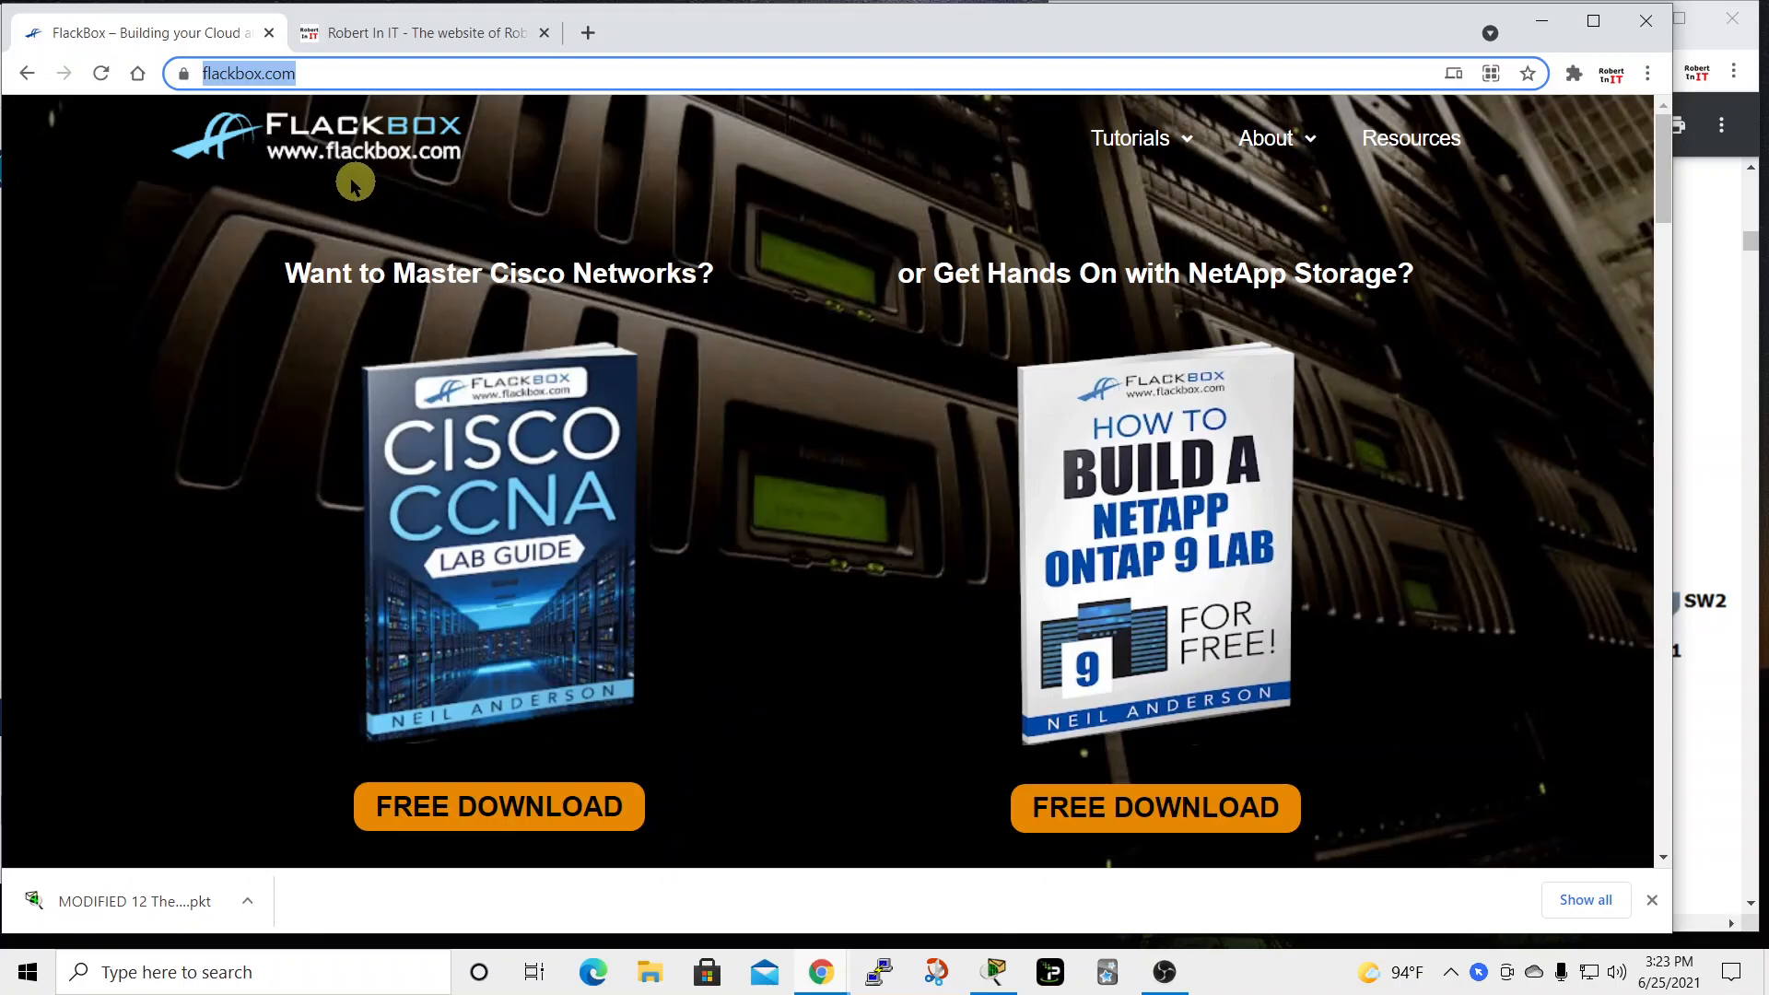
Look over the flackbox.com home page with its free lab guide downloads and minimize that browser window
scroll(786, 600, down, 9)
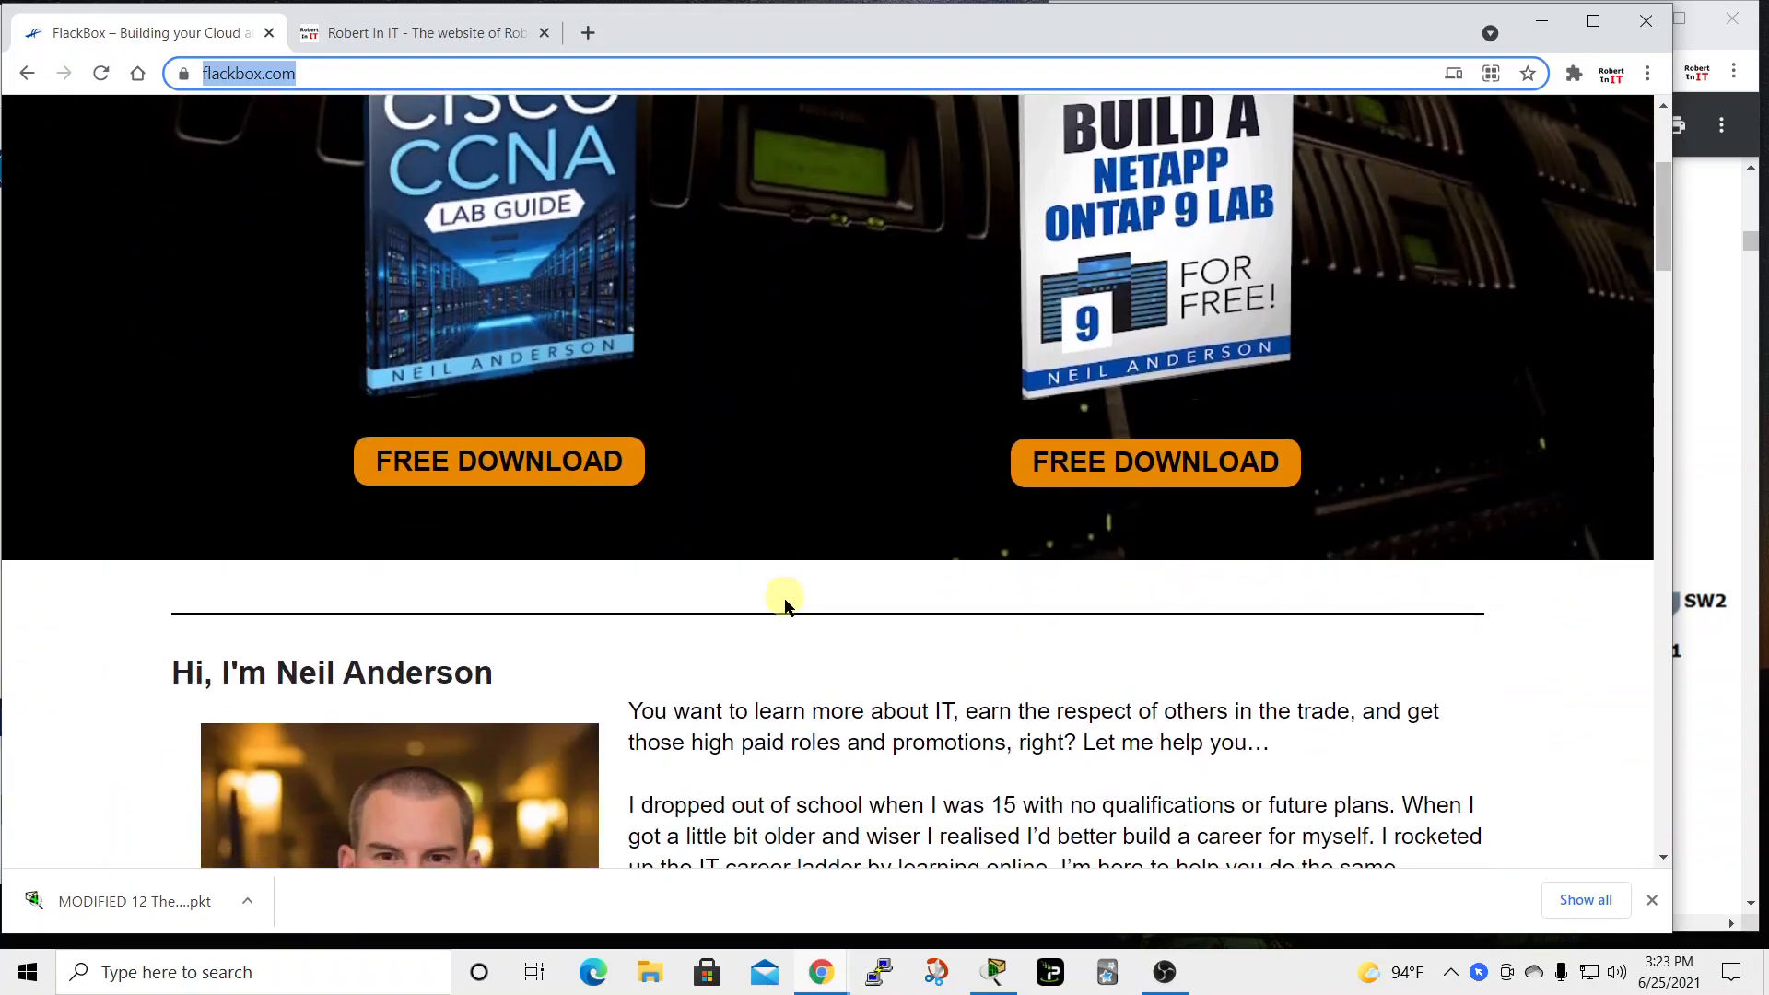
scroll(749, 433, up, 9)
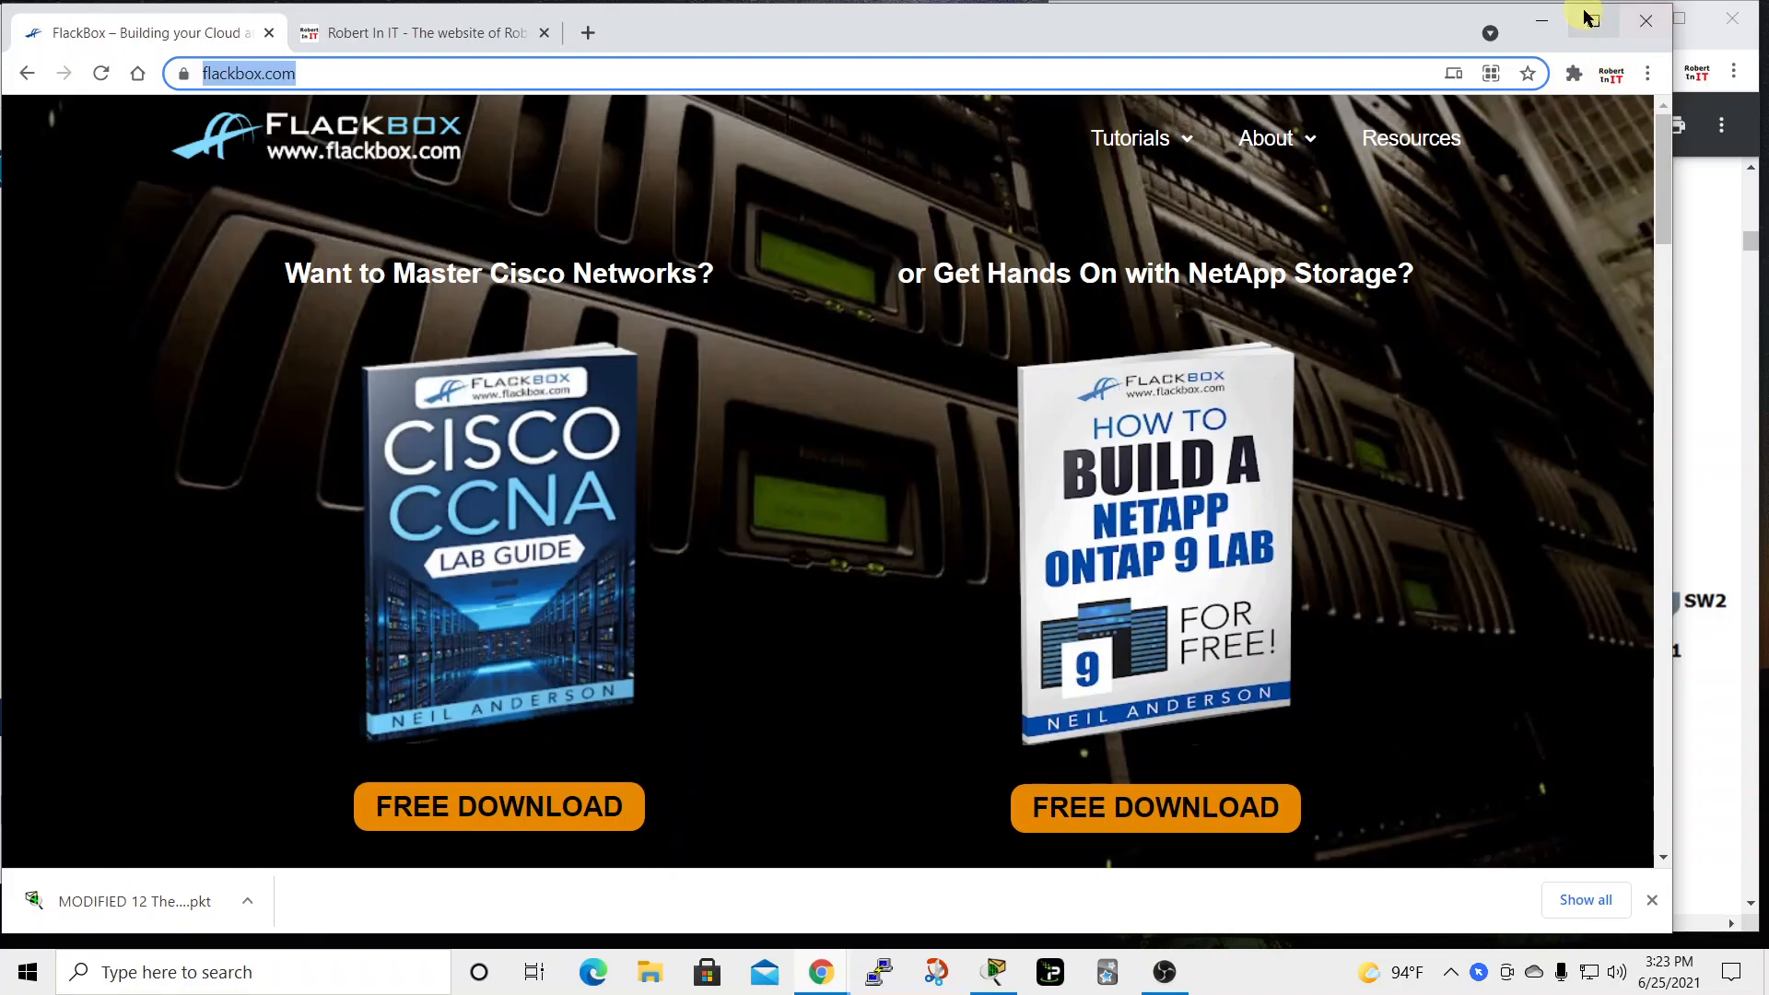
click(1547, 27)
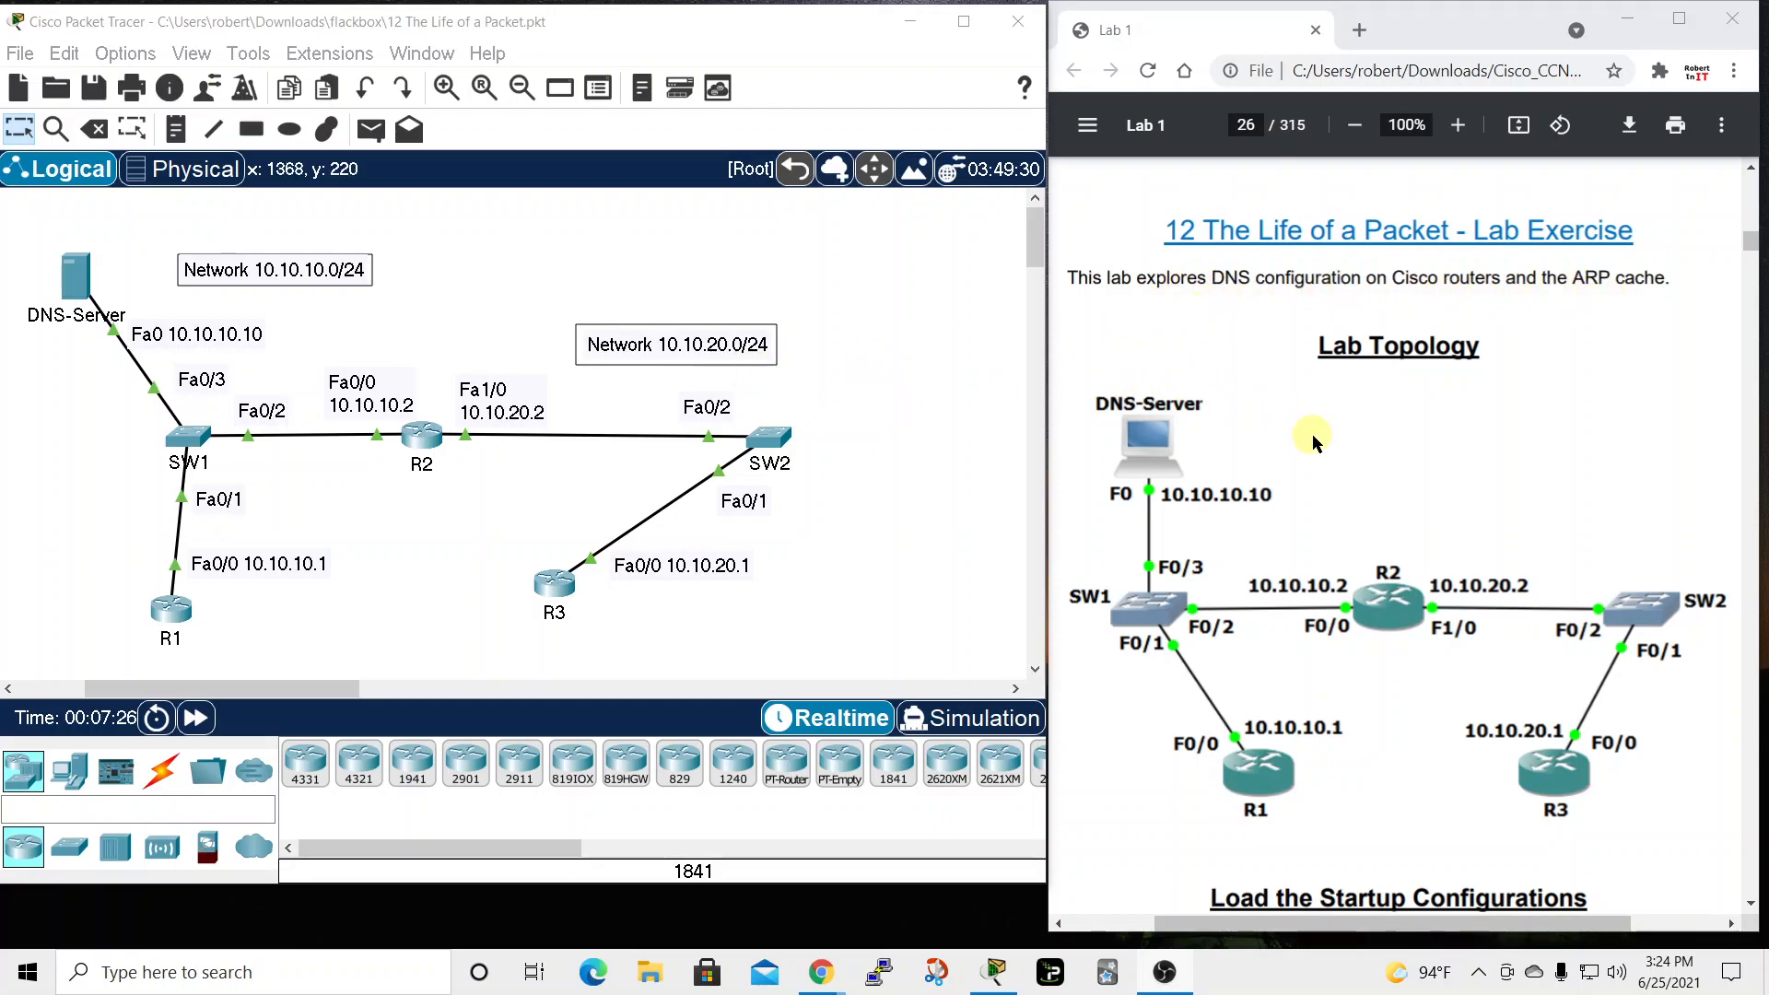
Read the lab exercise's tasks for configuring the routers as DNS clients and examining their ARP caches
scroll(1312, 440, down, 1)
scroll(1312, 442, down, 8)
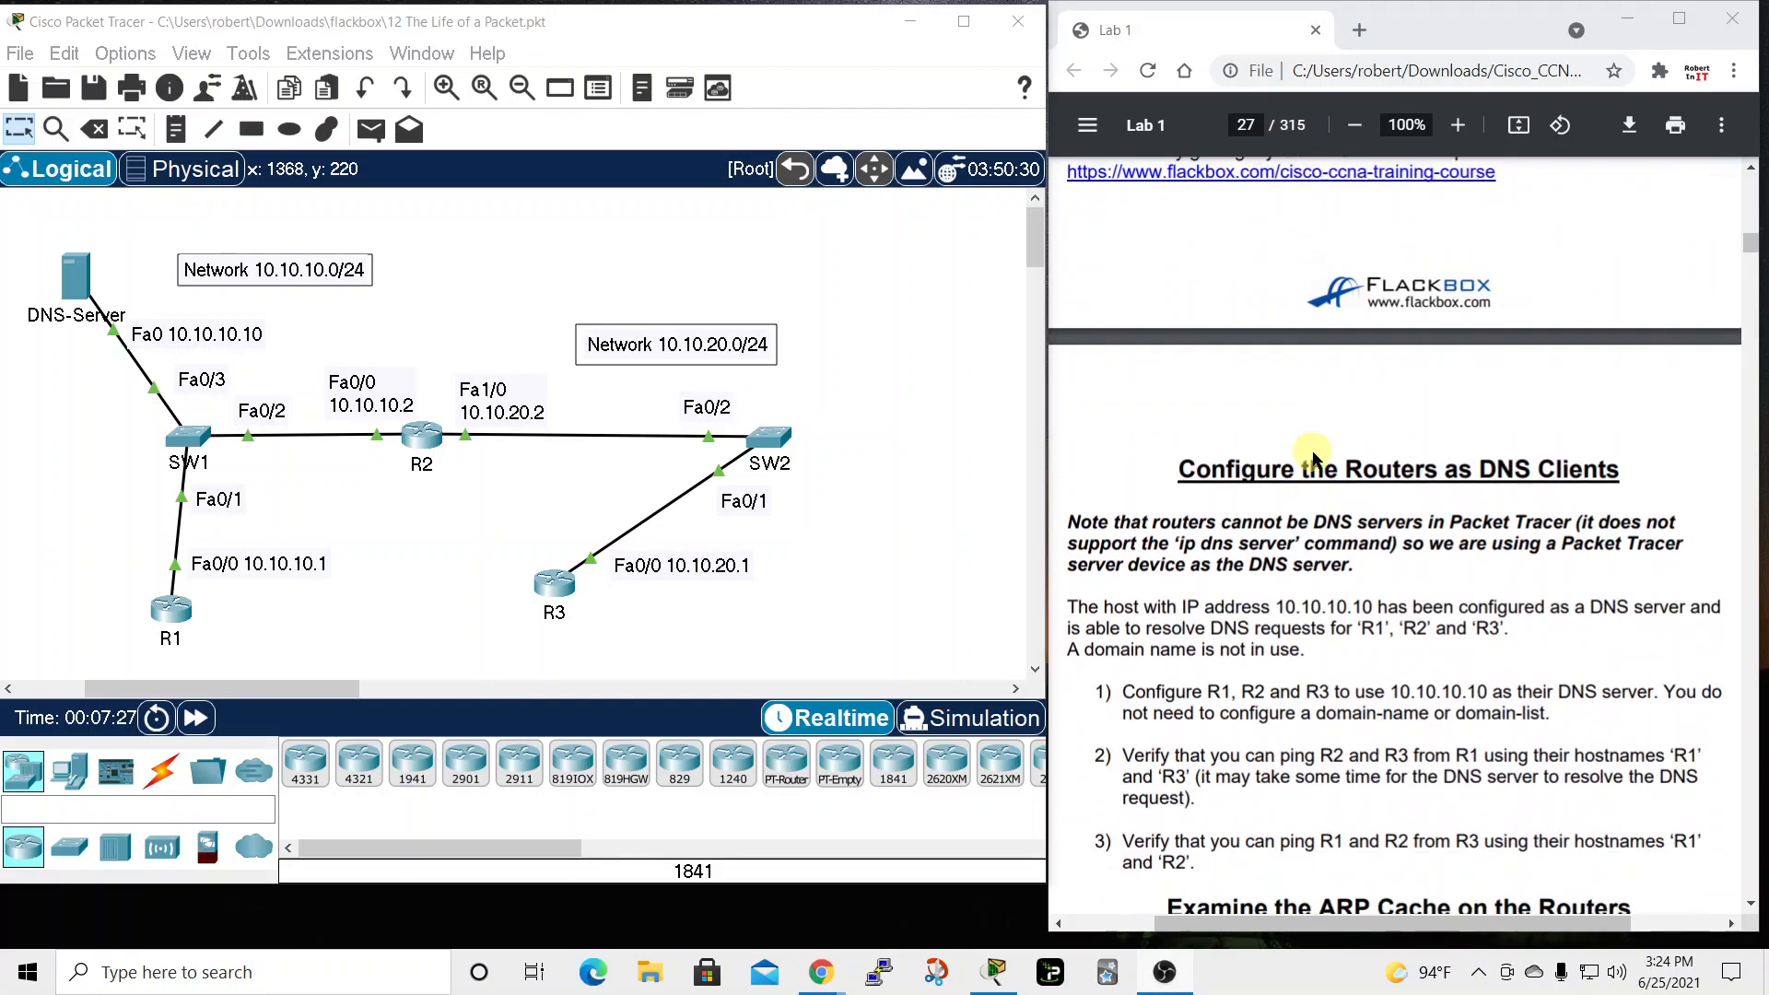
scroll(1314, 458, down, 2)
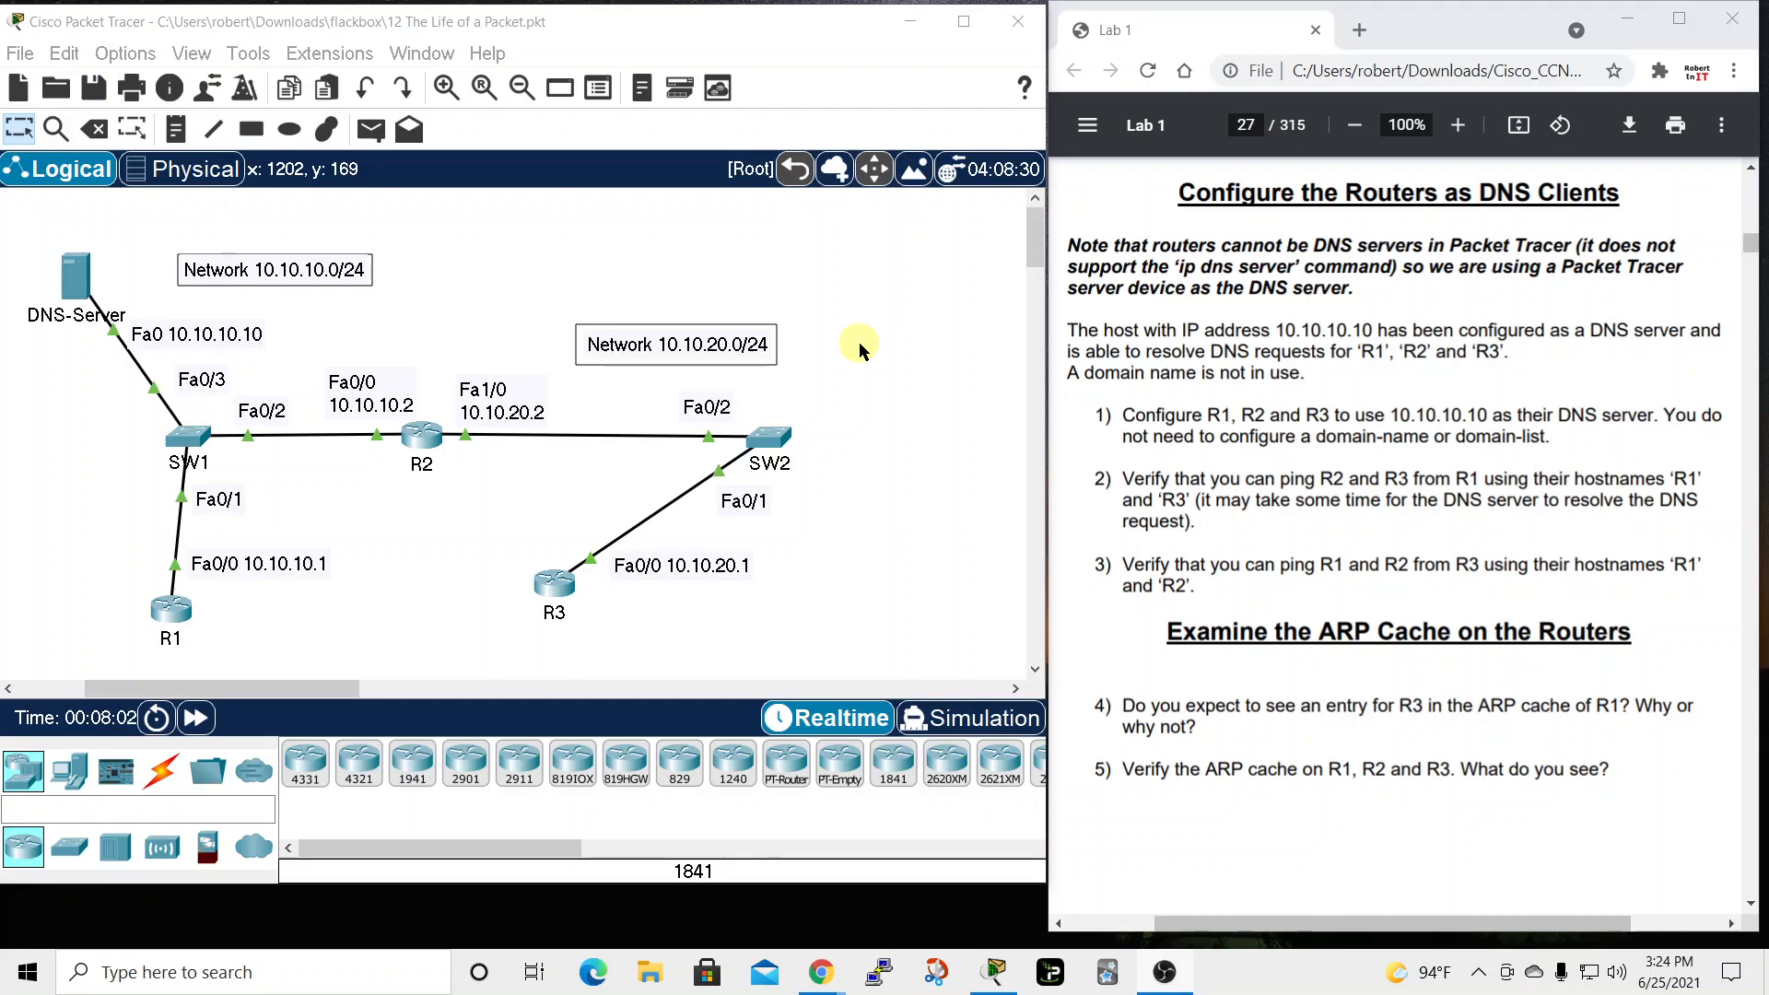
Review the DNS service's resource records on DNS-Server, widening its window to show the full table, and close it
click(74, 276)
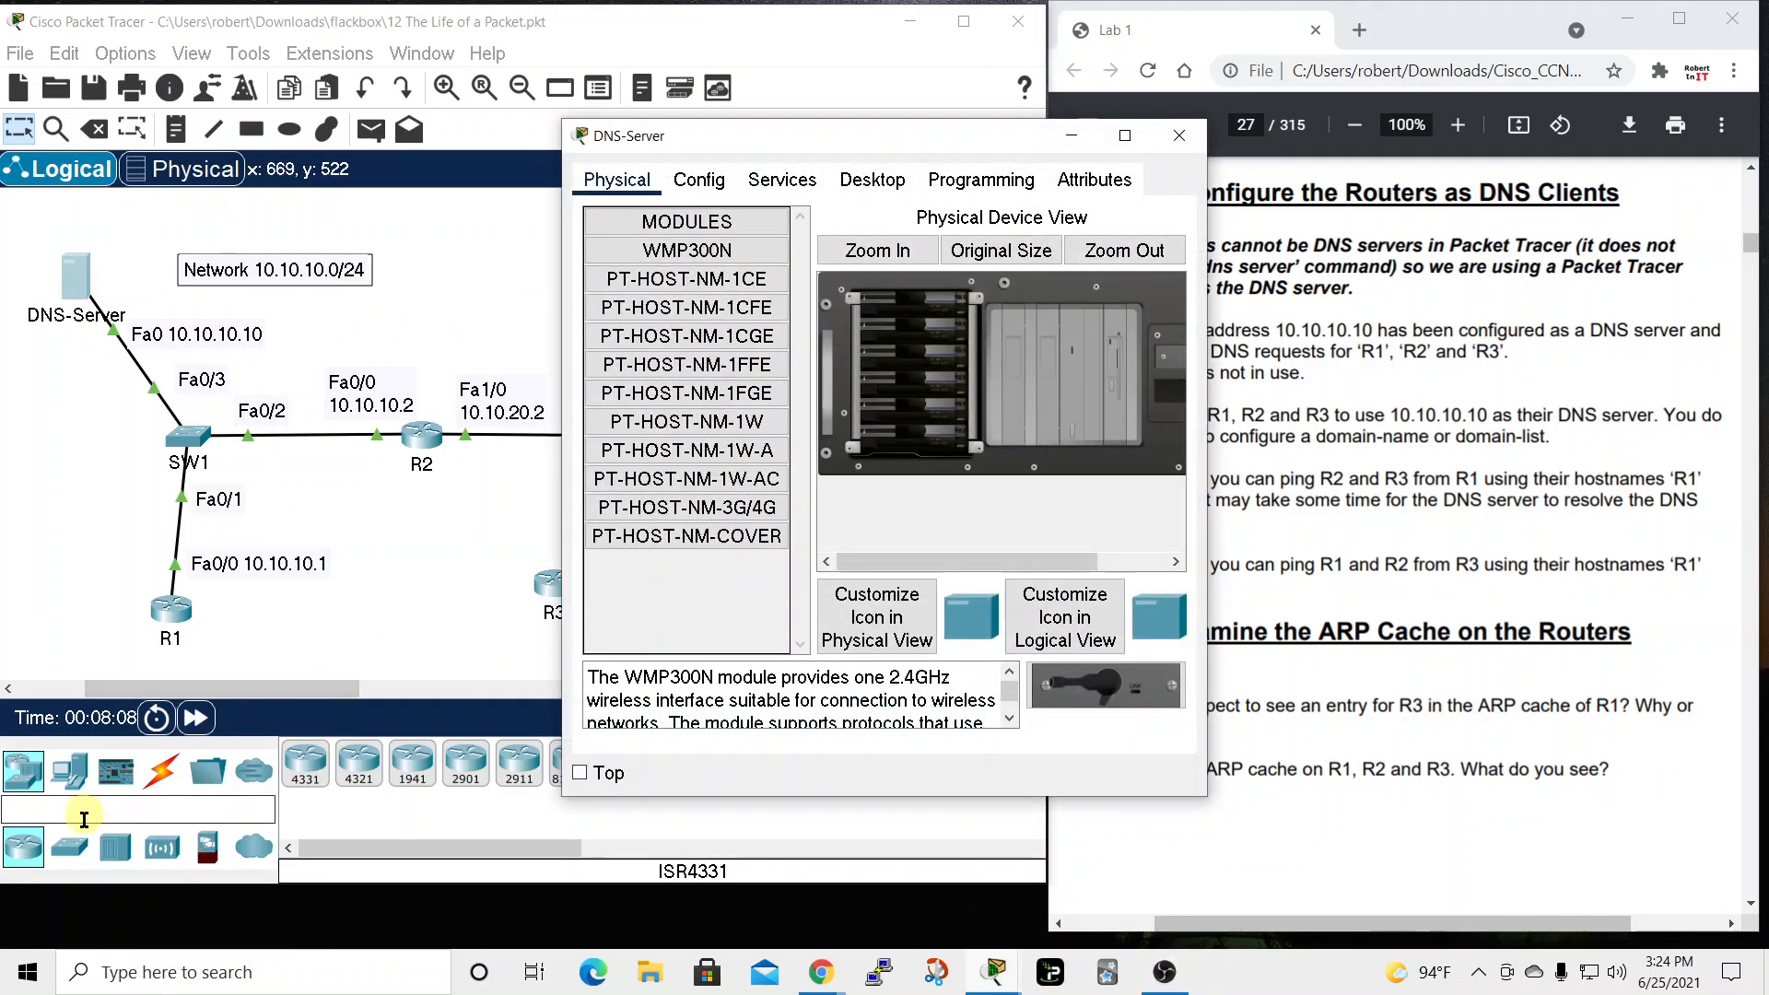
click(774, 187)
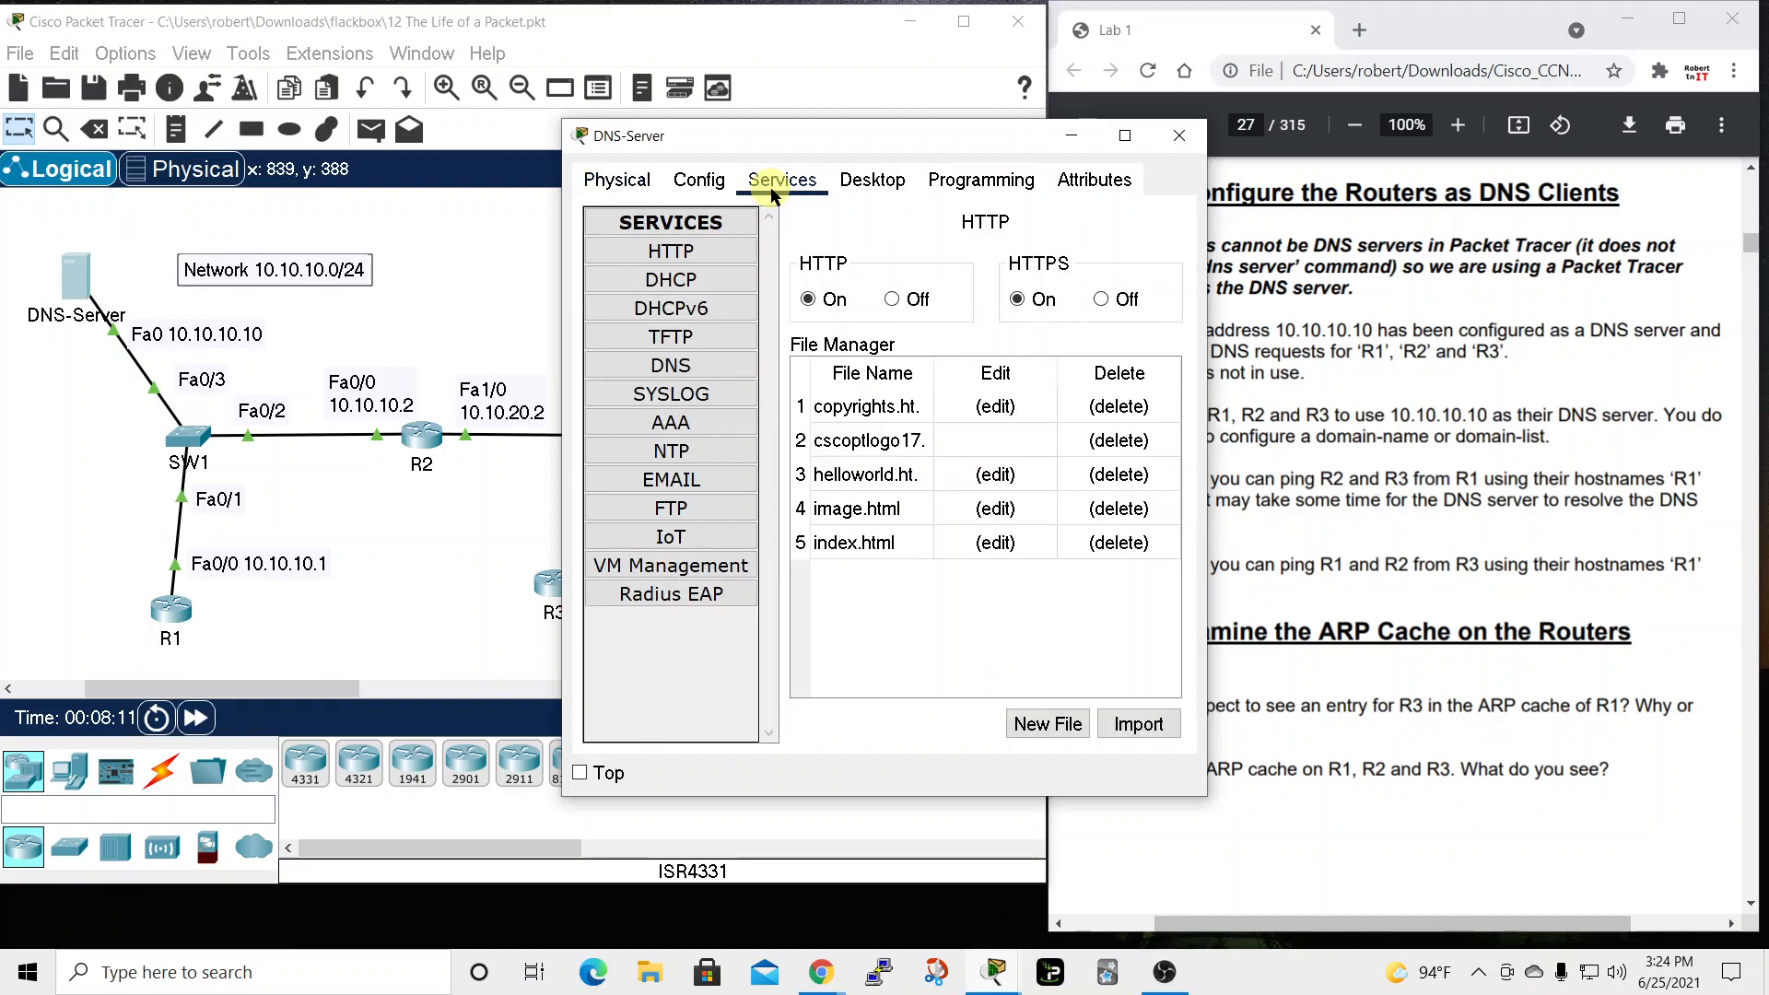
click(686, 368)
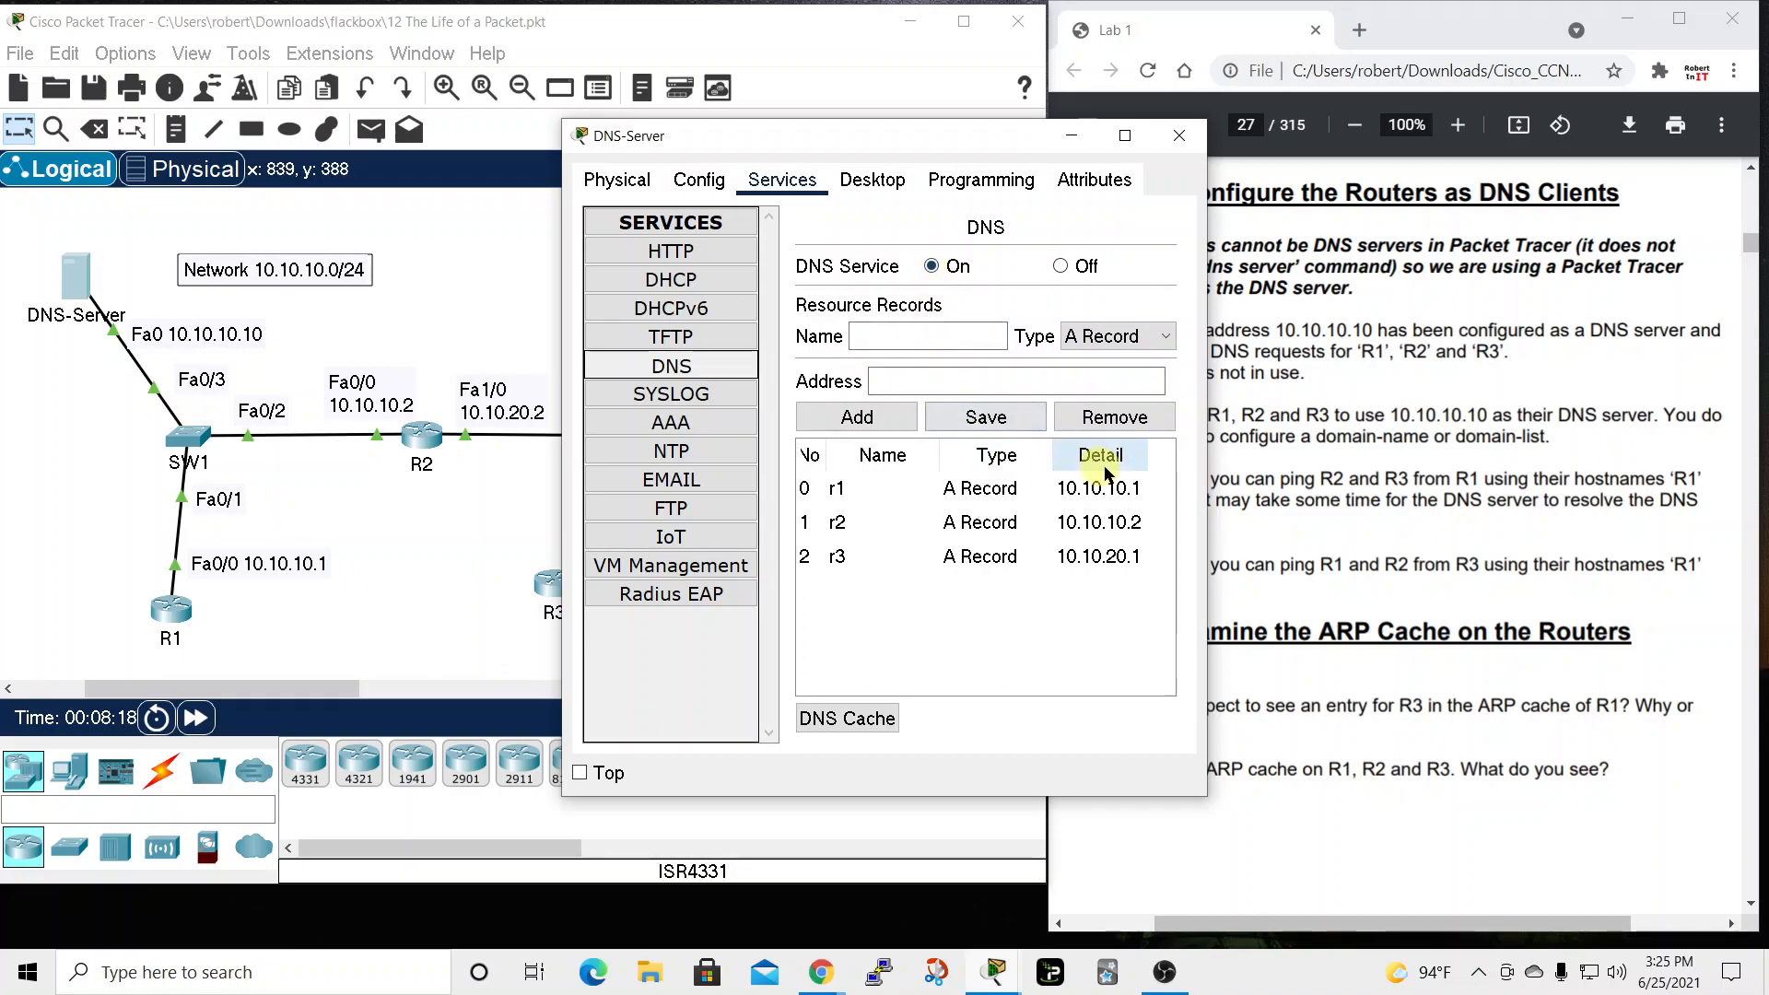
drag(1208, 472, 1344, 475)
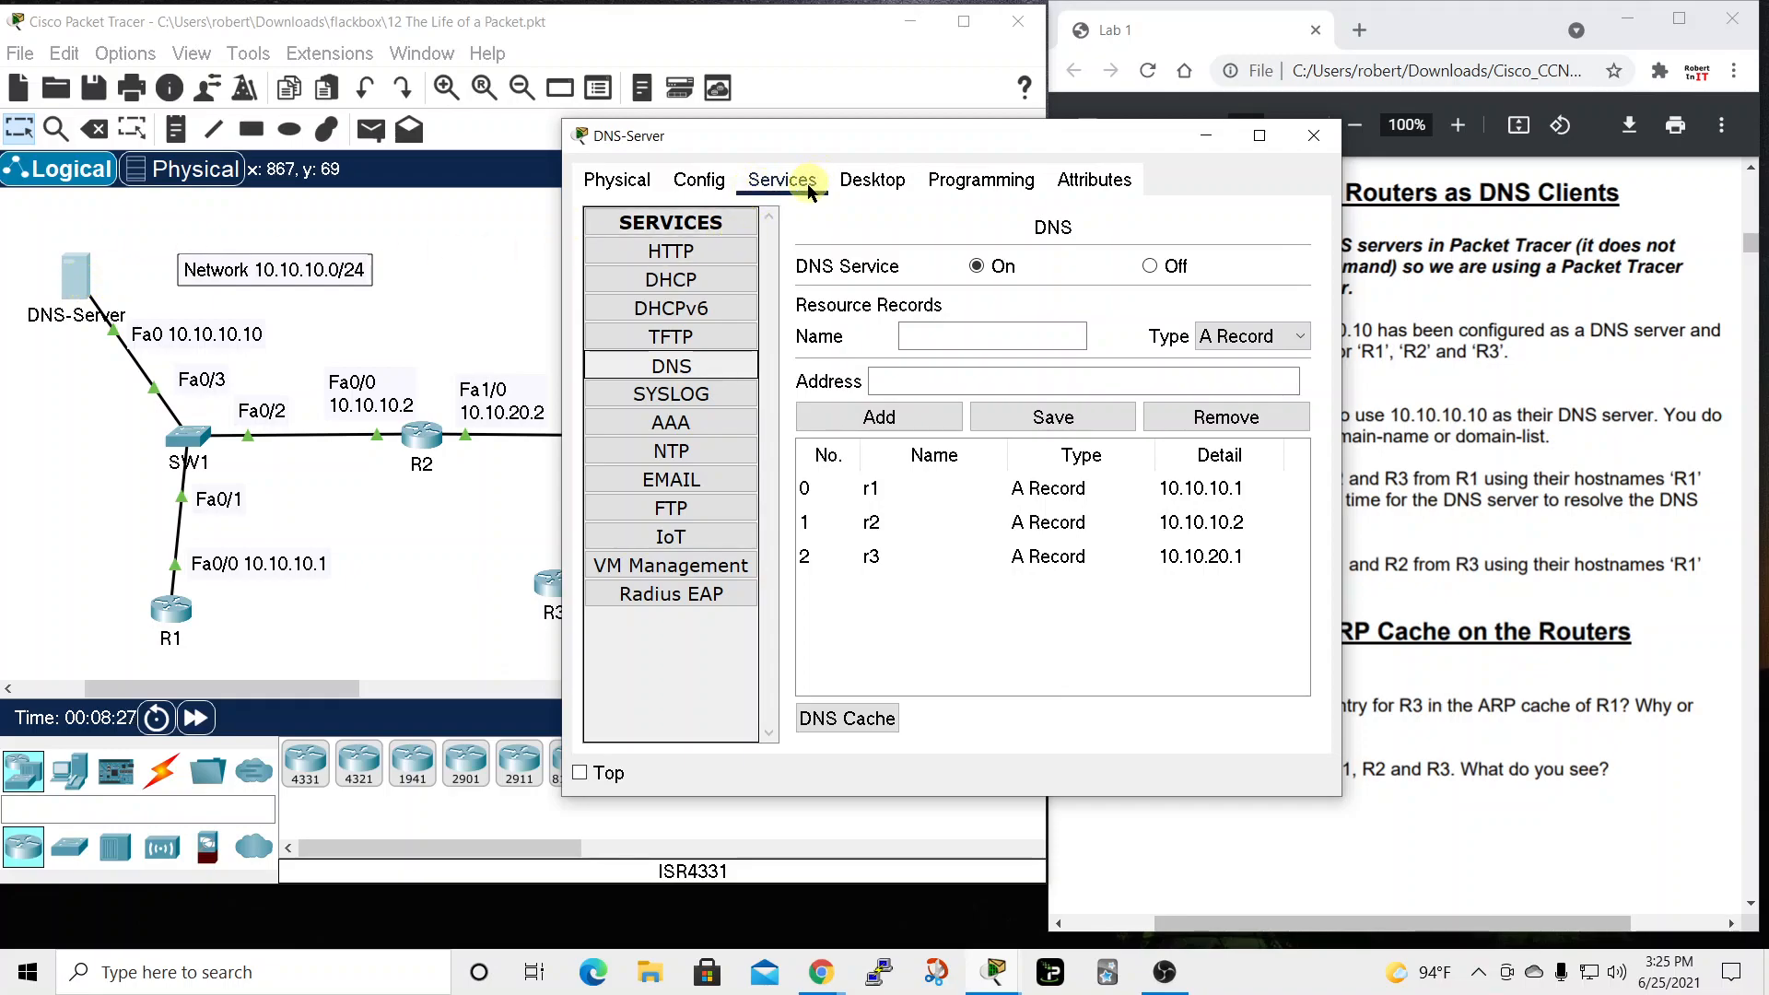
click(1313, 138)
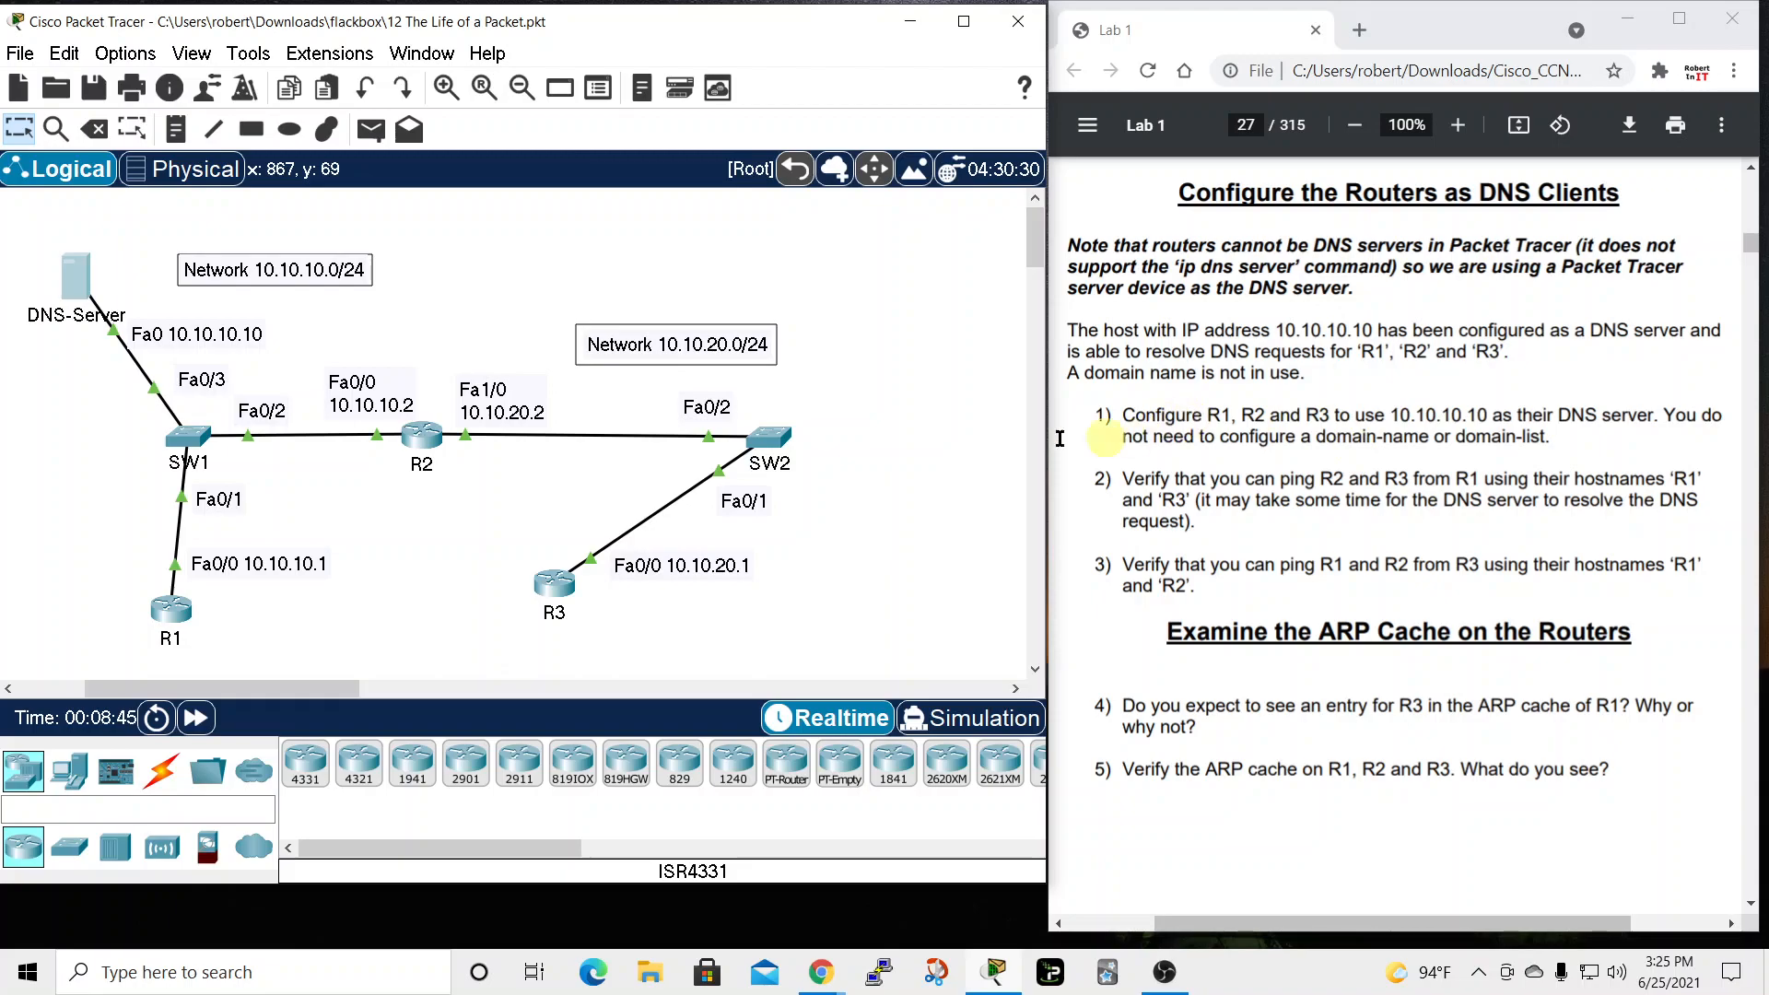
Open router R1's command line and enter global configuration mode with en and conf t
click(167, 612)
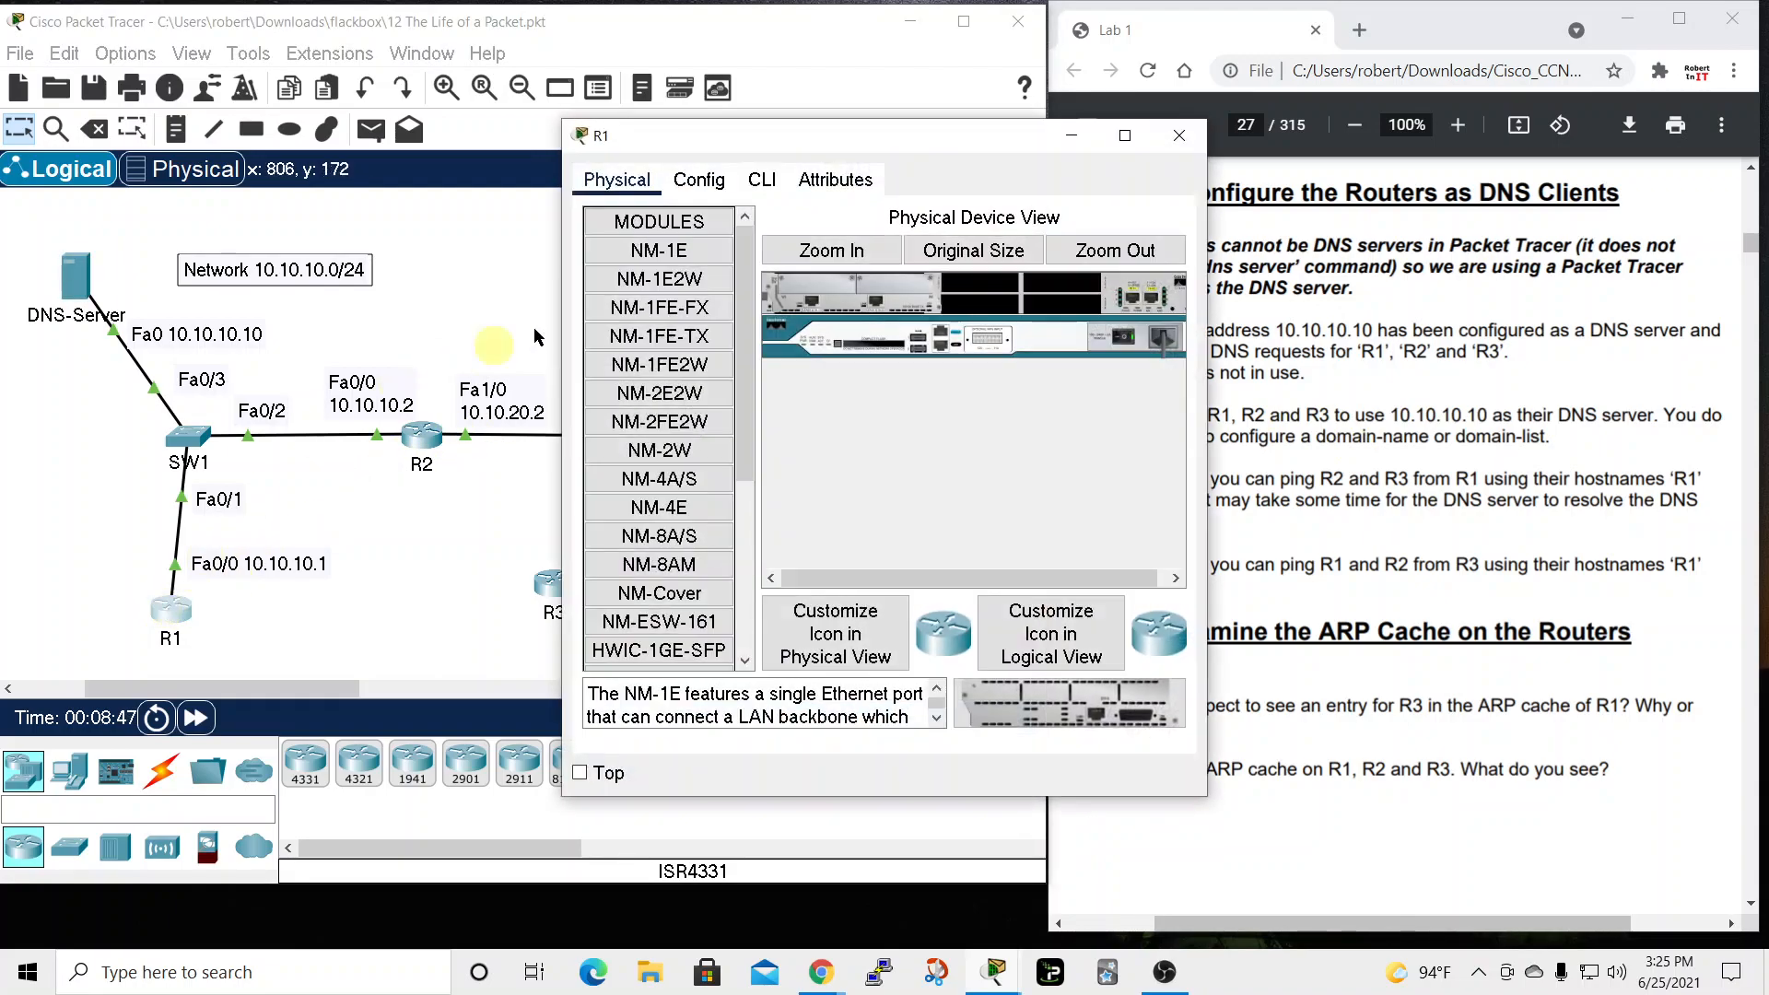
click(762, 180)
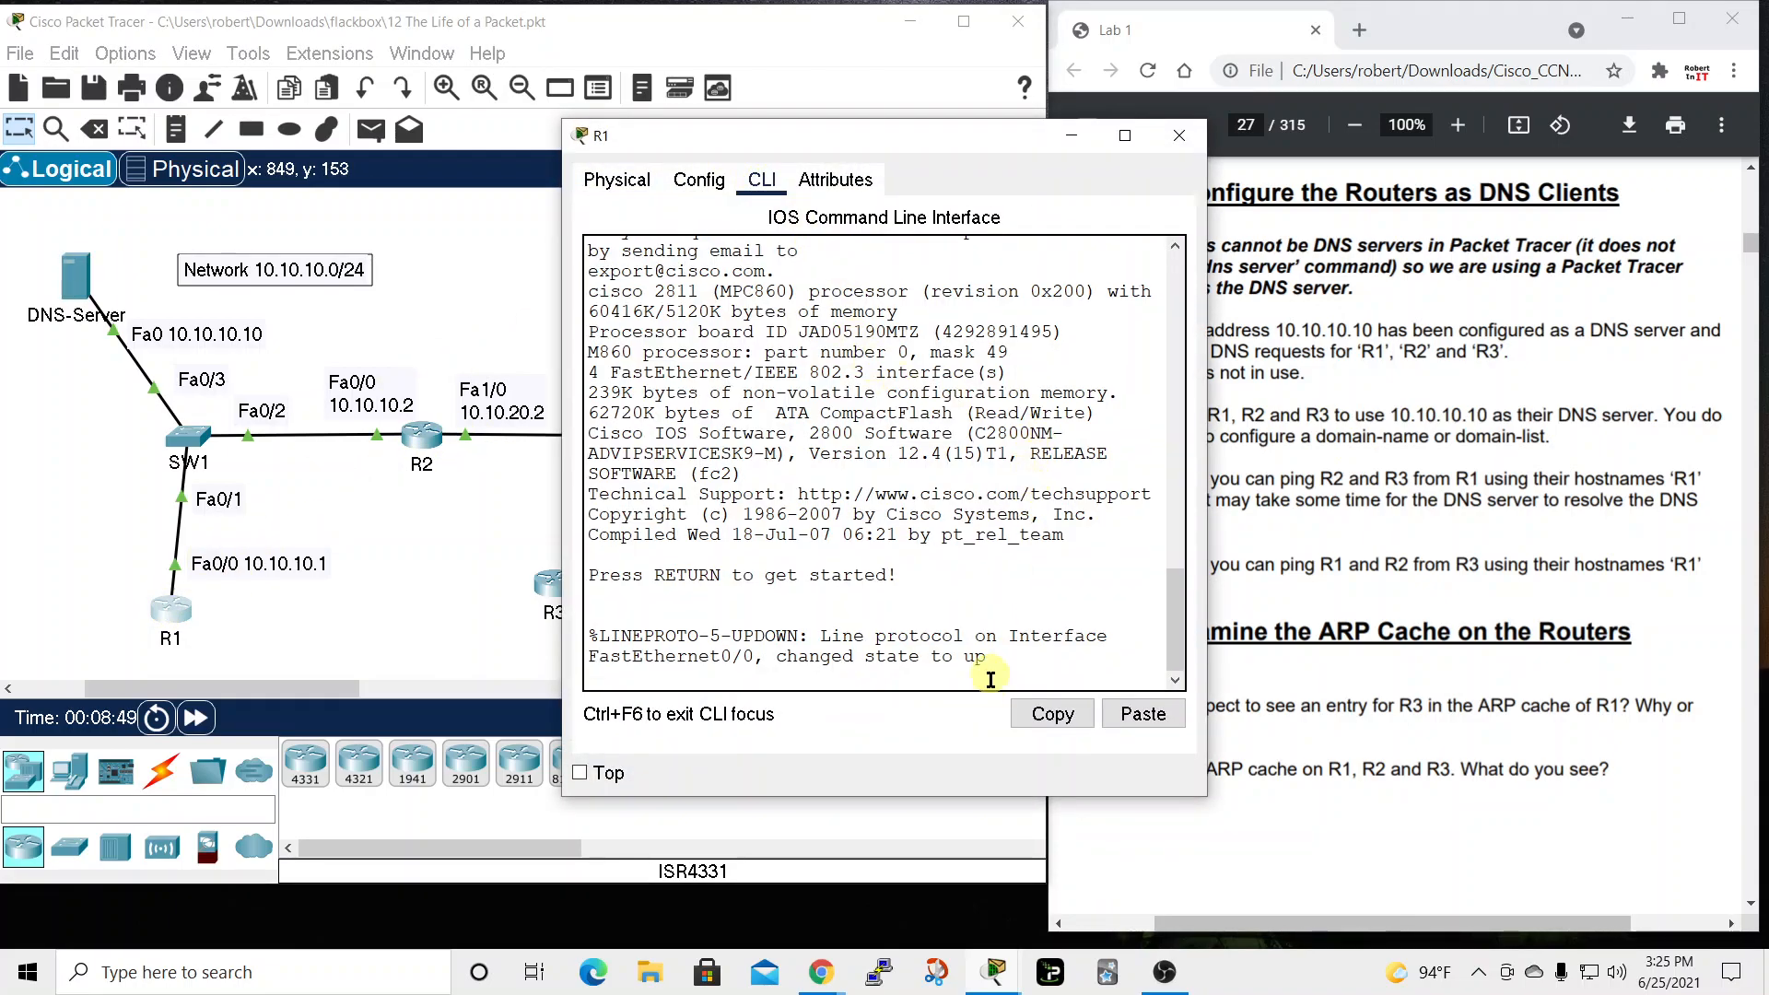
key(Return)
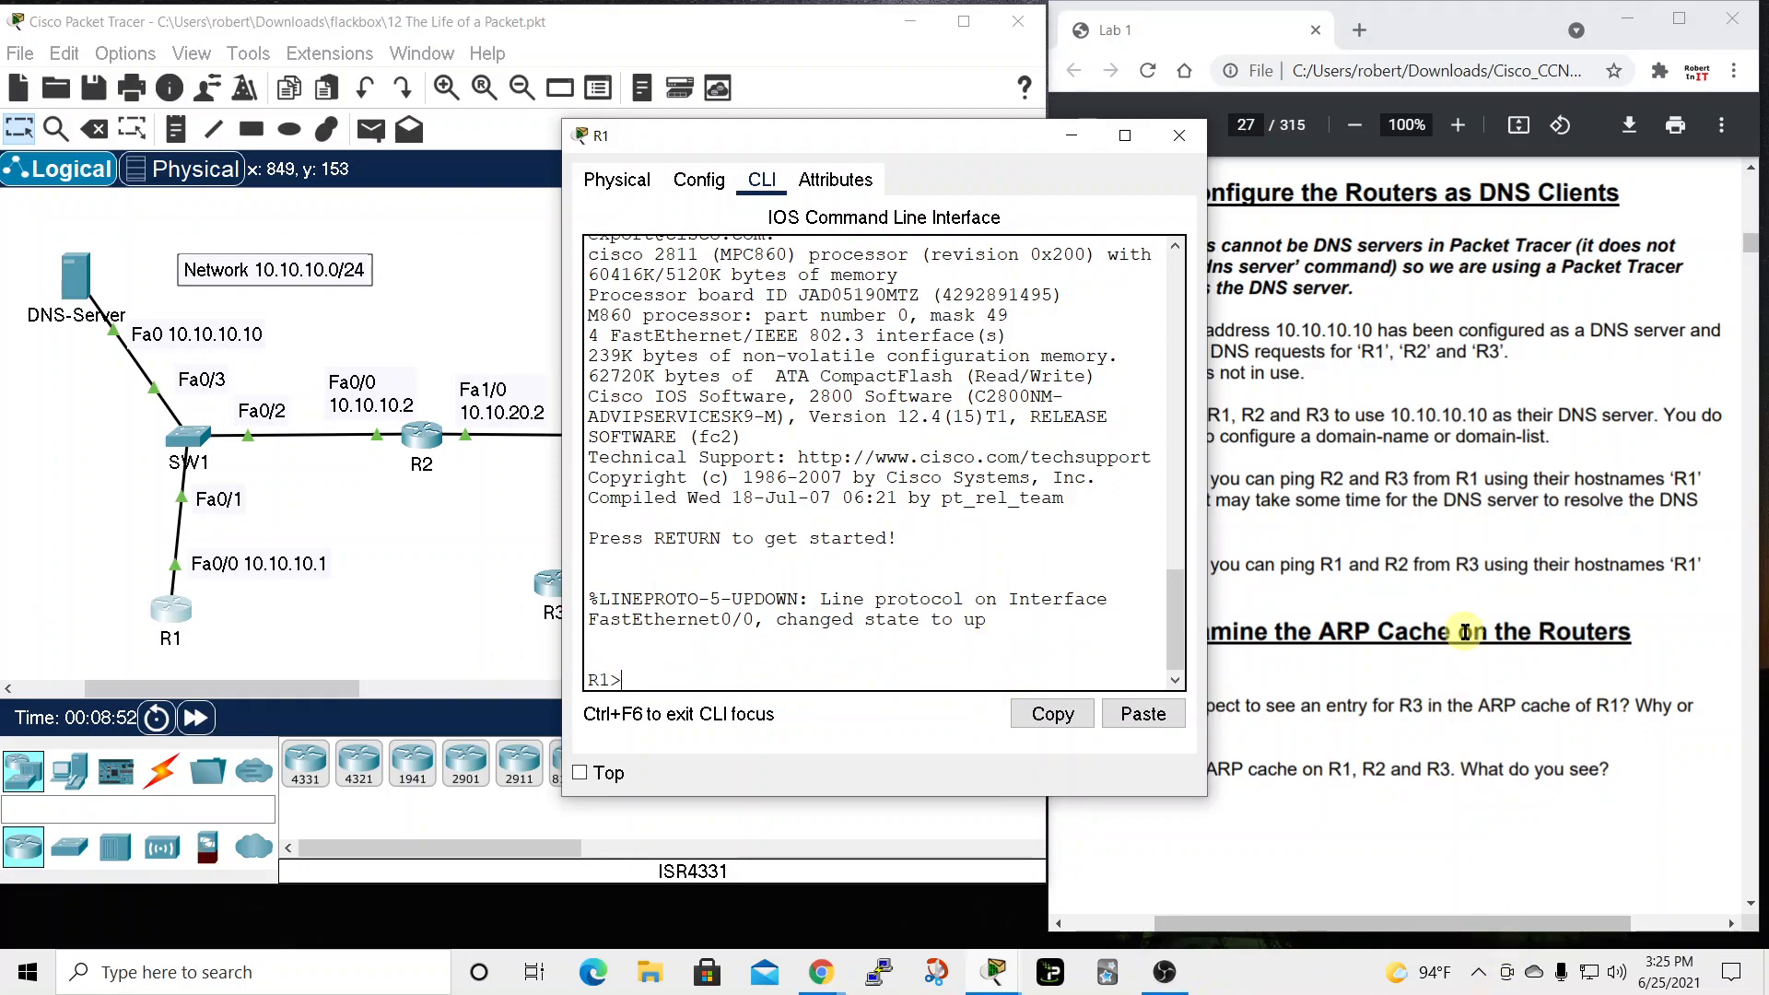
text(en)
key(Return)
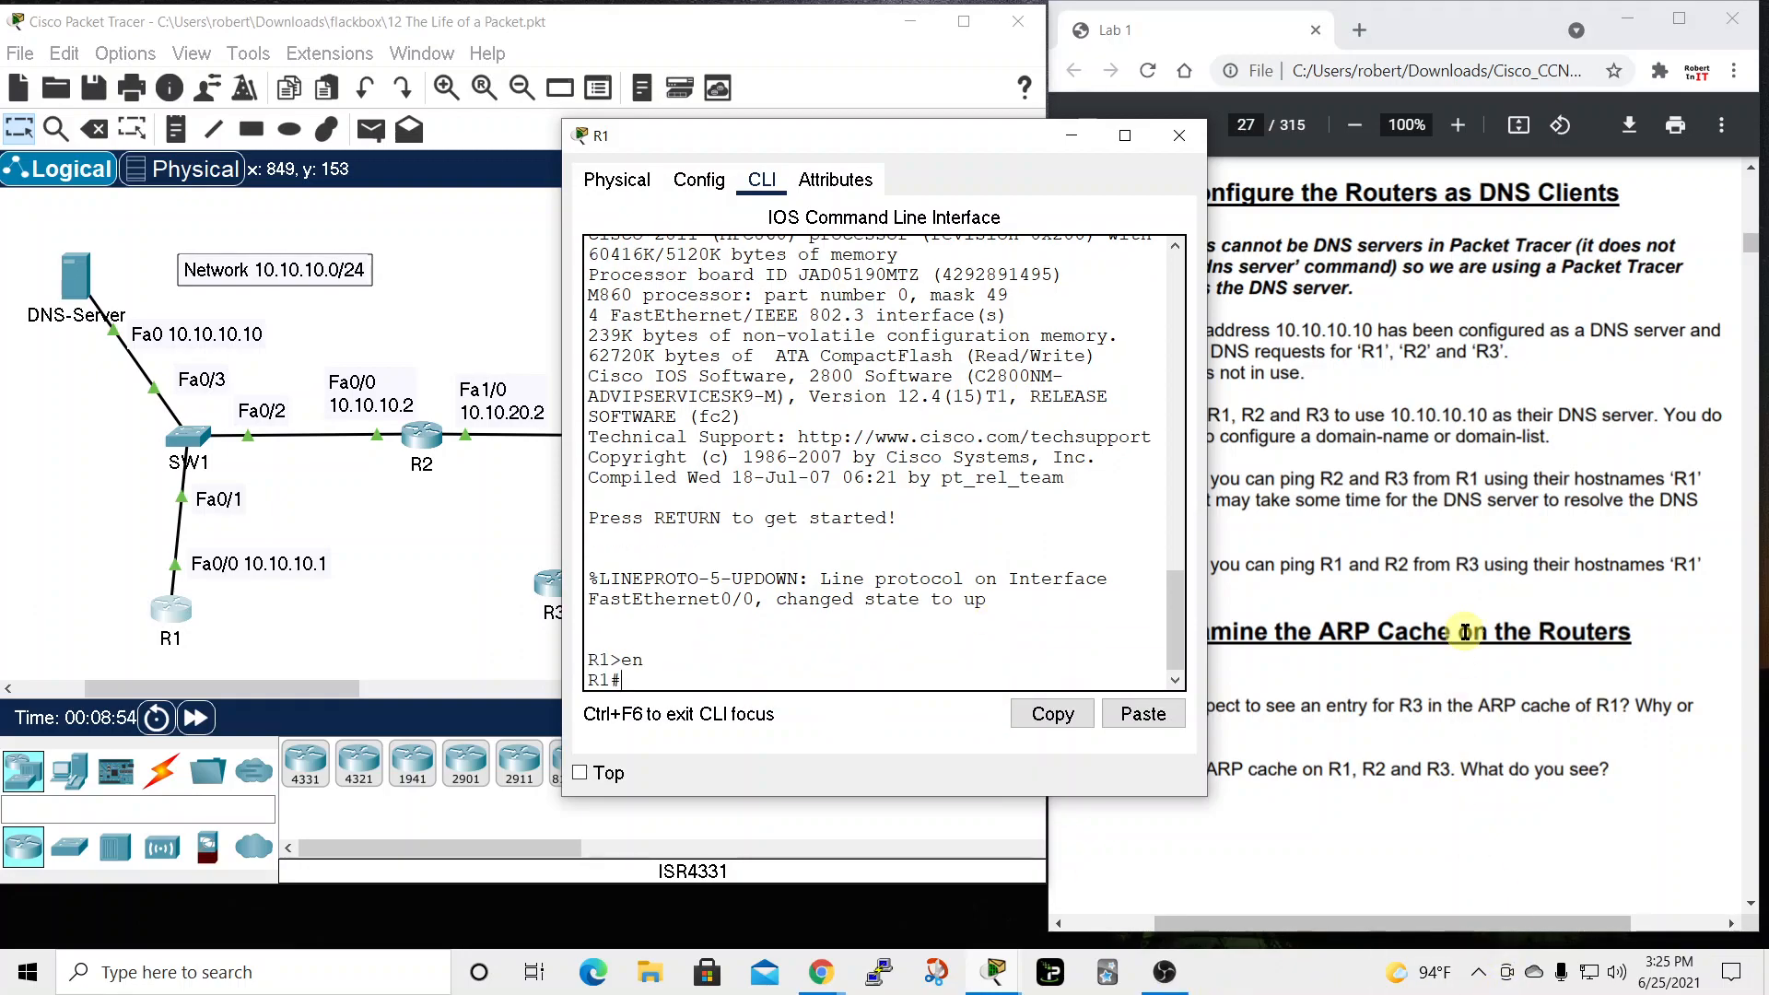
text(conf t)
key(Return)
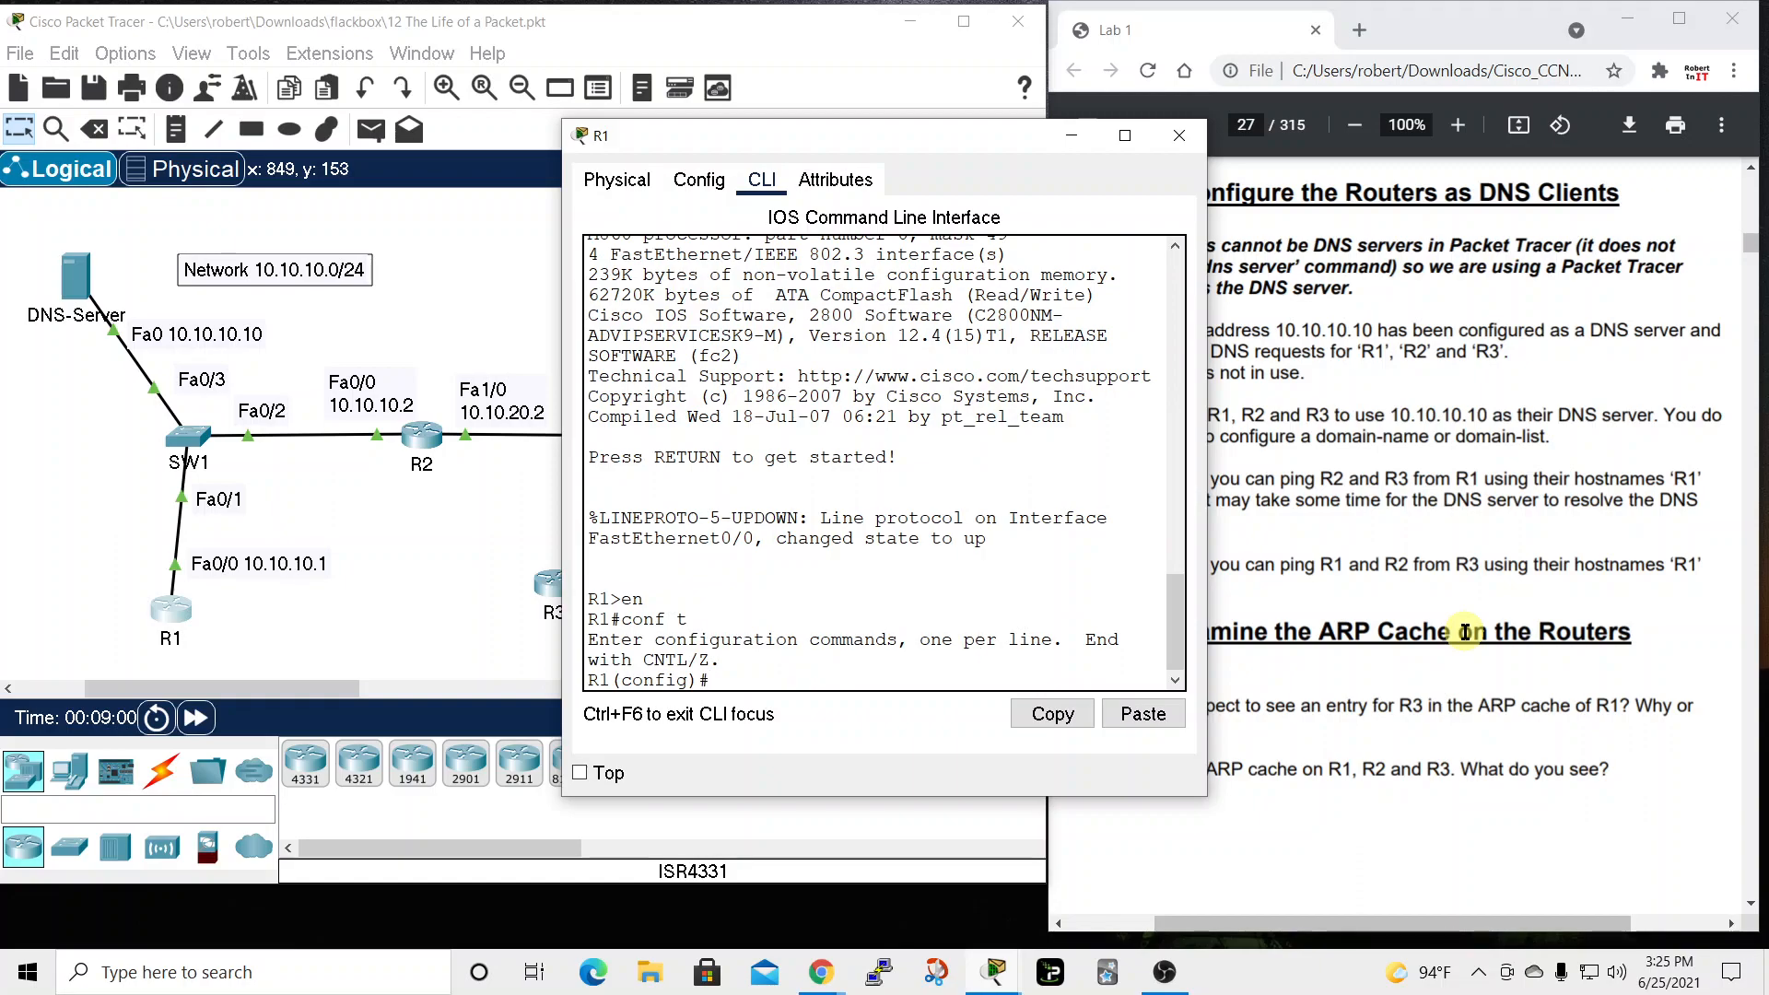
Enable DNS lookup on R1 with ip domain-lookup, set its name server to 10.10.10.10, and close the router window
text(ip domain-look)
key(Tab)
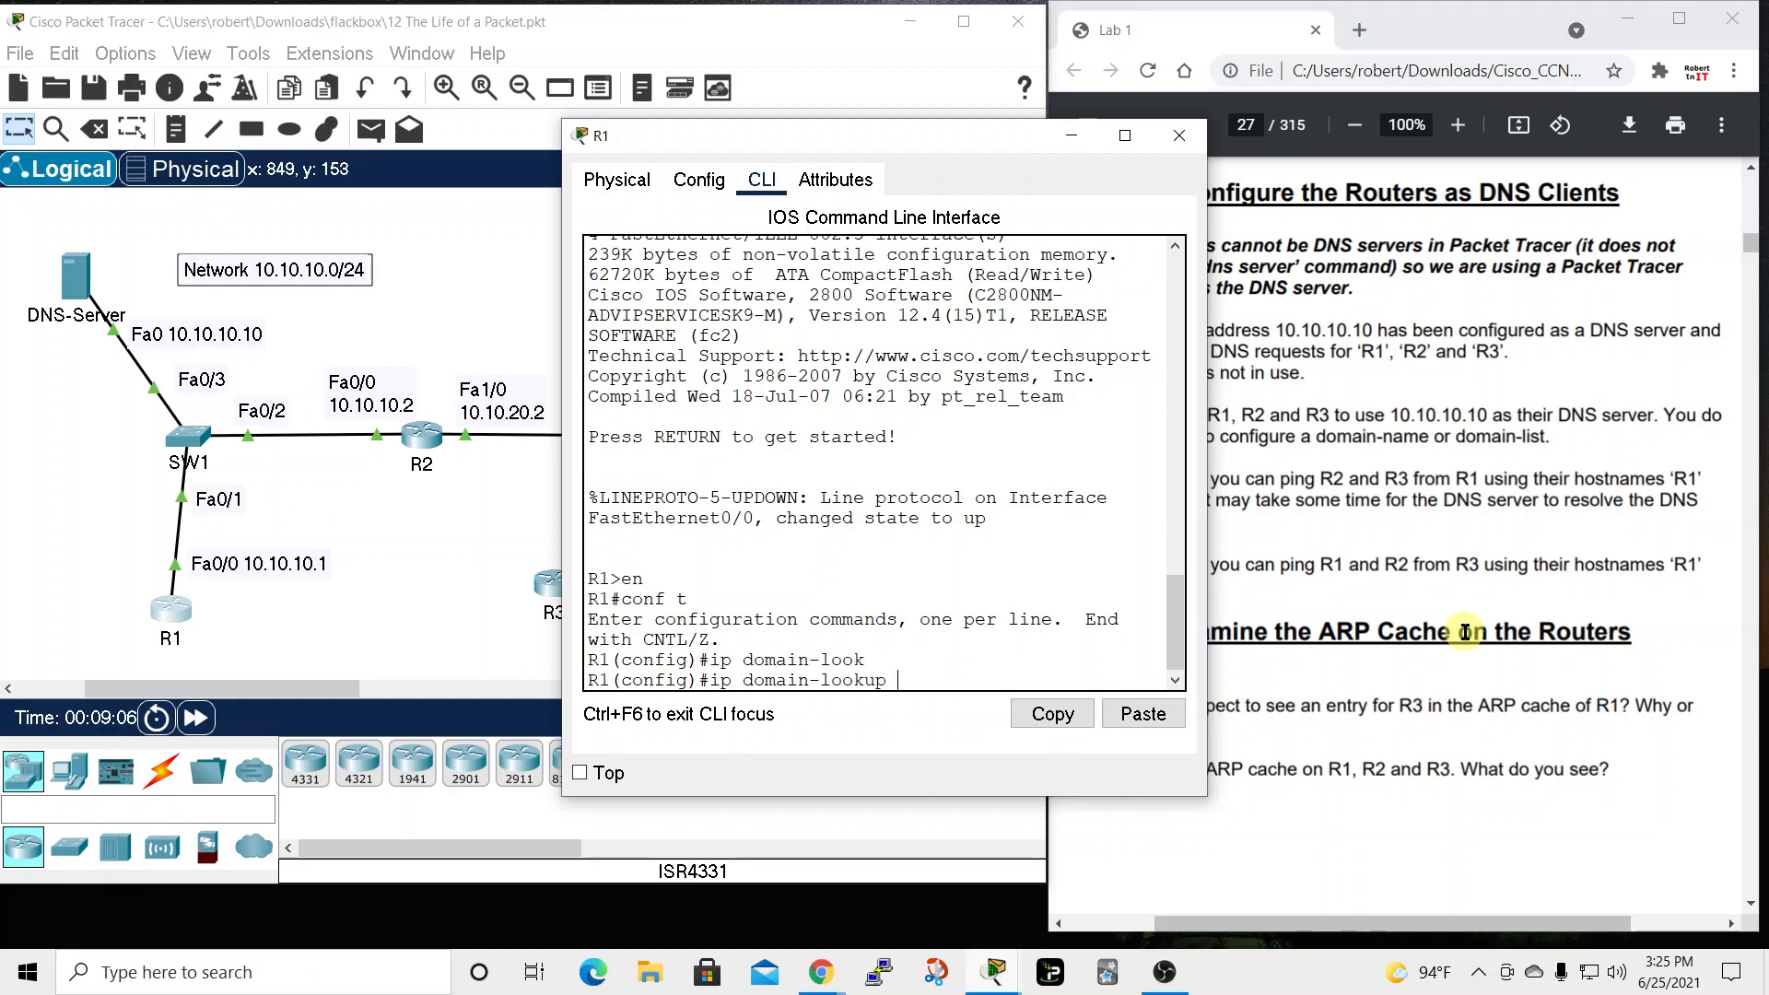
key(Return)
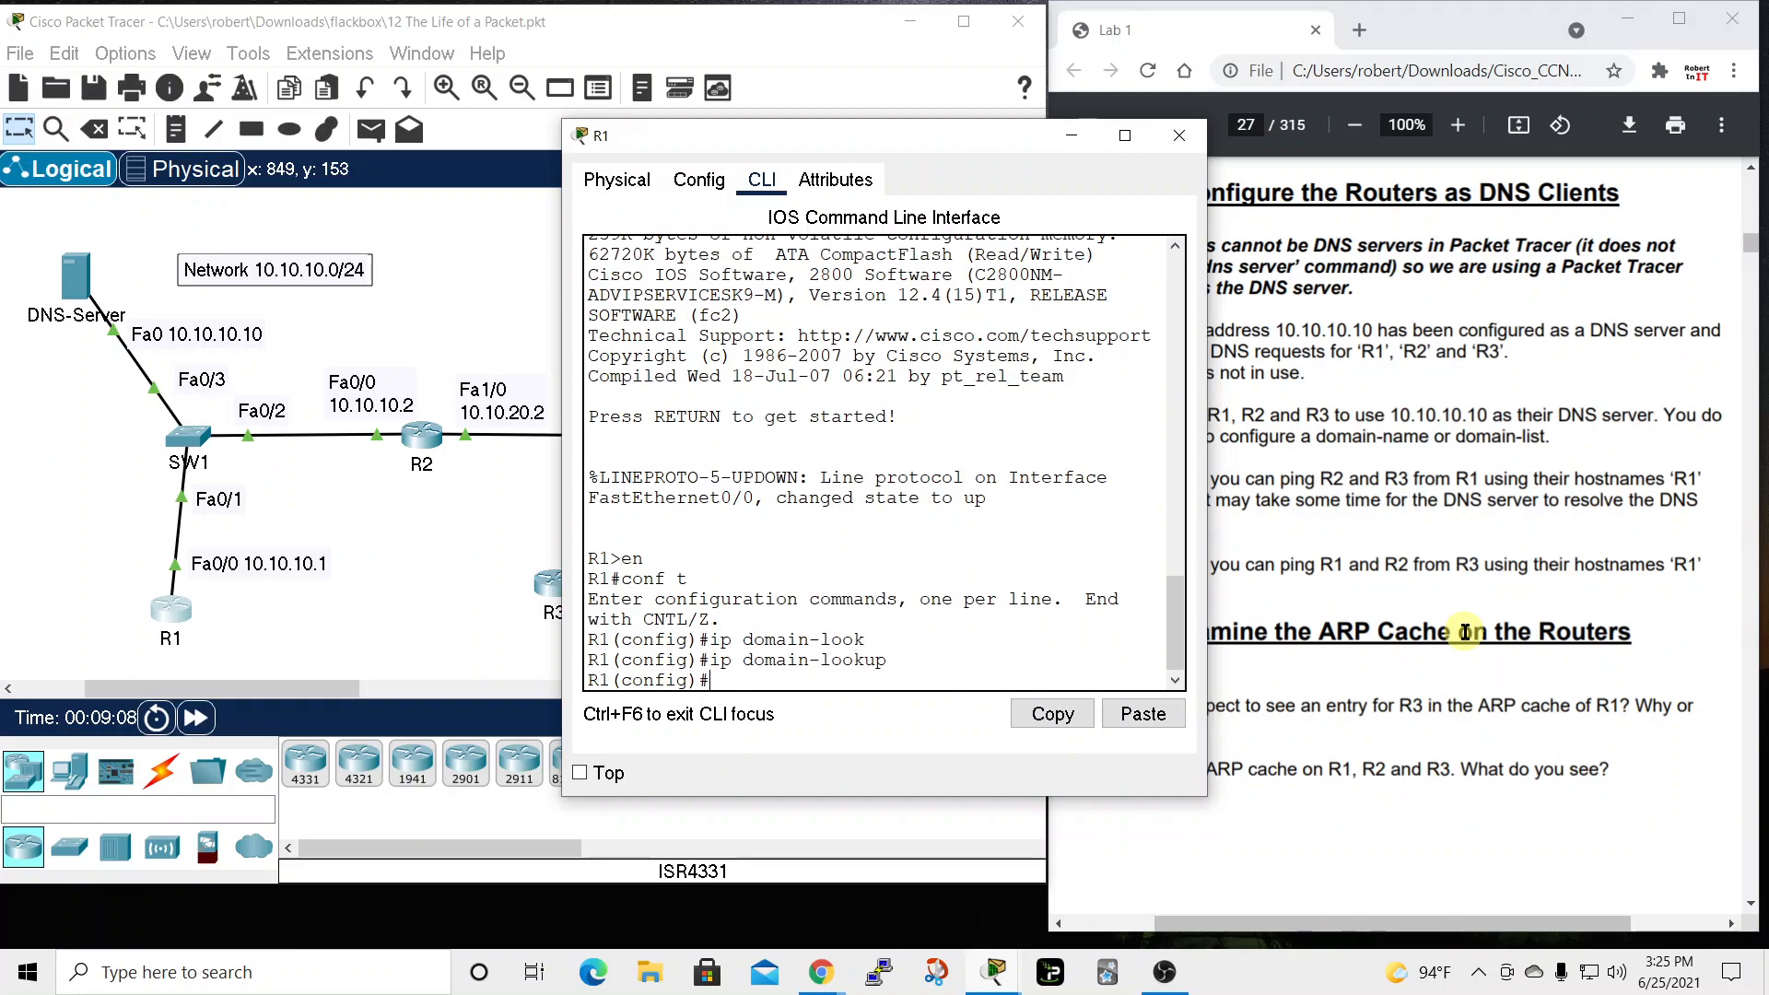
text(ip name-seerv erv)
key(Tab)
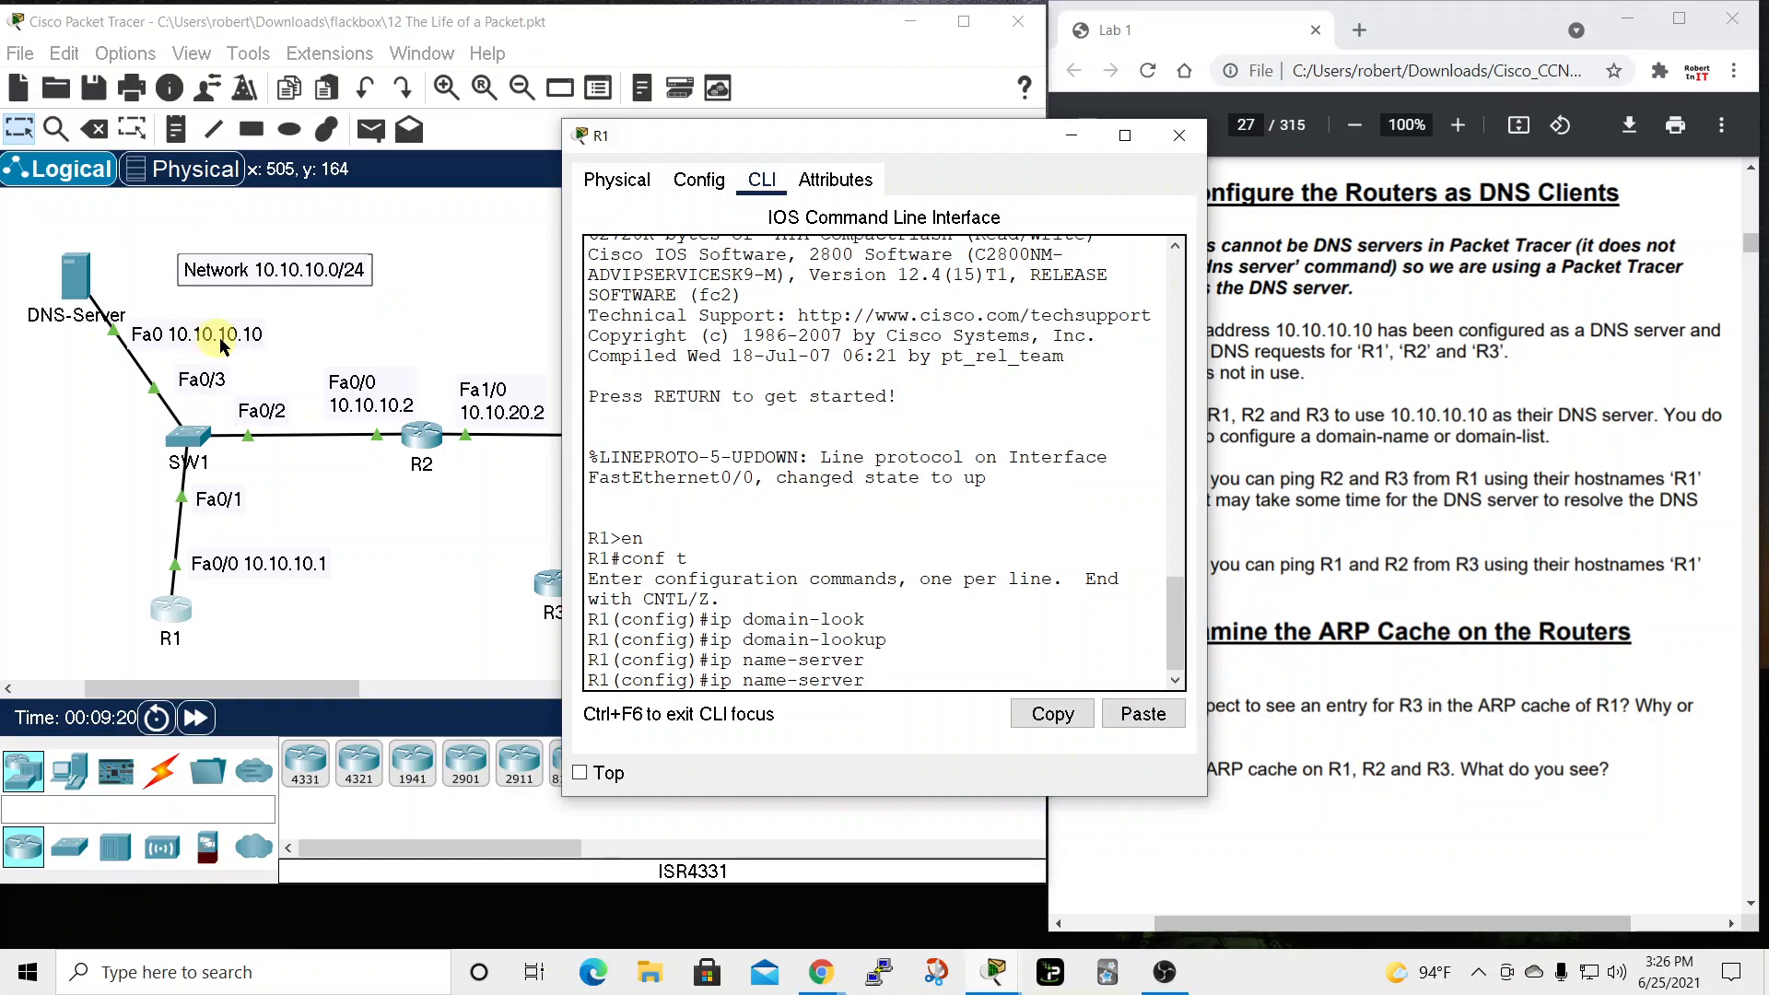
text(10.10.10.10)
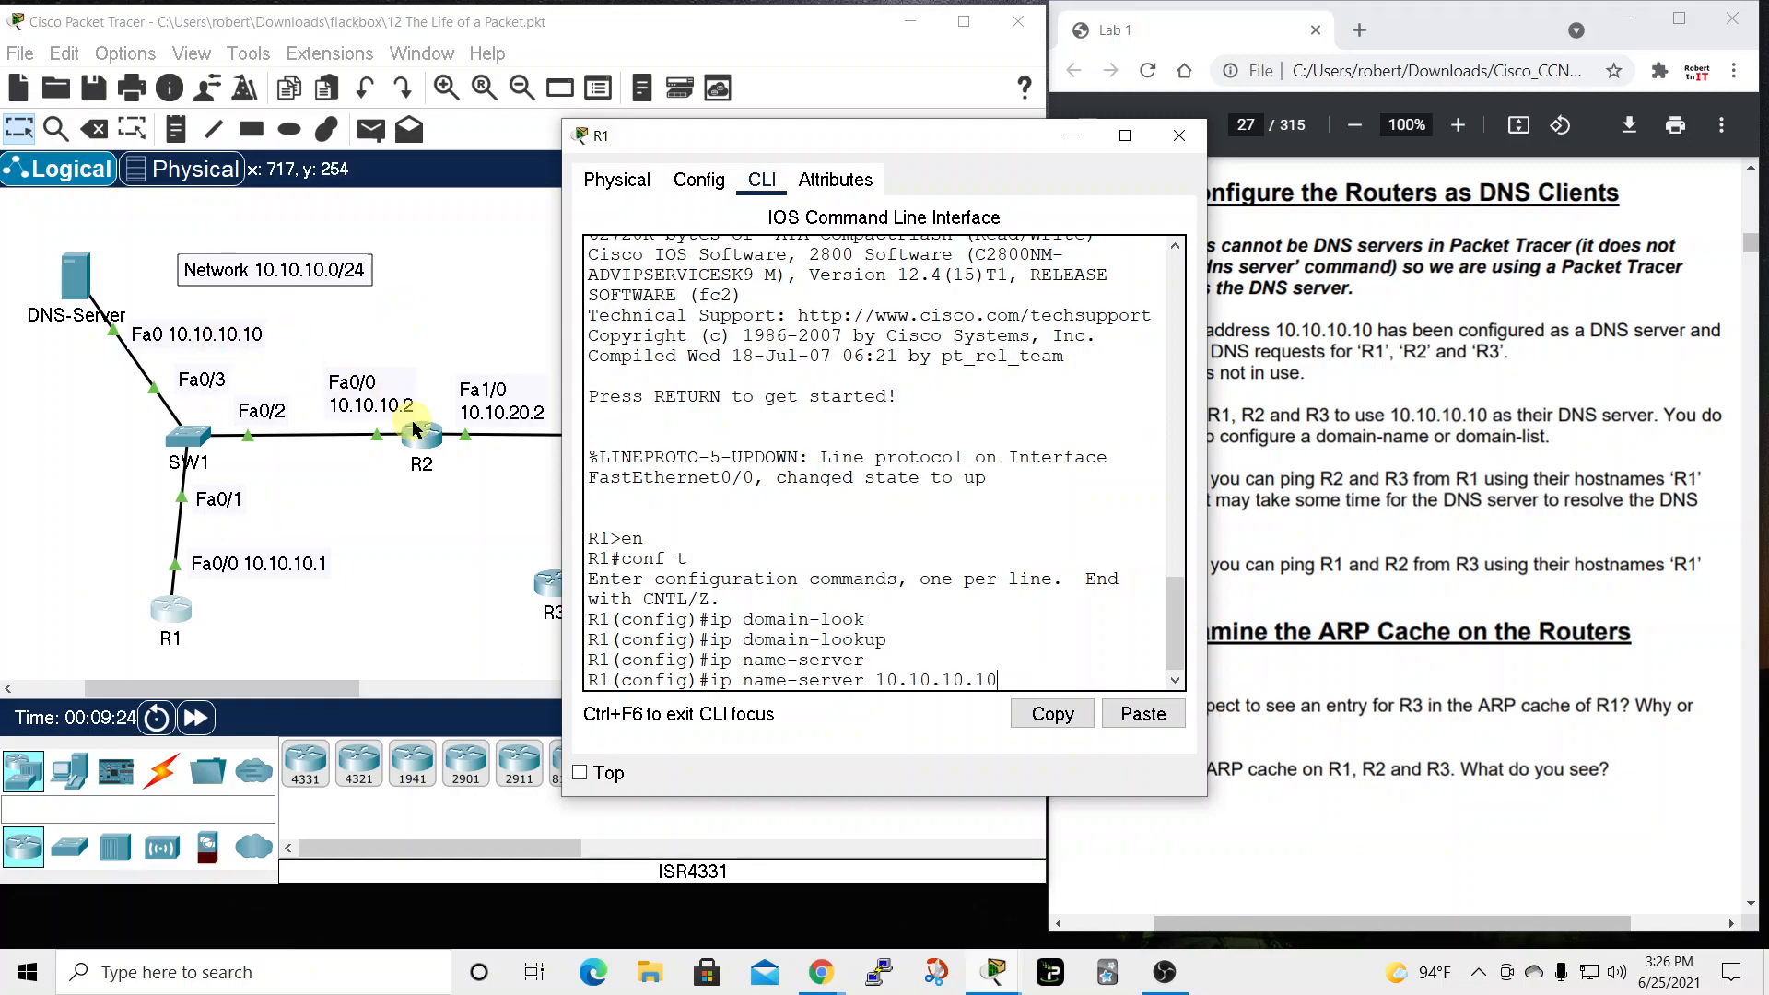
key(Return)
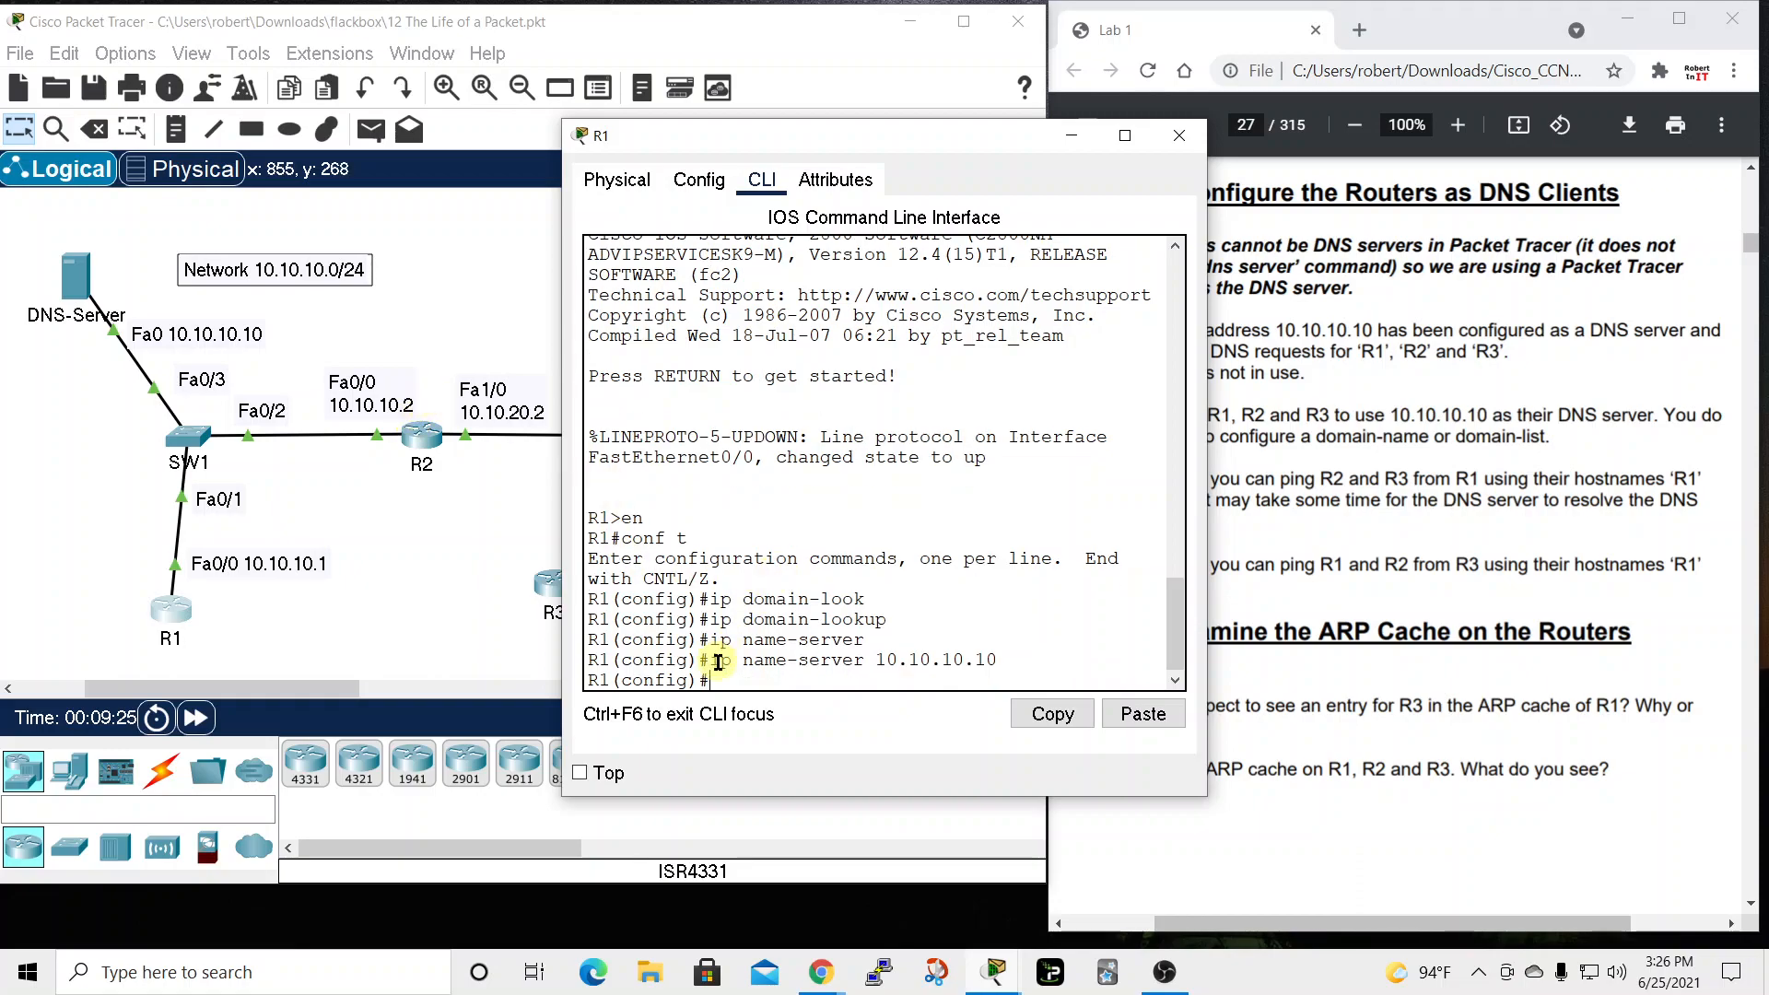
drag(710, 642, 1032, 645)
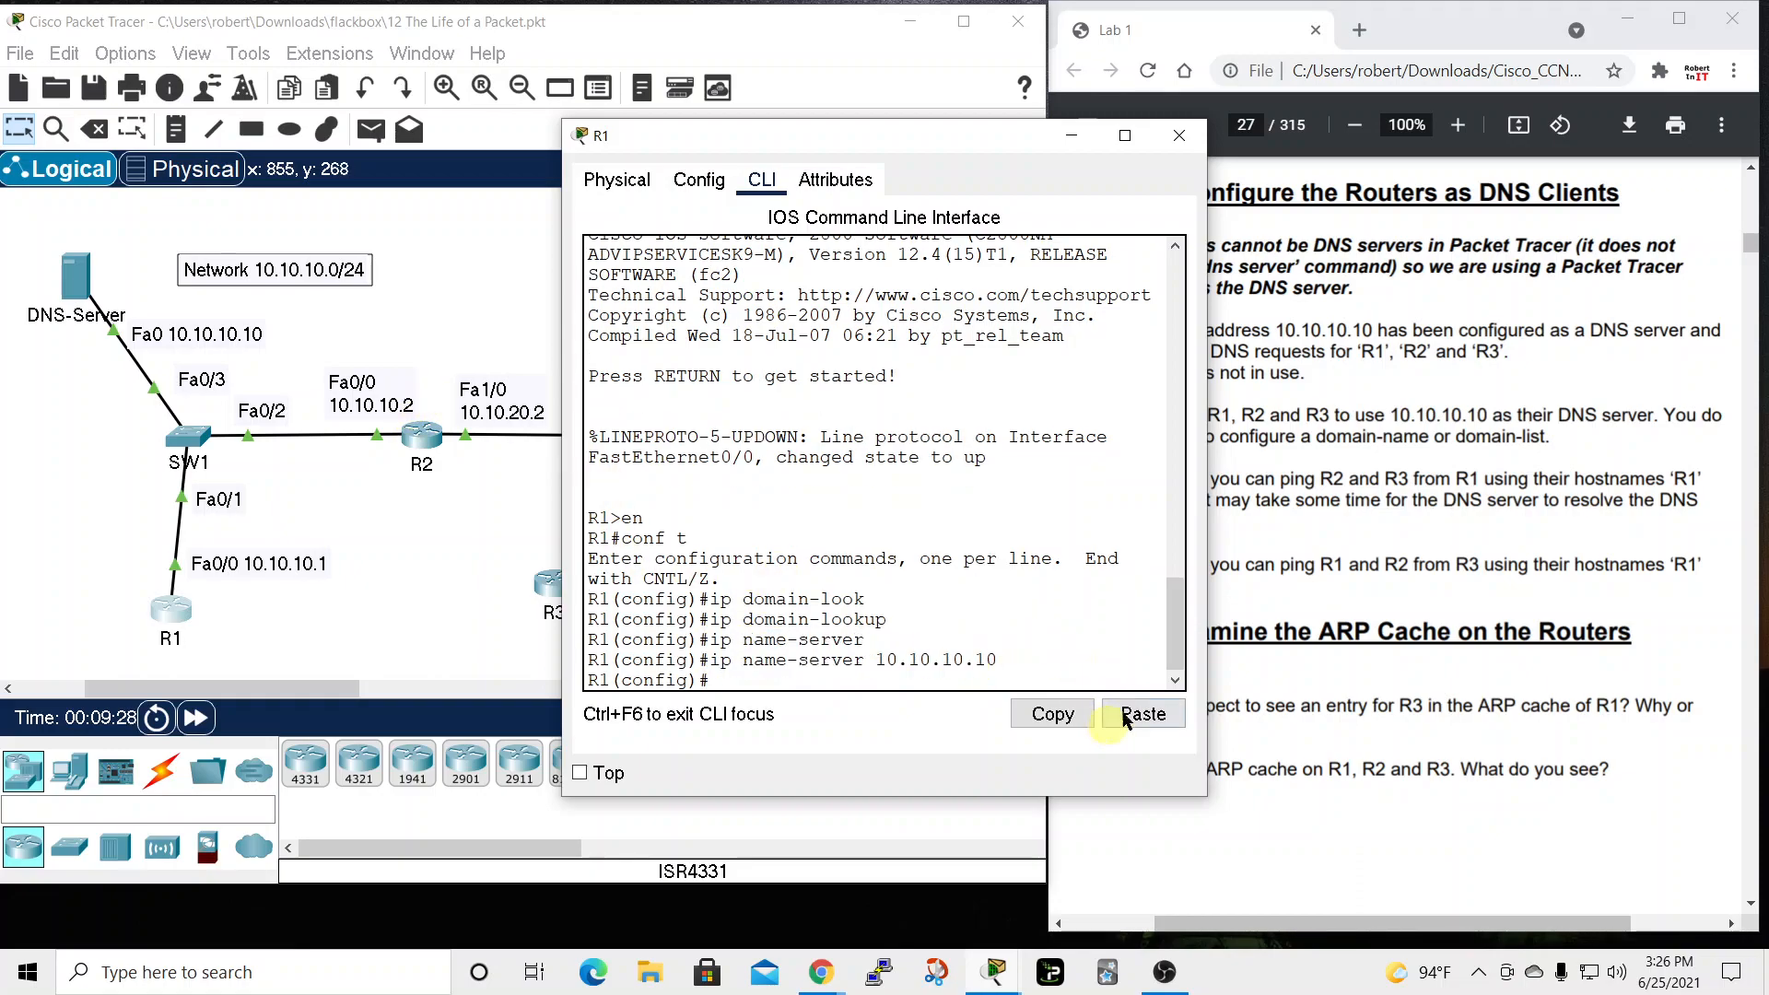
click(1181, 138)
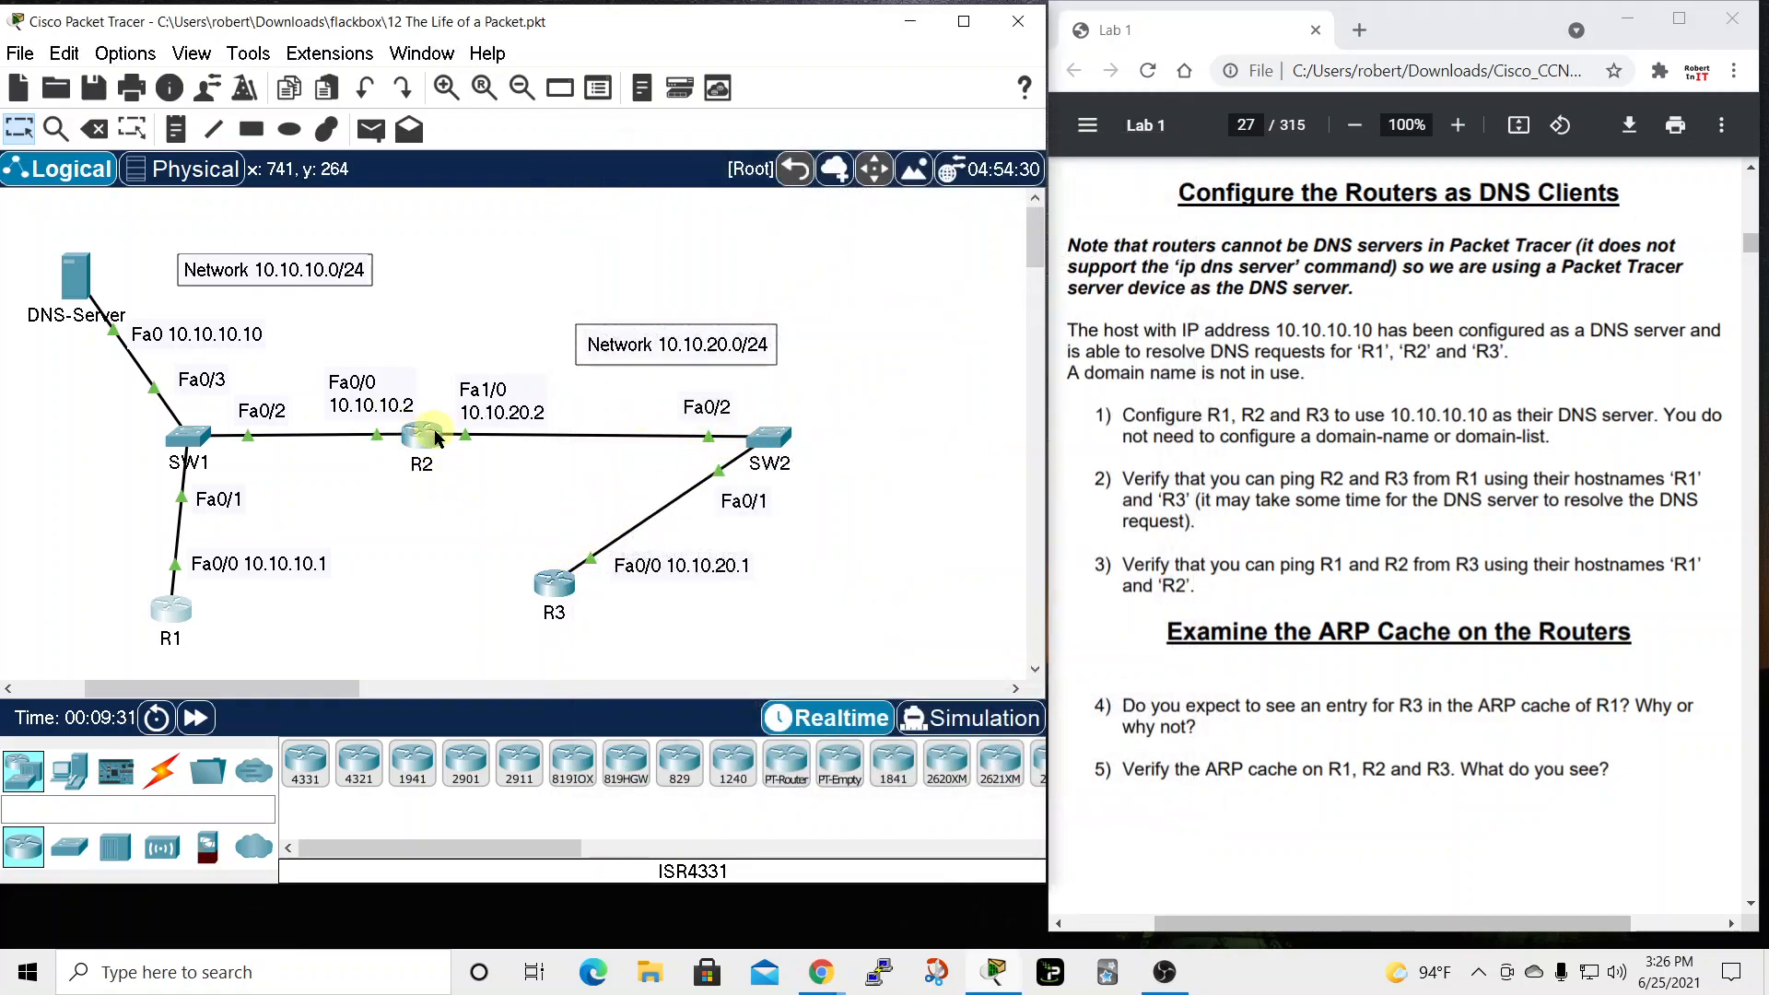
Open router R2's command line and enter global configuration mode with en and conf t
click(429, 436)
click(761, 179)
click(770, 612)
key(Return)
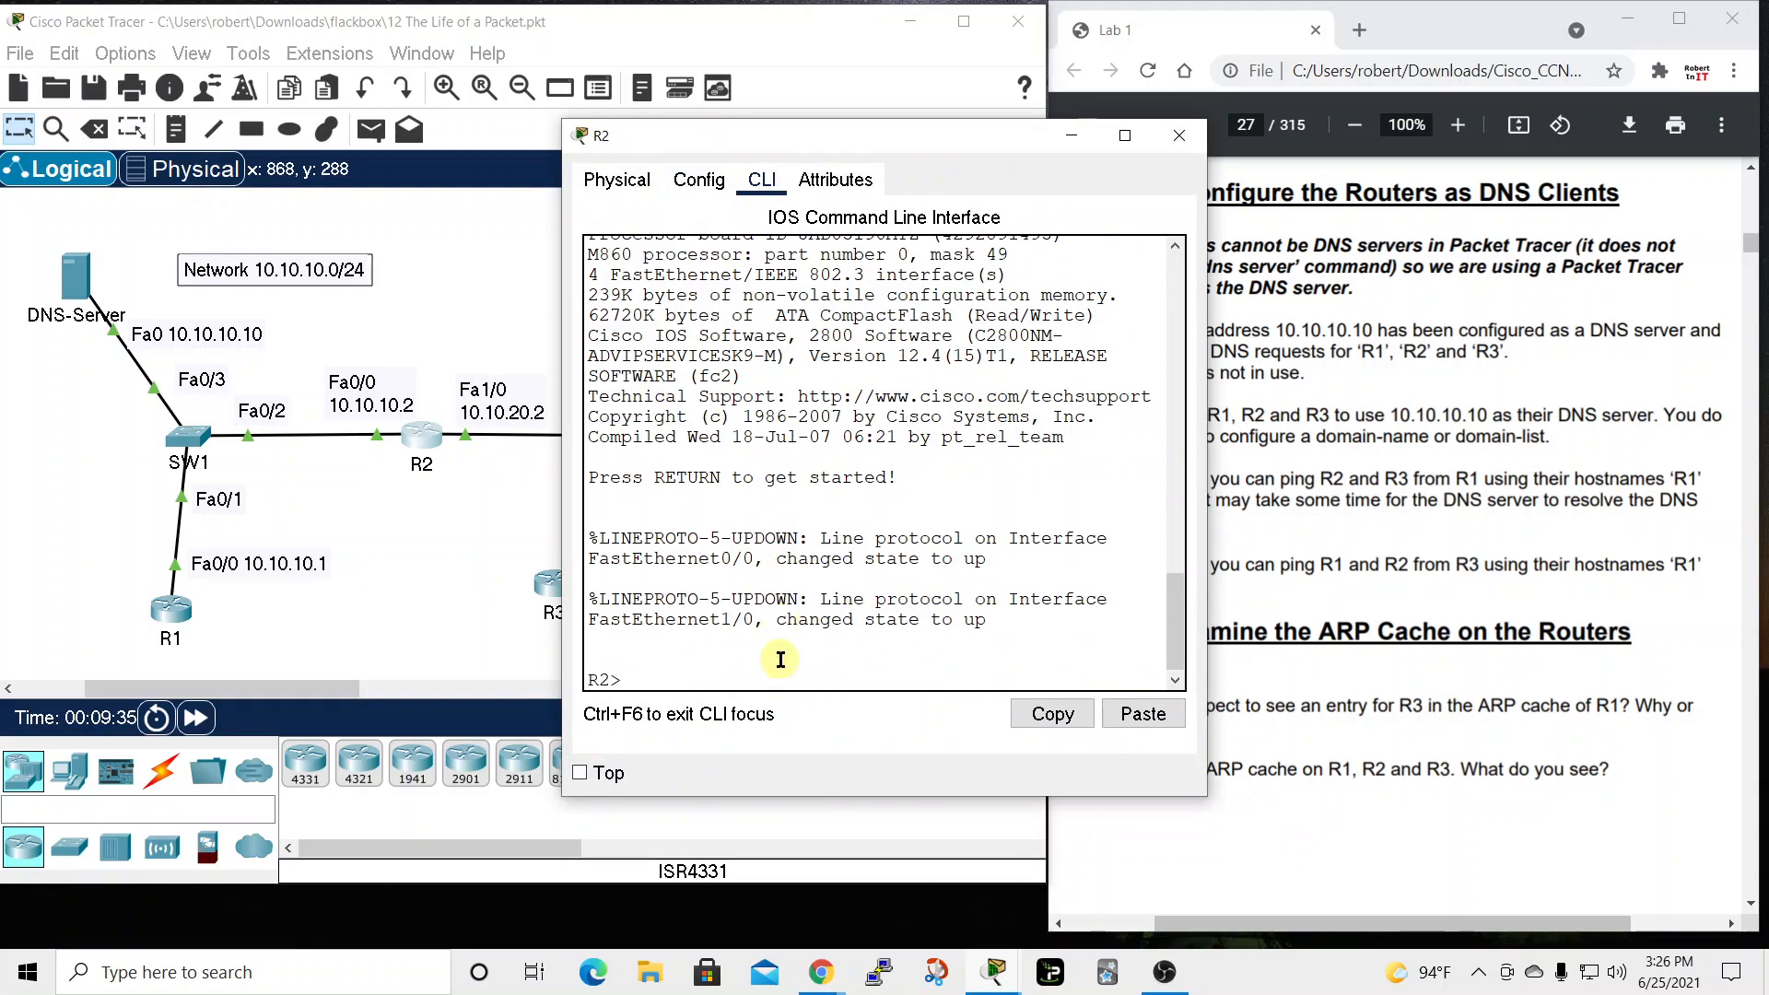
text(en)
key(Return)
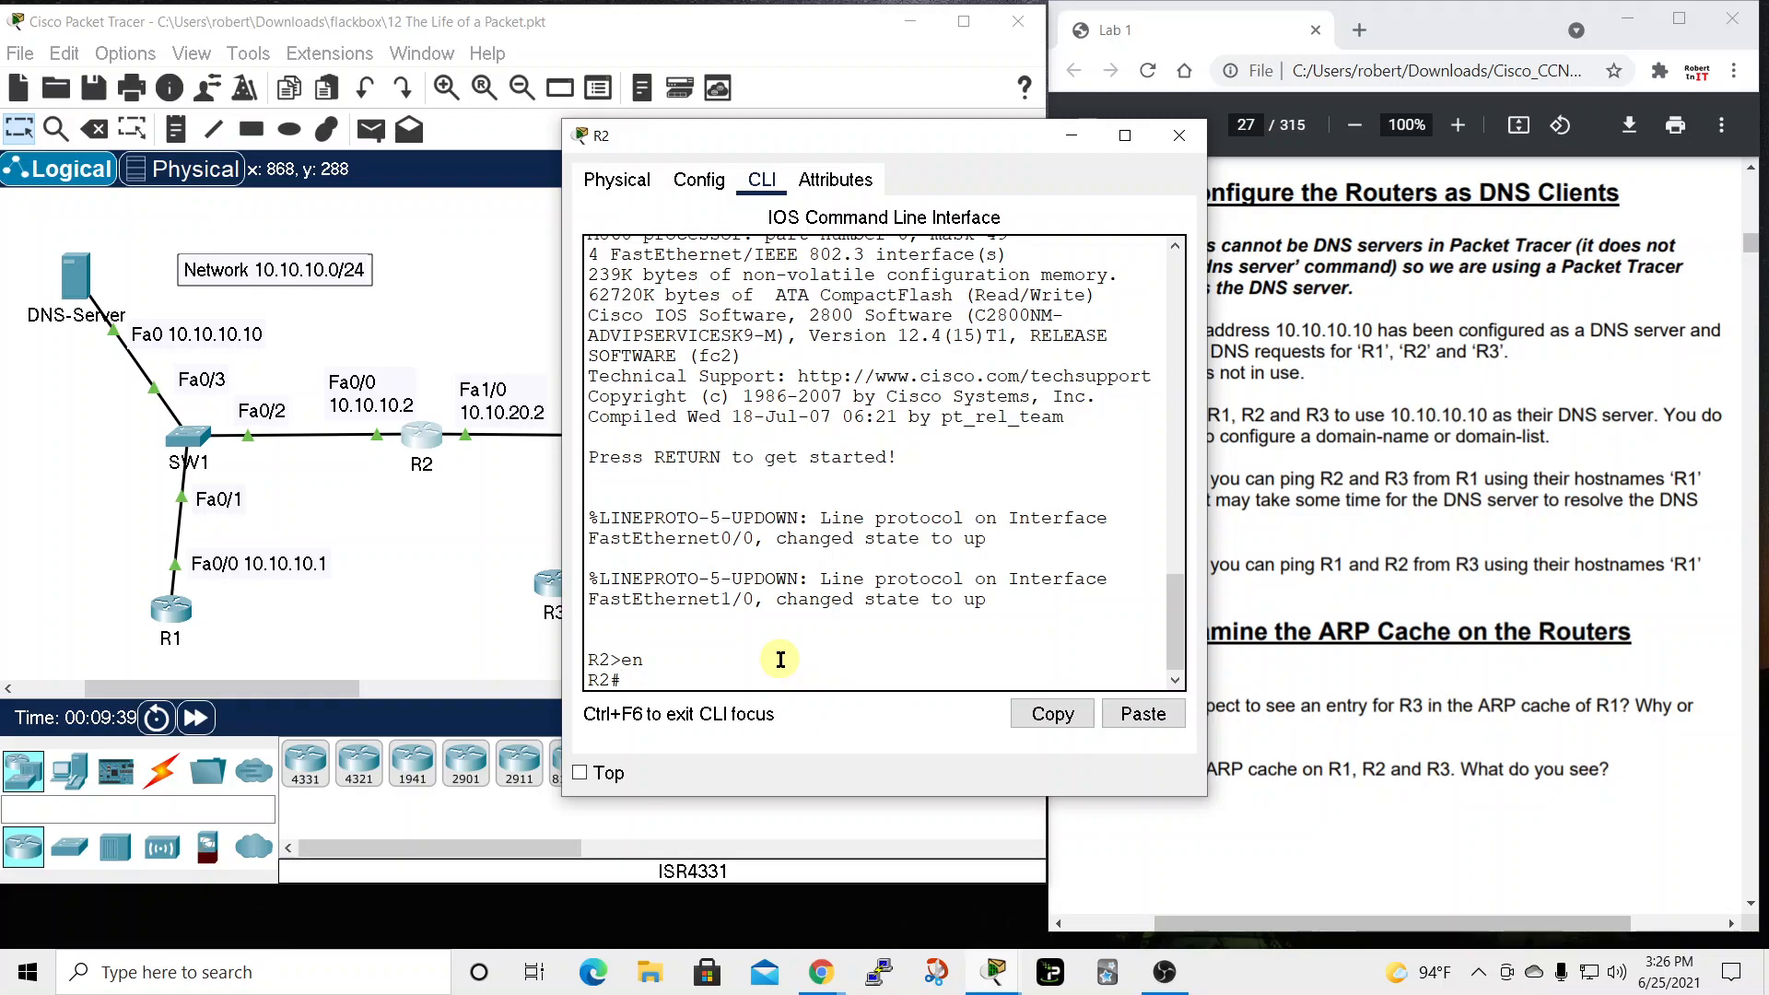
key(Return)
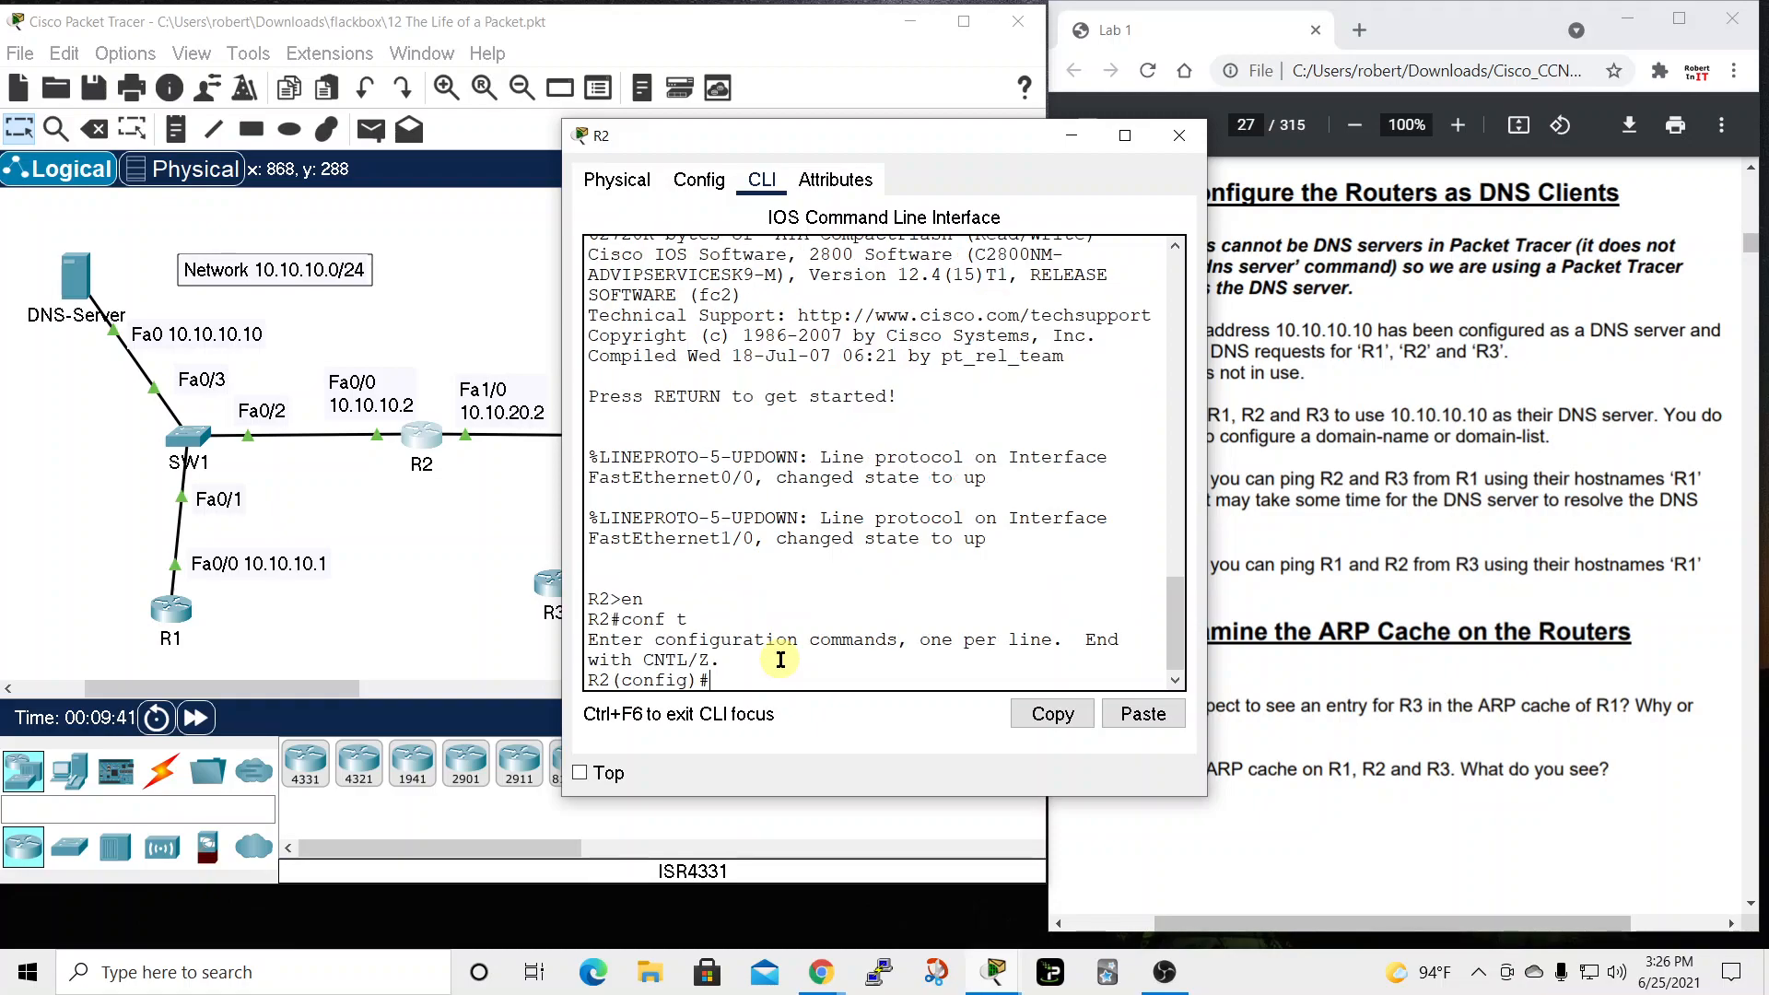
Enable DNS lookup on R2 with ip domain-lookup, set its name server to 10.10.10.10, and close the router window
text(ip domain-l)
key(Tab)
key(Return)
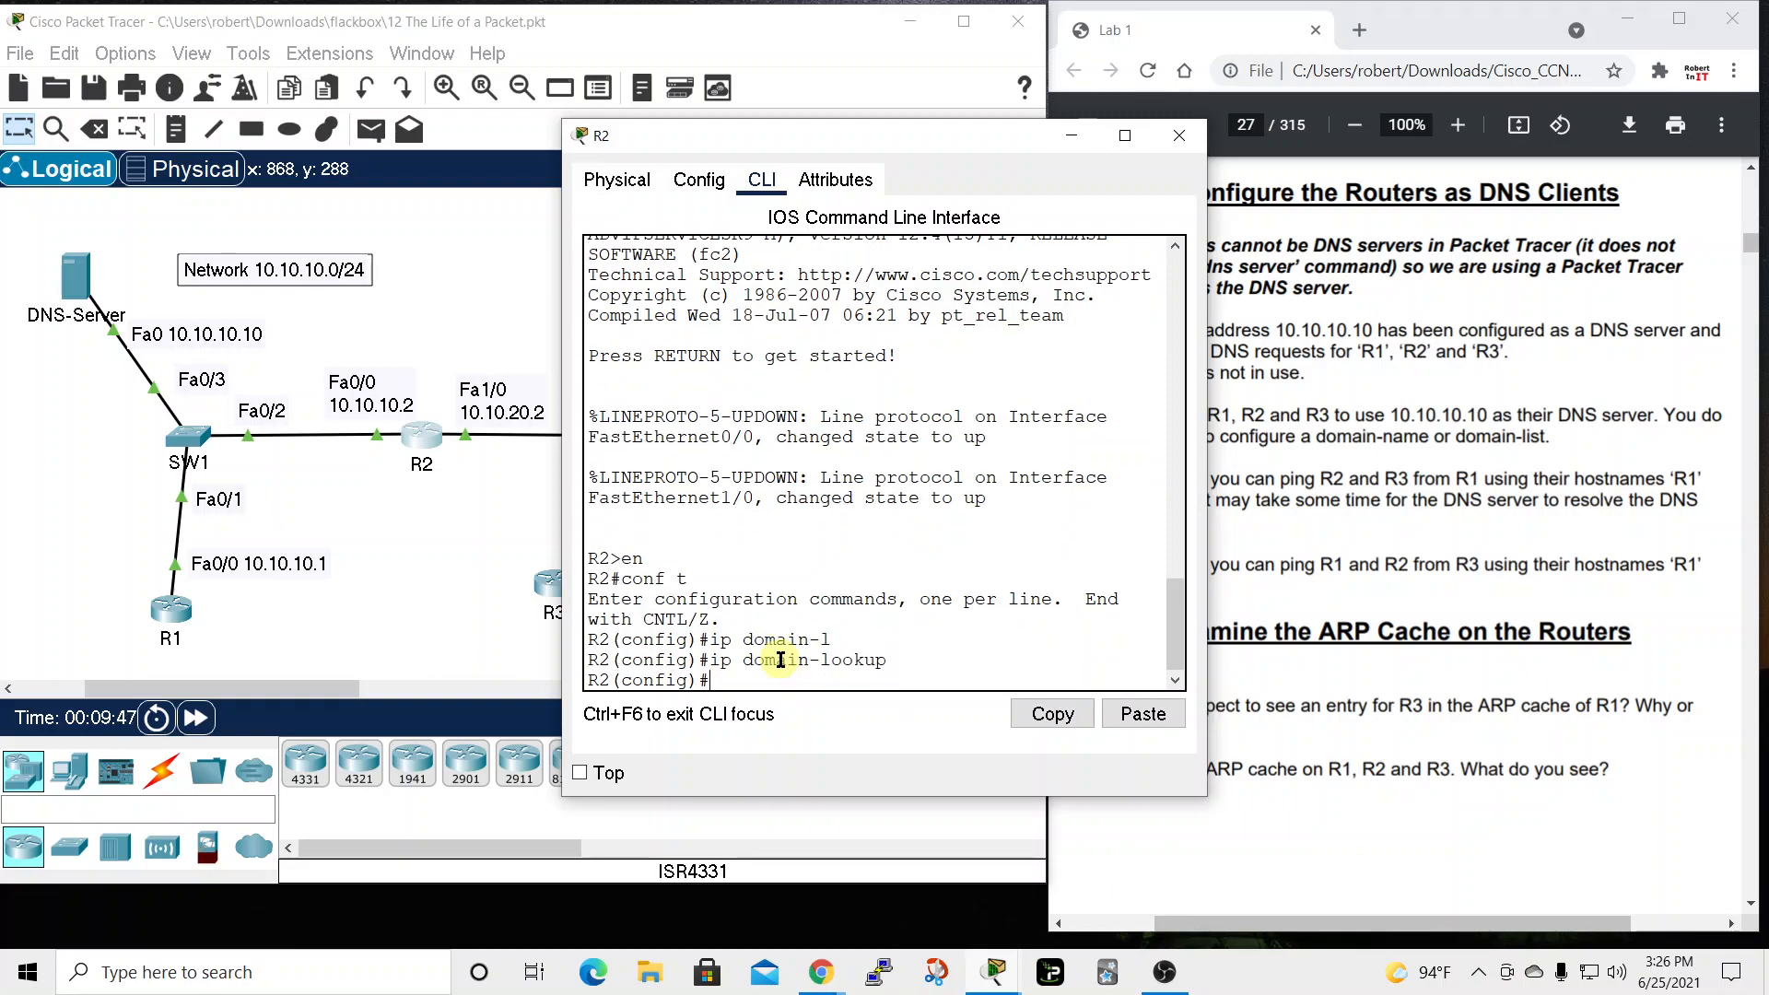
text(ip name-ser)
key(Tab)
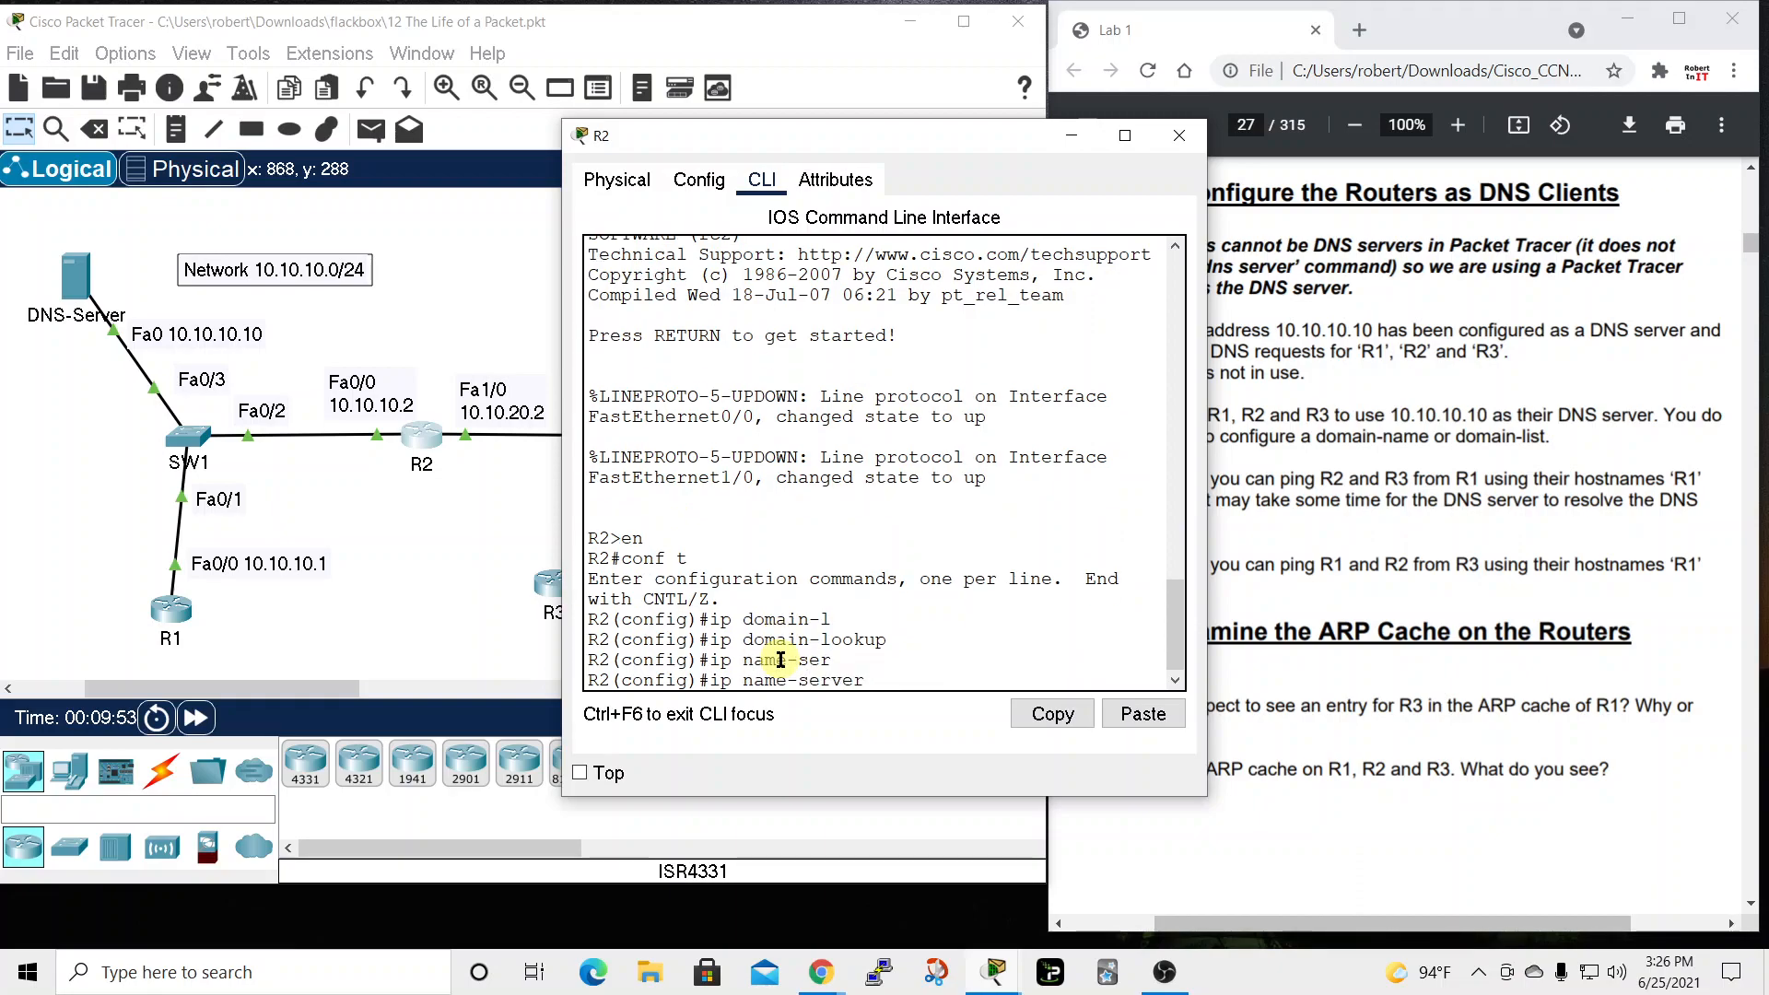
text(10.10.10.10)
key(Return)
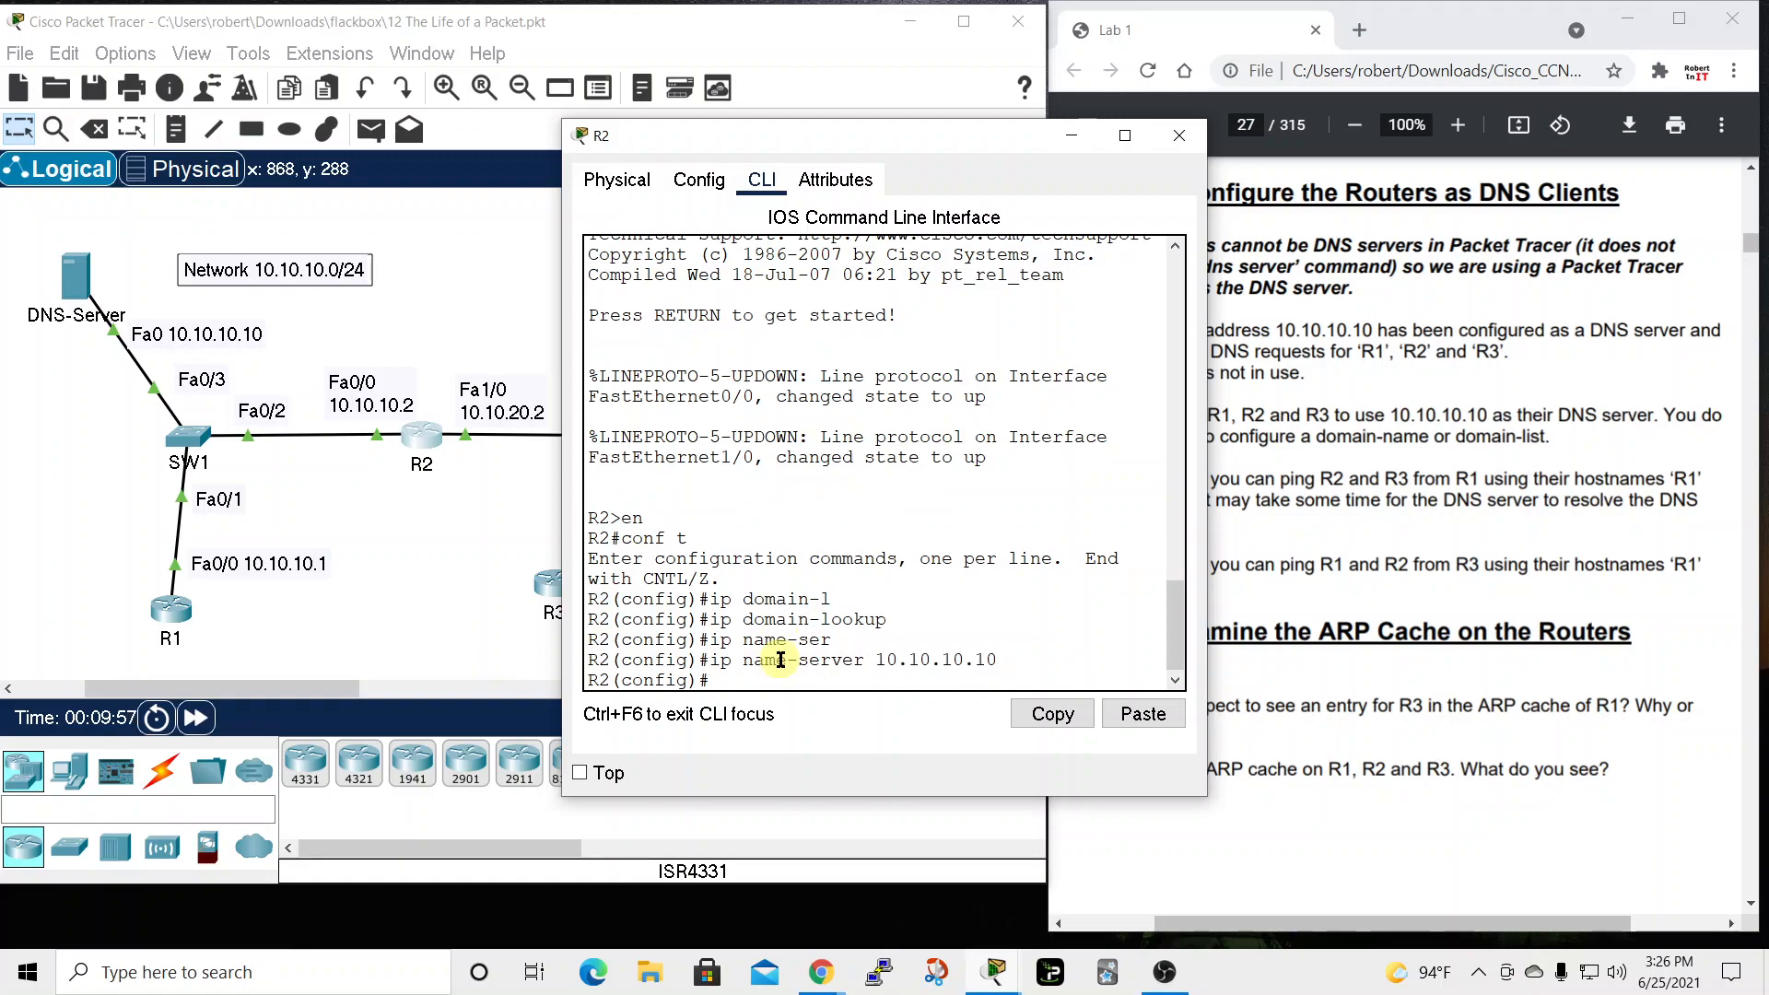
click(1187, 145)
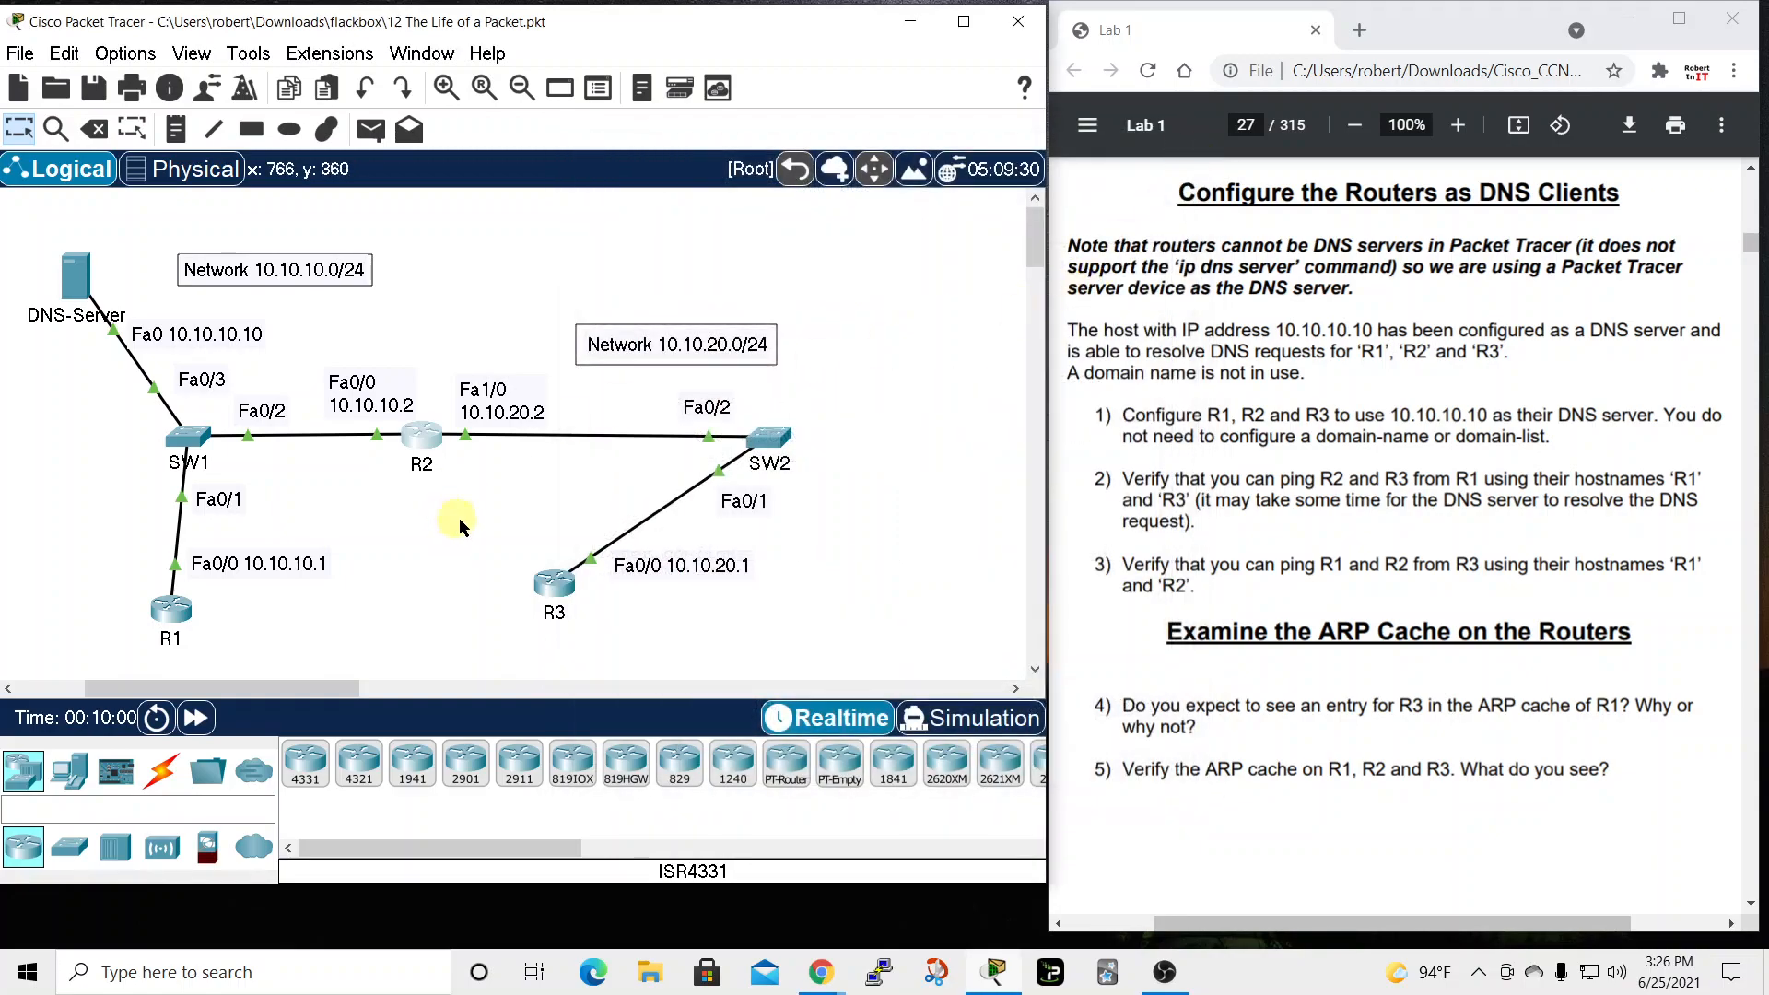
Open router R3's command line and enter global configuration mode with en and conf t
click(554, 582)
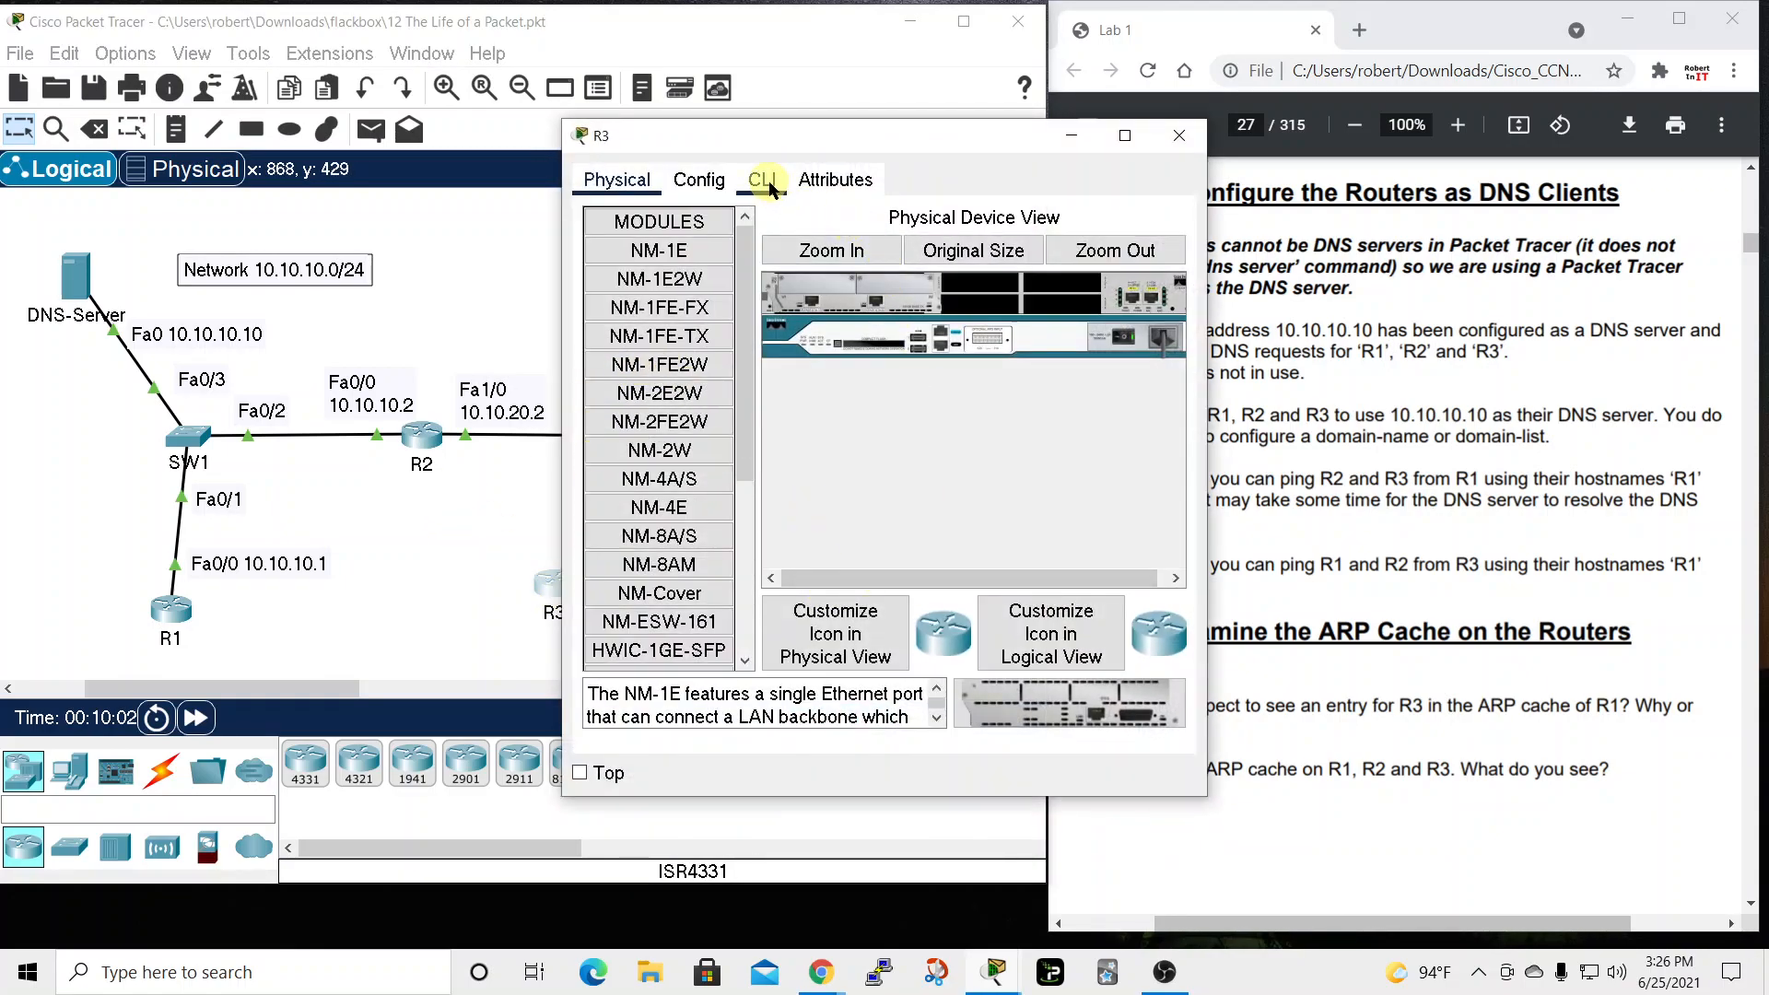
click(764, 180)
key(Return)
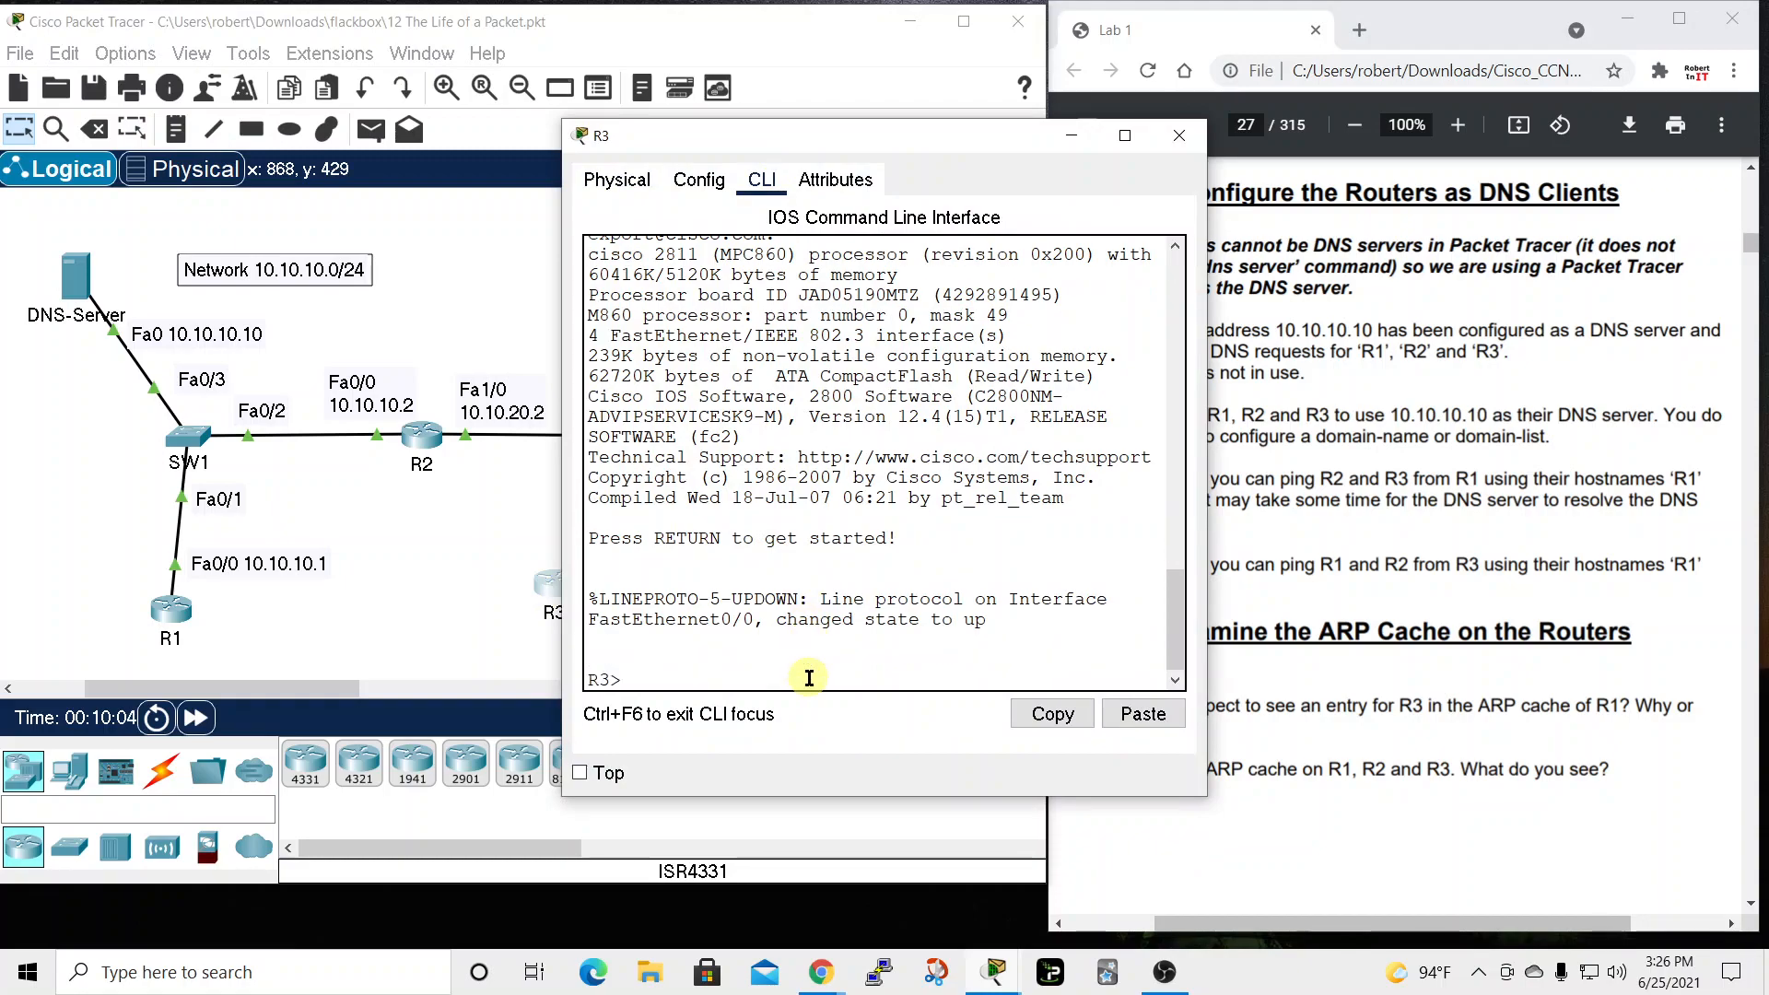
text(en)
key(Return)
text(conf t)
key(Return)
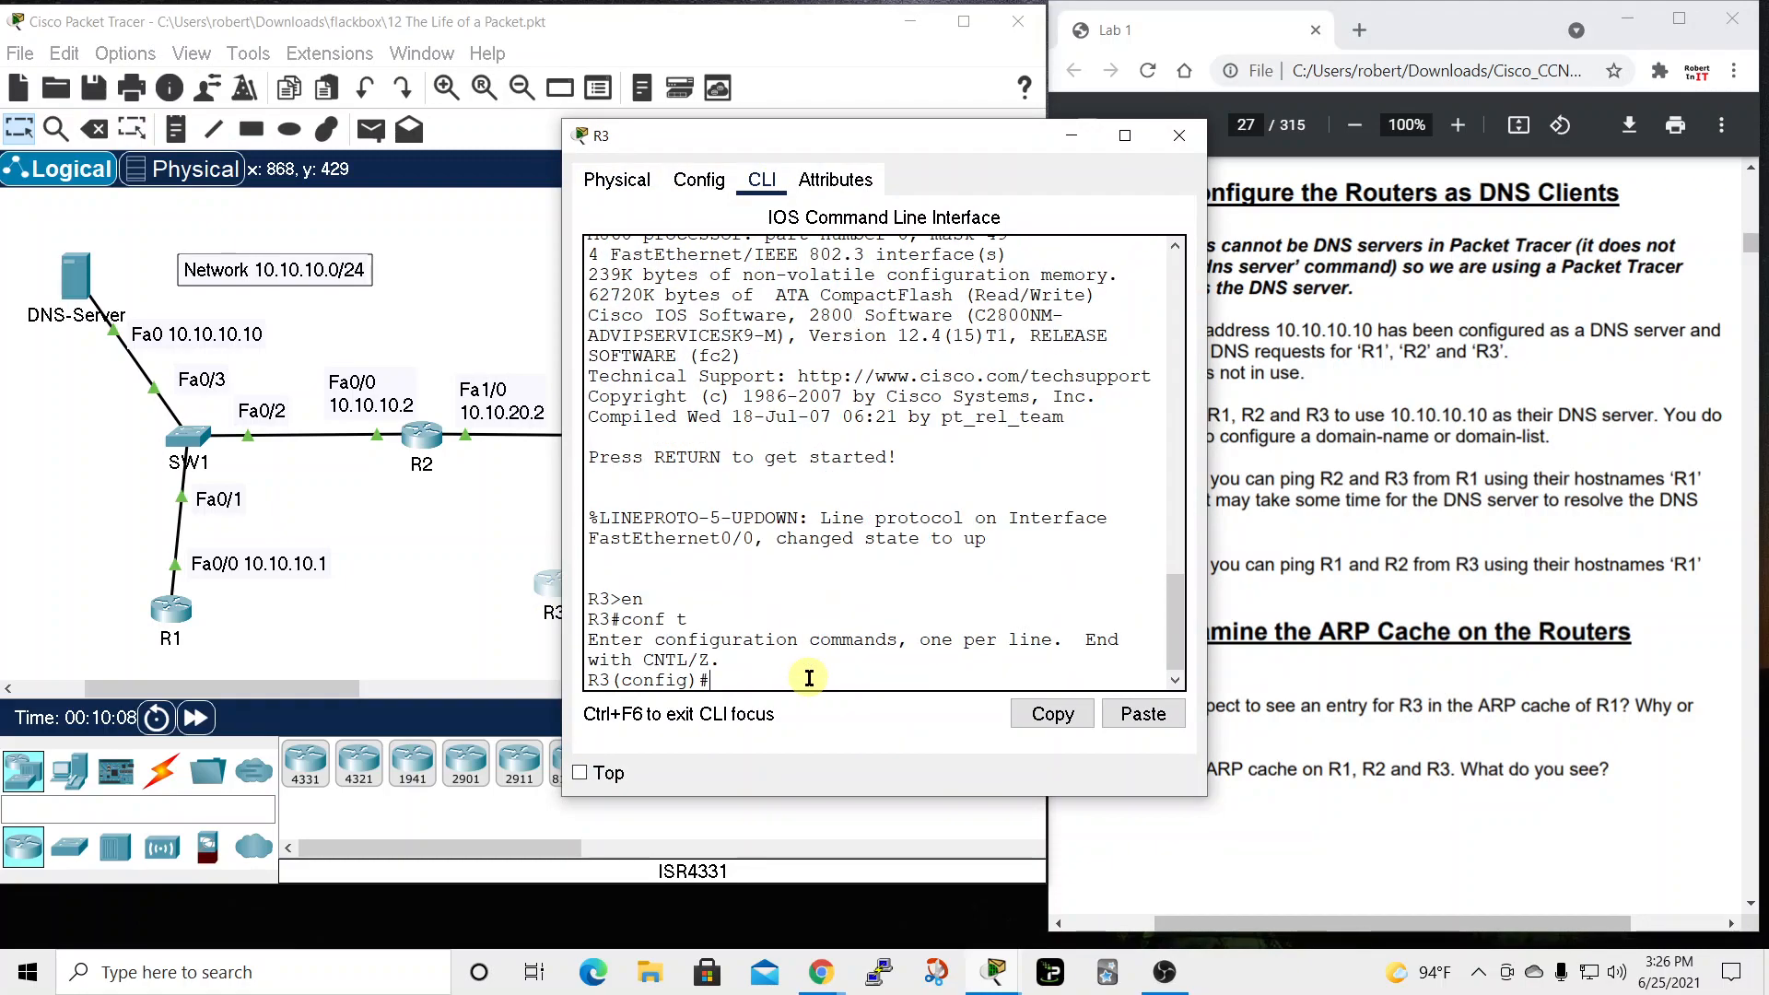
Enable DNS lookup on R3 with ip domain-lookup, set its name server to 10.10.10.10, and close the router window
text(ip domain-l)
key(Tab)
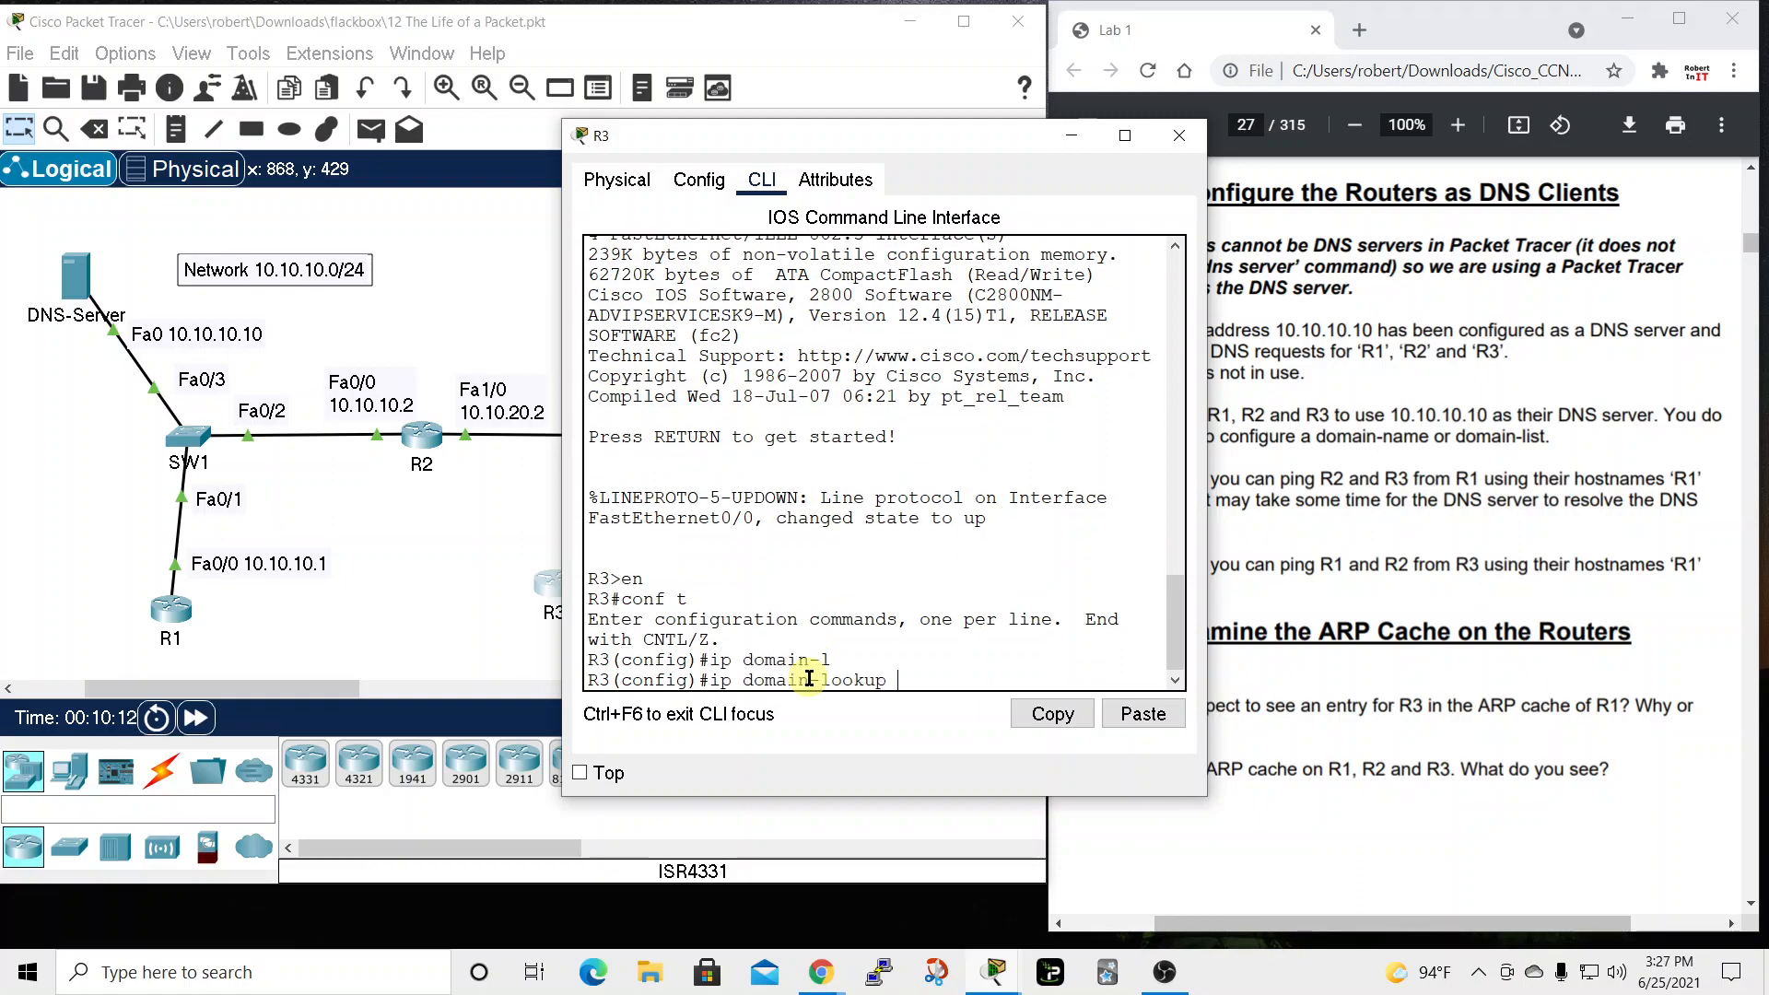
key(Return)
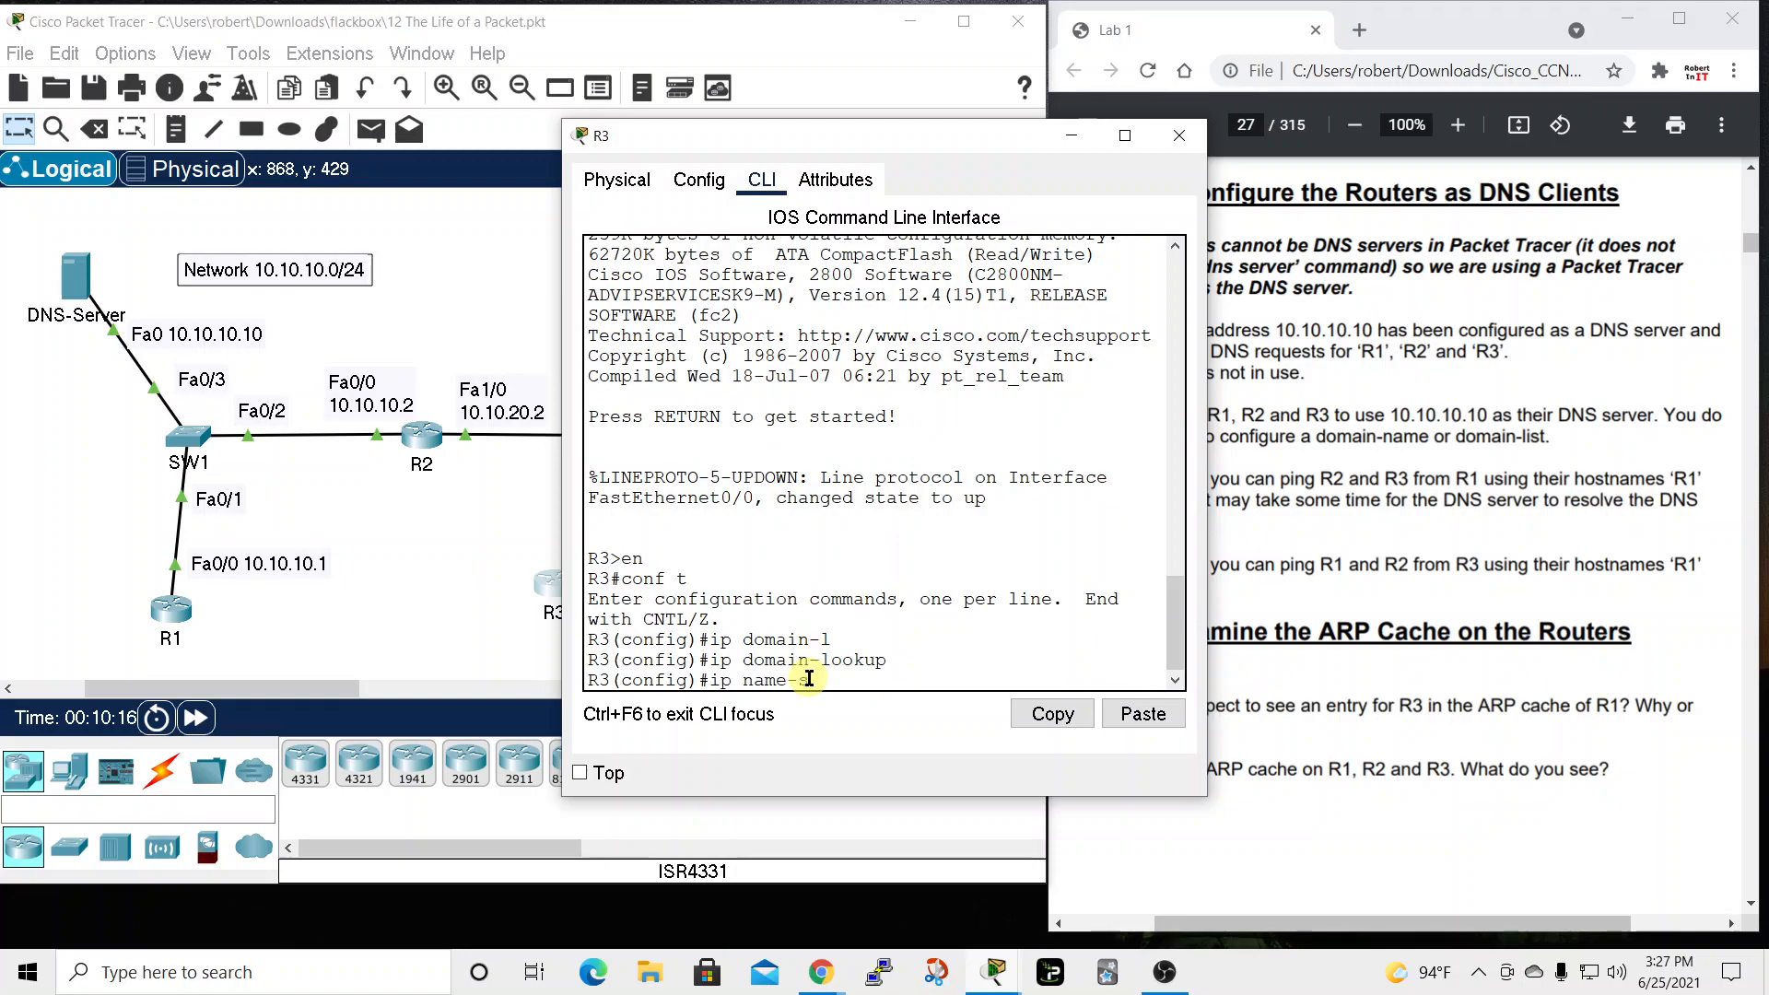
text(er)
key(Tab)
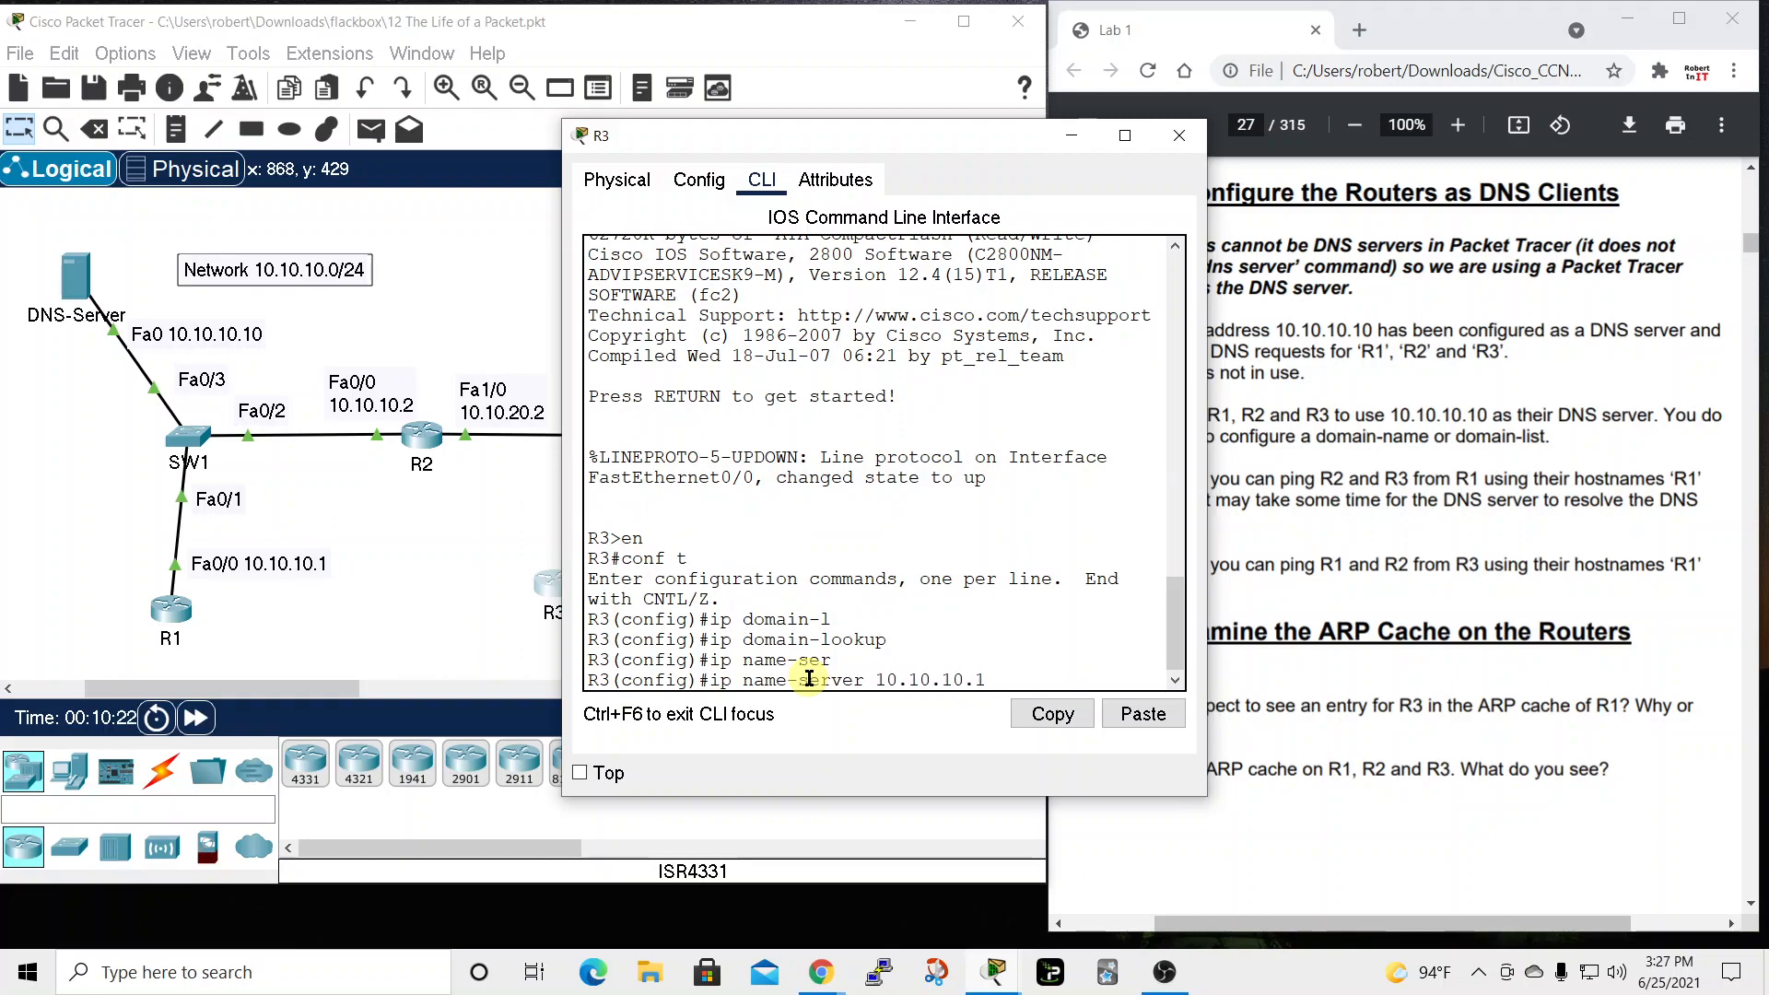
key(Return)
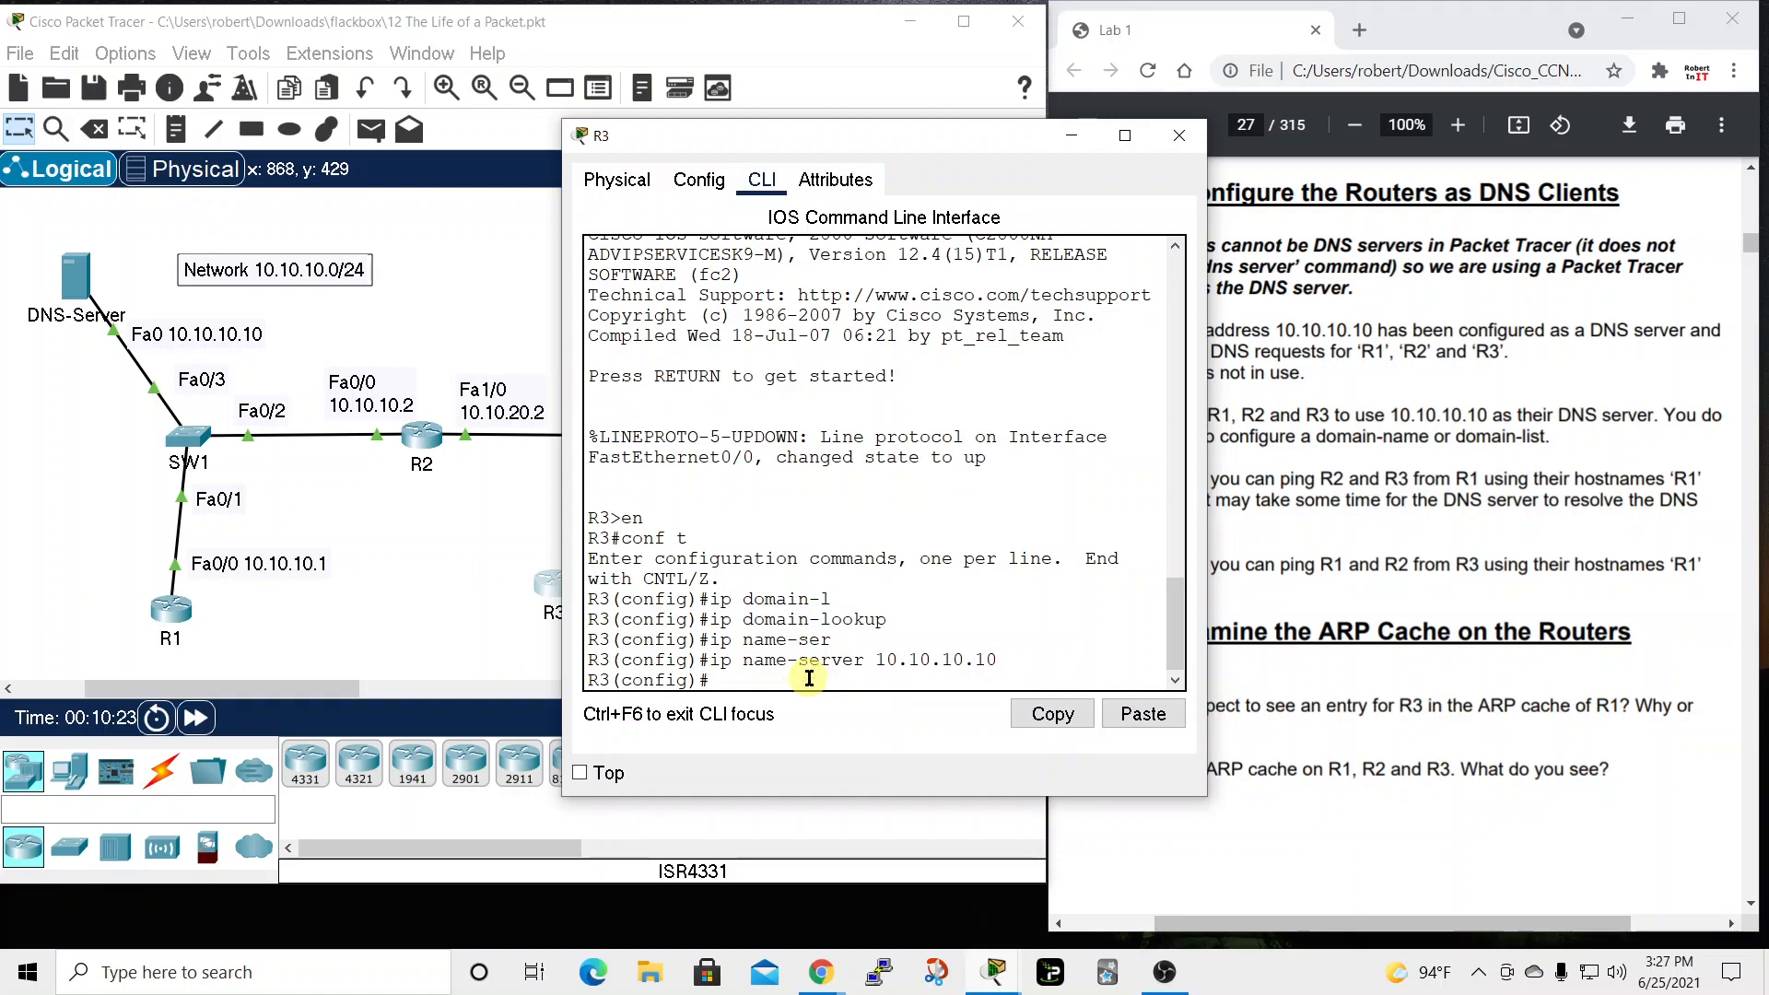
click(1179, 135)
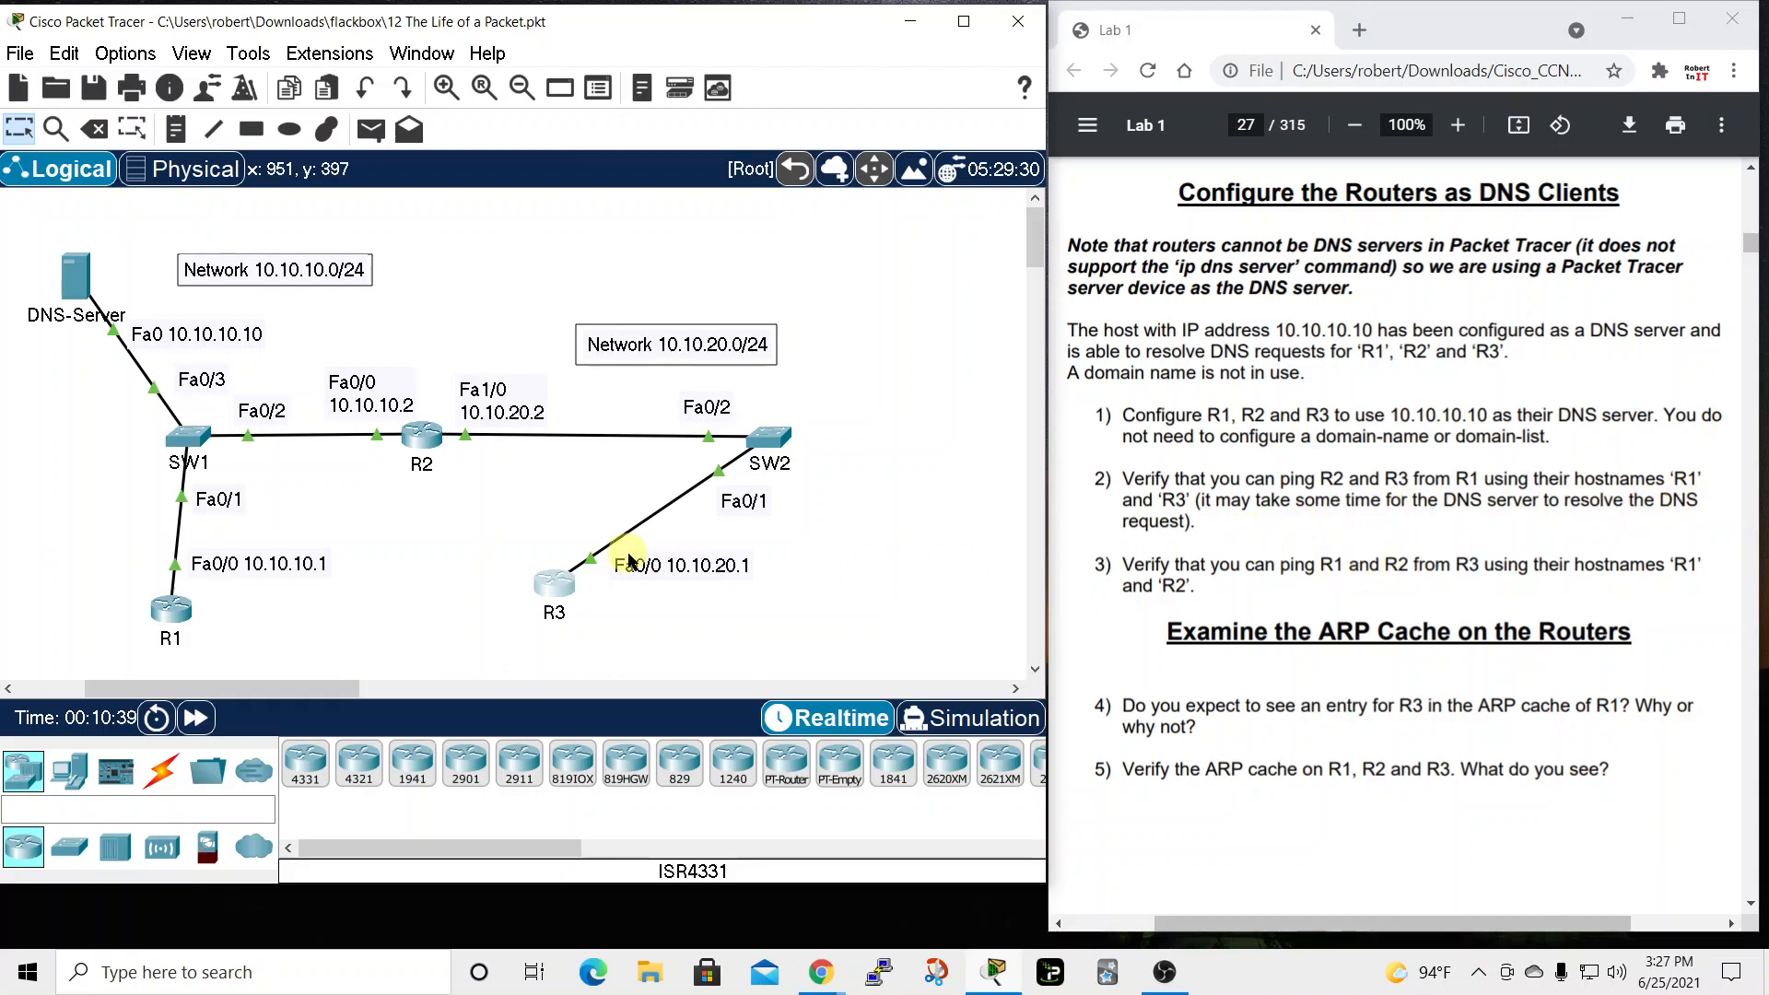
Reopen router R1's command line and return to privileged EXEC mode with end
click(172, 612)
drag(937, 129, 539, 57)
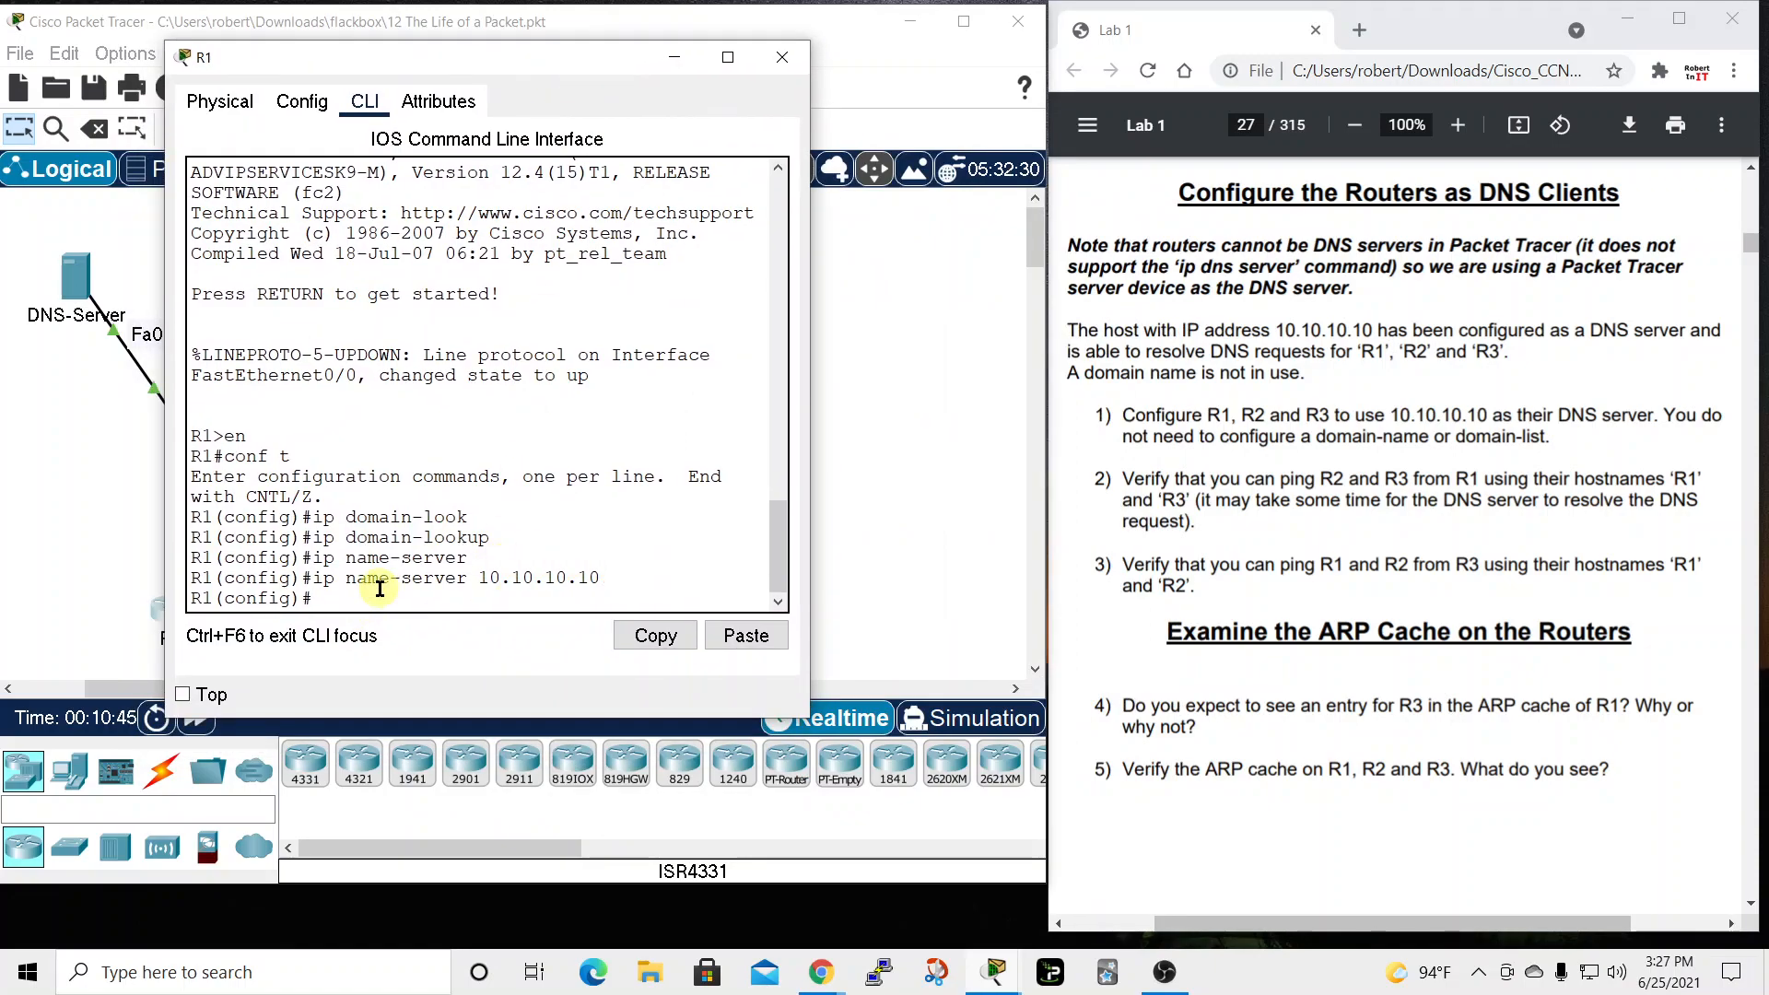
text(end)
key(Return)
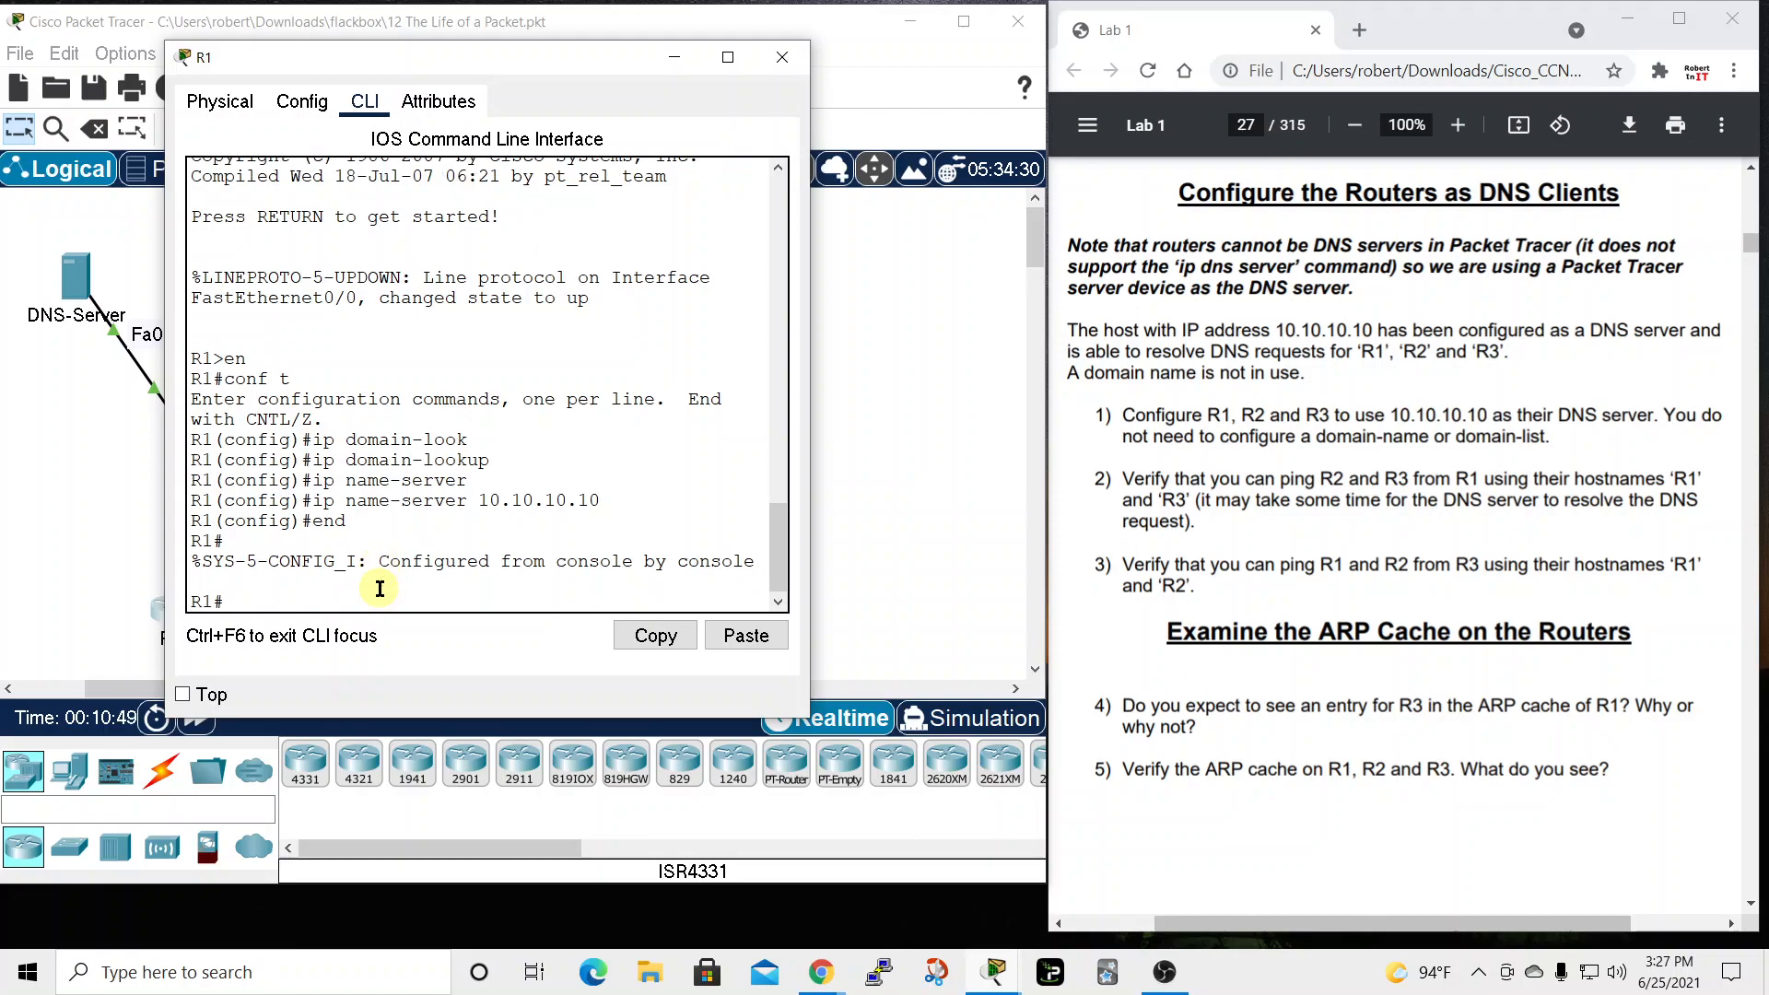
Ping r1 by hostname from R1, fast-forwarding the simulation time to speed up name resolution
text(ping)
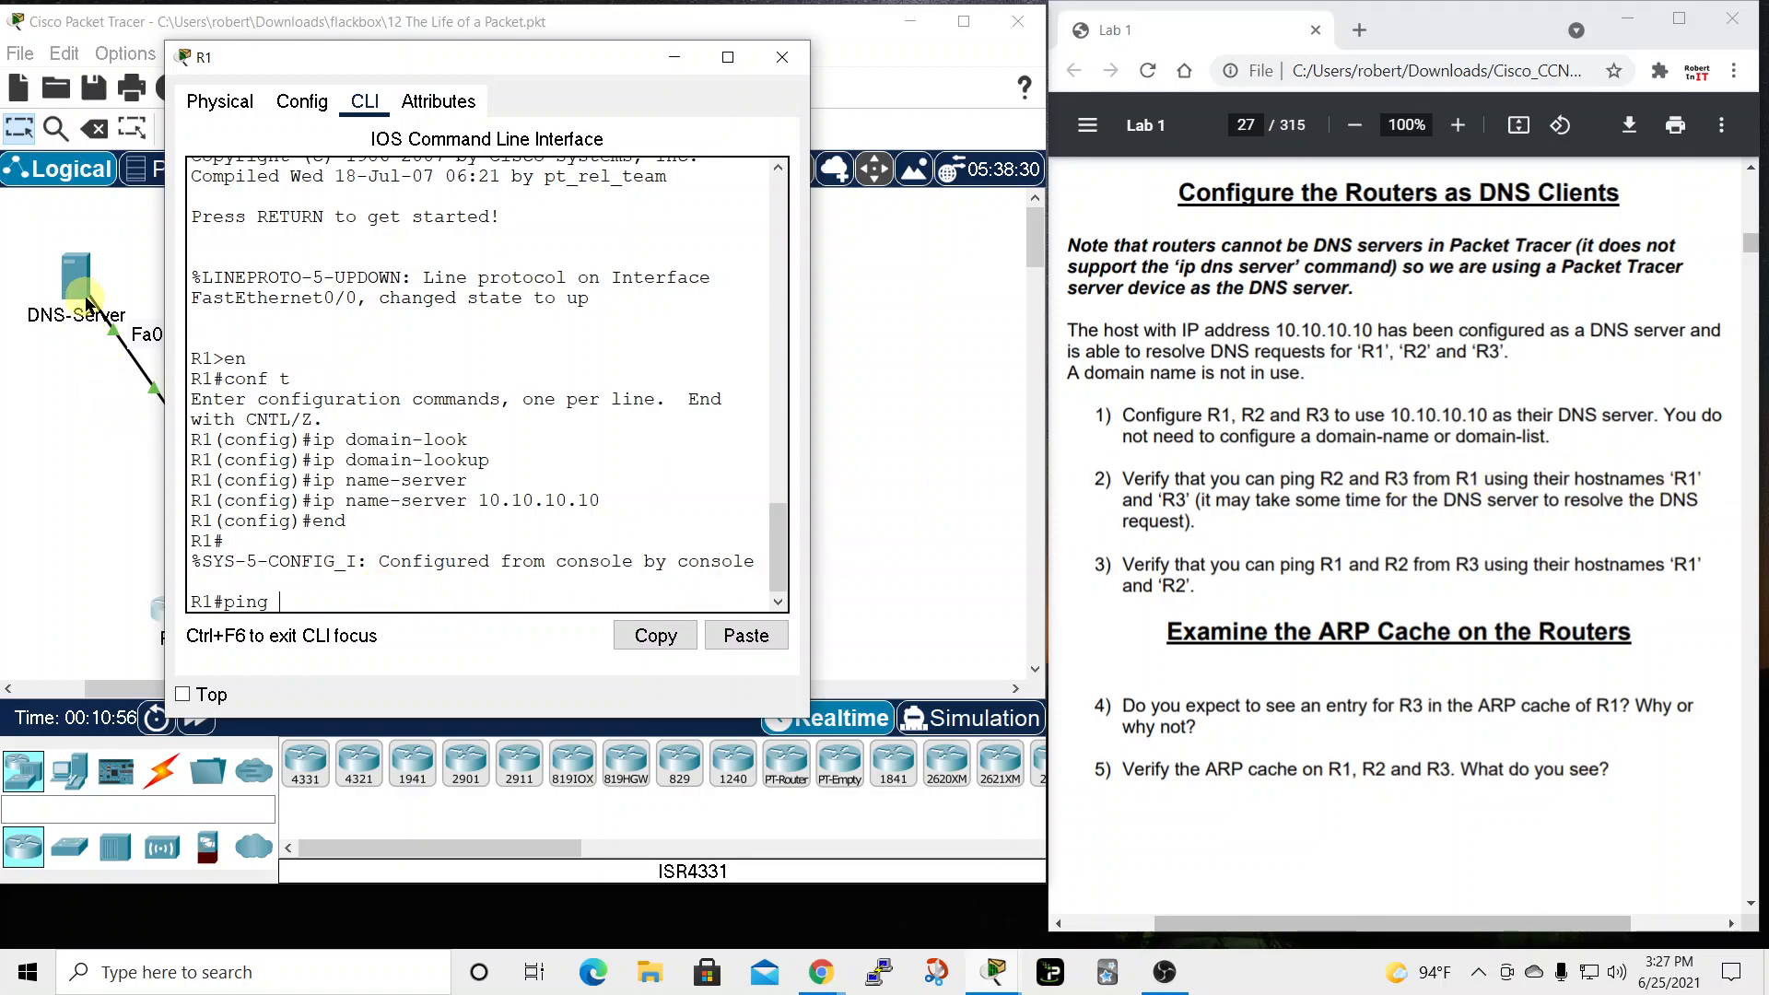
text(R)
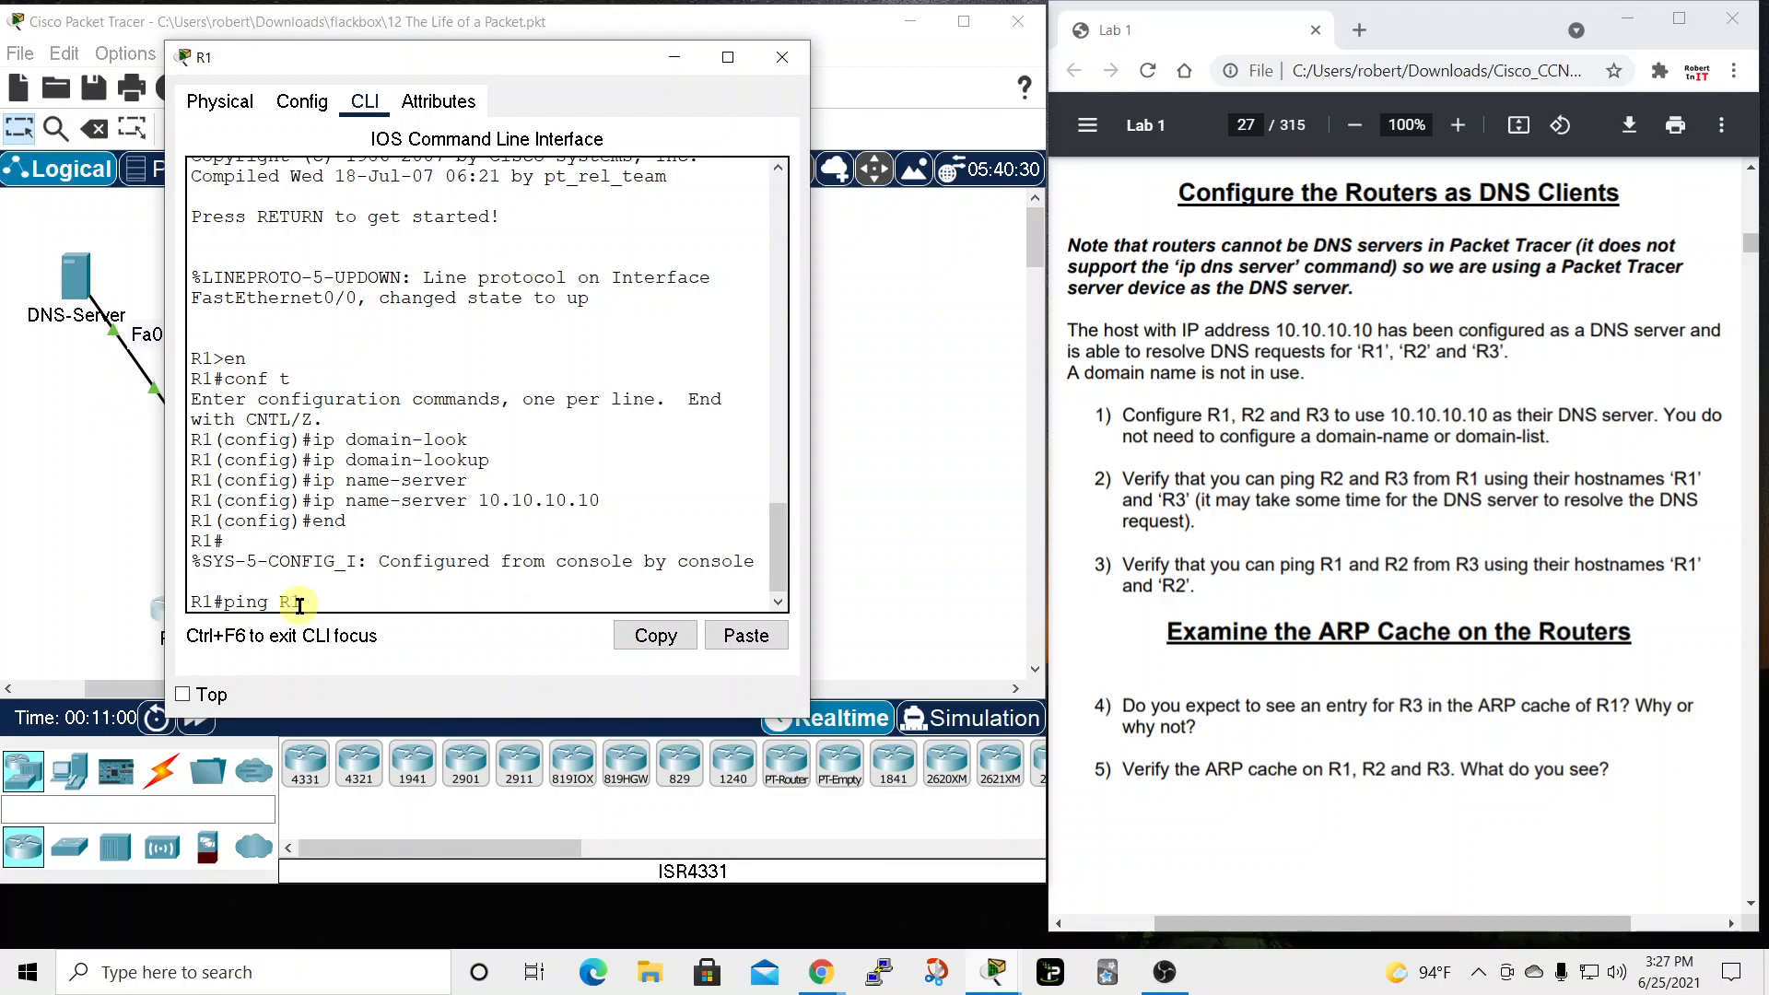
text(1)
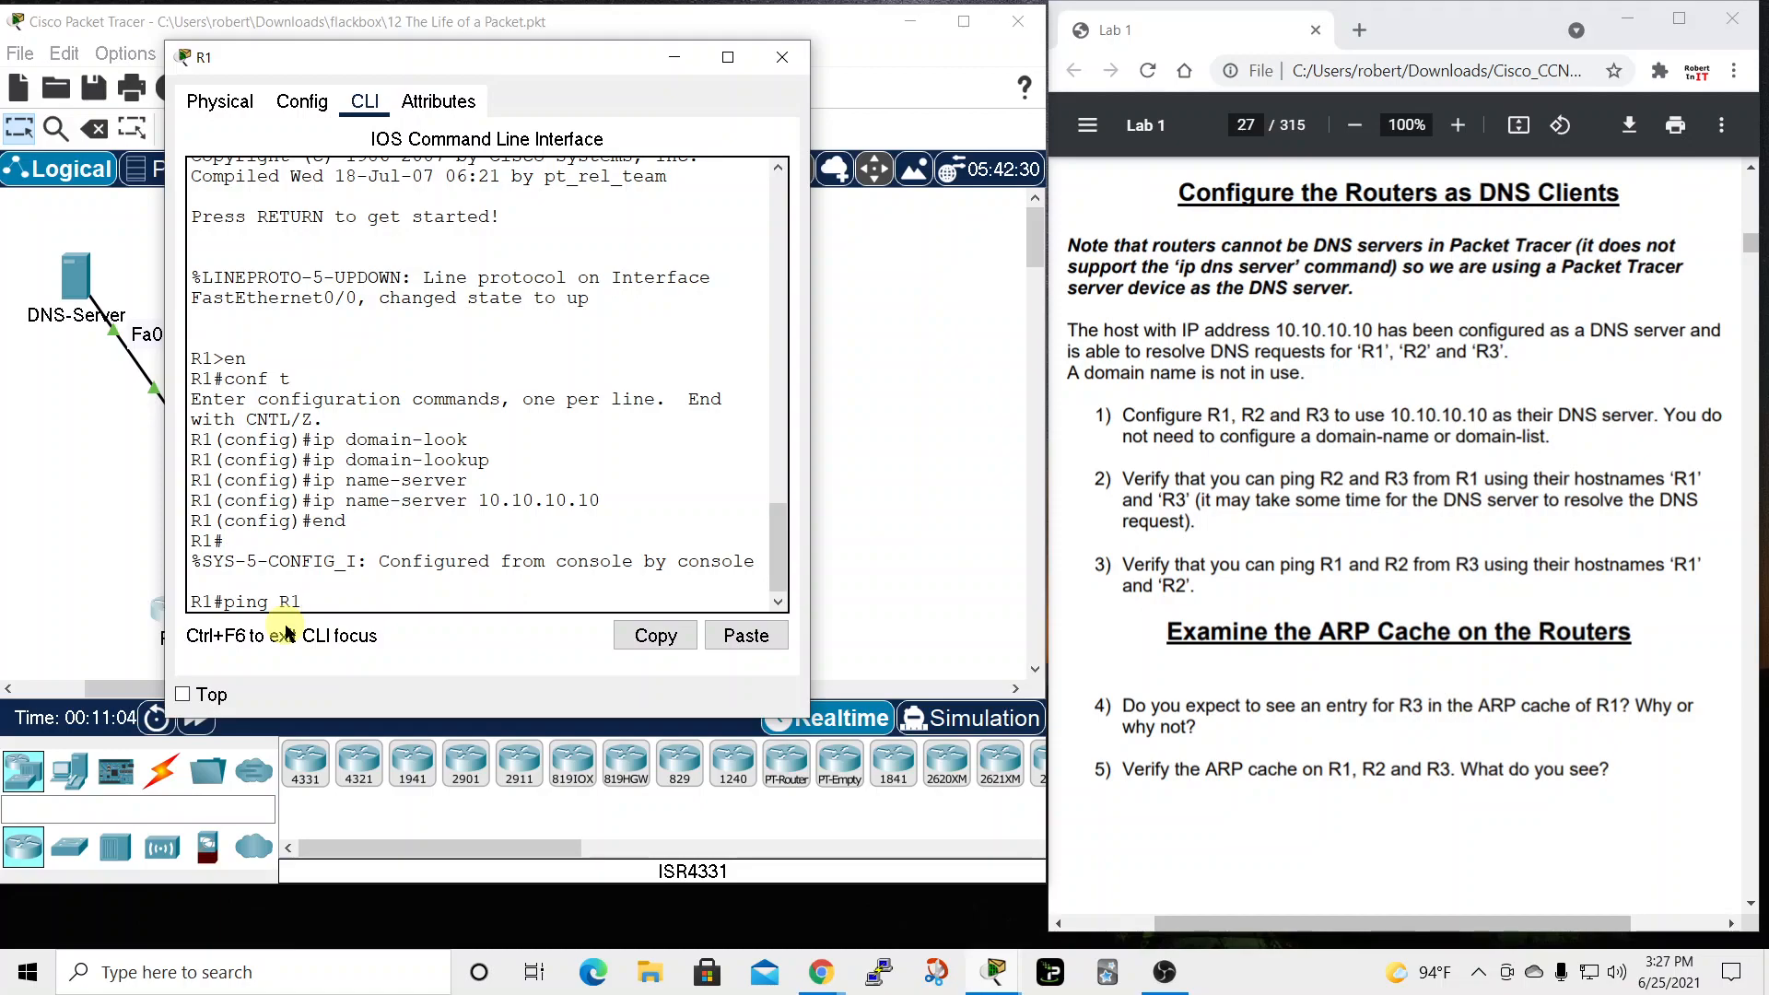
key(BackSpace)
key(BackSpace)
text(r1)
key(Return)
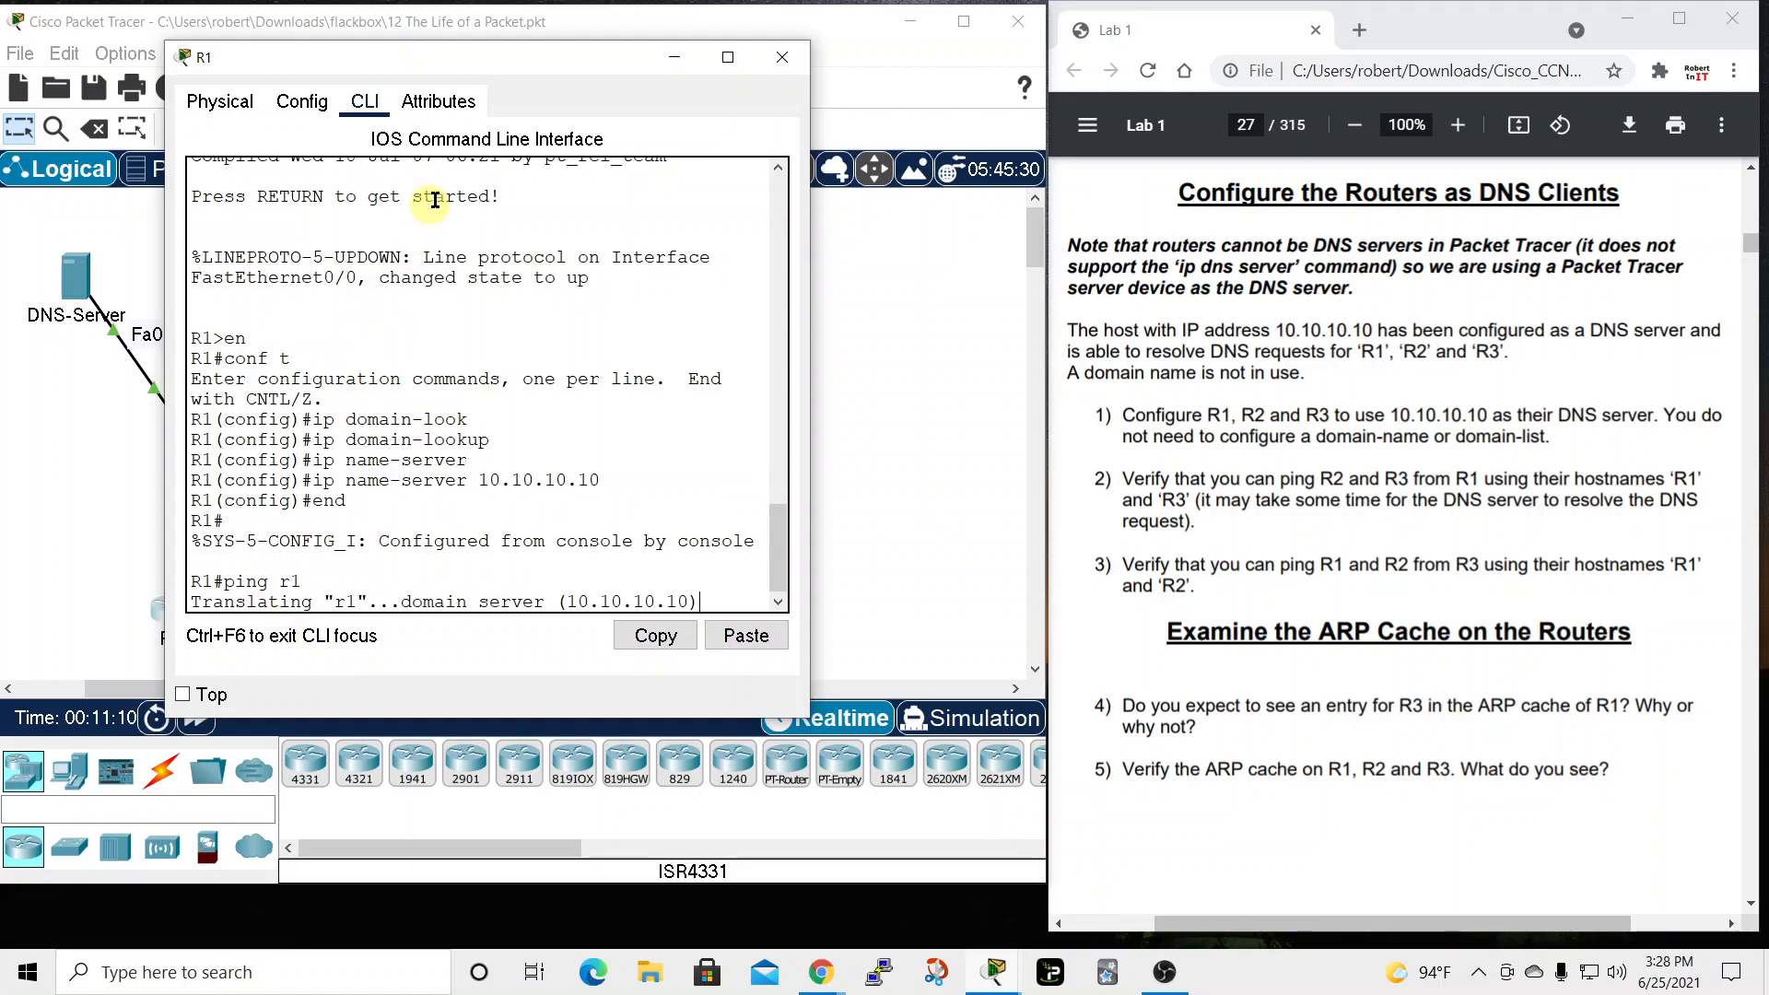
drag(519, 70, 777, 23)
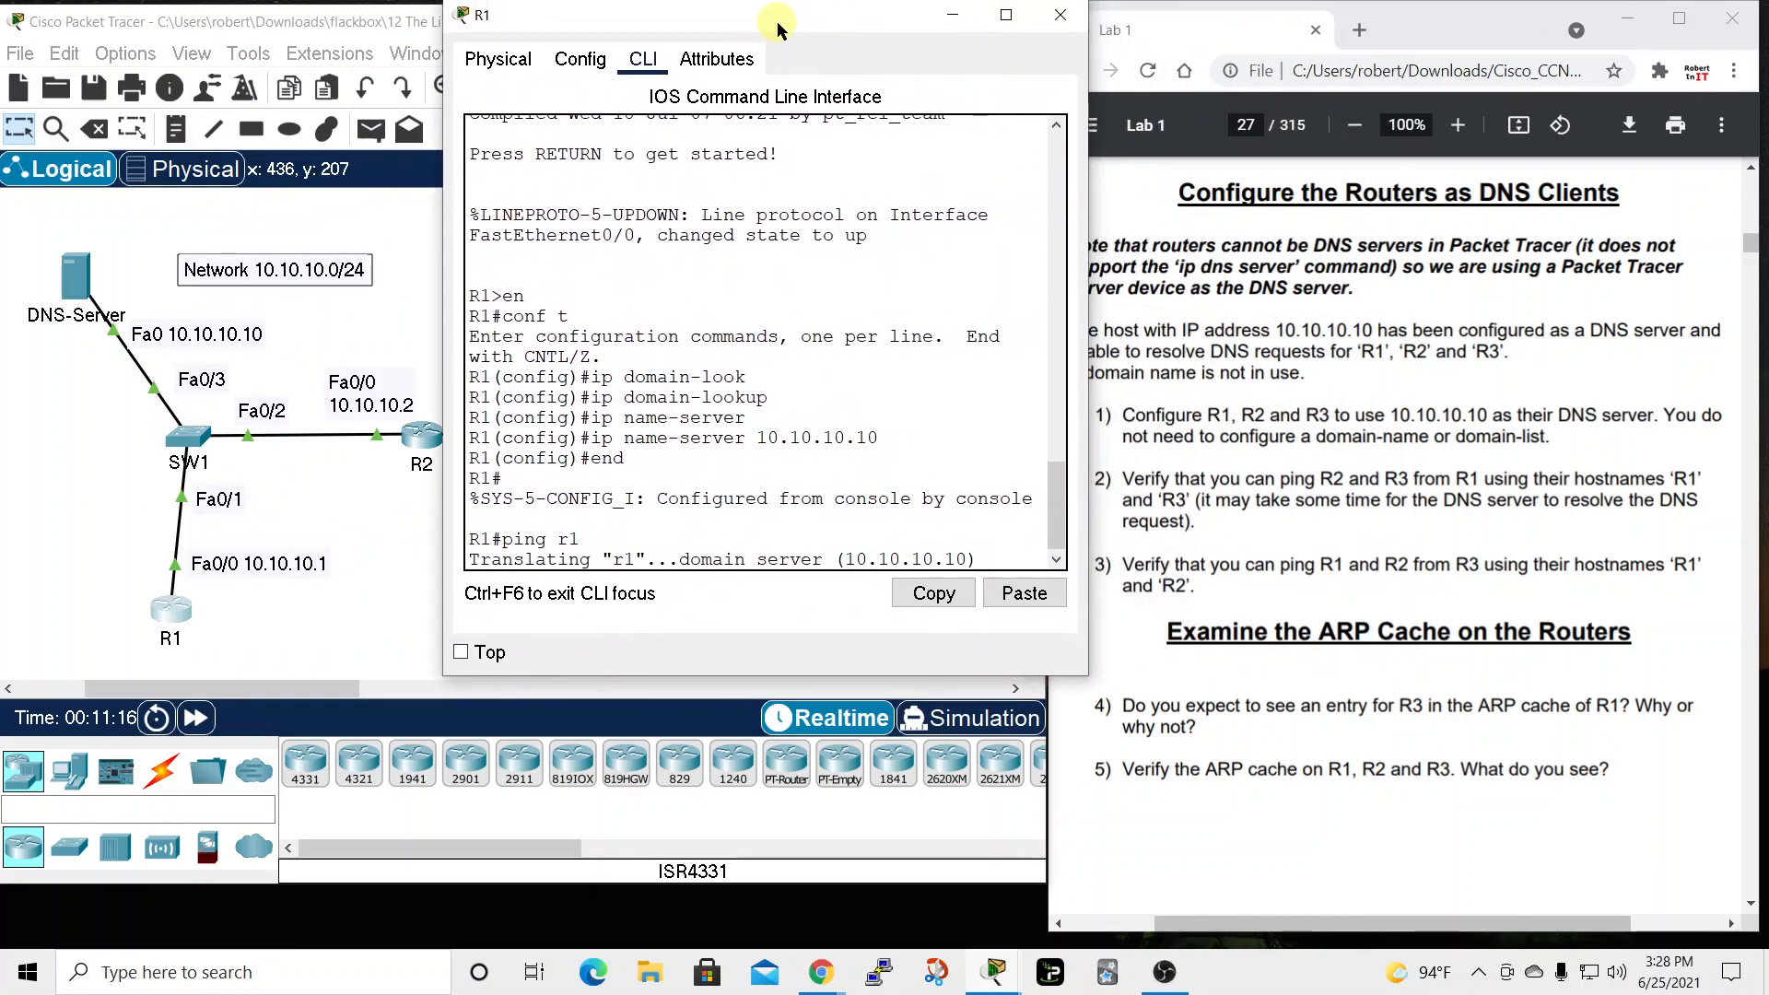
click(207, 723)
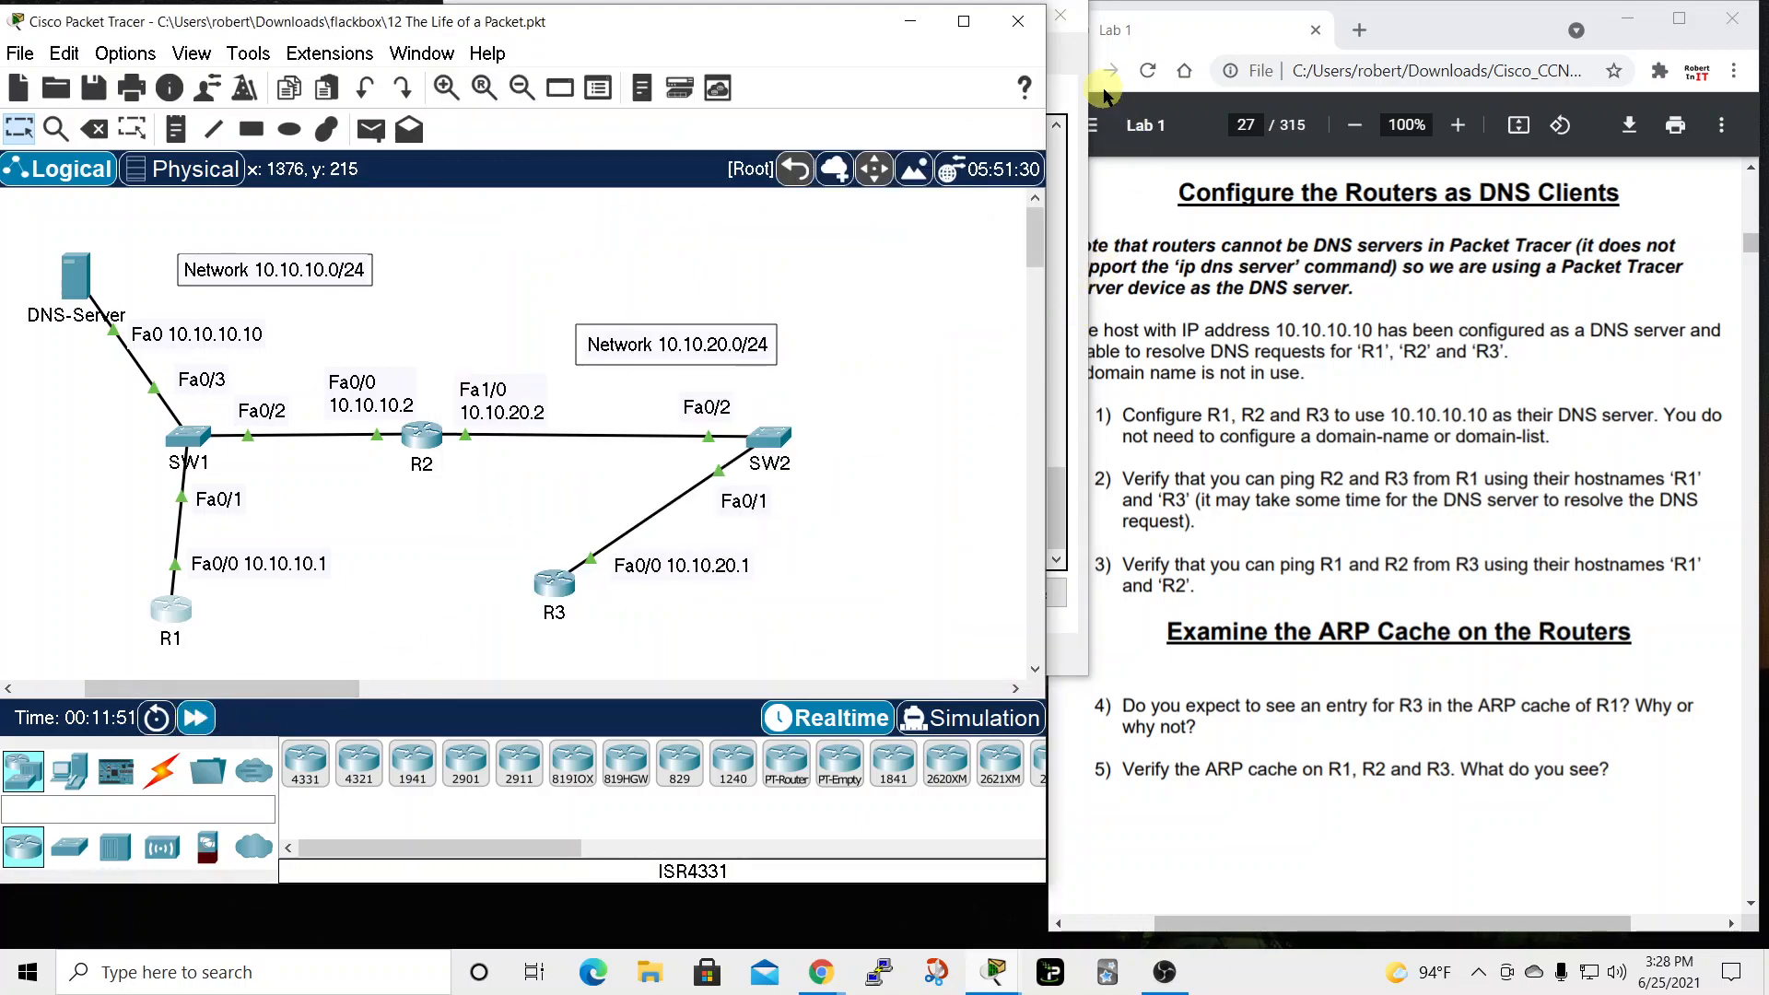
drag(899, 14, 914, 44)
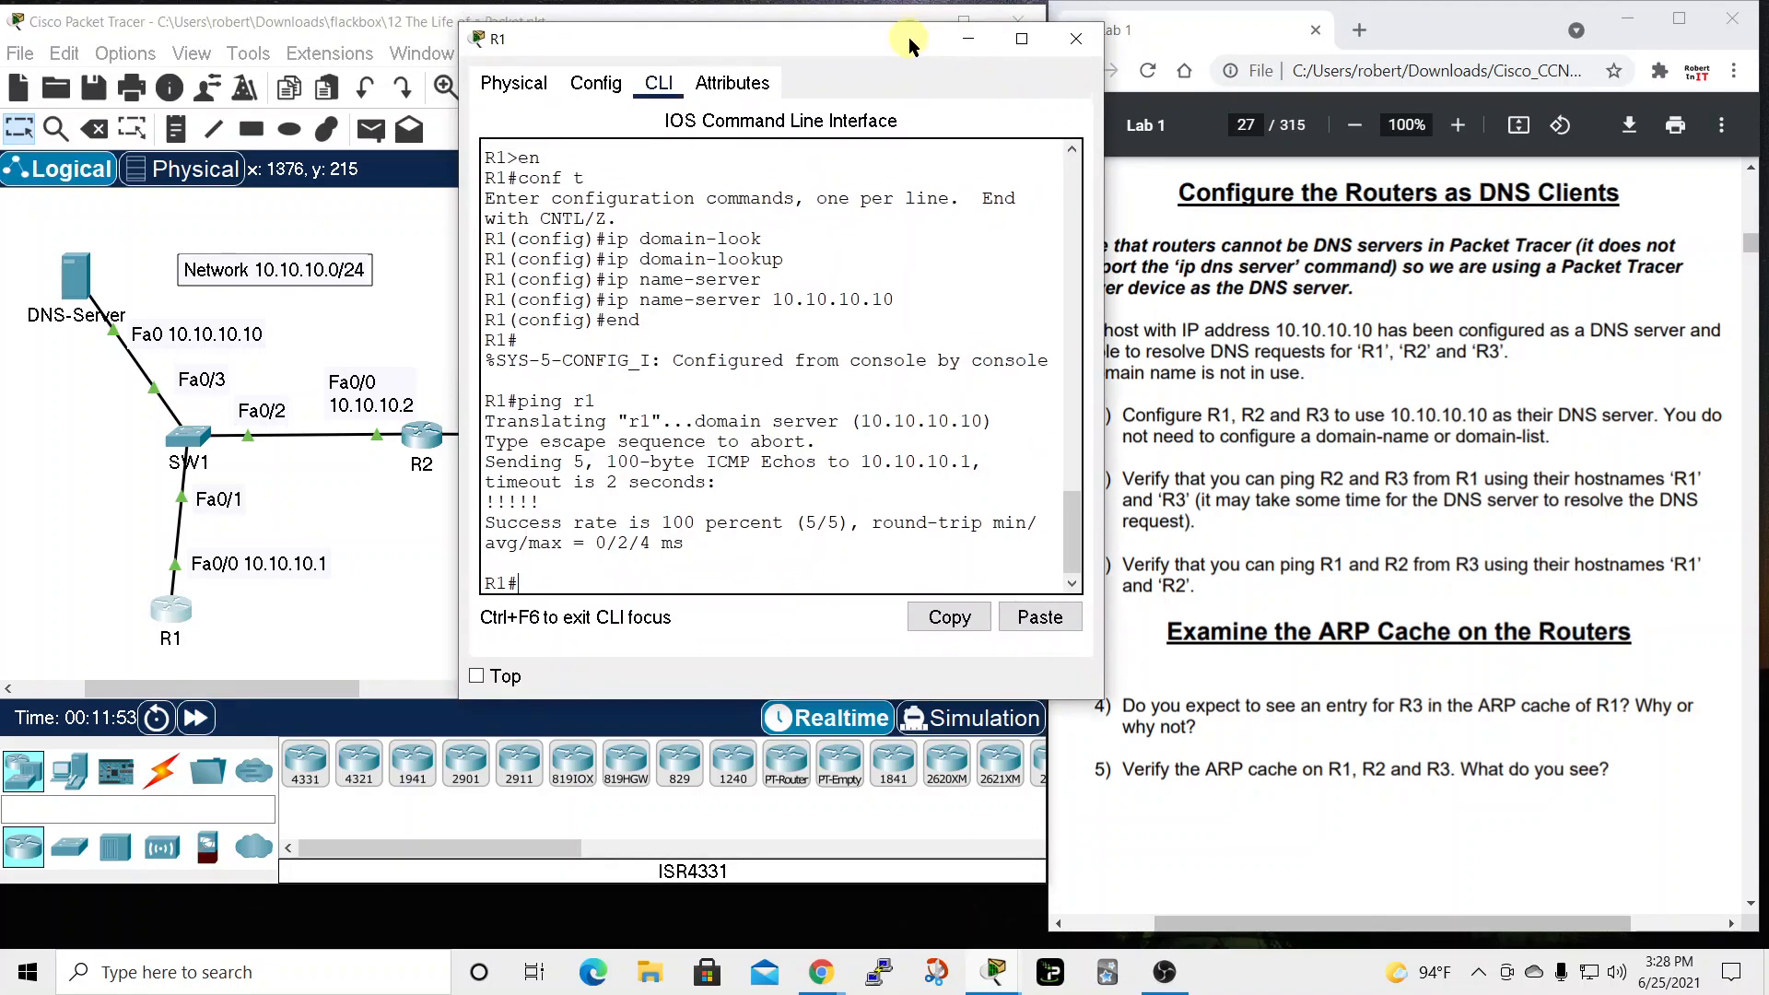
double_click(548, 408)
drag(547, 411, 595, 408)
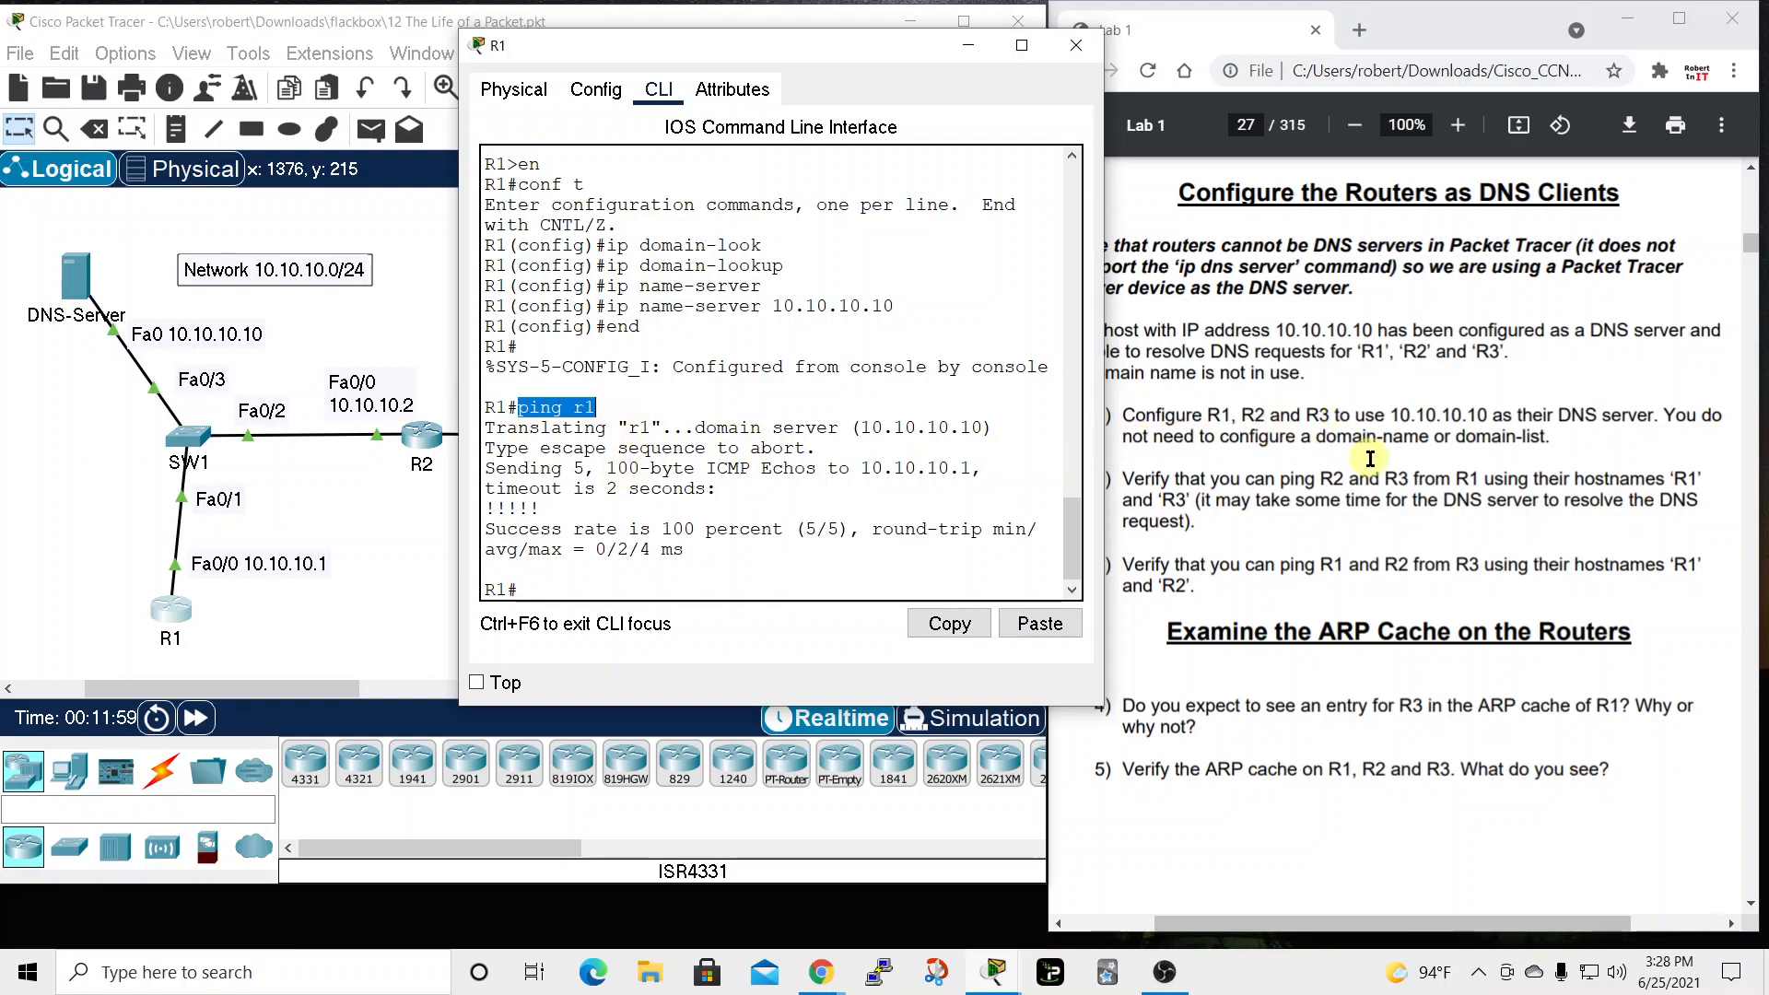
Ping r2 by hostname from R1 and examine the success rate and the individual reply markers
click(554, 590)
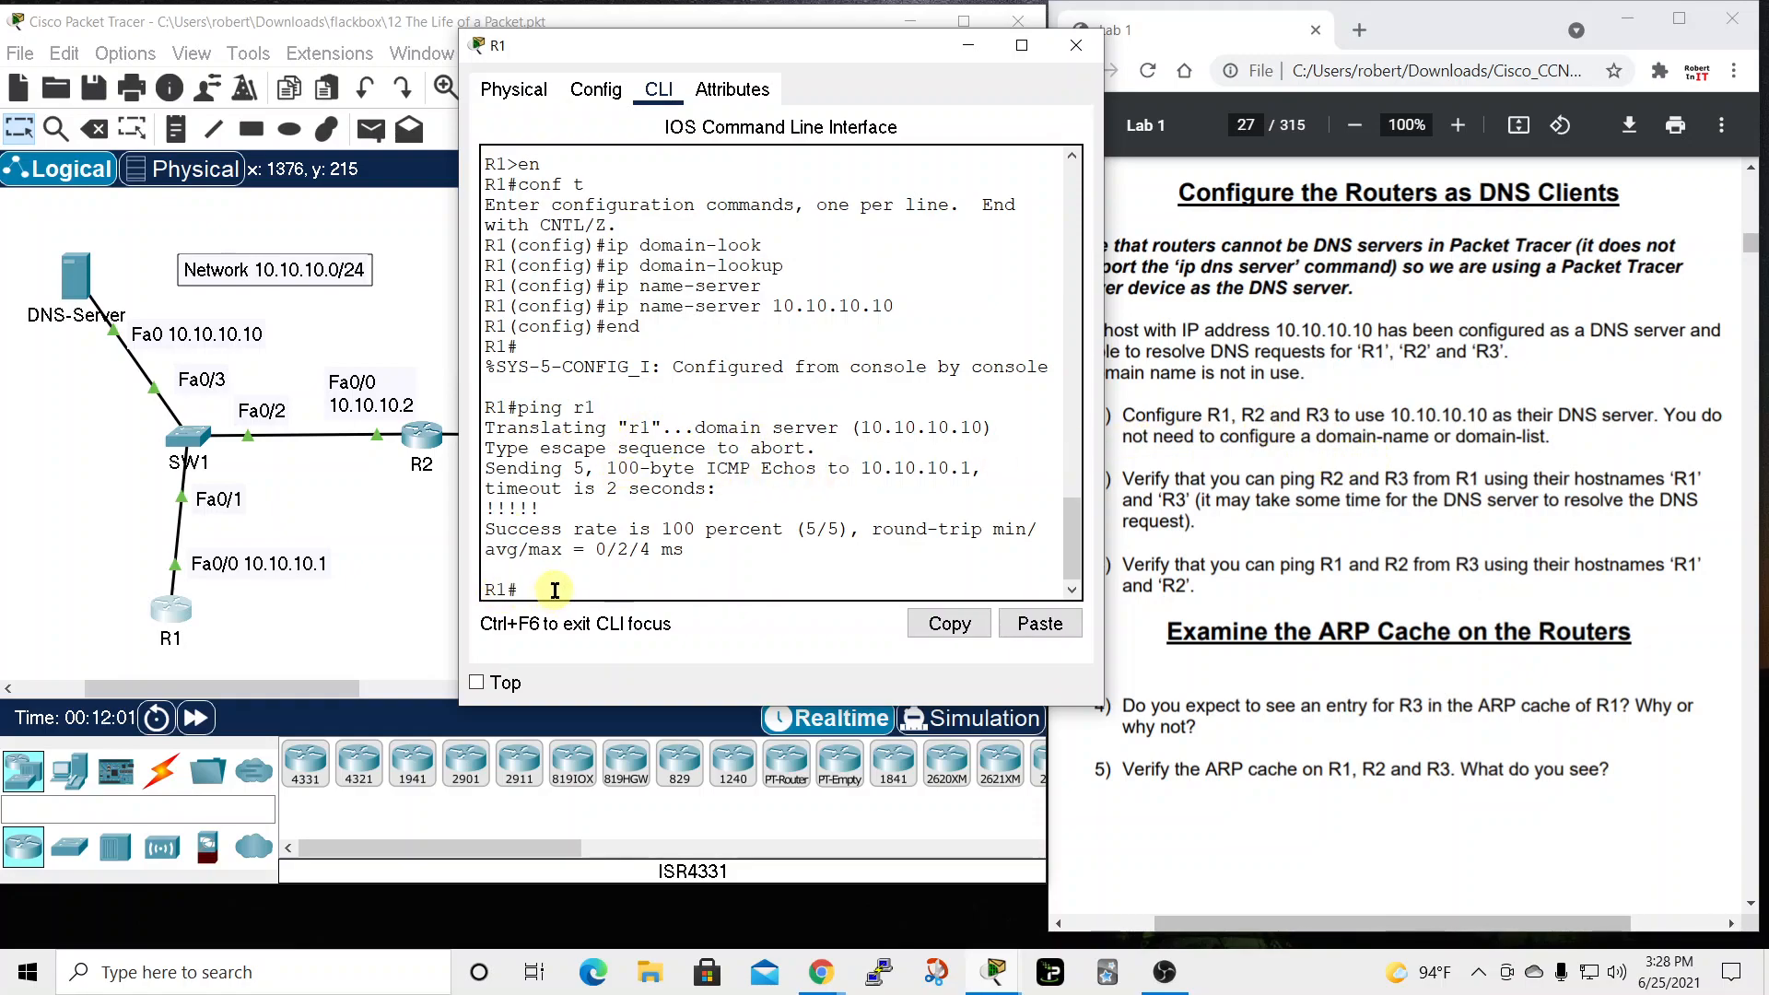
text(ping r2)
key(Return)
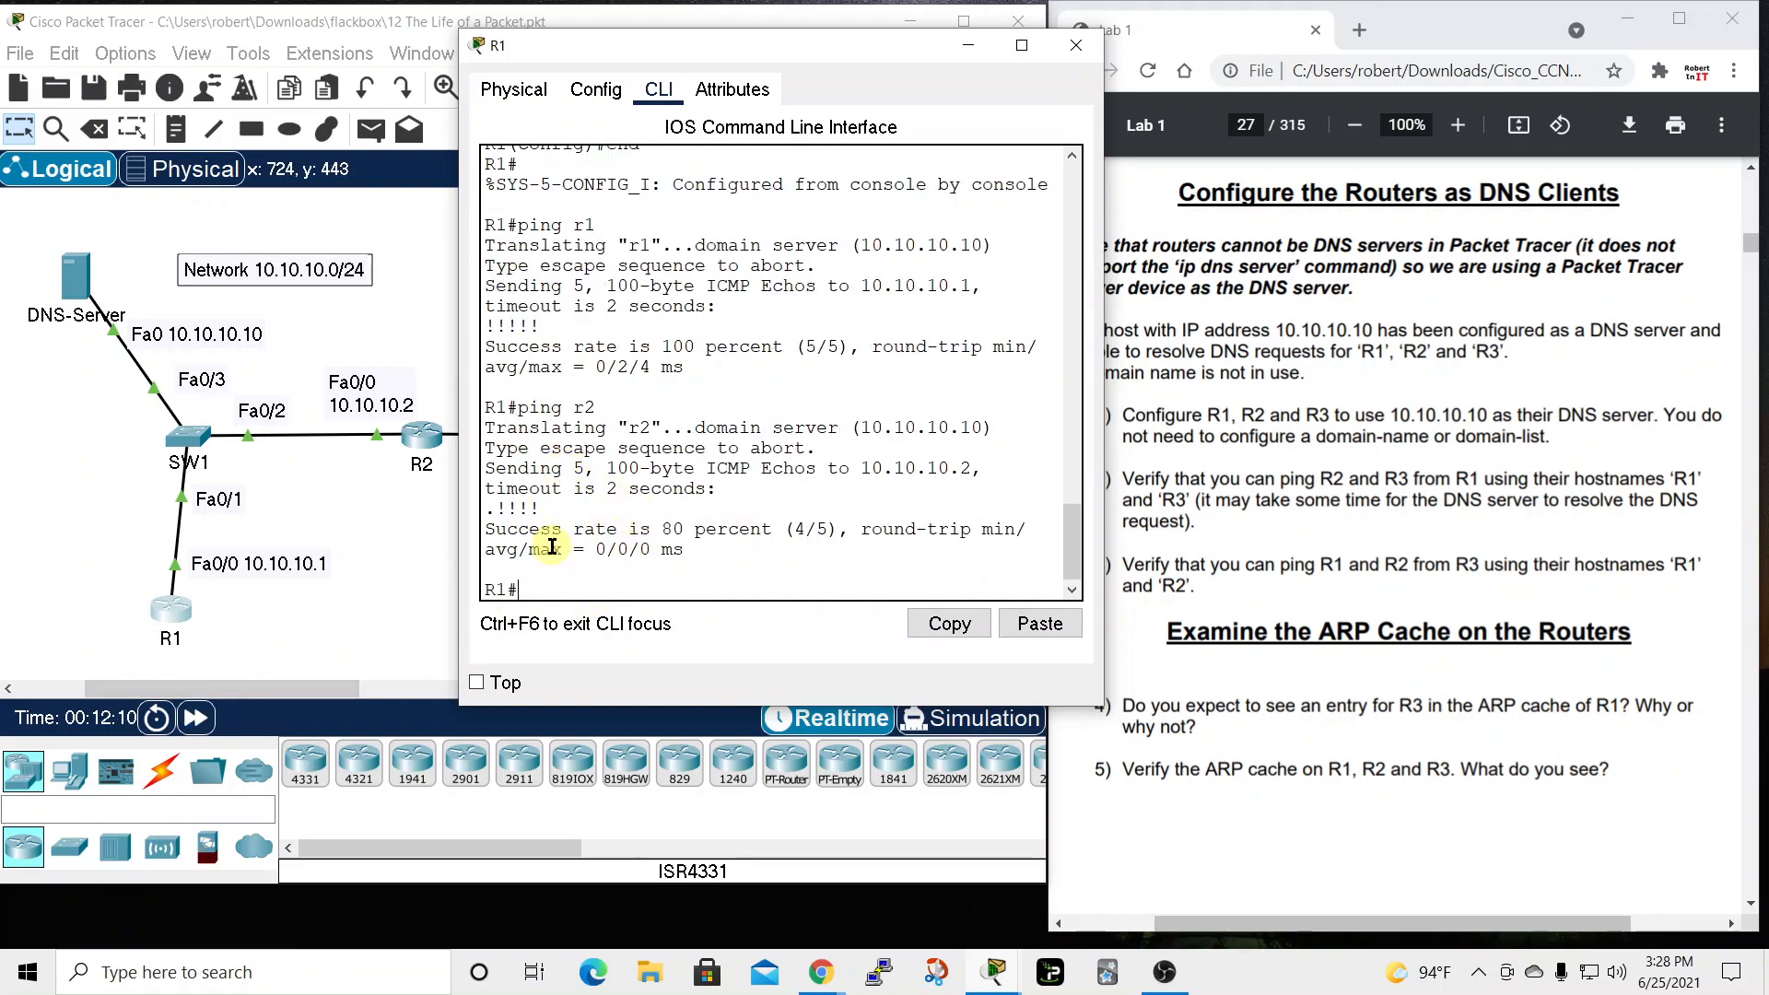
drag(513, 406, 610, 411)
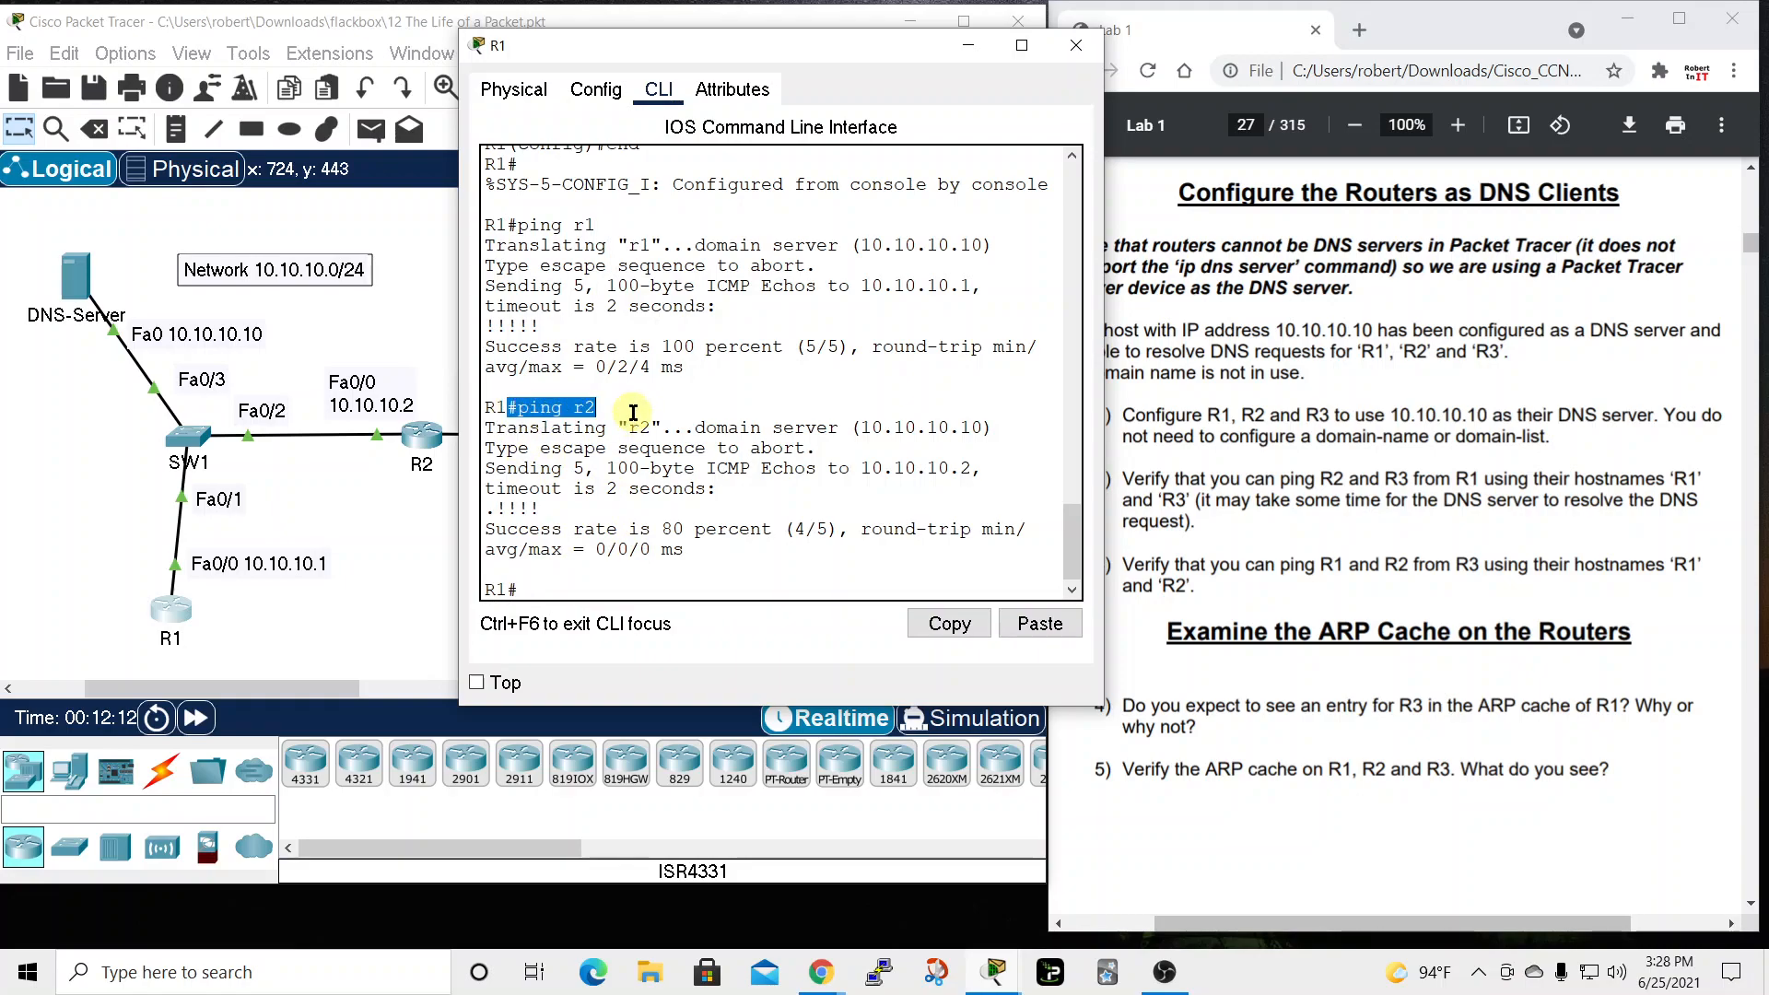
drag(564, 530, 794, 531)
click(609, 585)
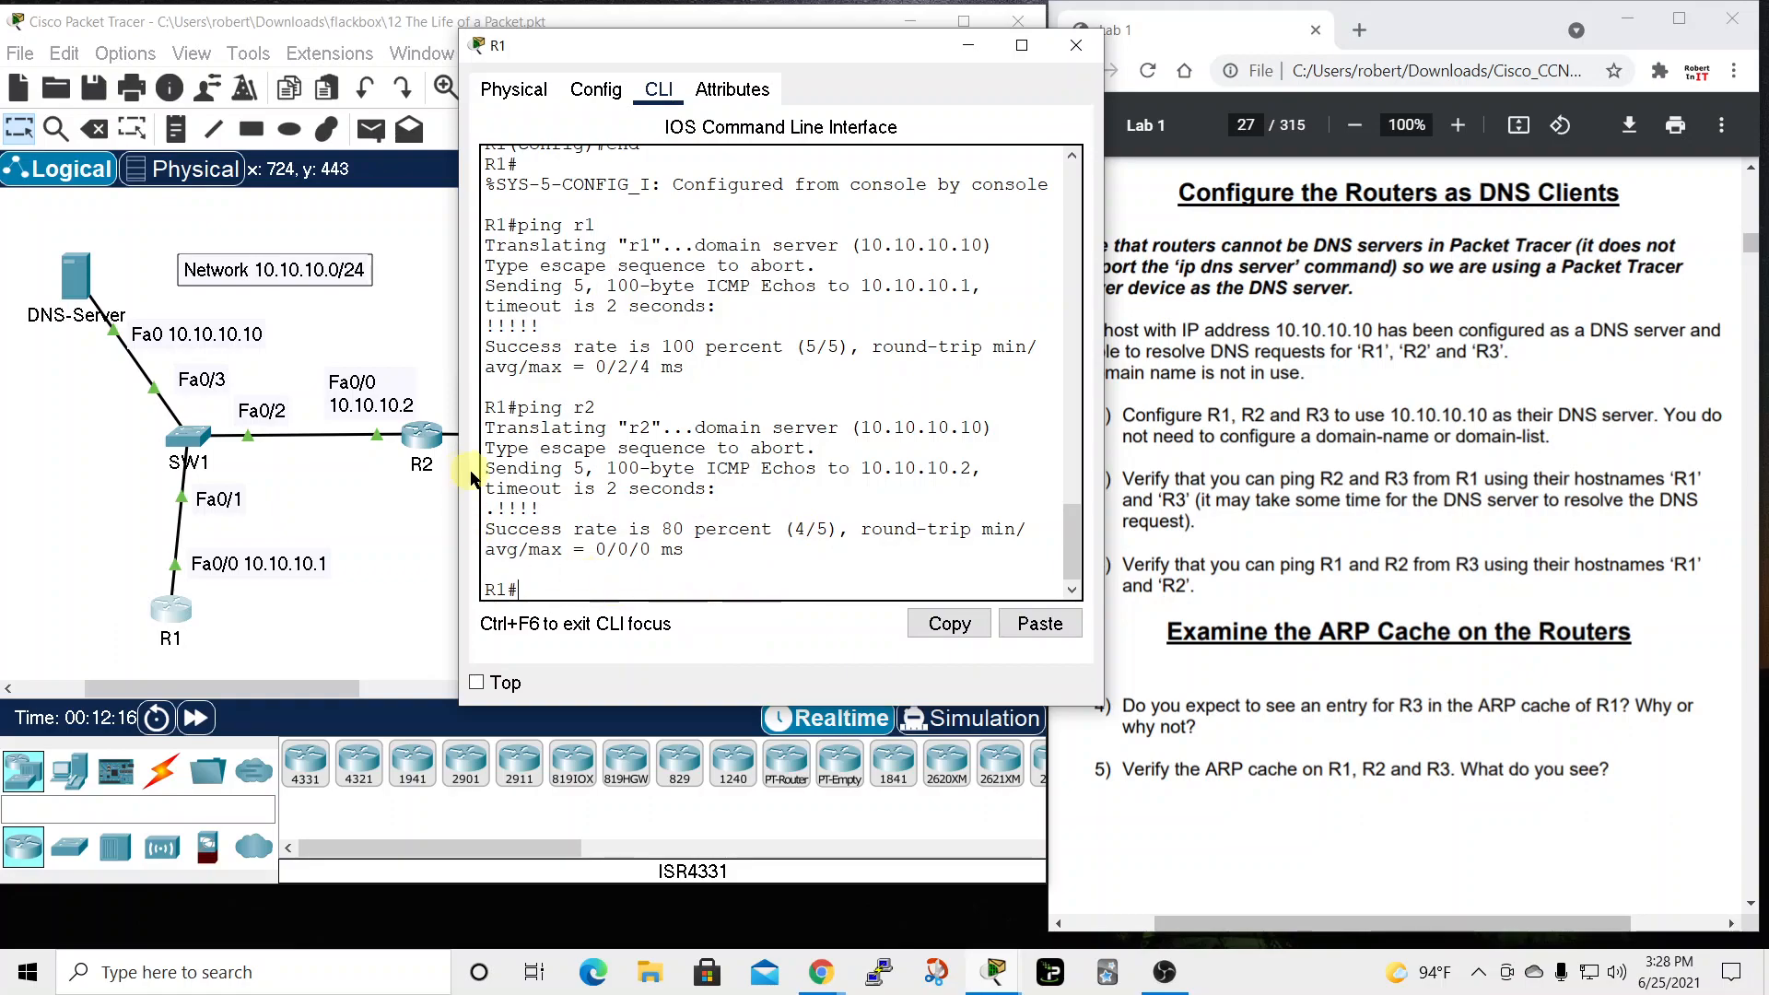
drag(497, 505, 487, 506)
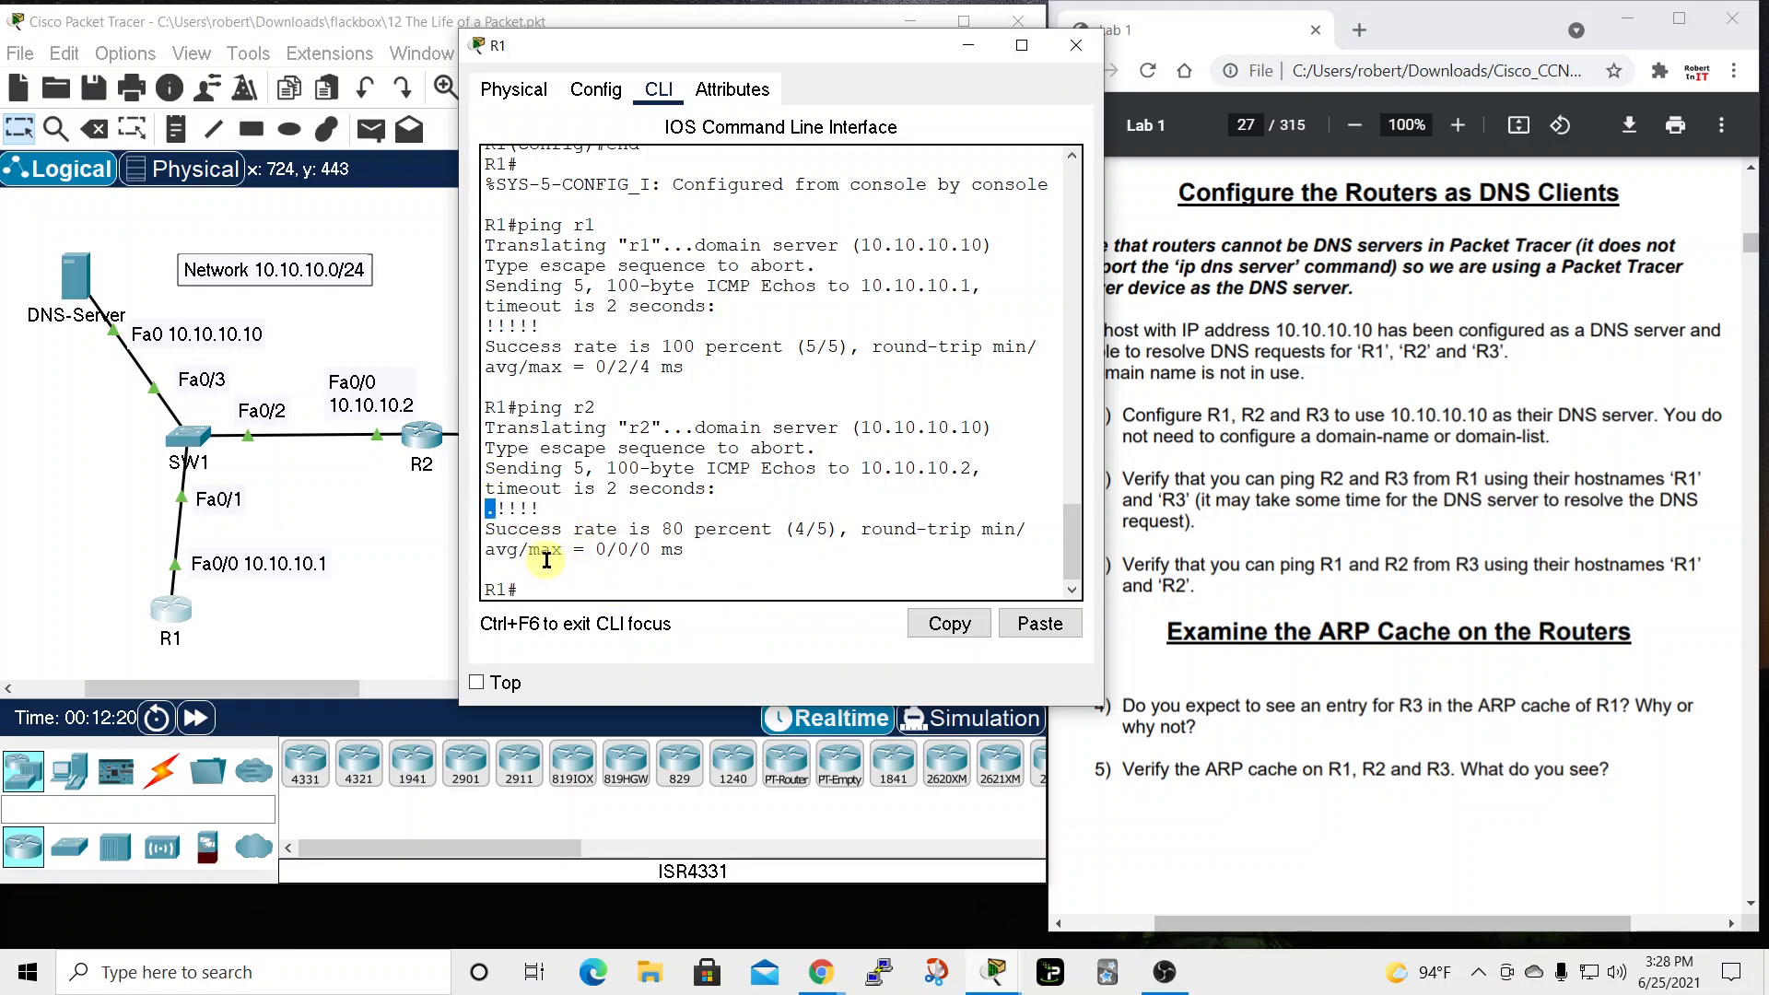
click(511, 505)
drag(508, 506, 517, 506)
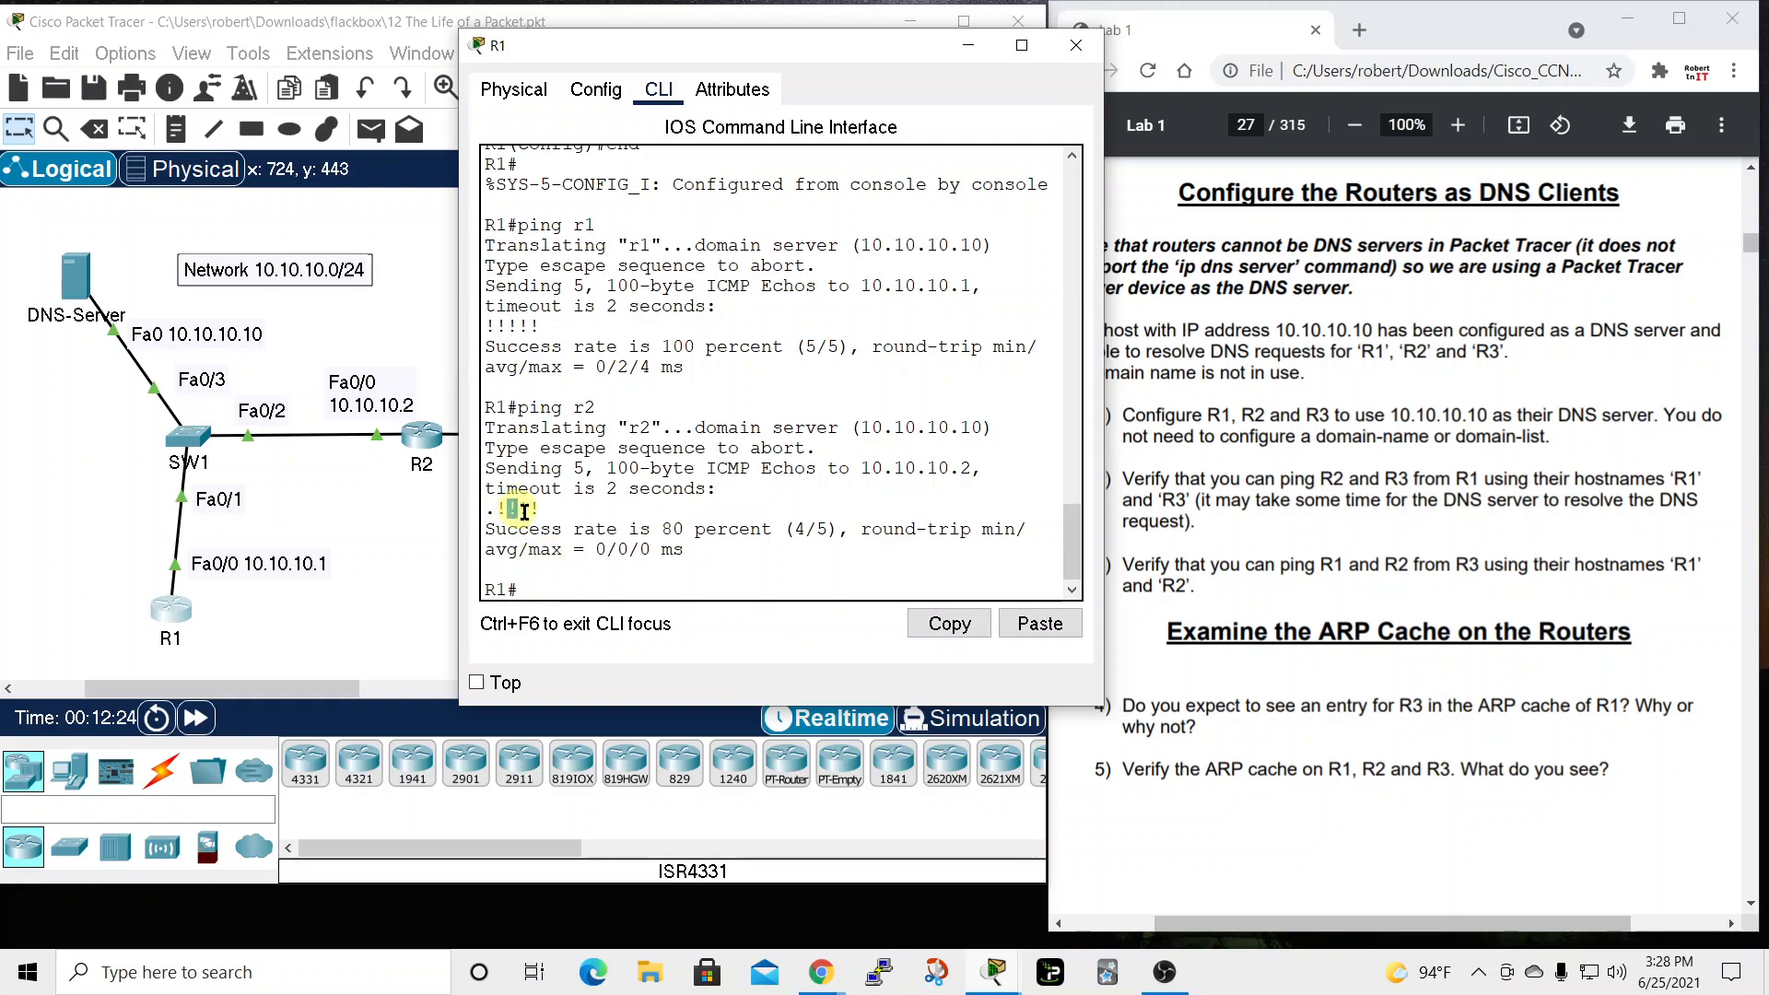
Ping r3 by hostname from R1 and close the router window
click(553, 583)
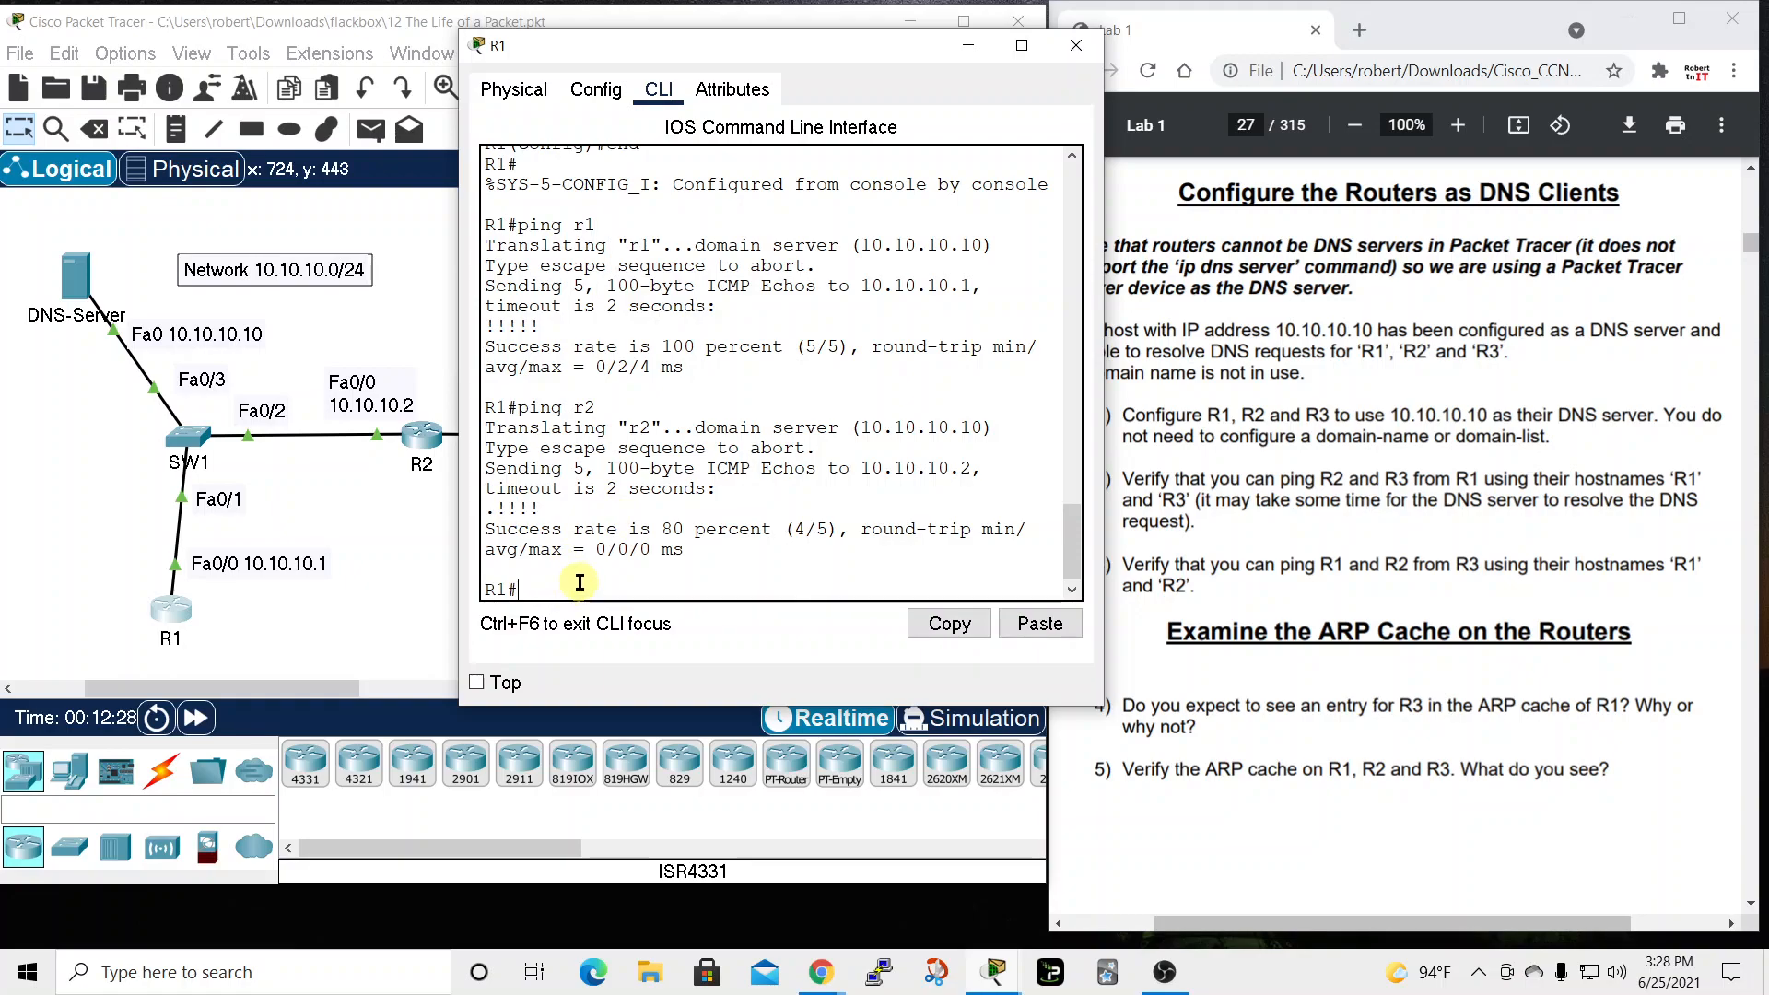
key(Up)
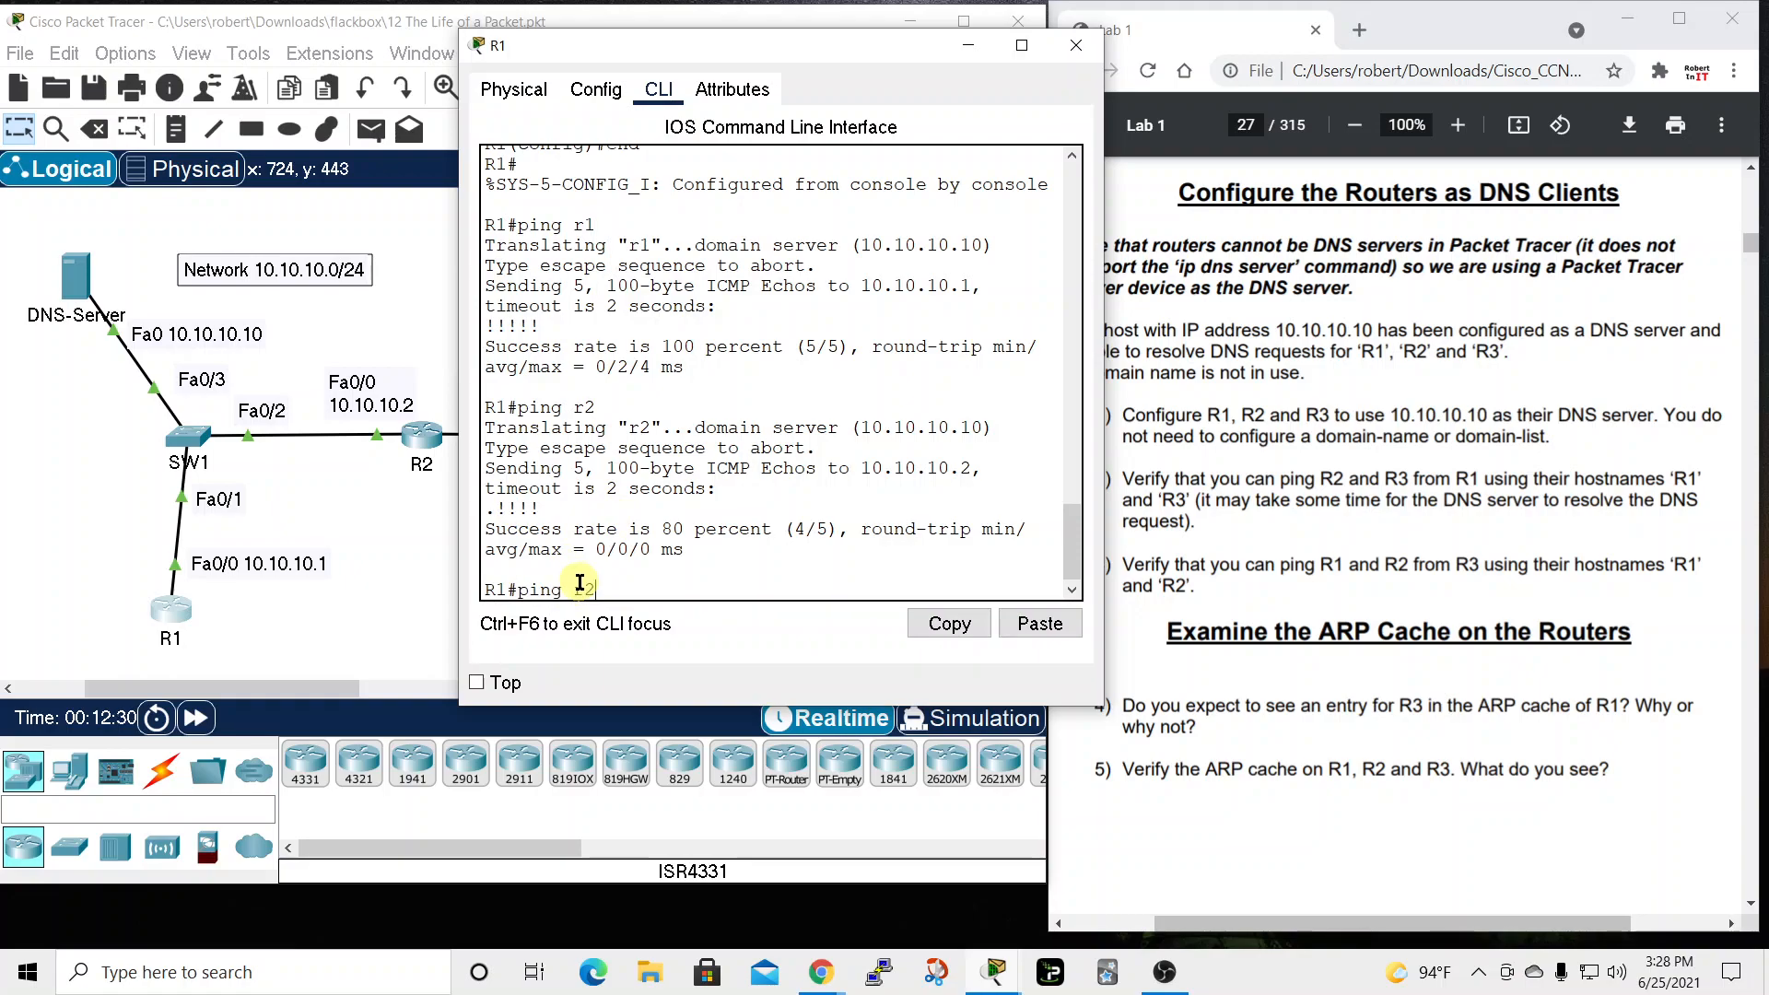
text(3)
key(Return)
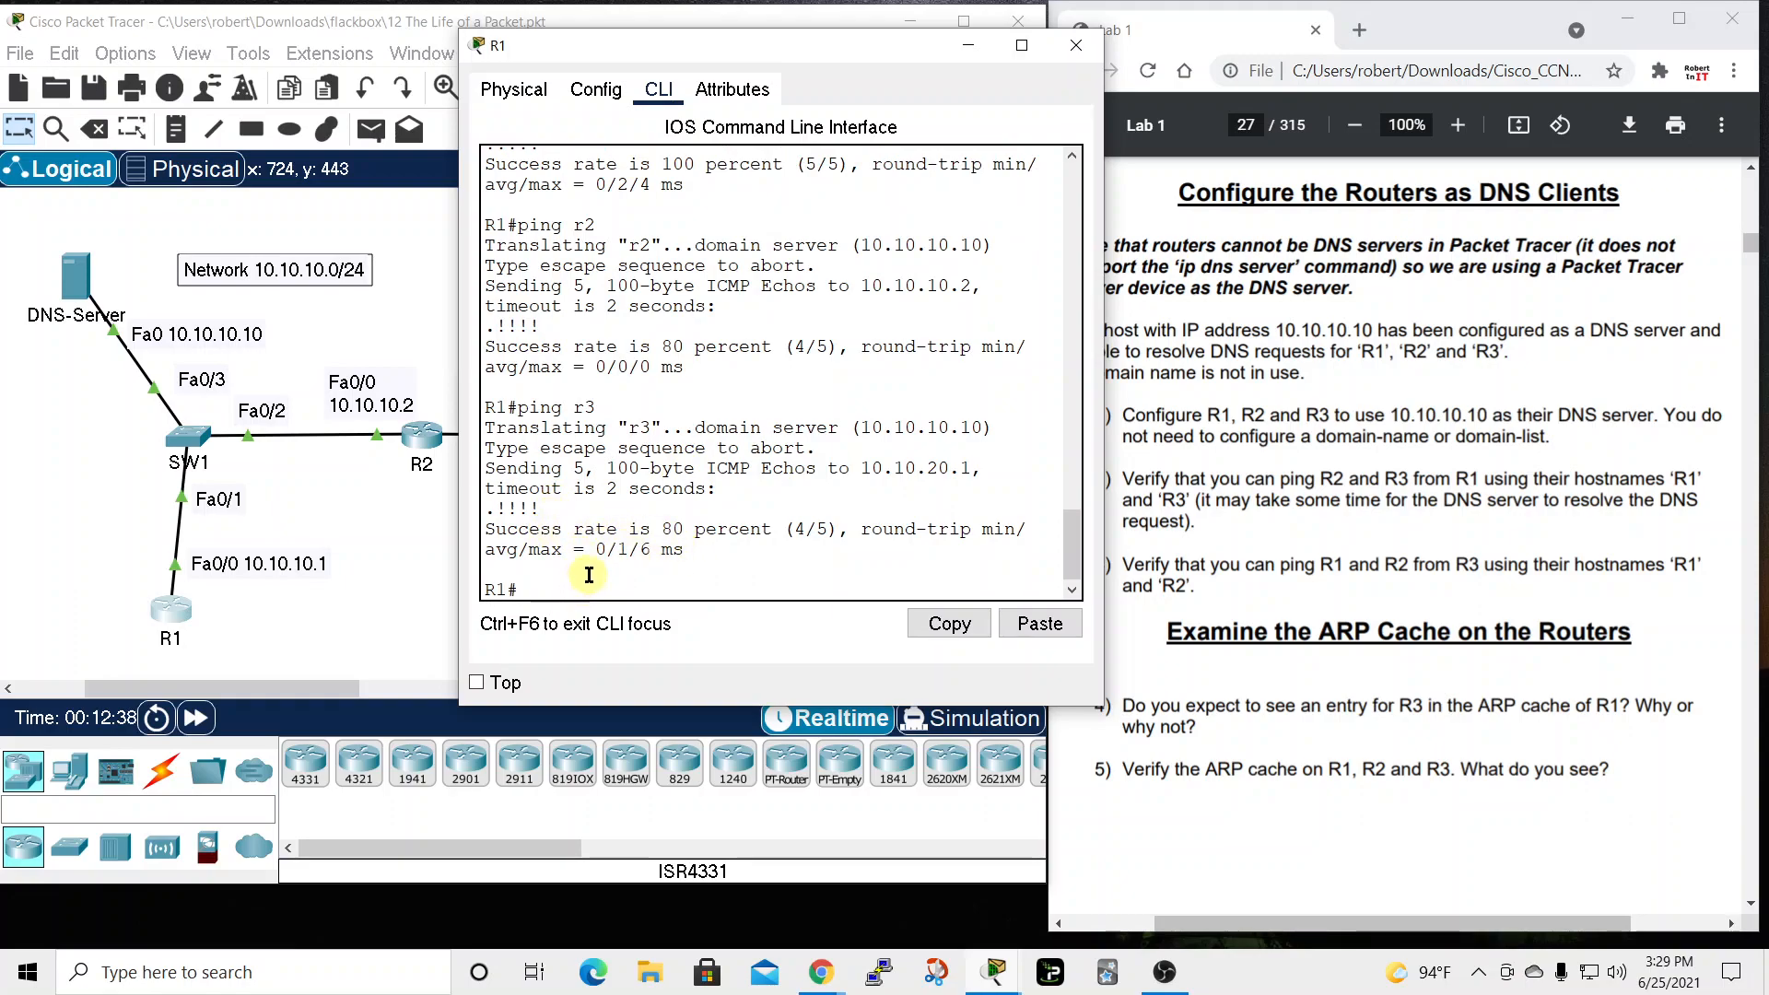
drag(896, 53, 860, 50)
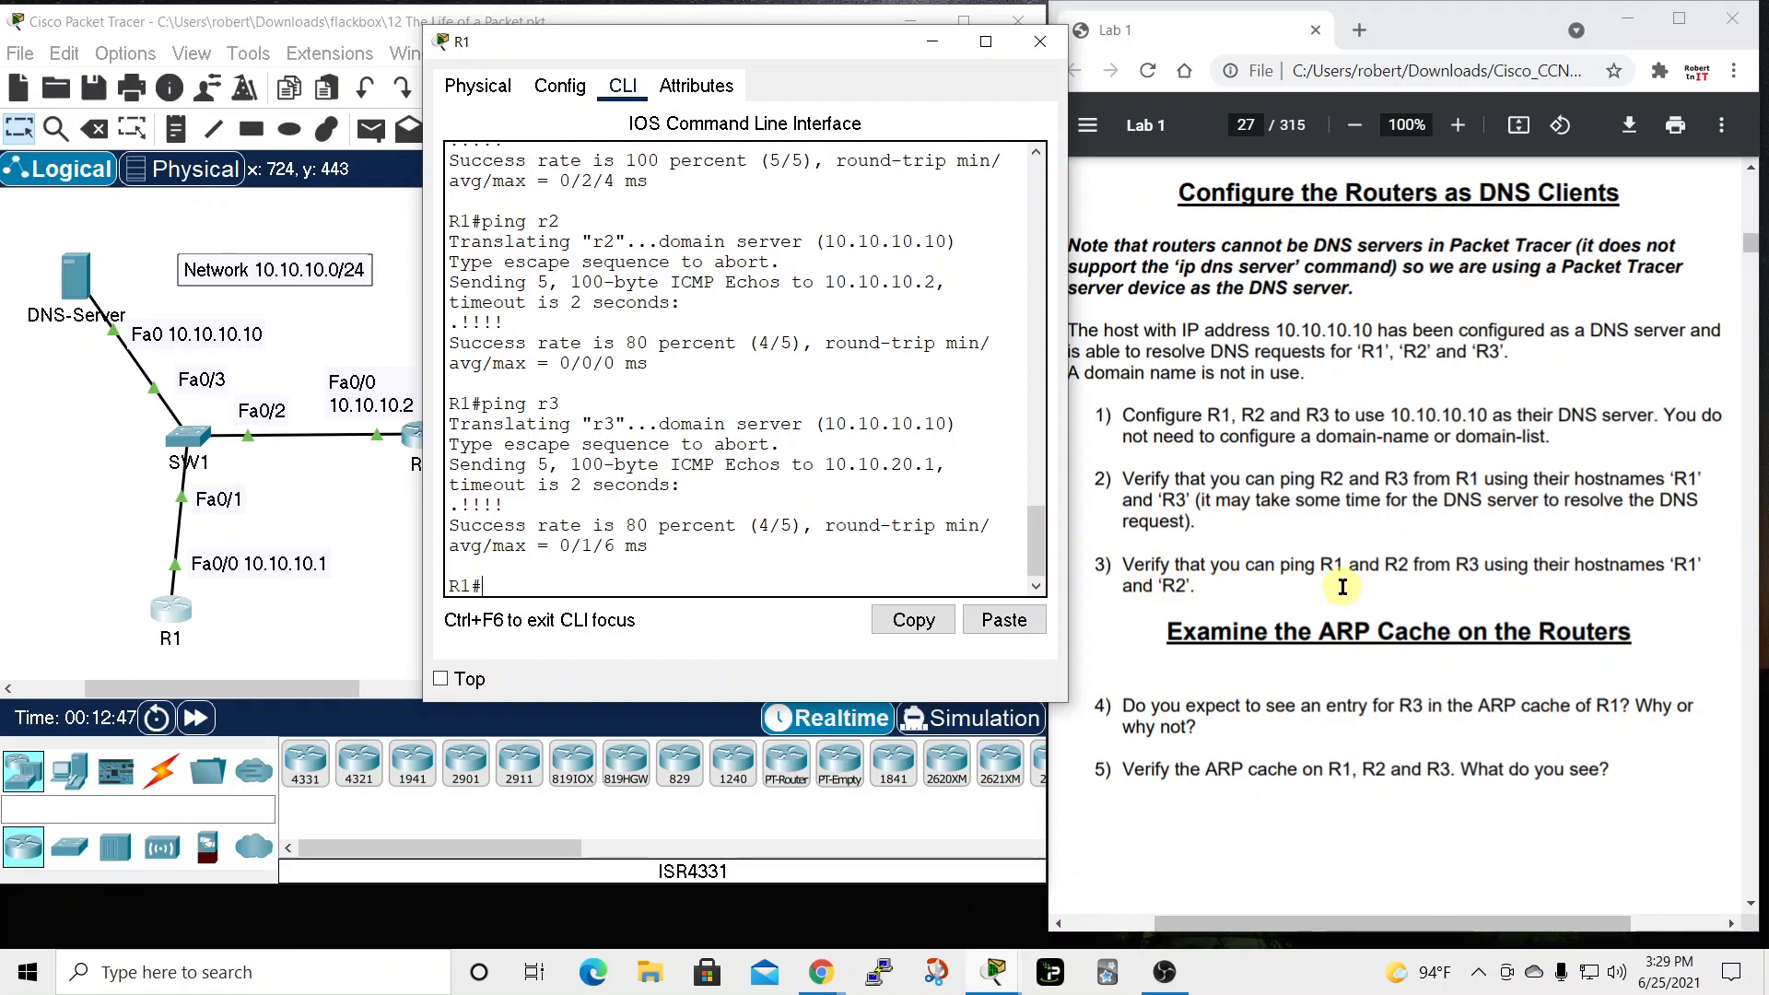
click(1026, 53)
Reopen router R3's command line and leave global configuration mode with end
click(553, 582)
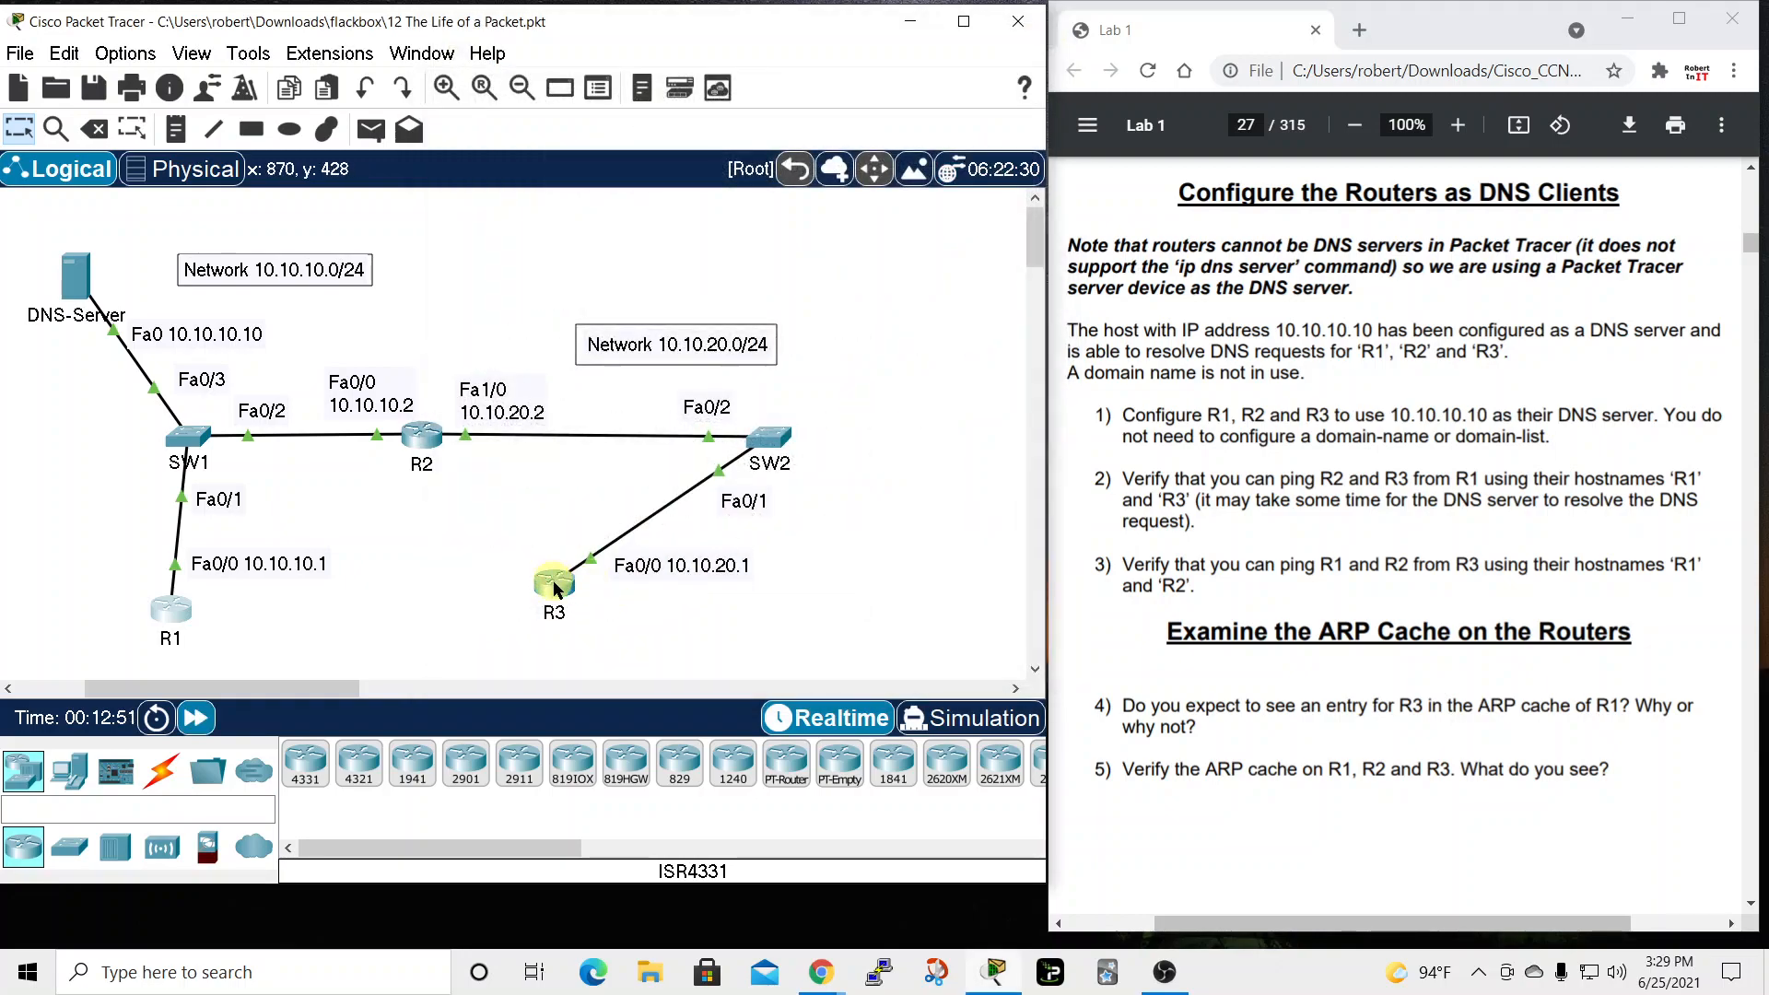
drag(897, 131, 709, 91)
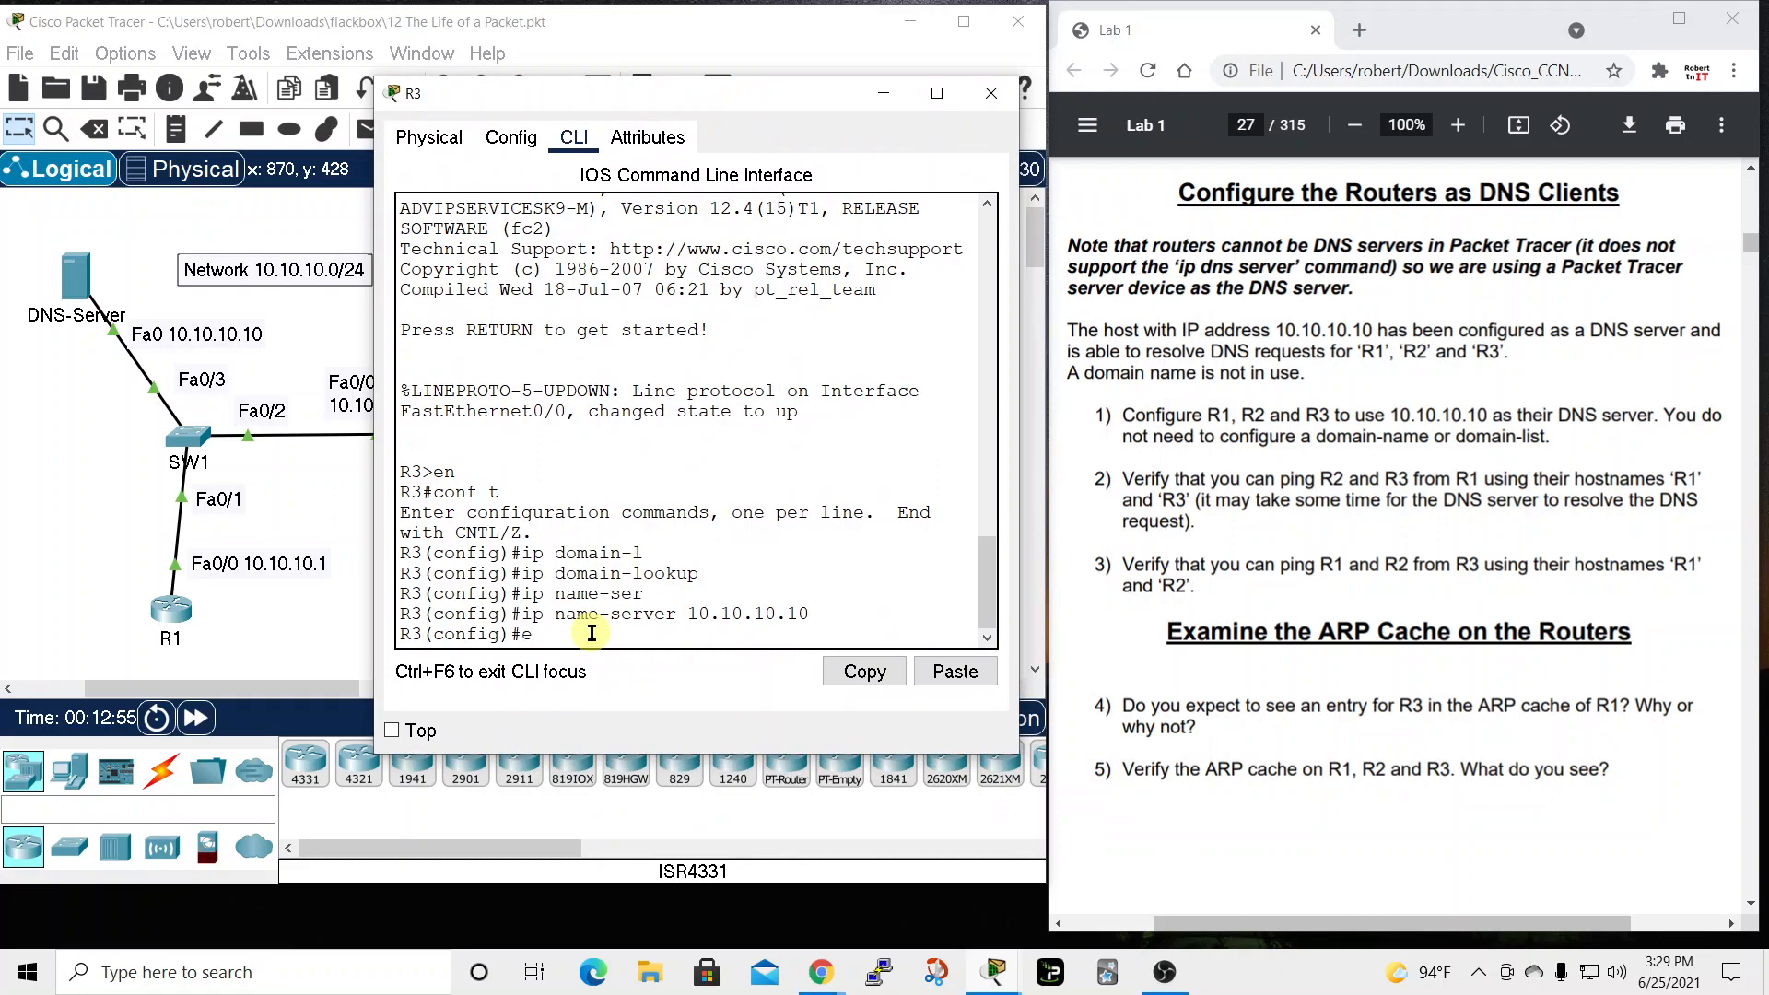
text(end)
key(Return)
key(Return)
text(conf t)
key(Return)
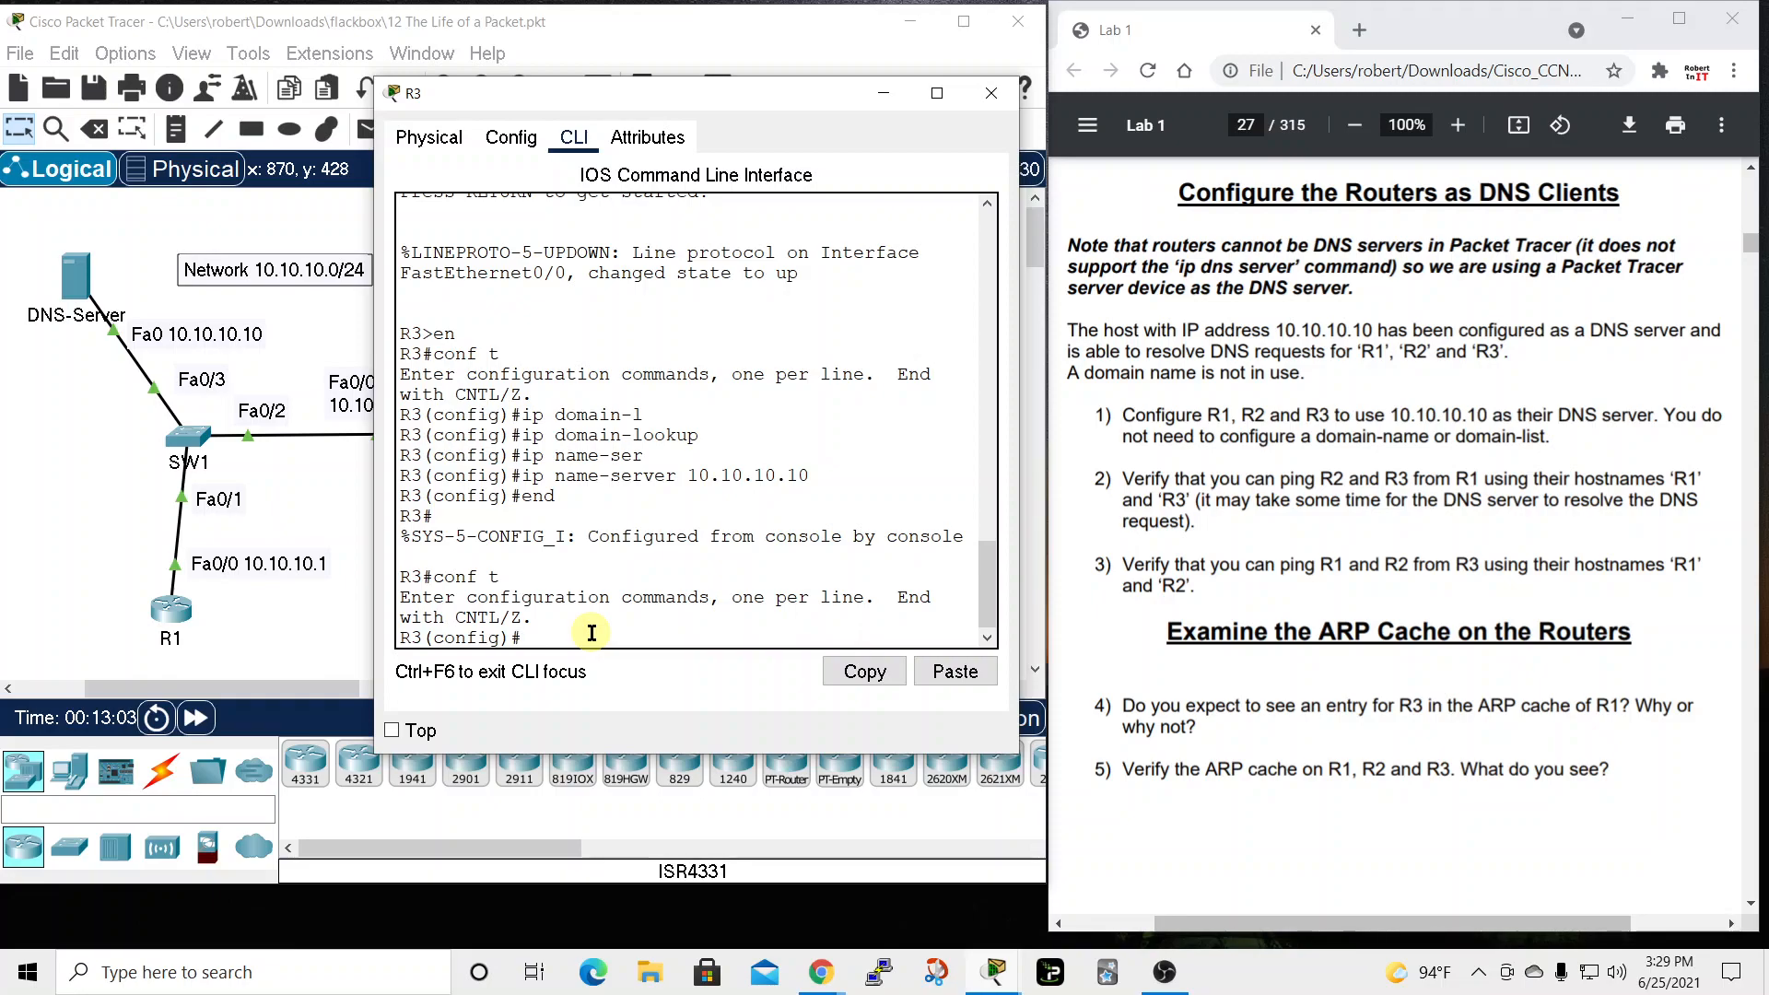
text(ping r1)
key(Return)
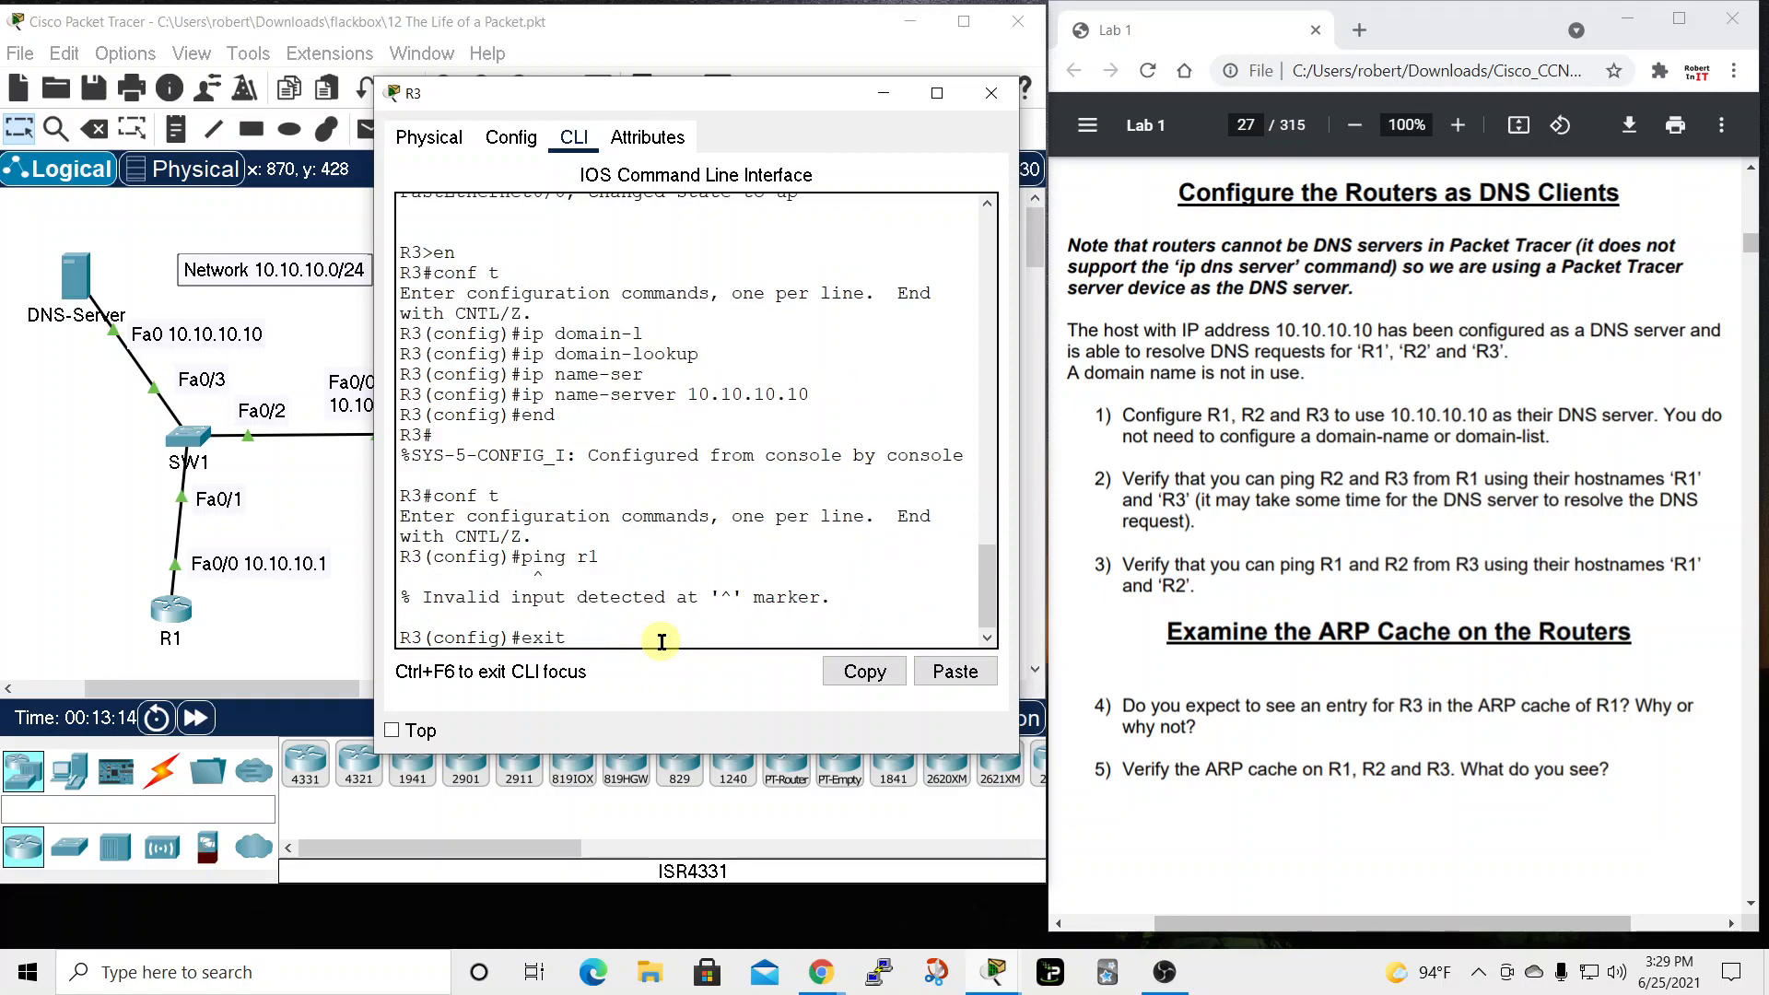
text(exit)
key(Return)
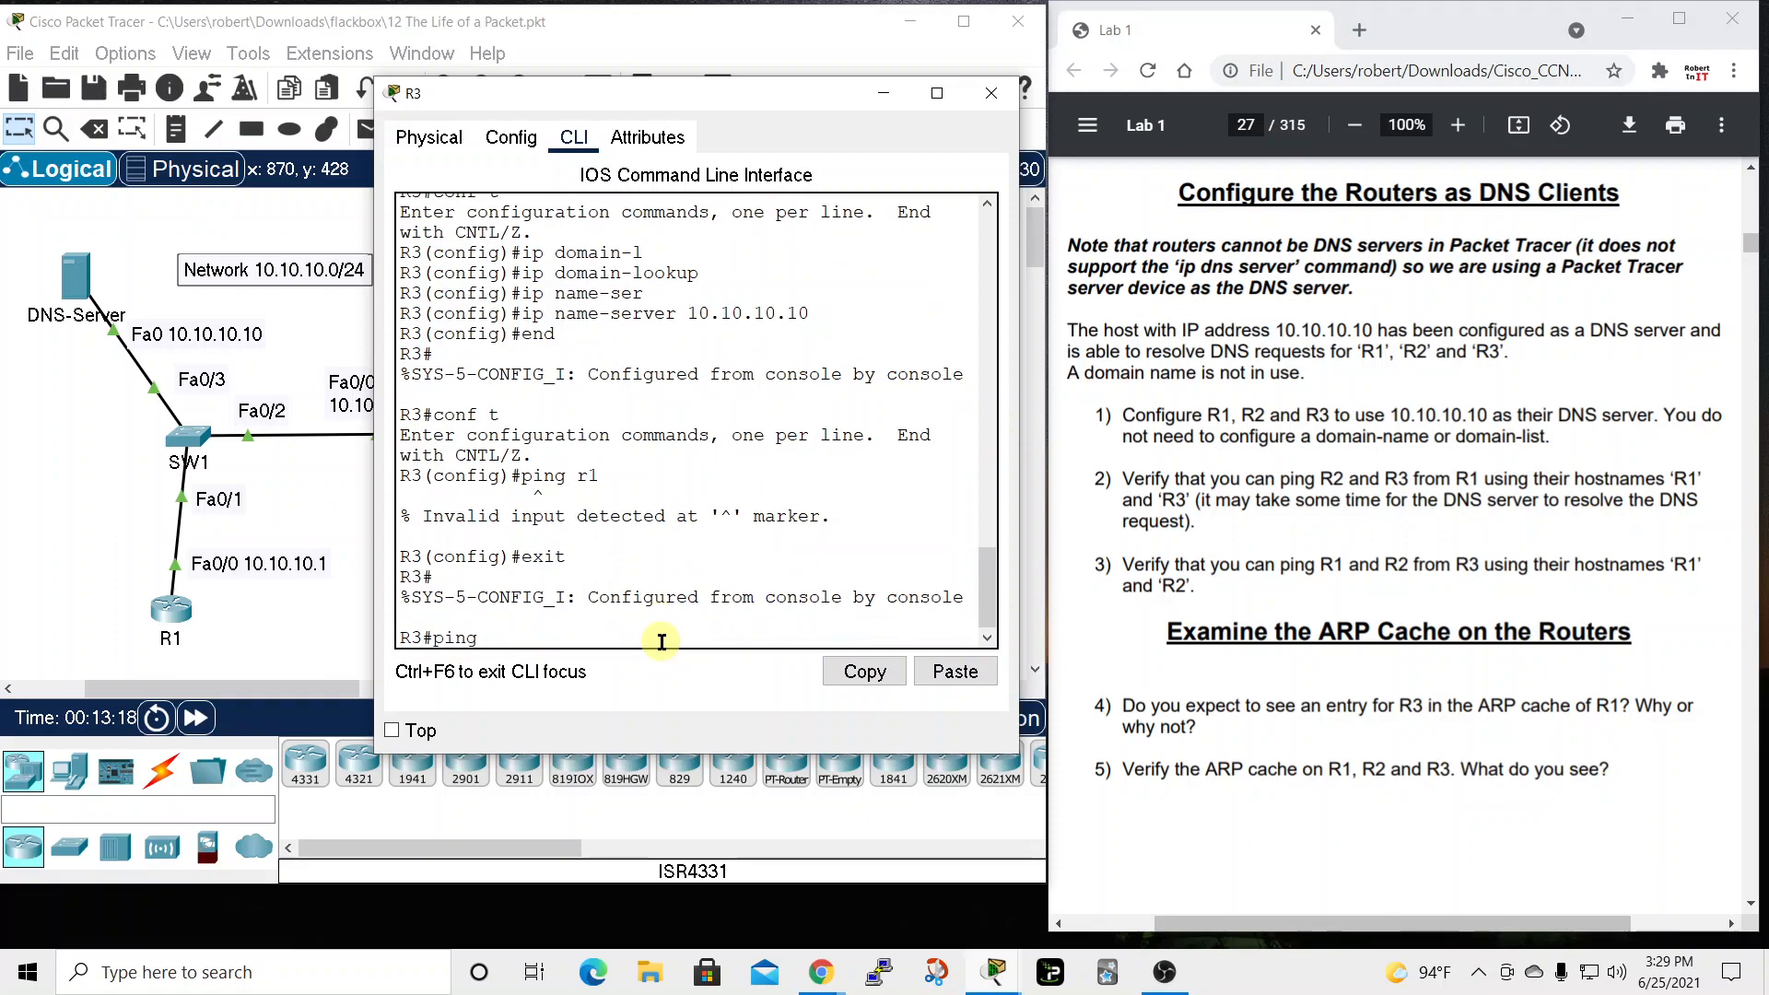
Ping r1 by hostname from R3 in privileged EXEC mode, fast-forwarding the simulation time and returning to R3's window
text(ping r1)
key(Return)
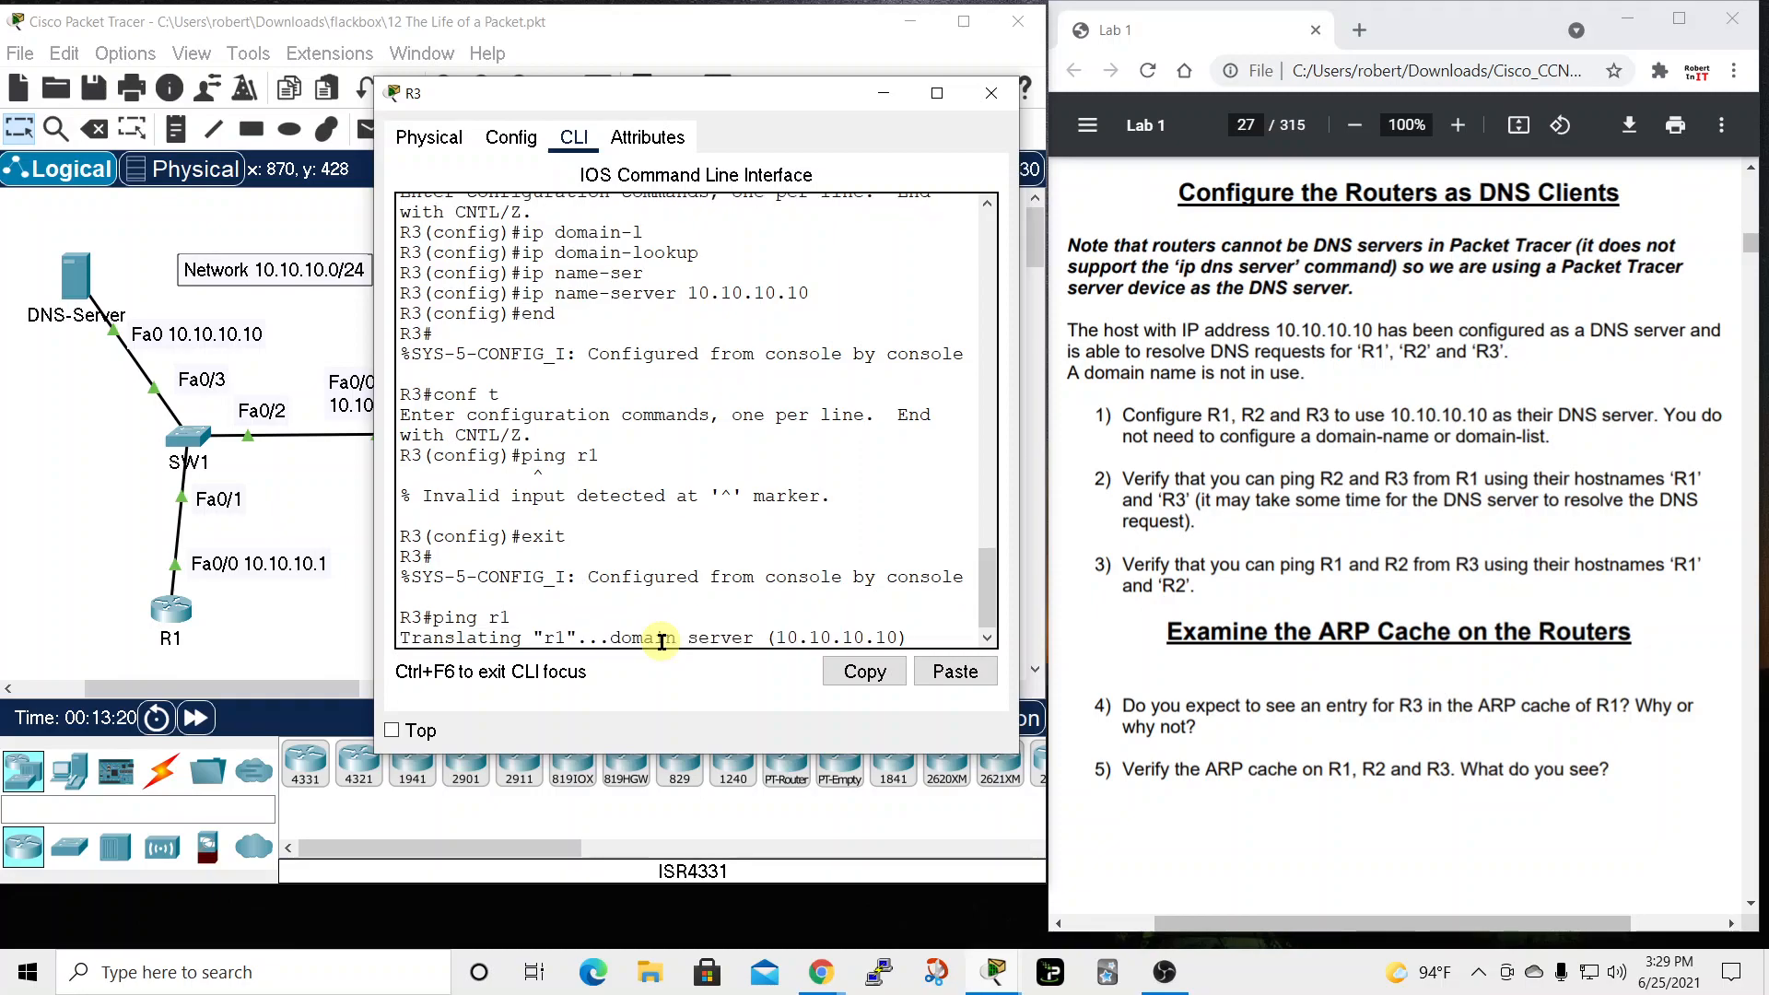
drag(822, 85, 864, 3)
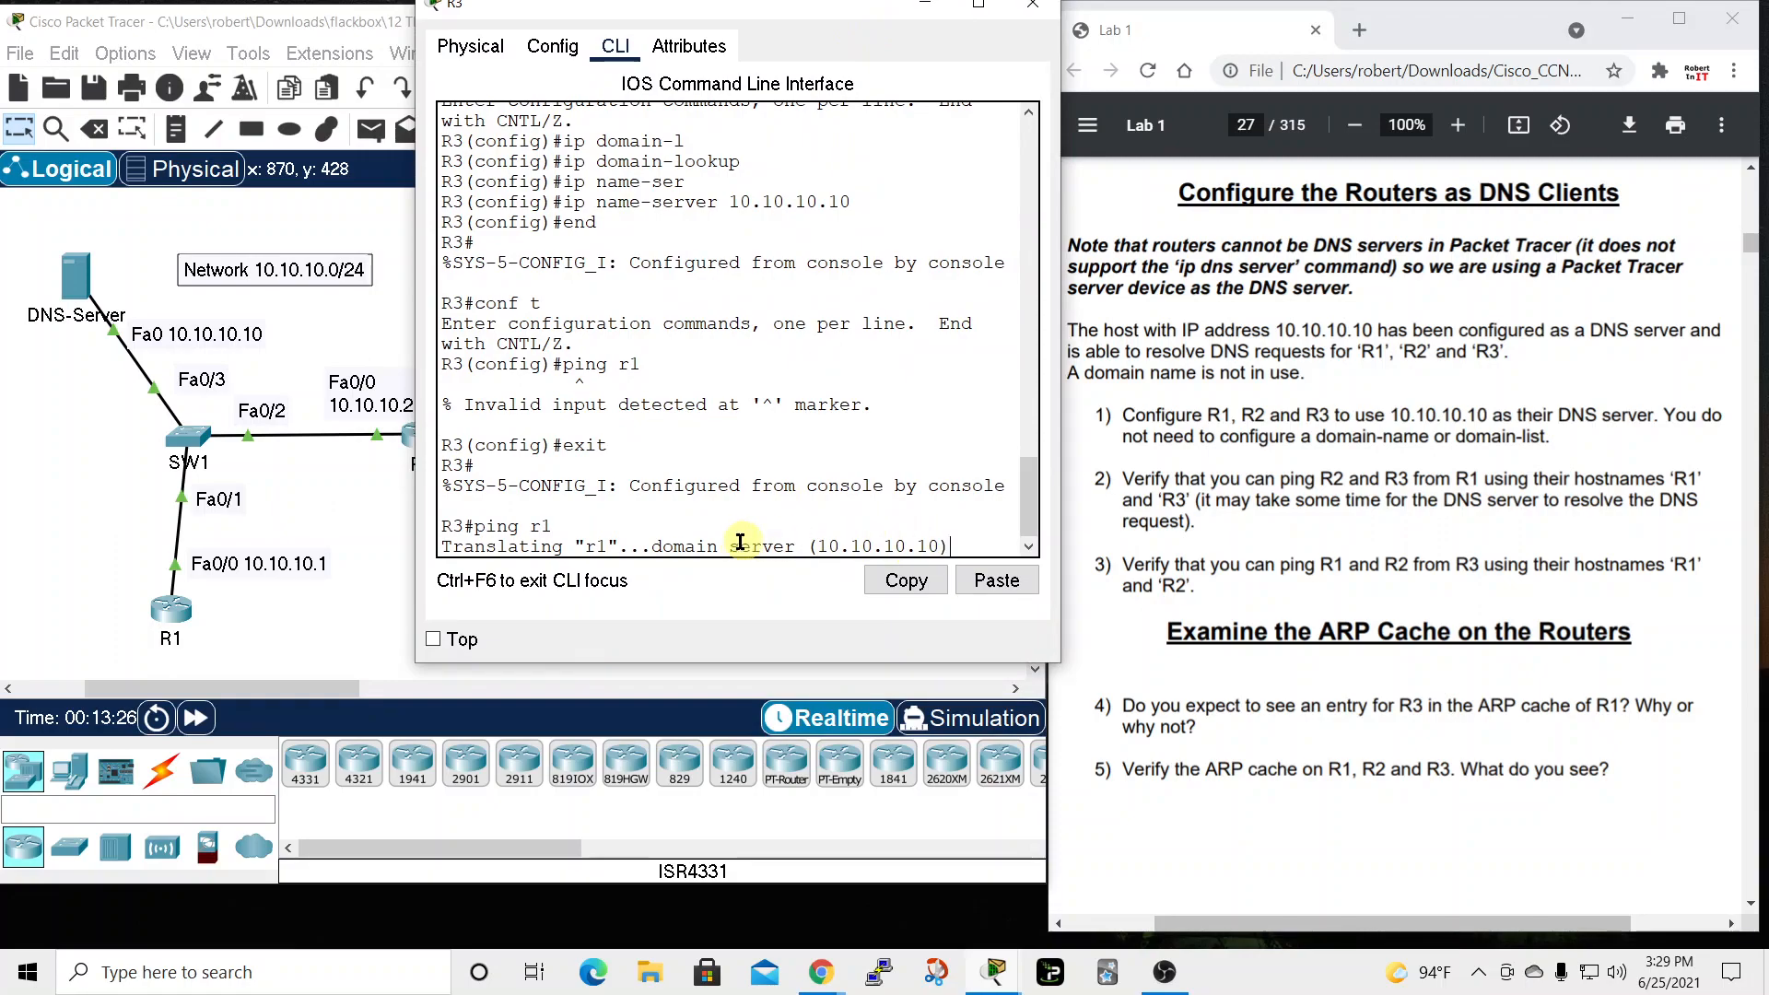
click(219, 718)
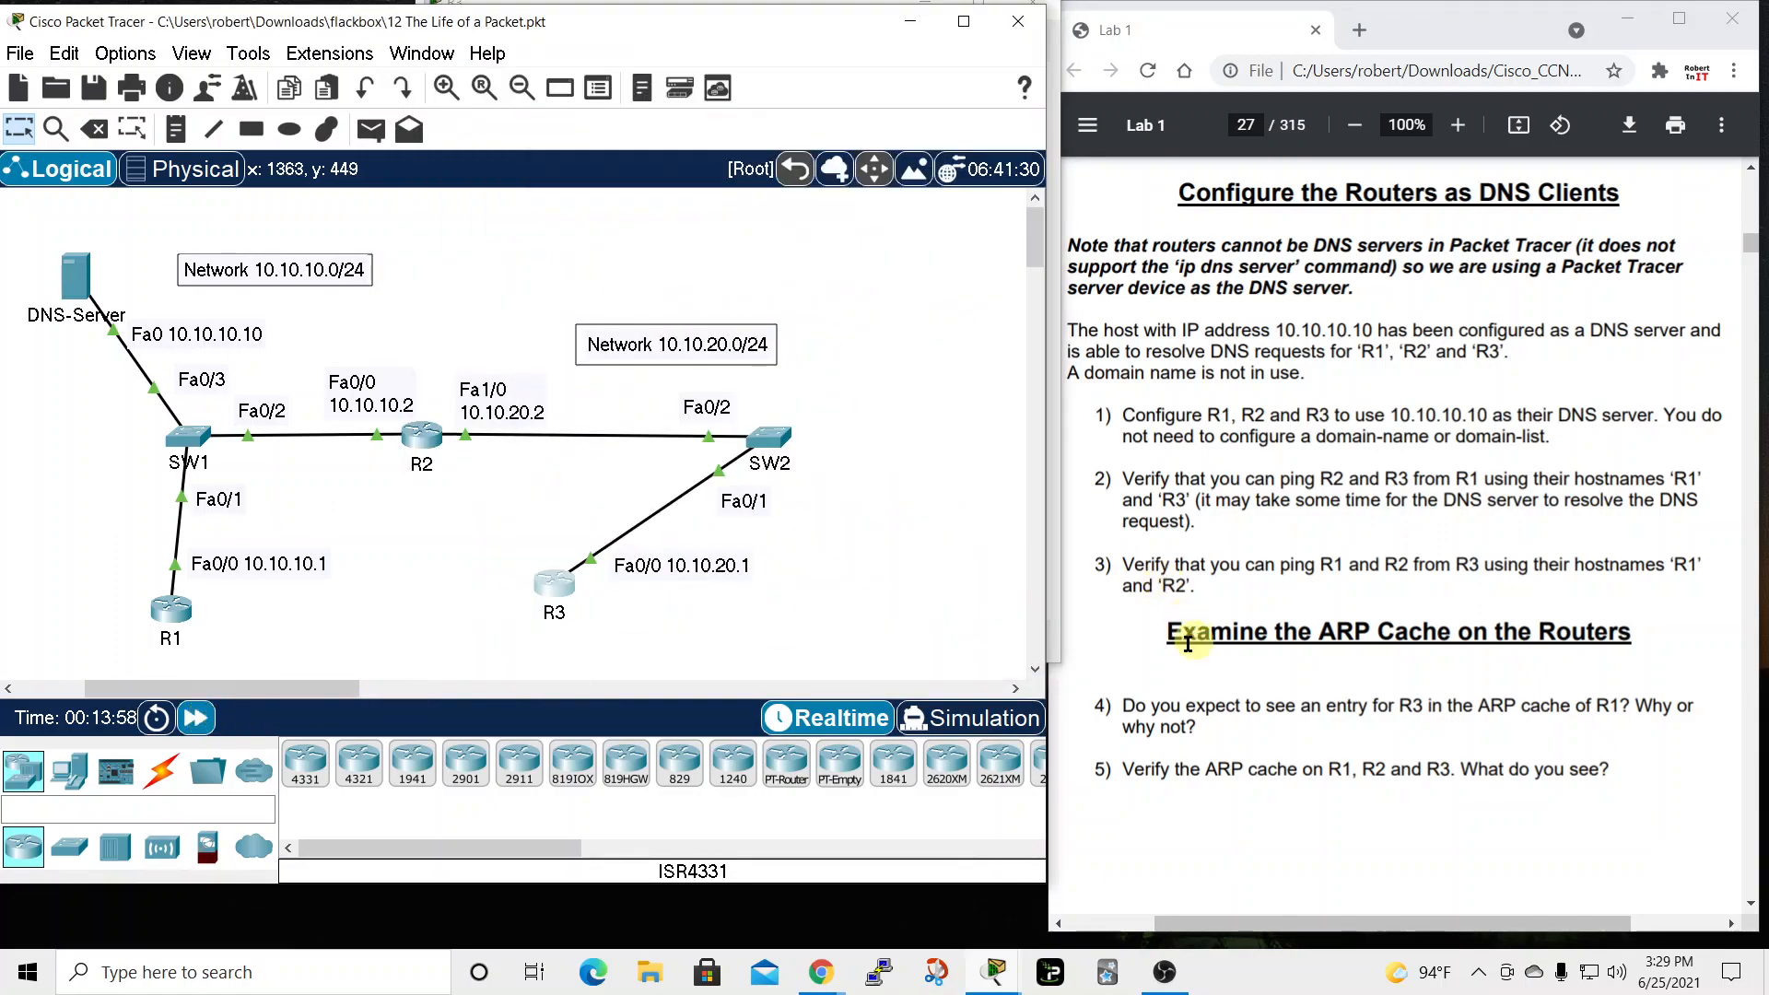
click(1056, 617)
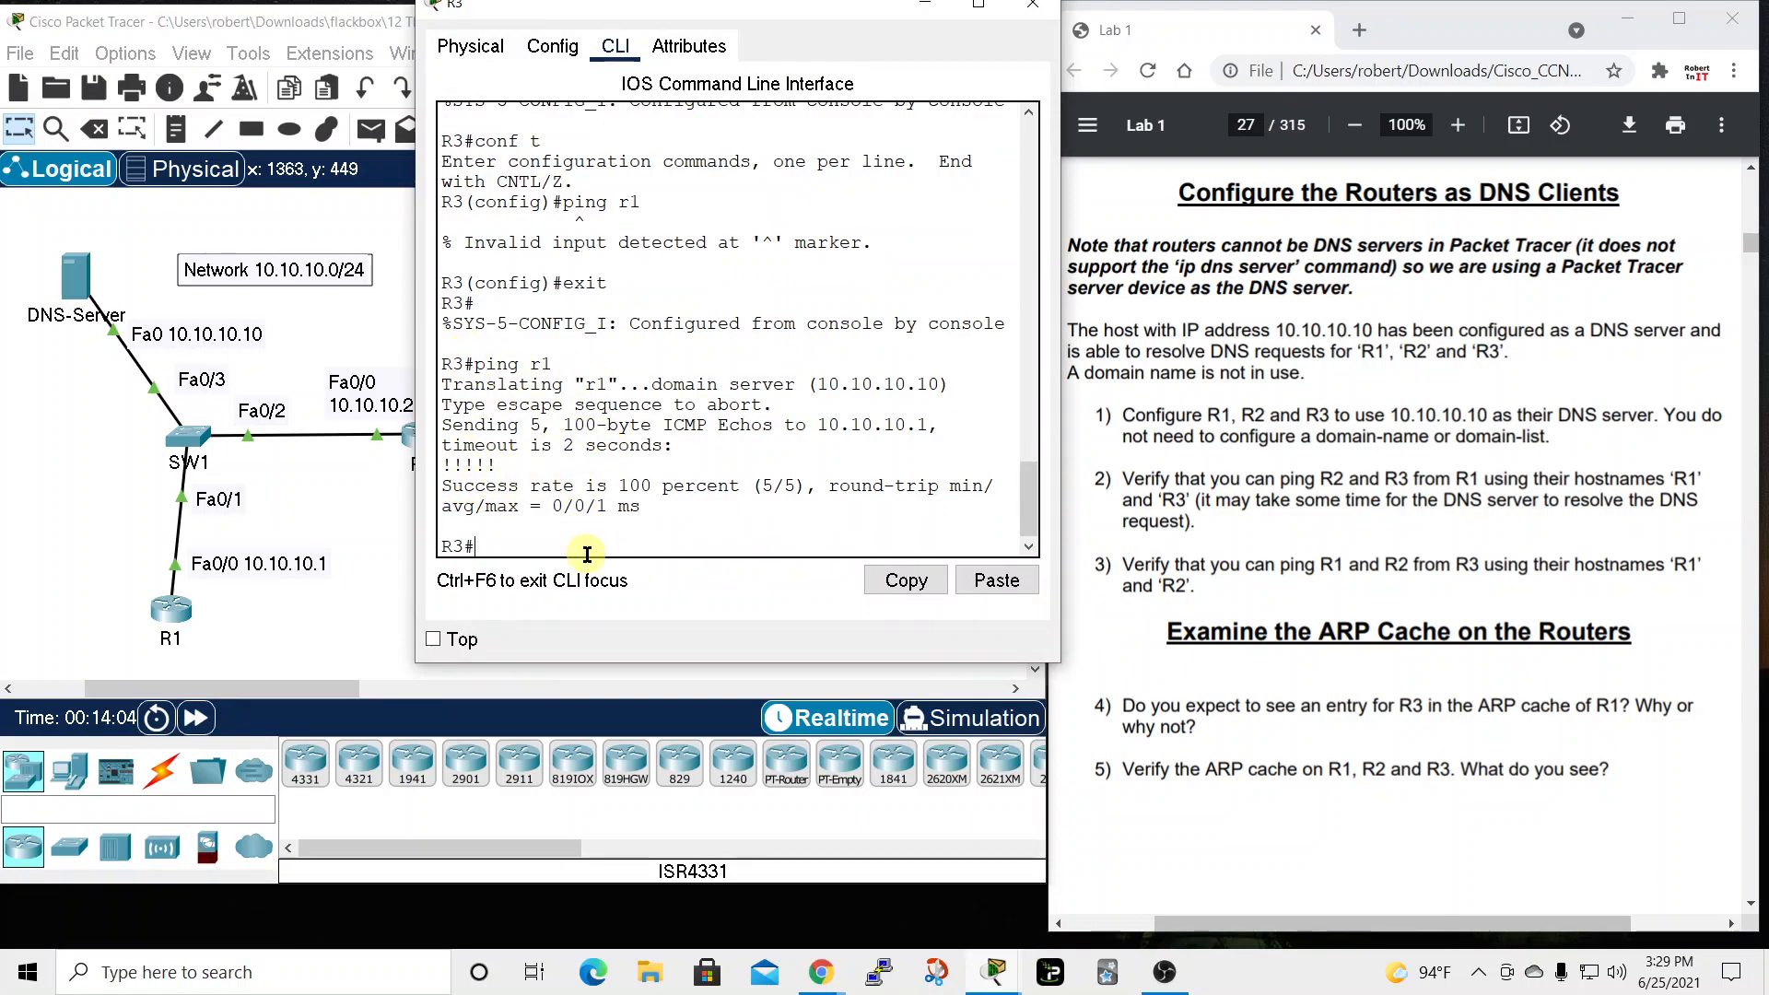
Ping r2 by hostname from R3 and move on to the lab's ARP cache questions
key(Up)
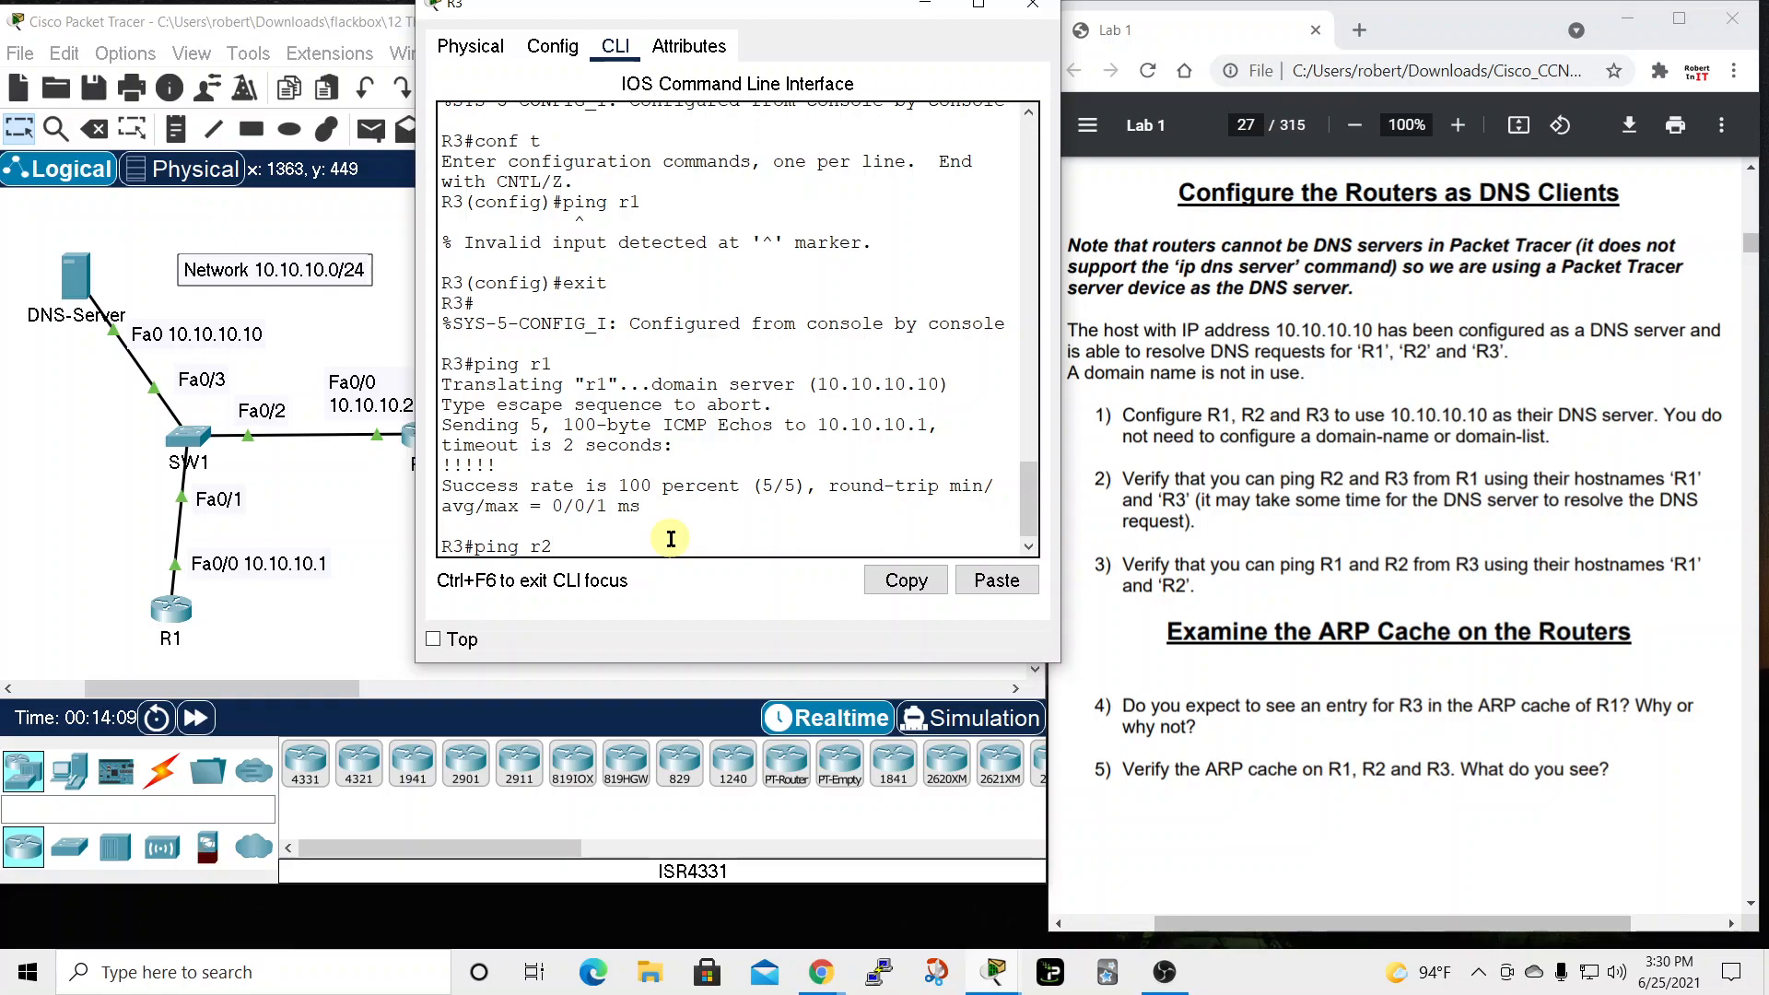
key(Return)
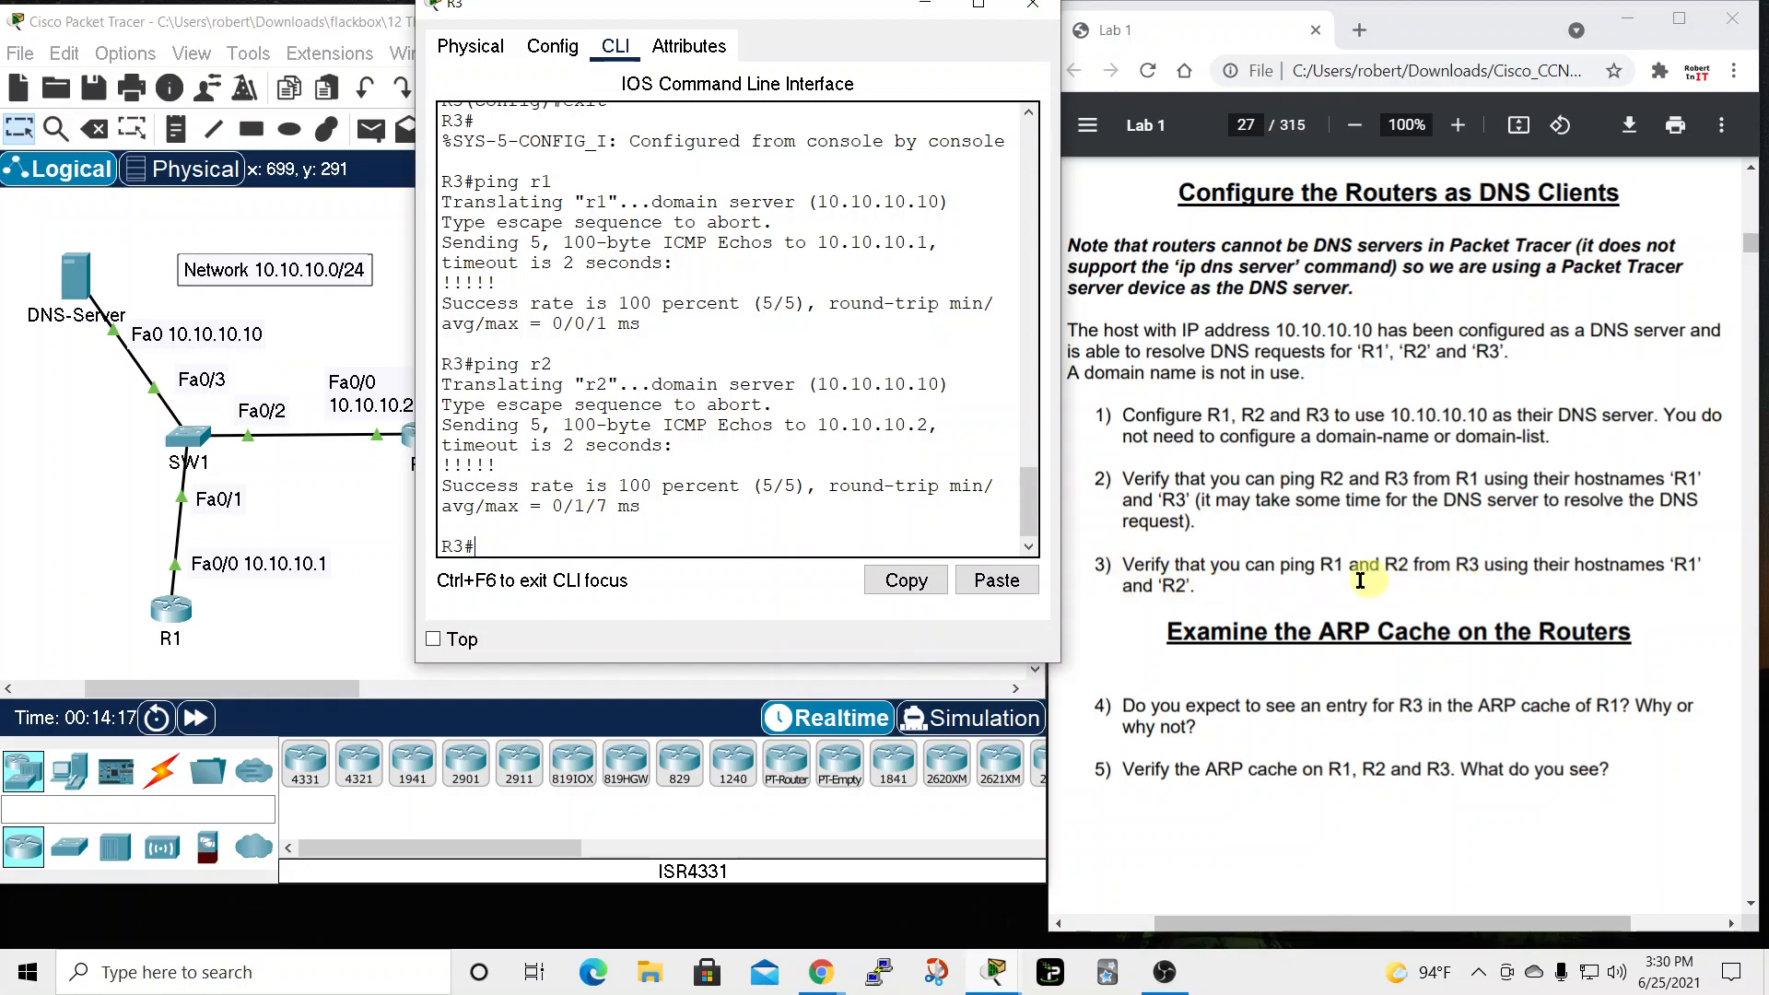
scroll(1194, 650, down, 1)
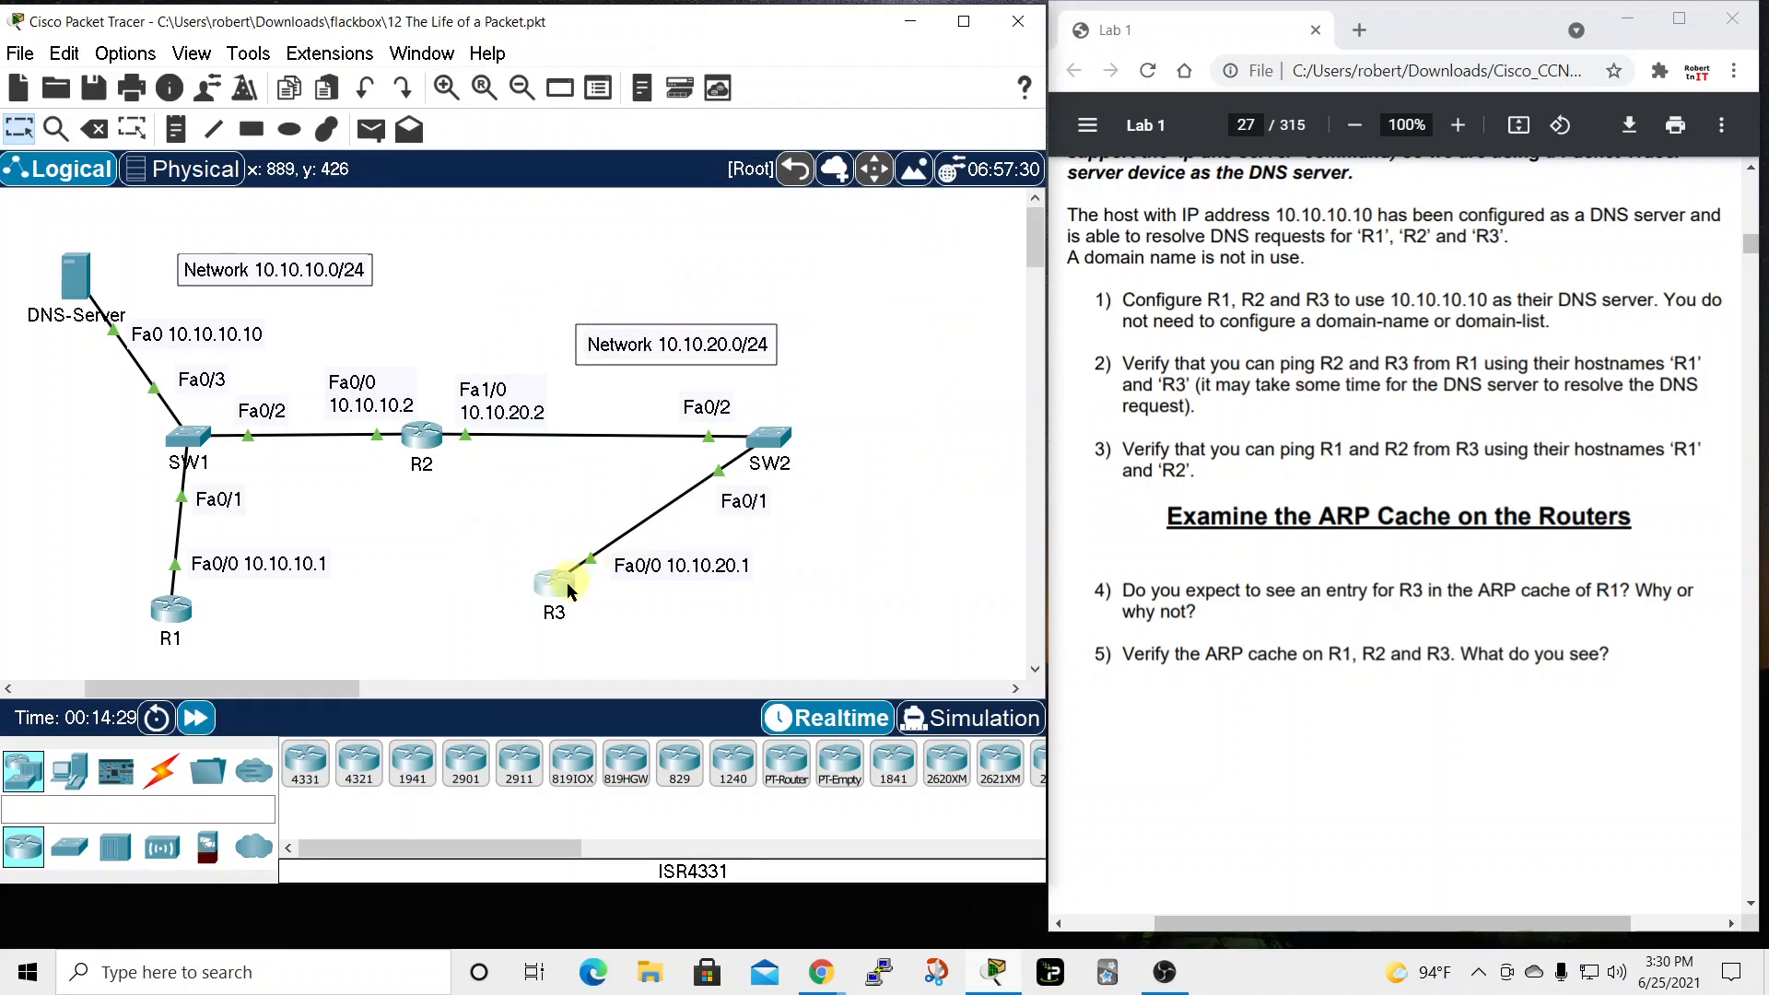
Display R1's ARP cache with show arp in a widened window and mark the end of the hardware address for 10.10.10.2
mouse_move(556, 583)
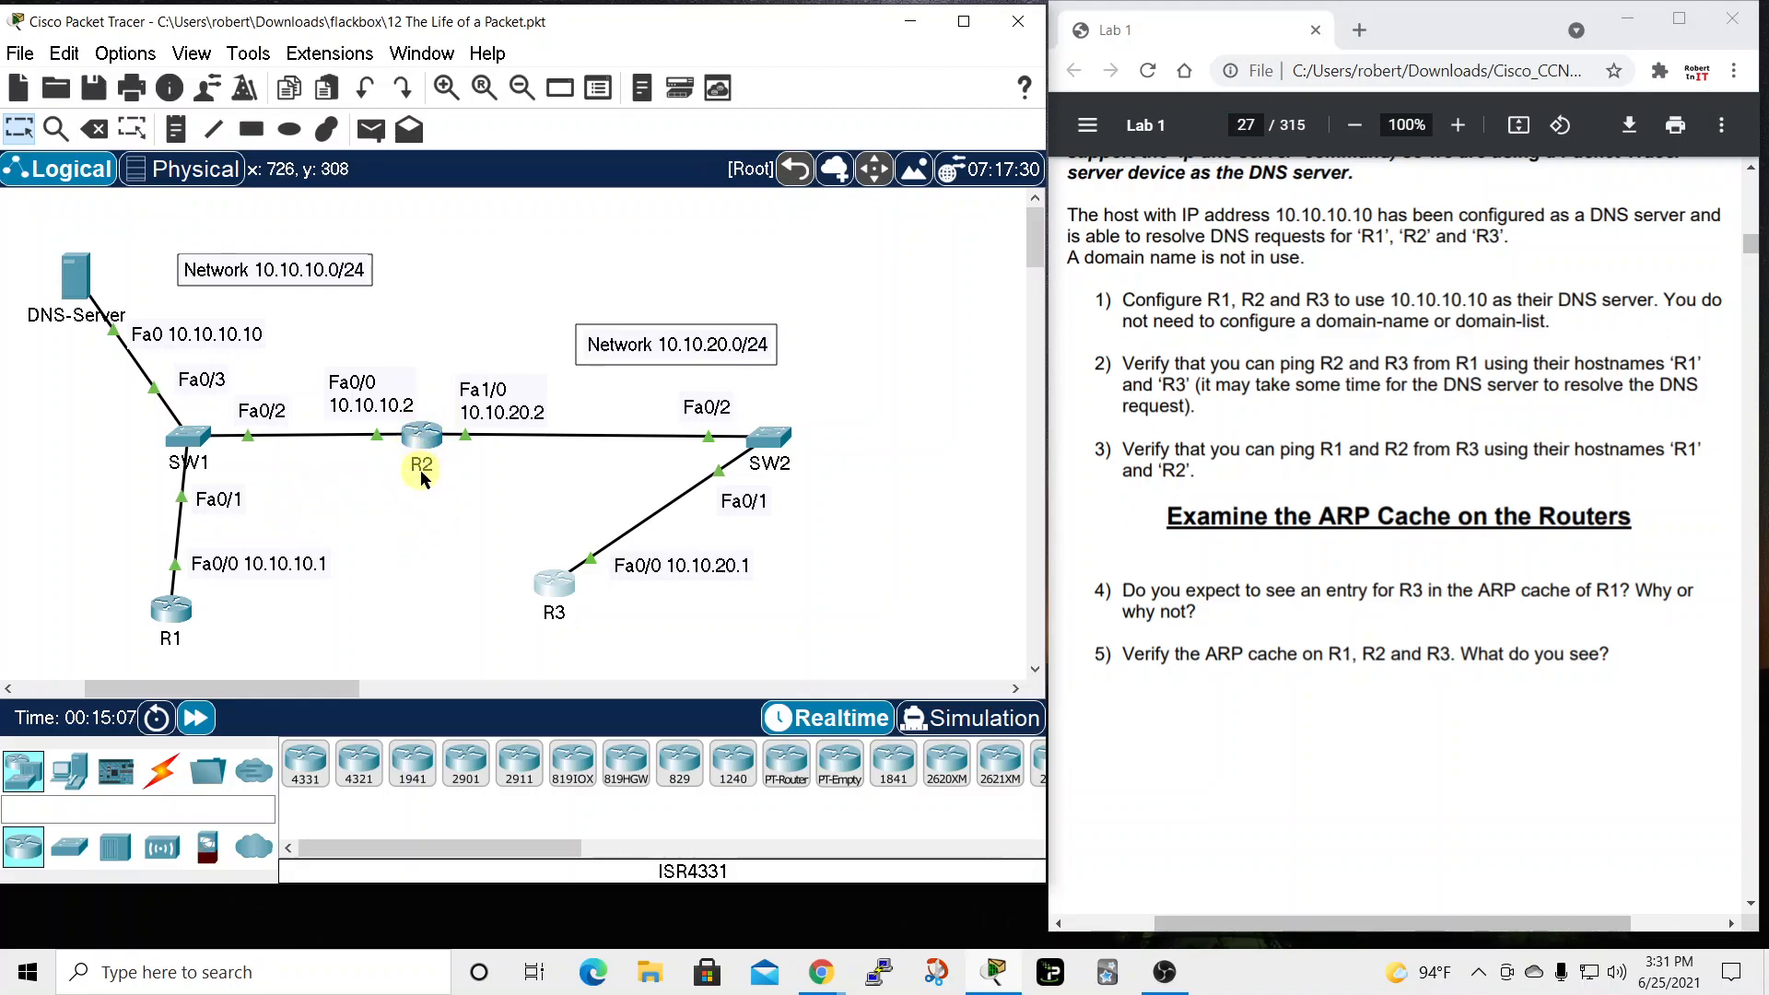
mouse_move(420, 470)
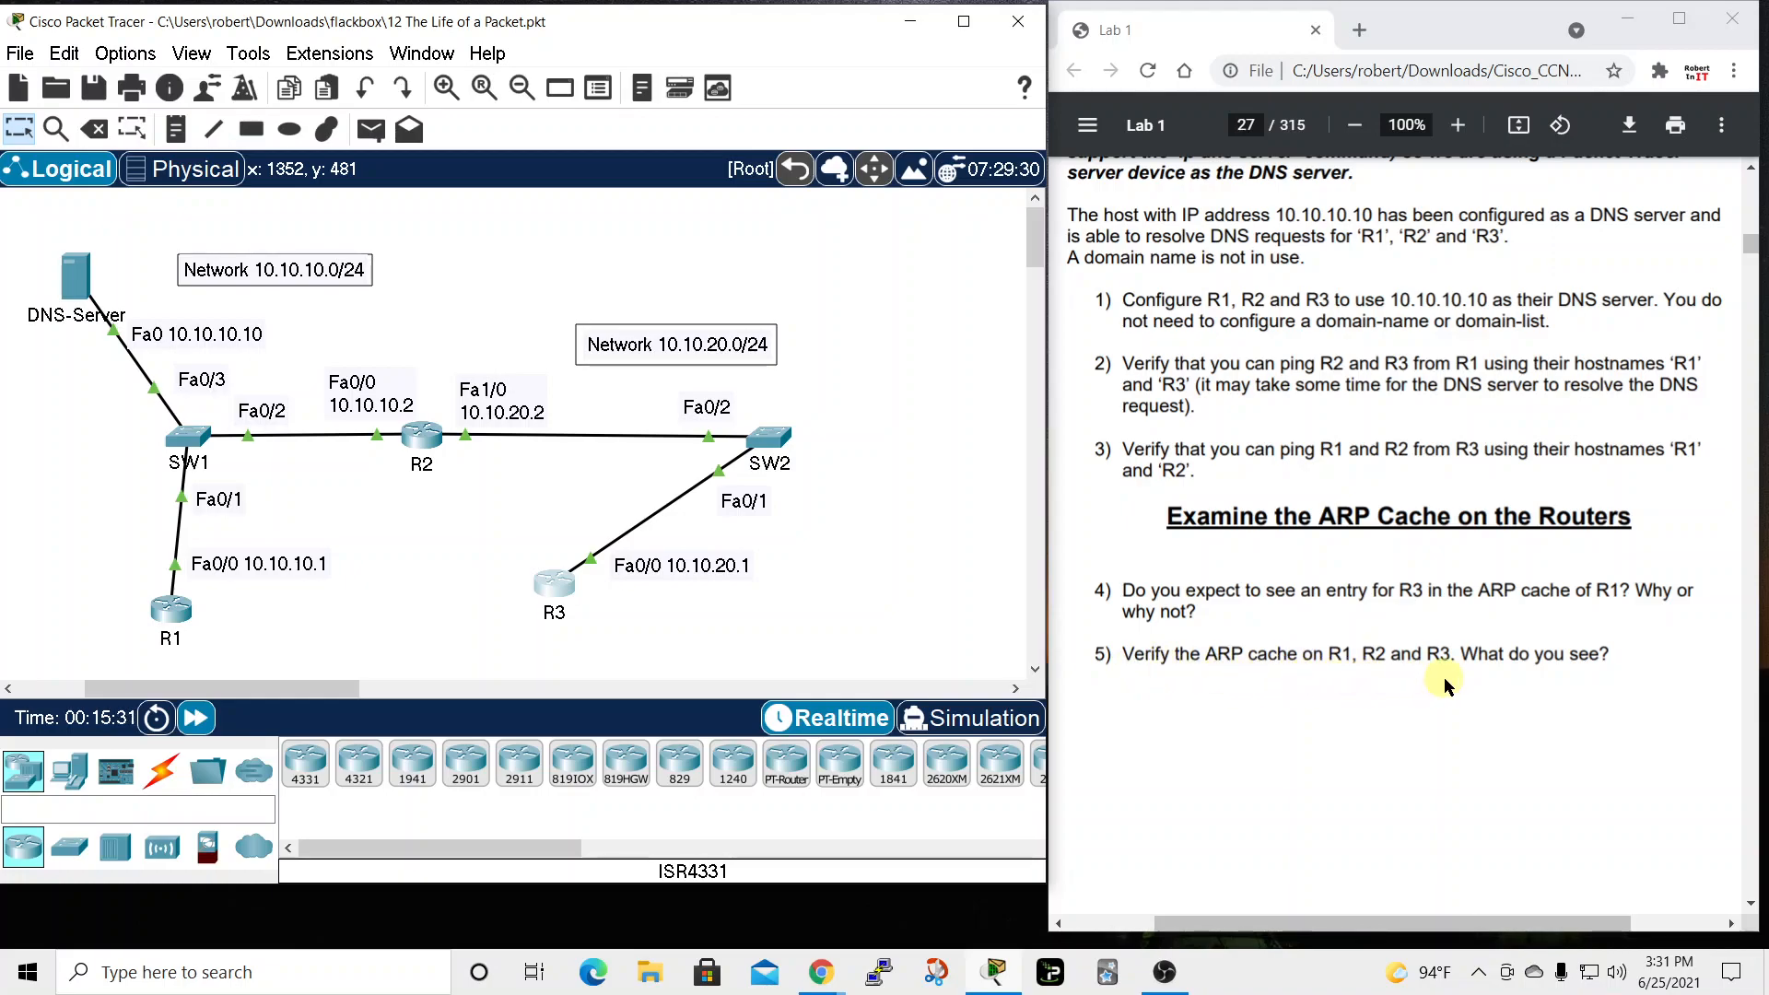
click(170, 611)
drag(962, 138, 831, 43)
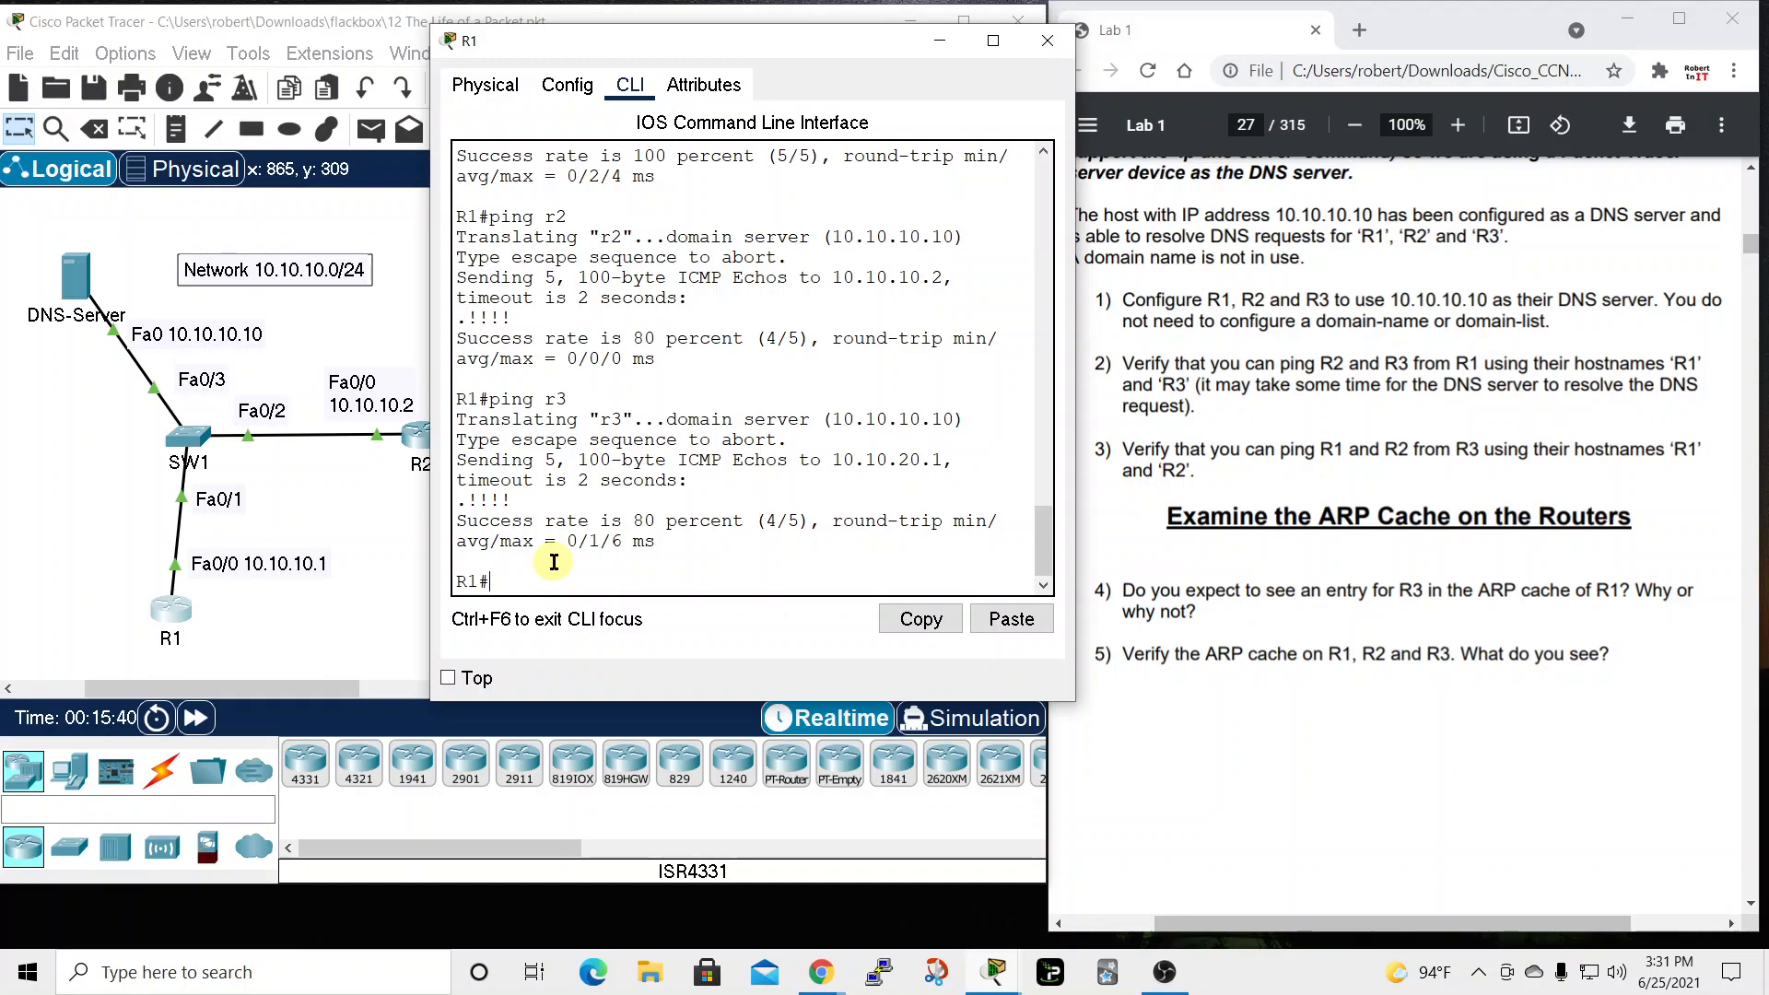
text(arp)
key(Return)
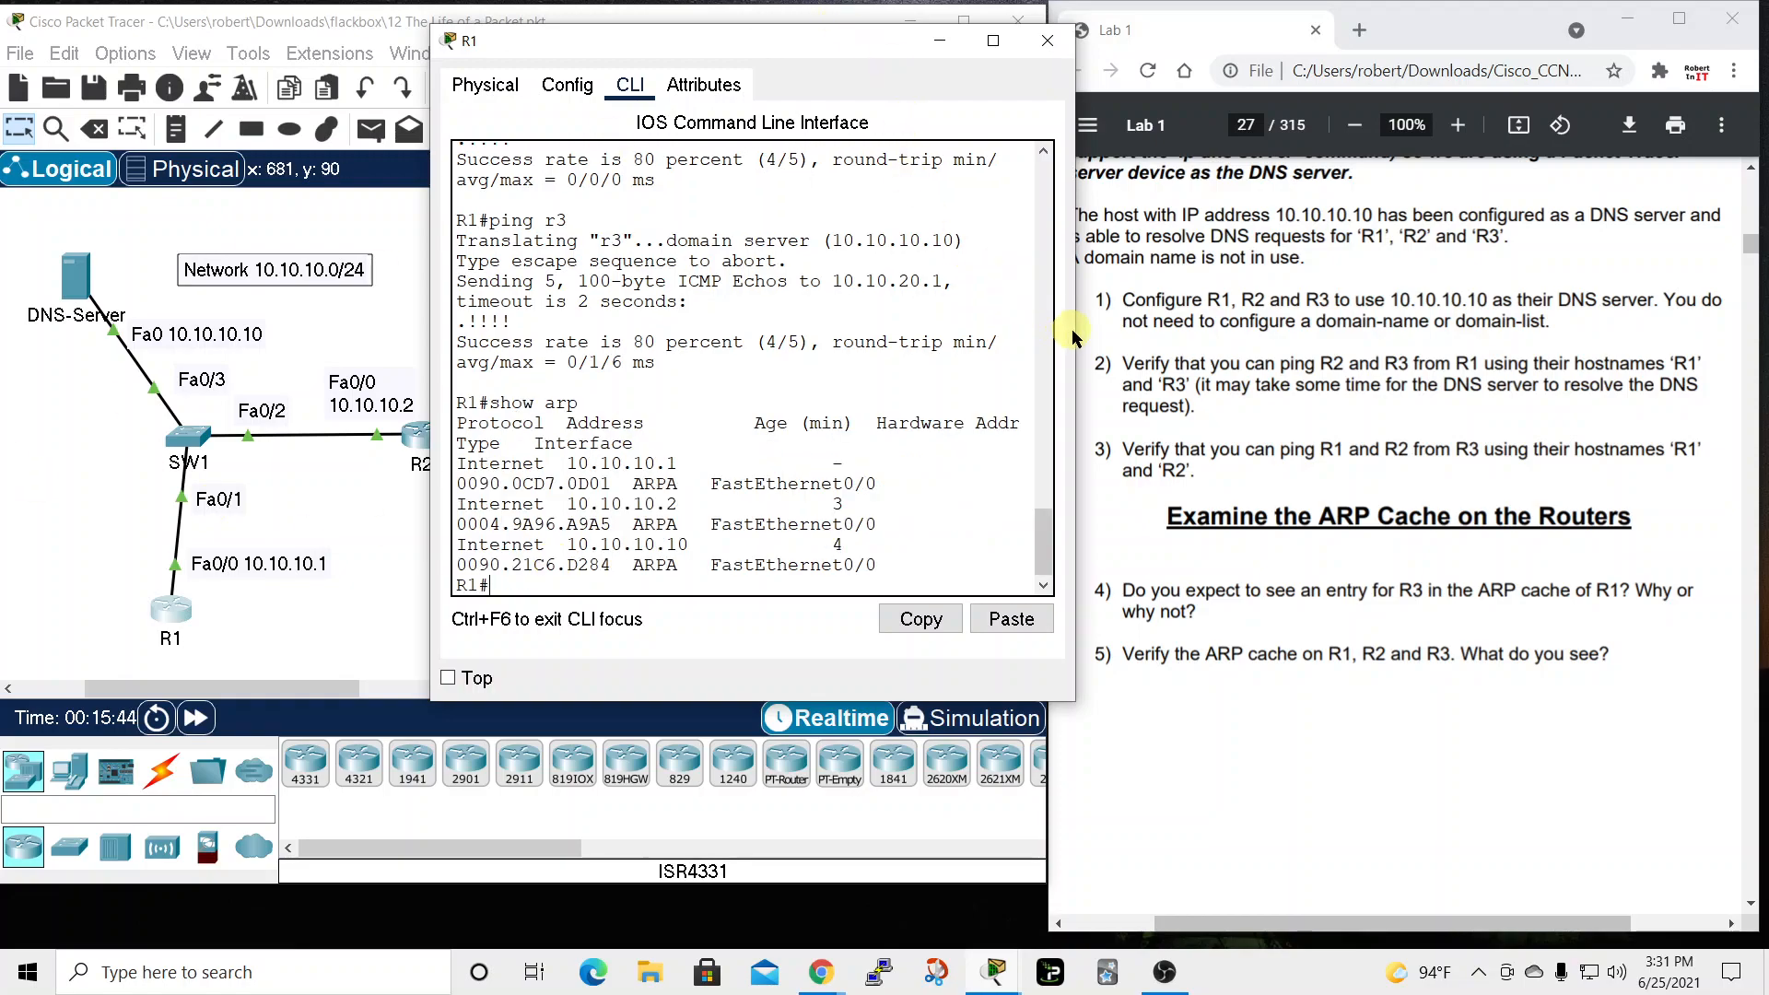
drag(1080, 335, 1410, 355)
drag(1086, 52, 1262, 11)
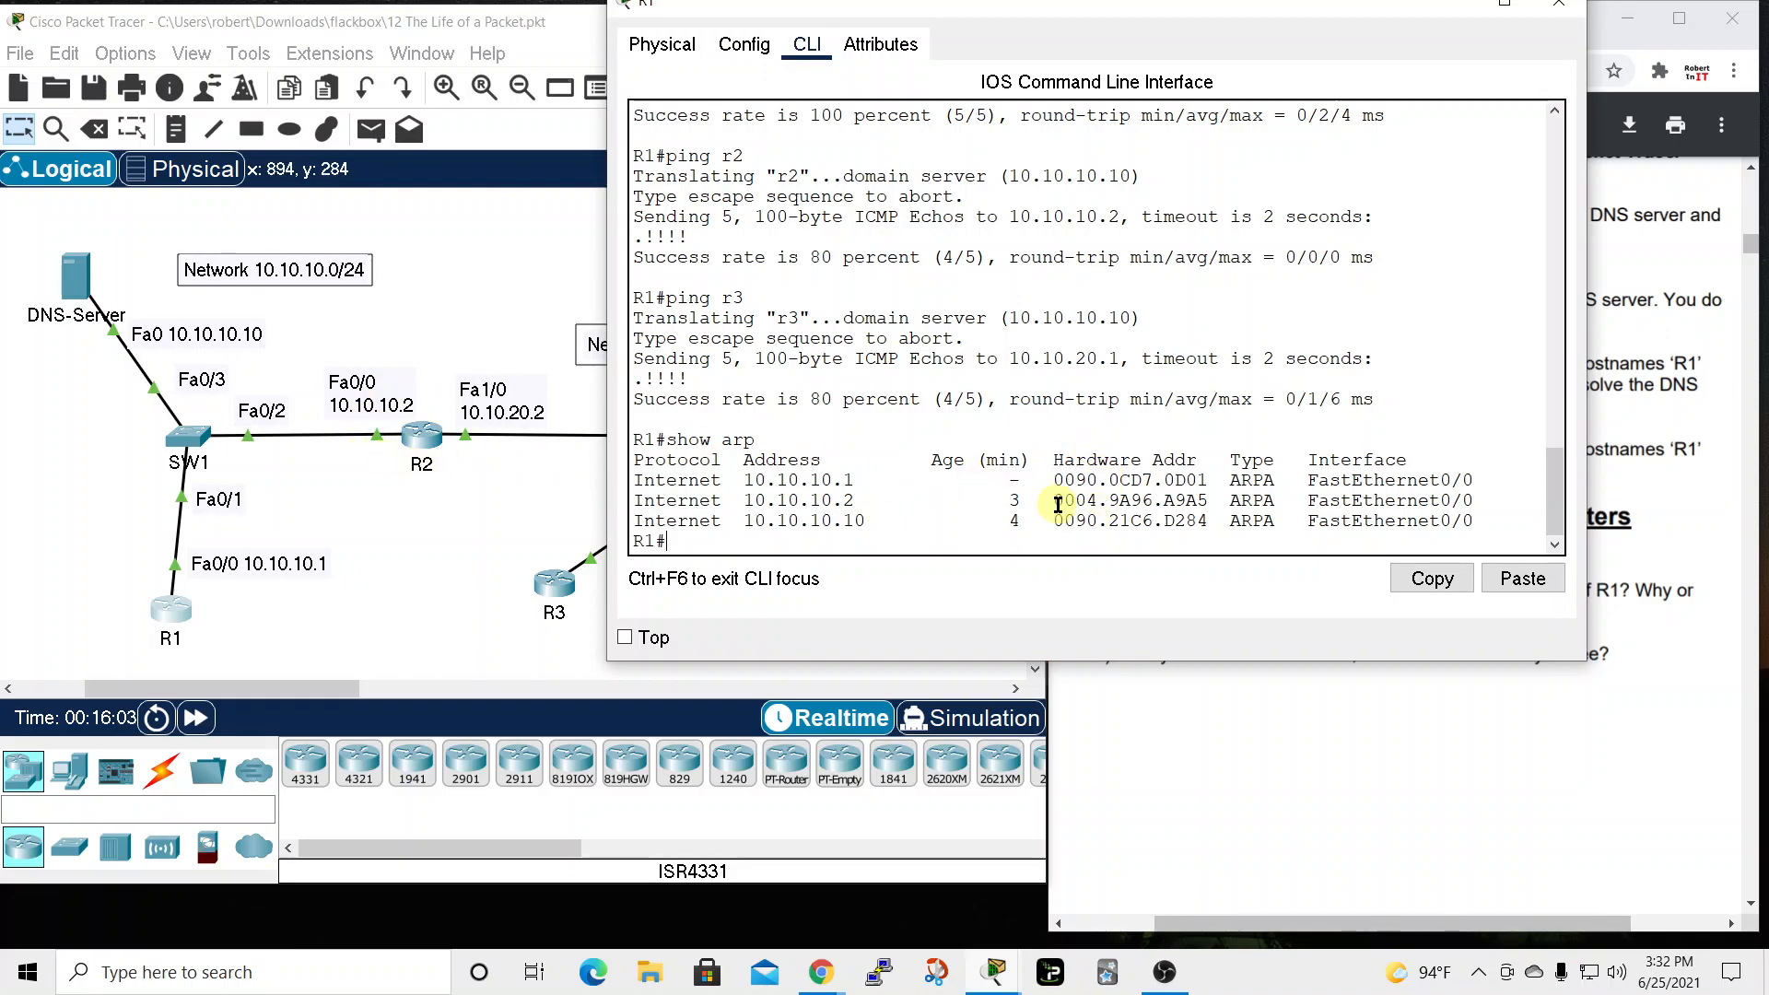
drag(1060, 499, 1208, 498)
click(1170, 498)
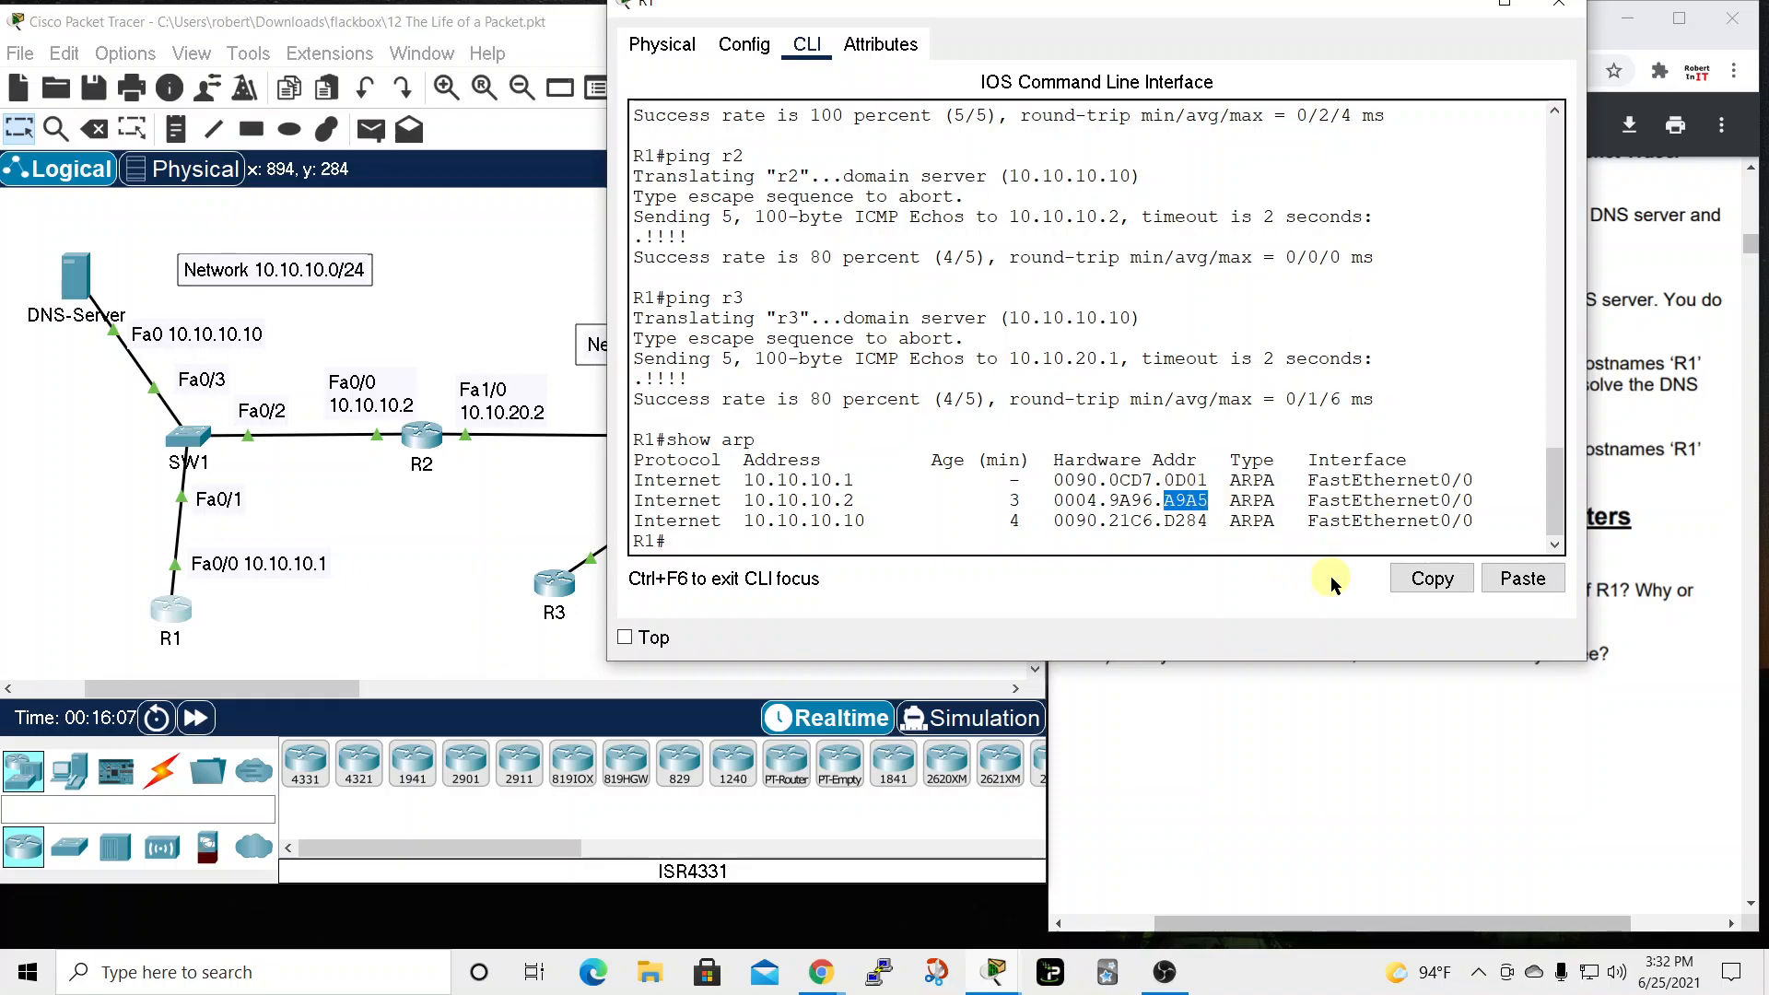
Open router R2's command line and leave global configuration mode with end
click(423, 437)
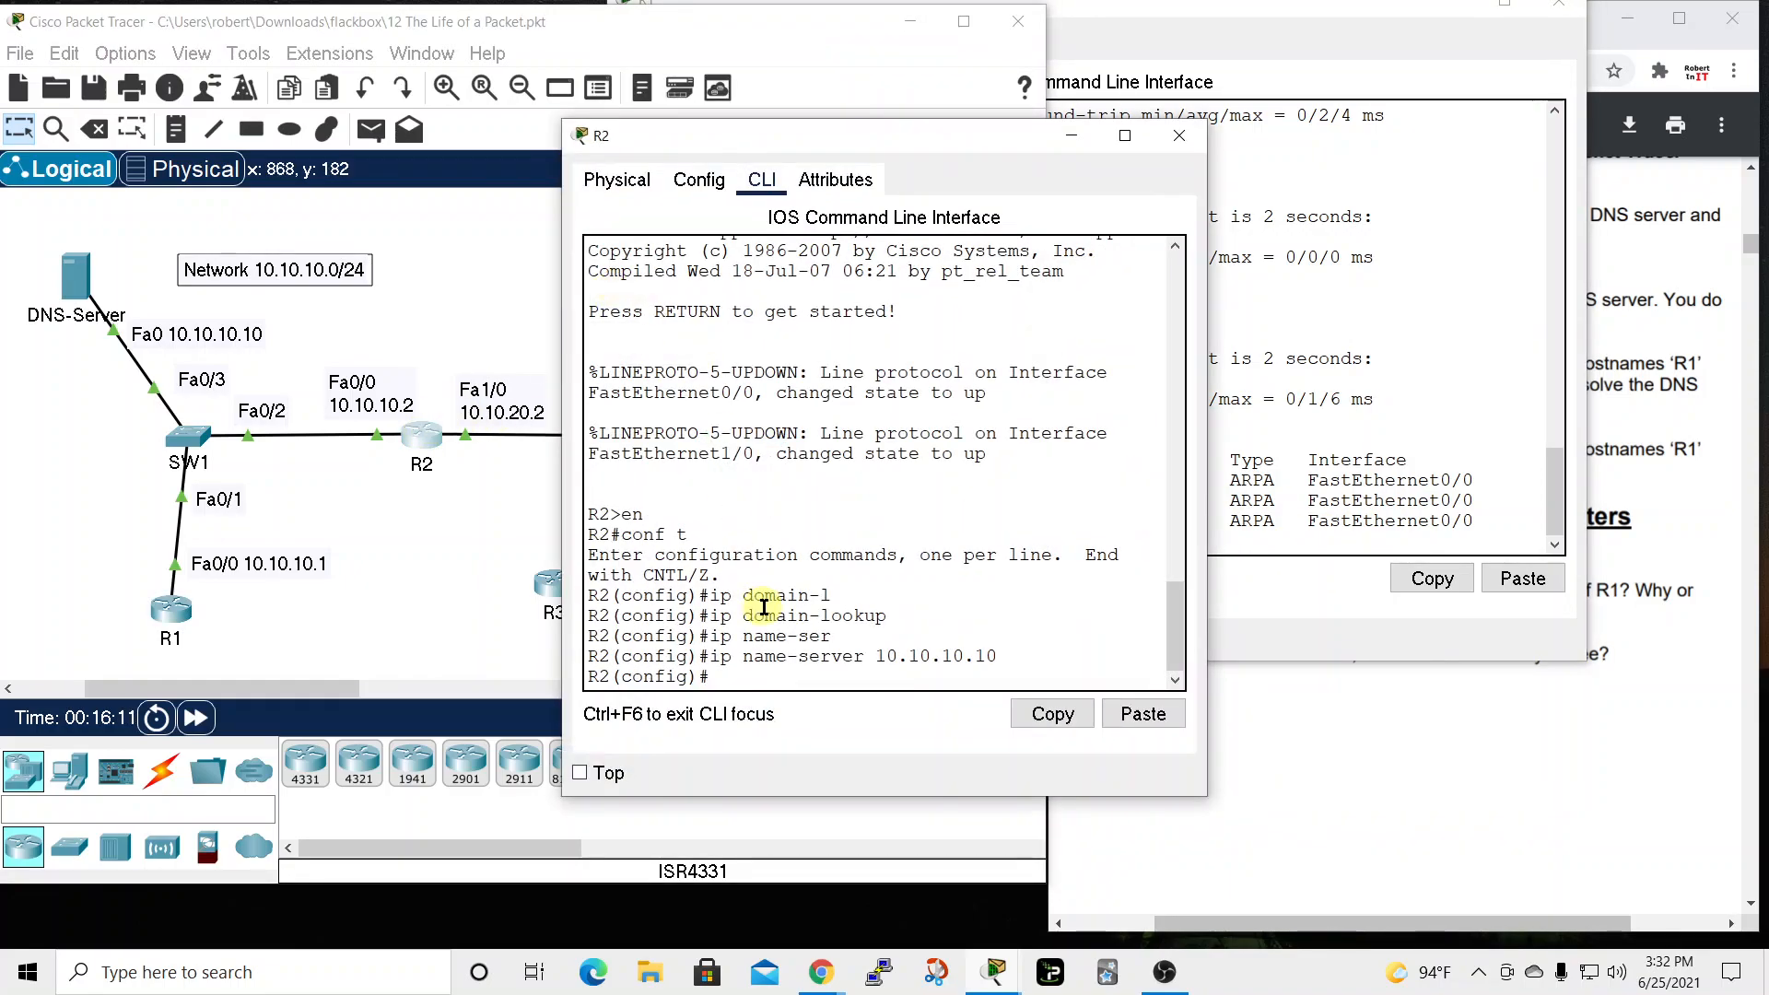
text(e)
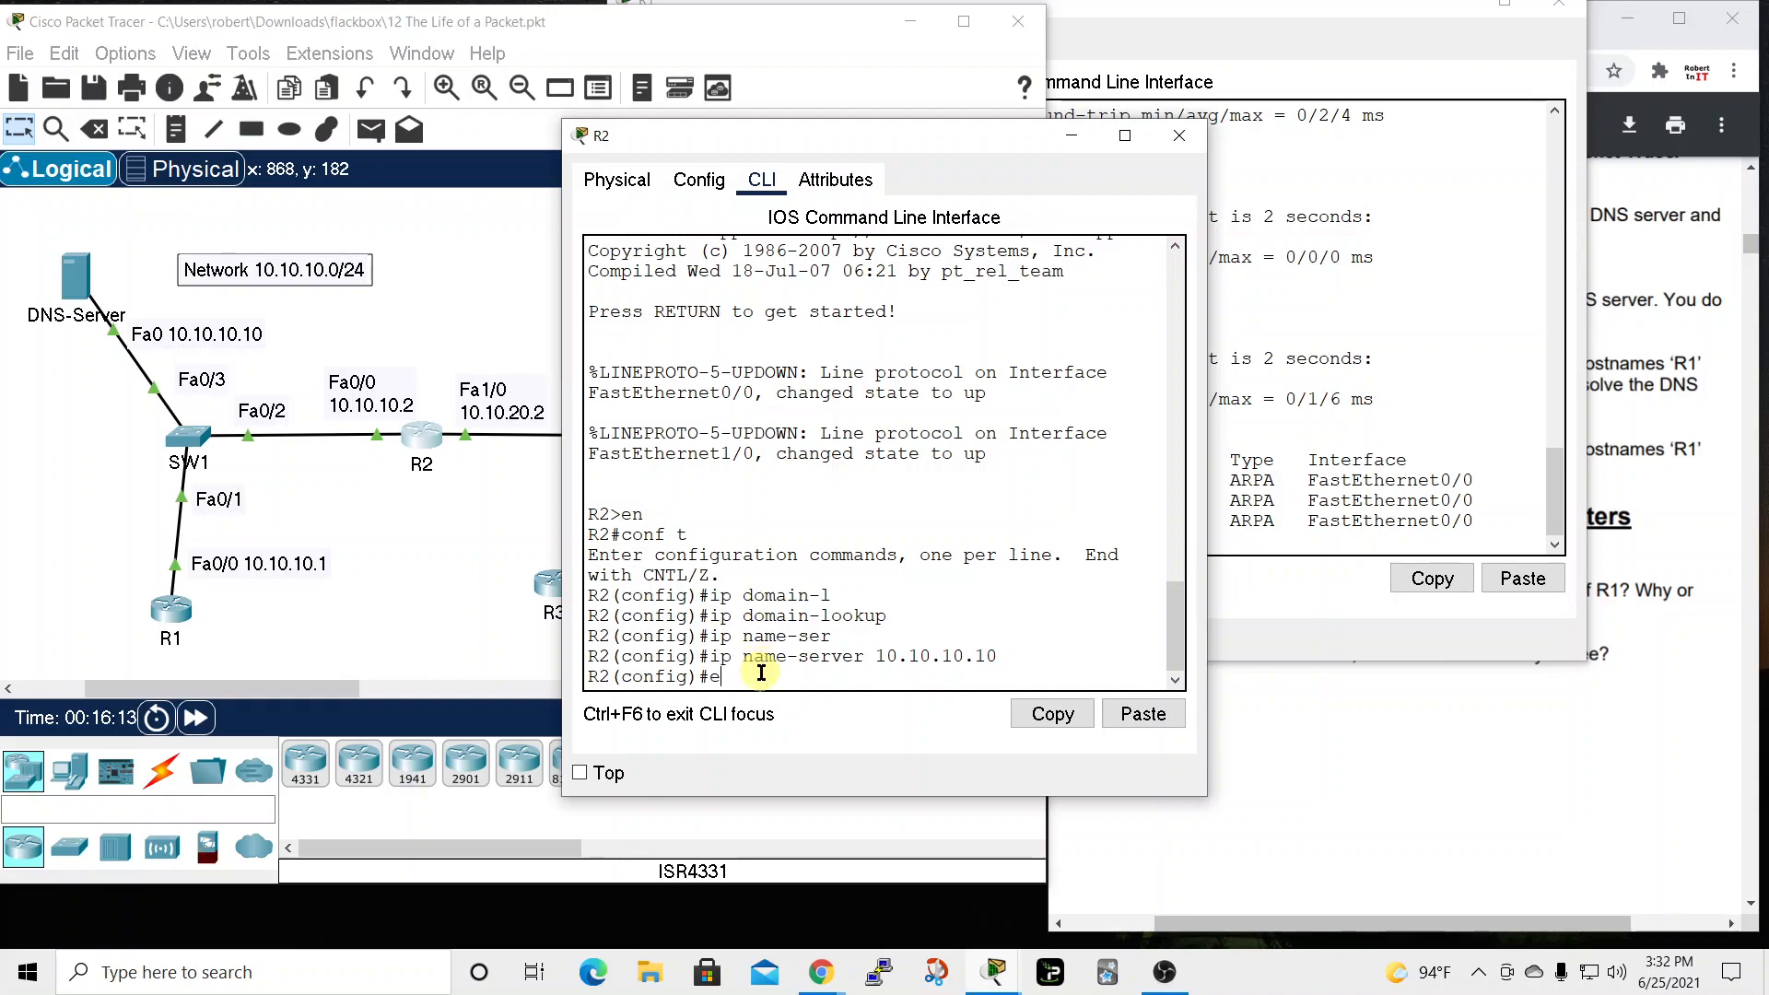
text(nd)
key(Return)
key(Return)
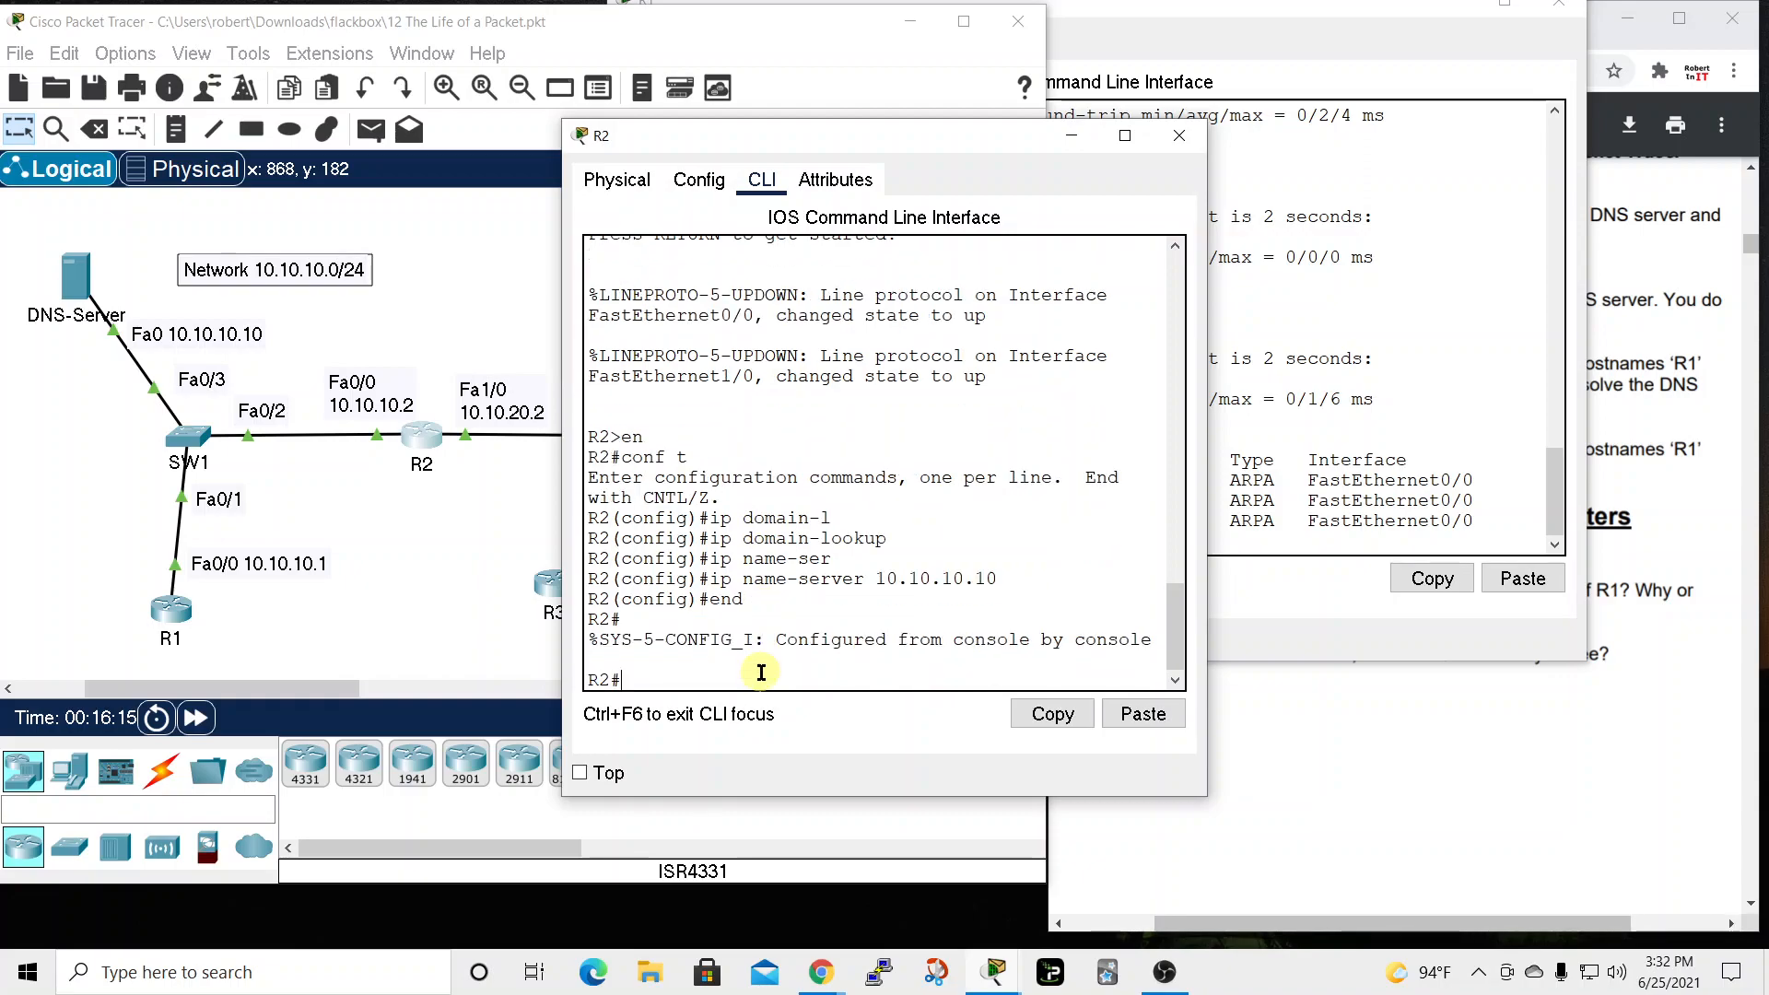
Display the details of R2's FastEthernet 0/0 interface with show interfaces fastEthernet 0/0
text(show int)
key(Tab)
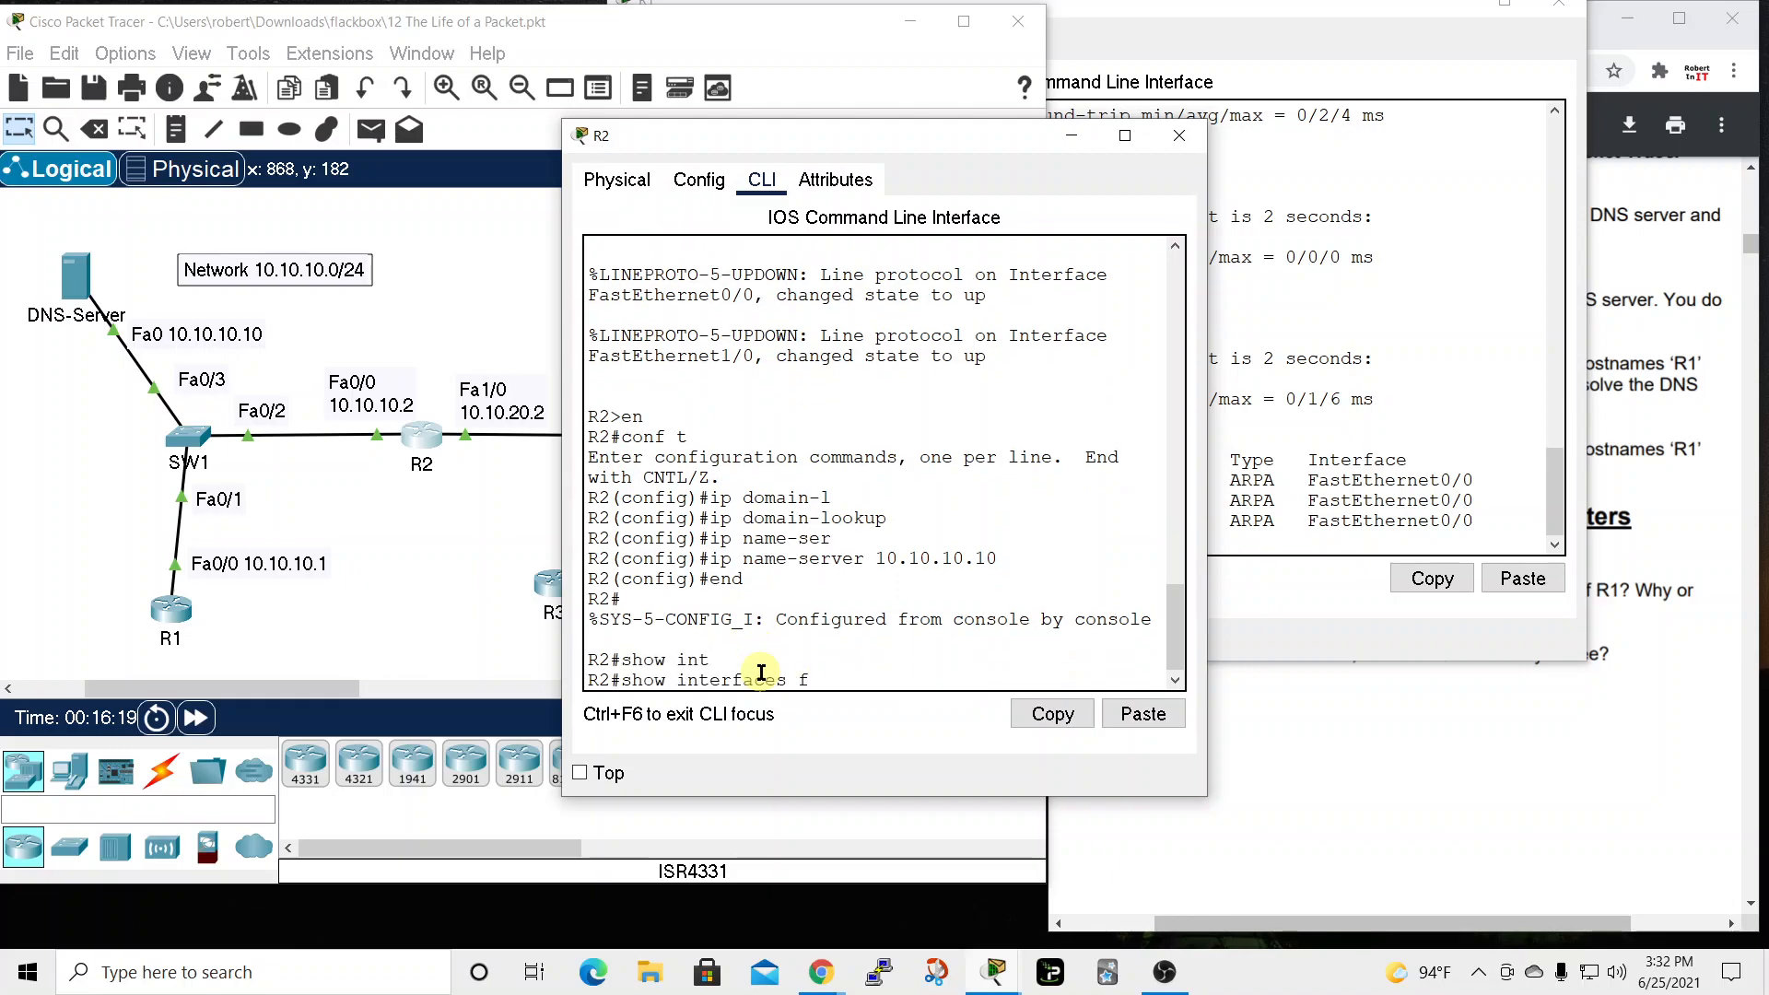
text(fa)
key(Tab)
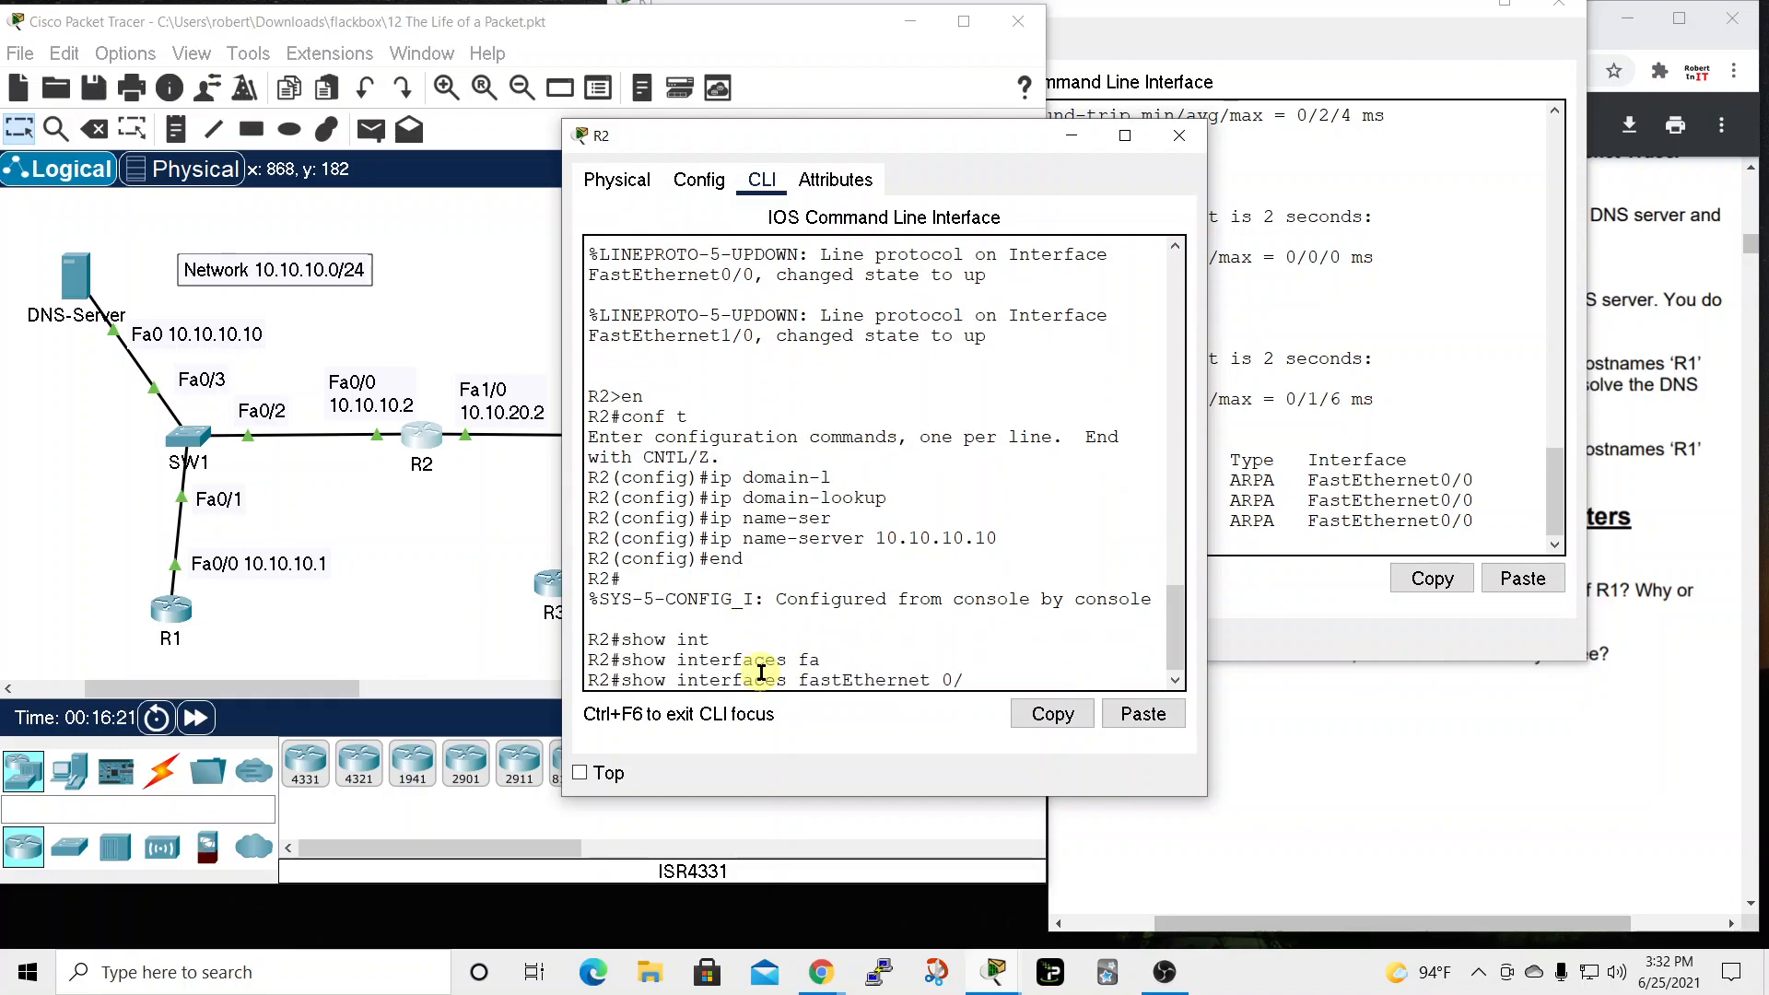
text(0/0)
key(Return)
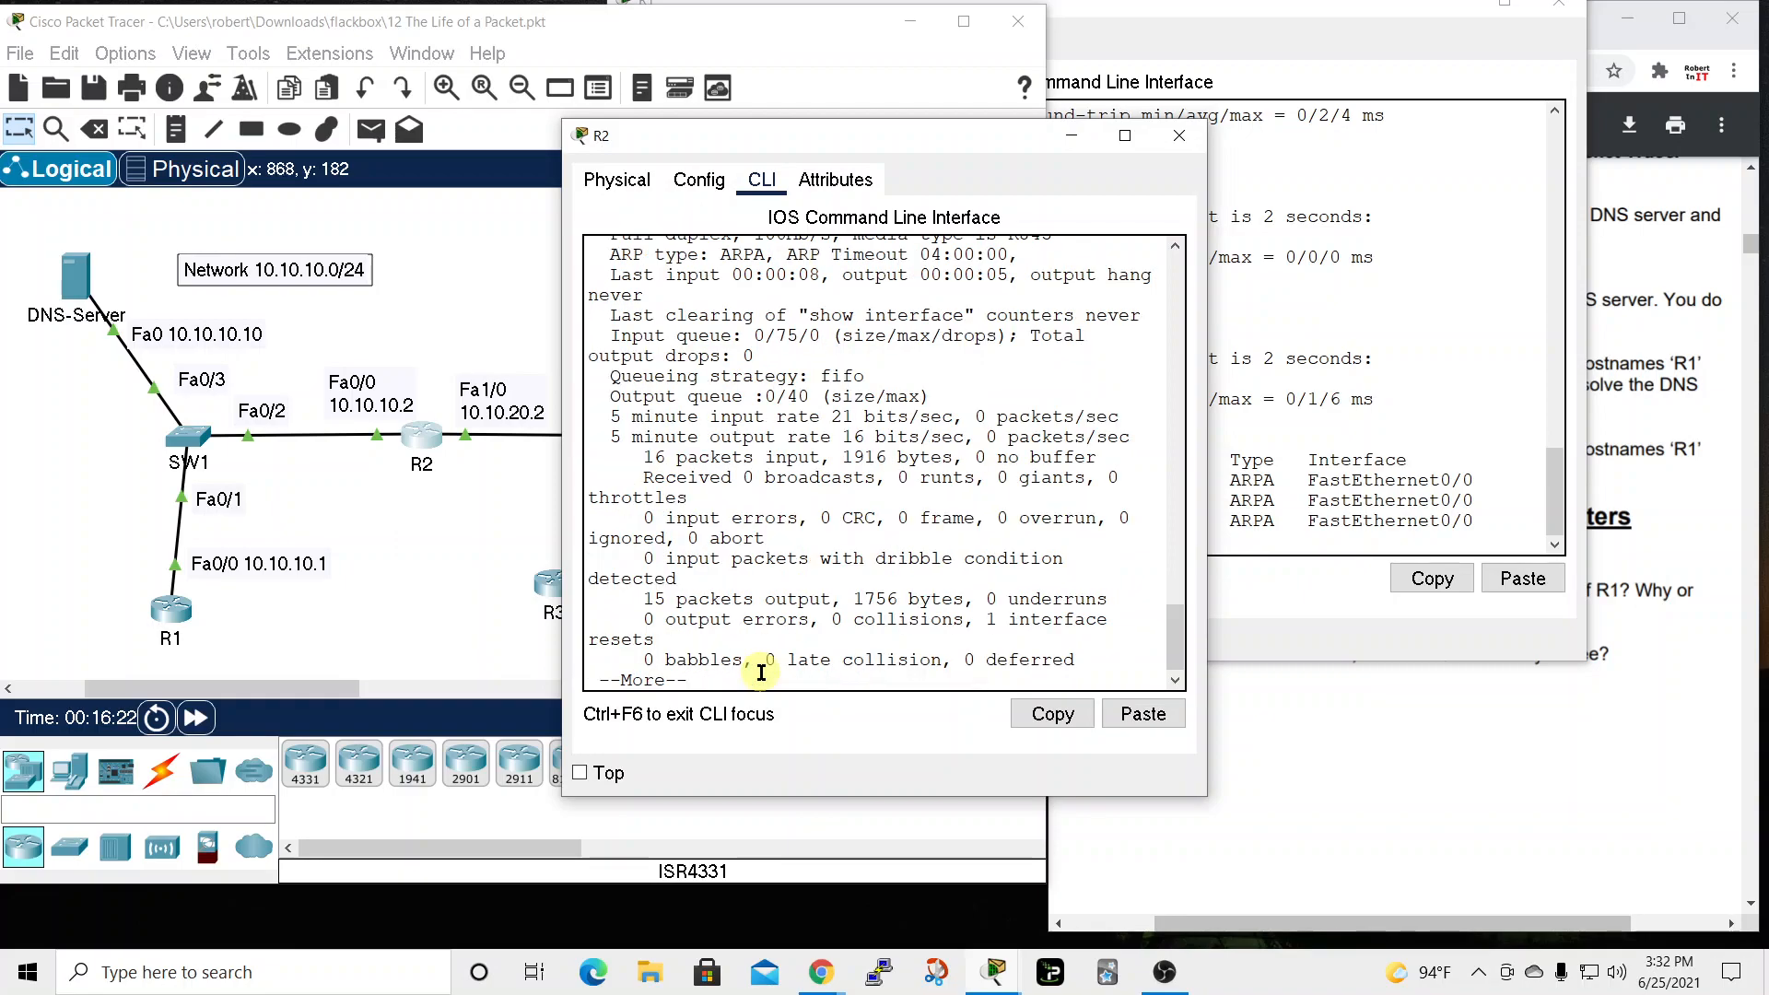
Compare R2's FastEthernet0/0 hardware address with R1's ARP entry for 10.10.10.2, and close both router windows
drag(1207, 568, 1402, 567)
drag(1198, 138, 879, 186)
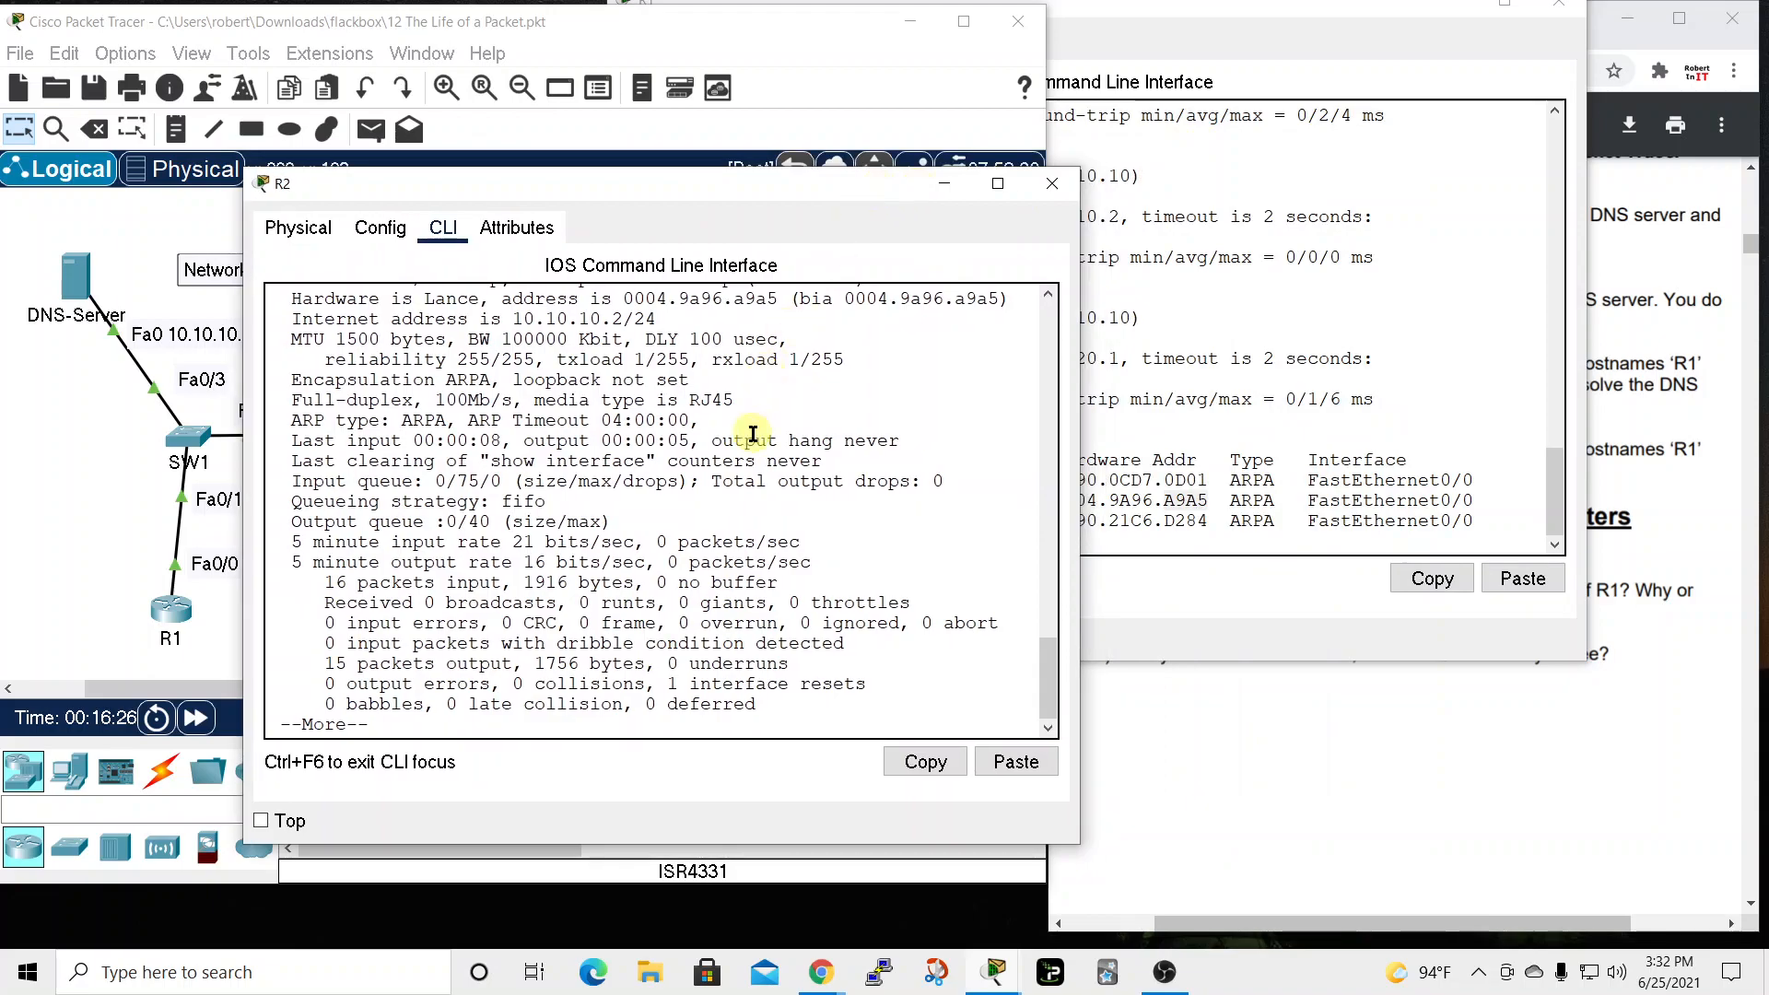
scroll(753, 434, up, 2)
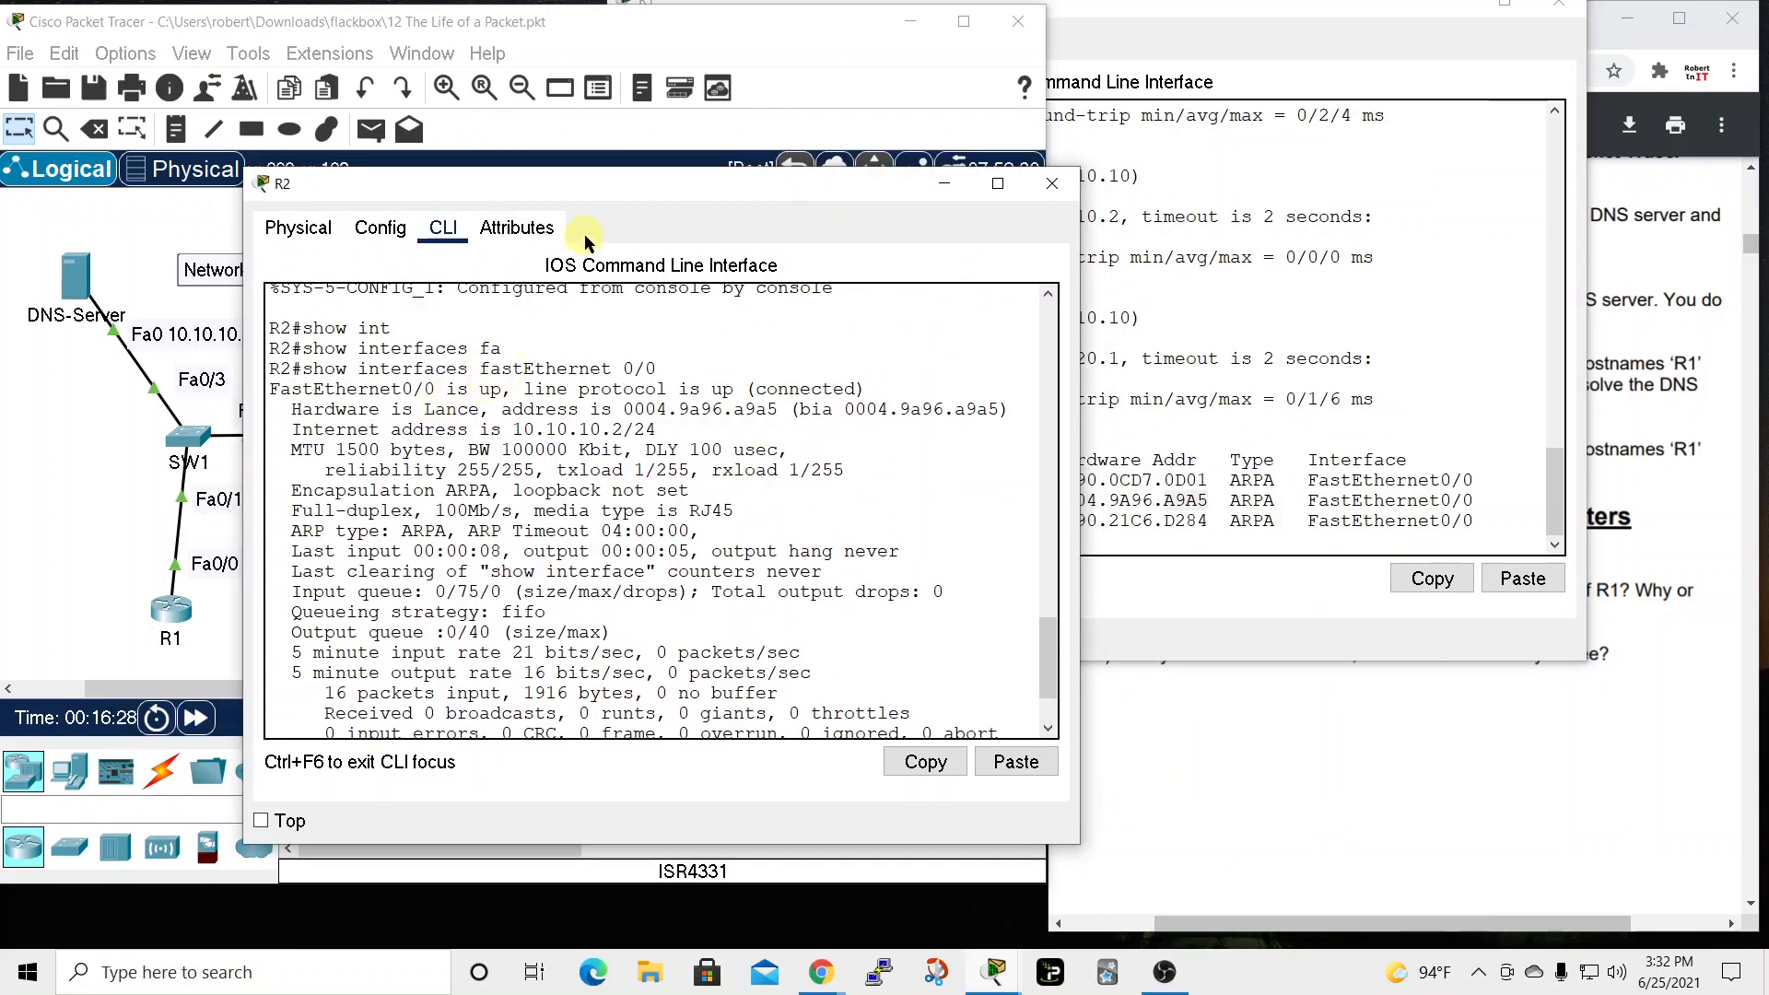
drag(594, 197, 942, 176)
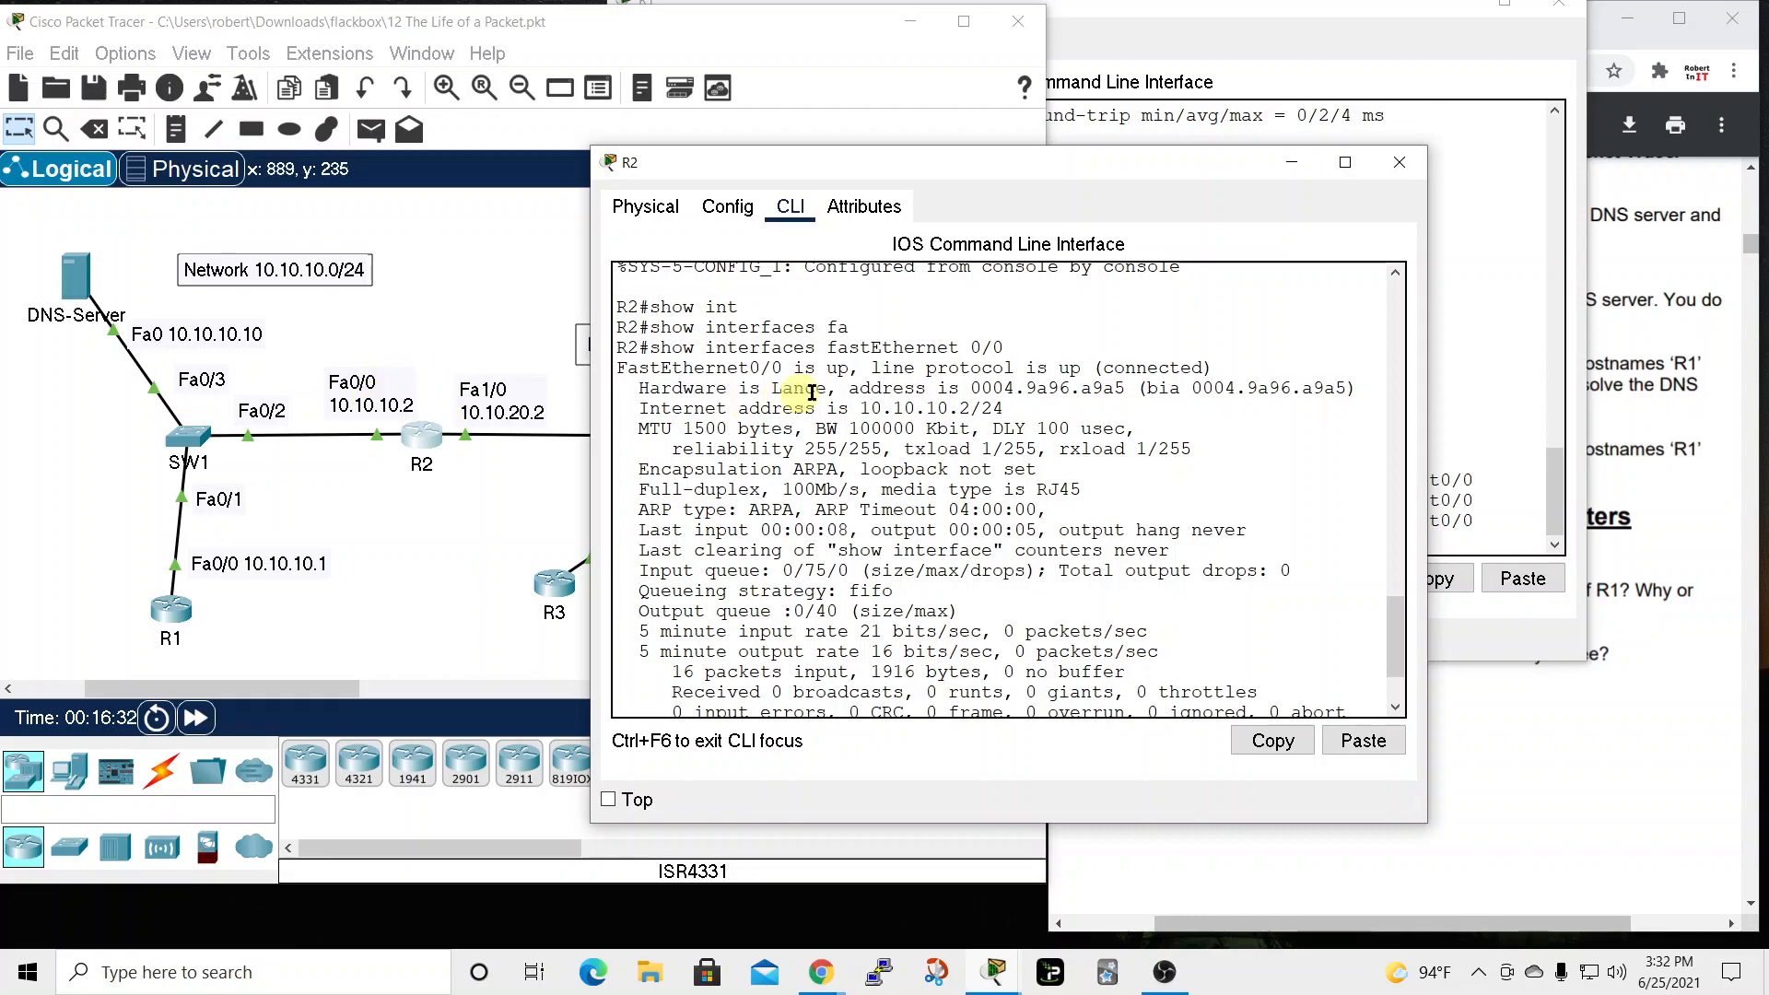
drag(1082, 388, 1126, 388)
drag(1209, 164, 660, 188)
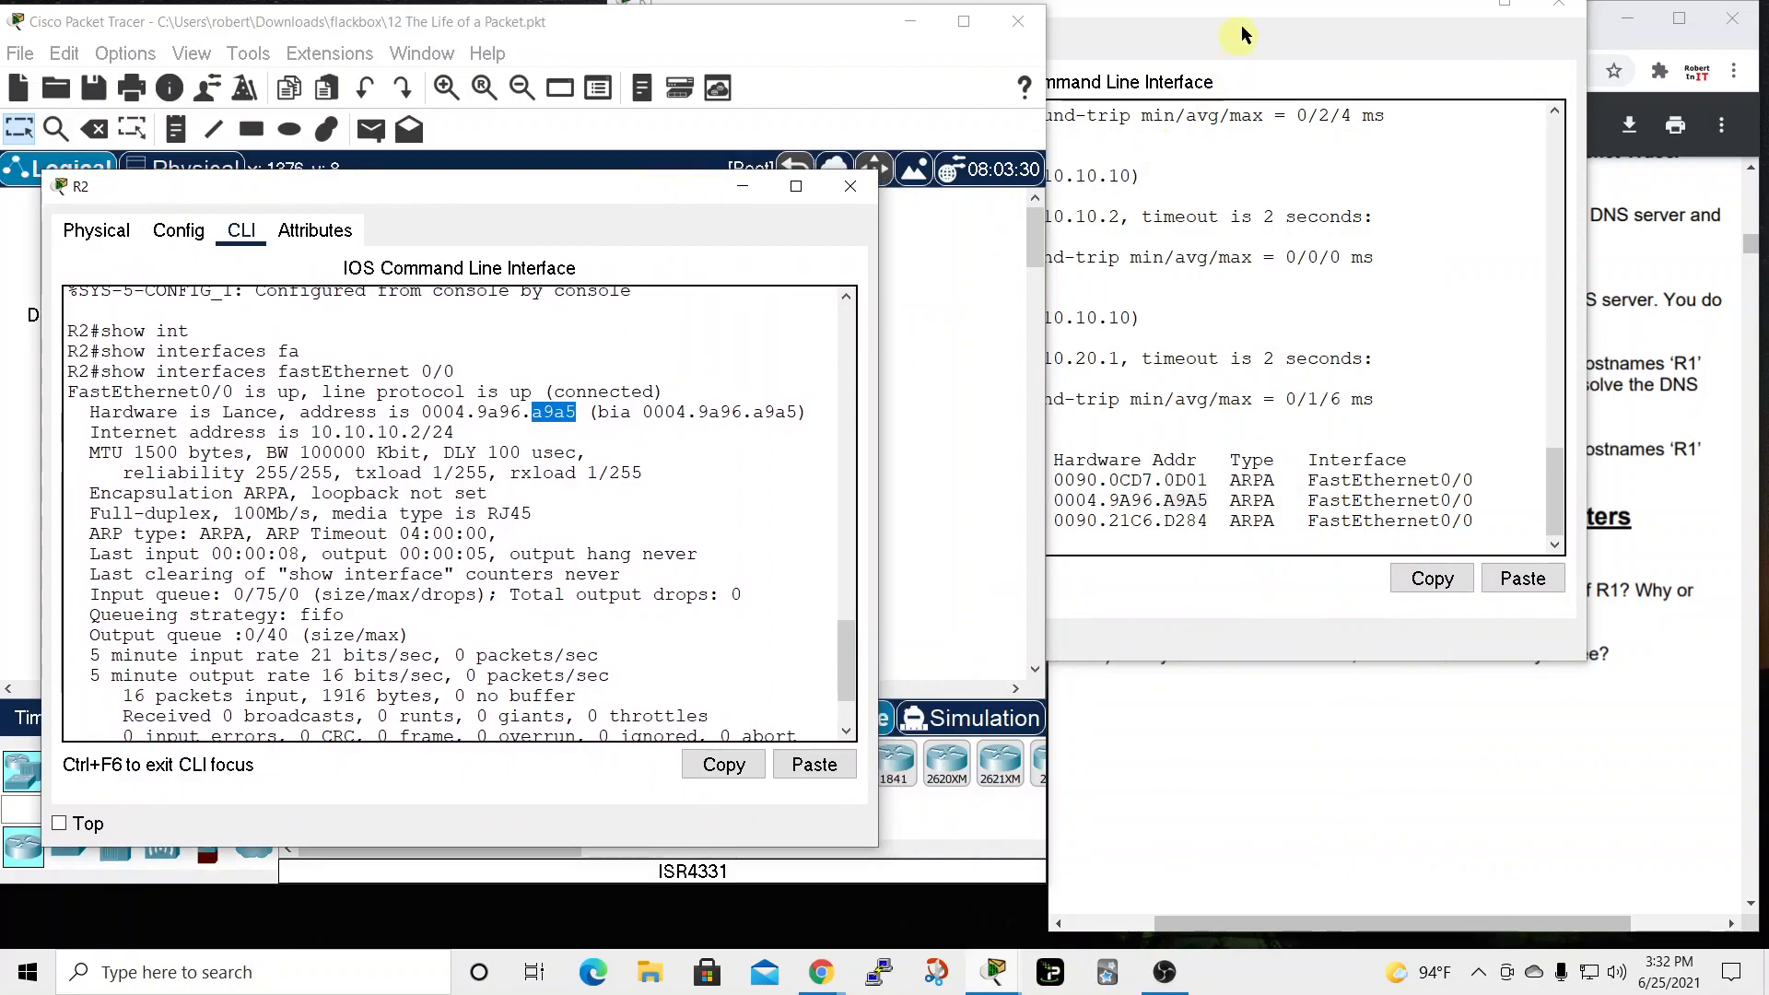
click(1239, 36)
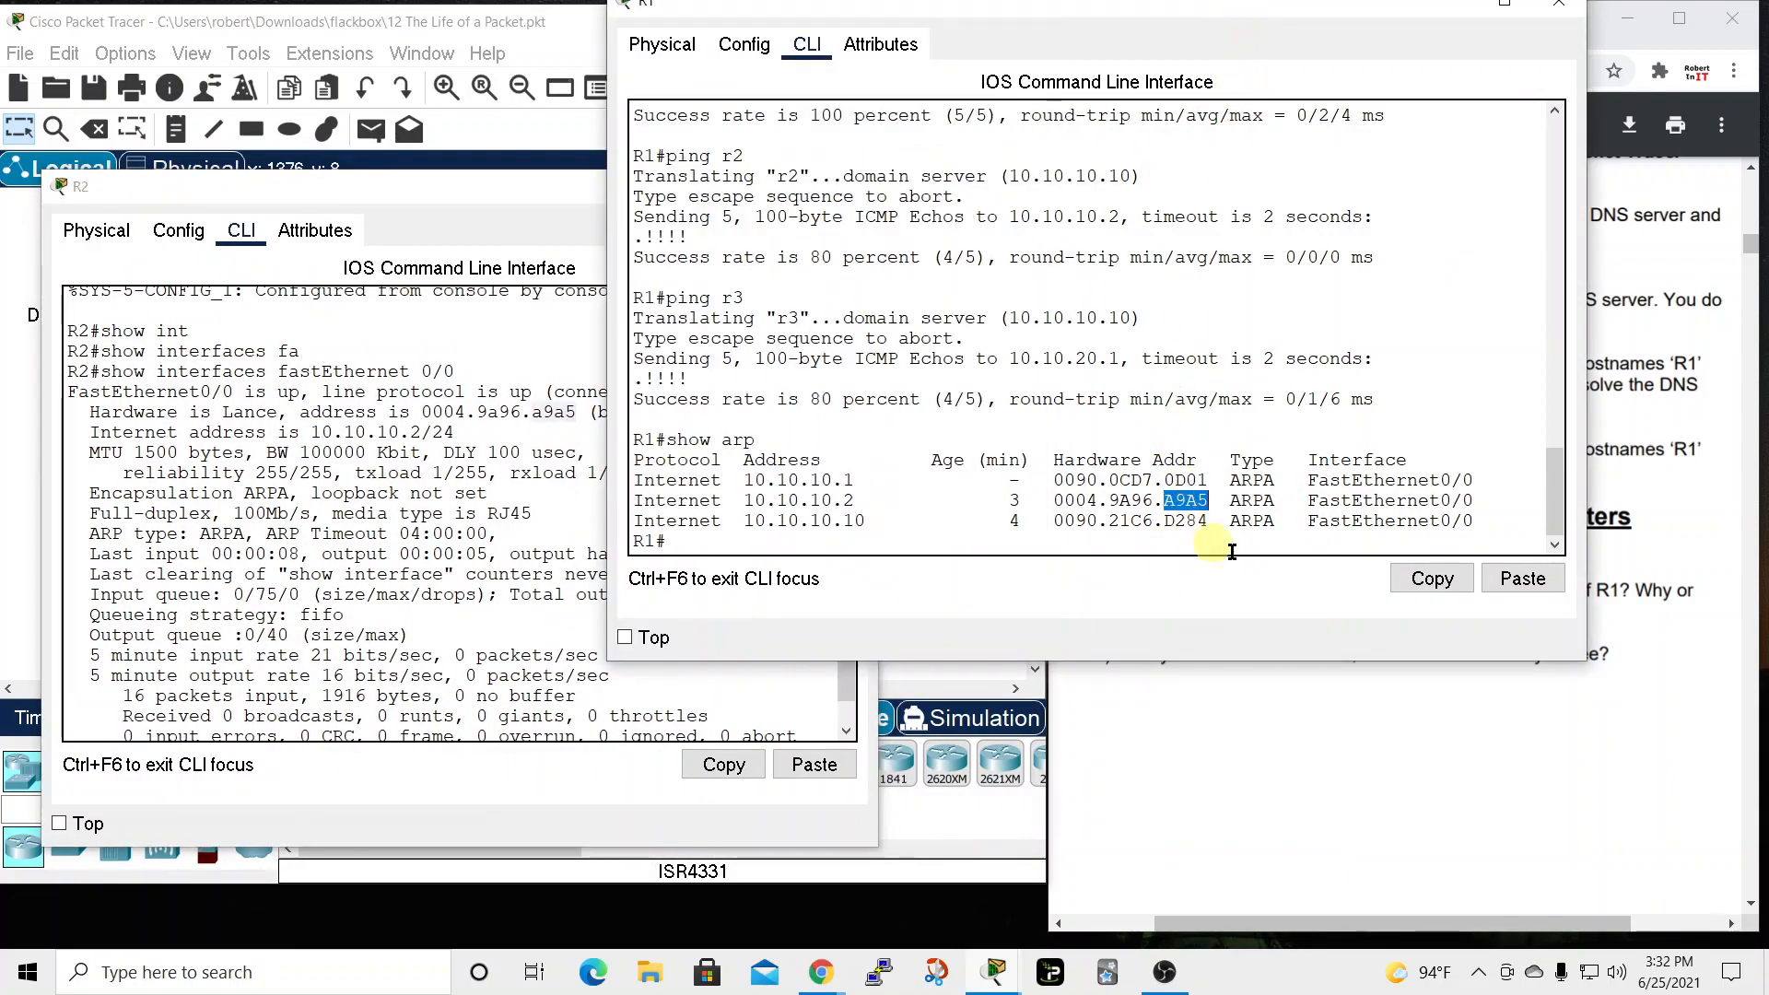
click(603, 197)
click(863, 184)
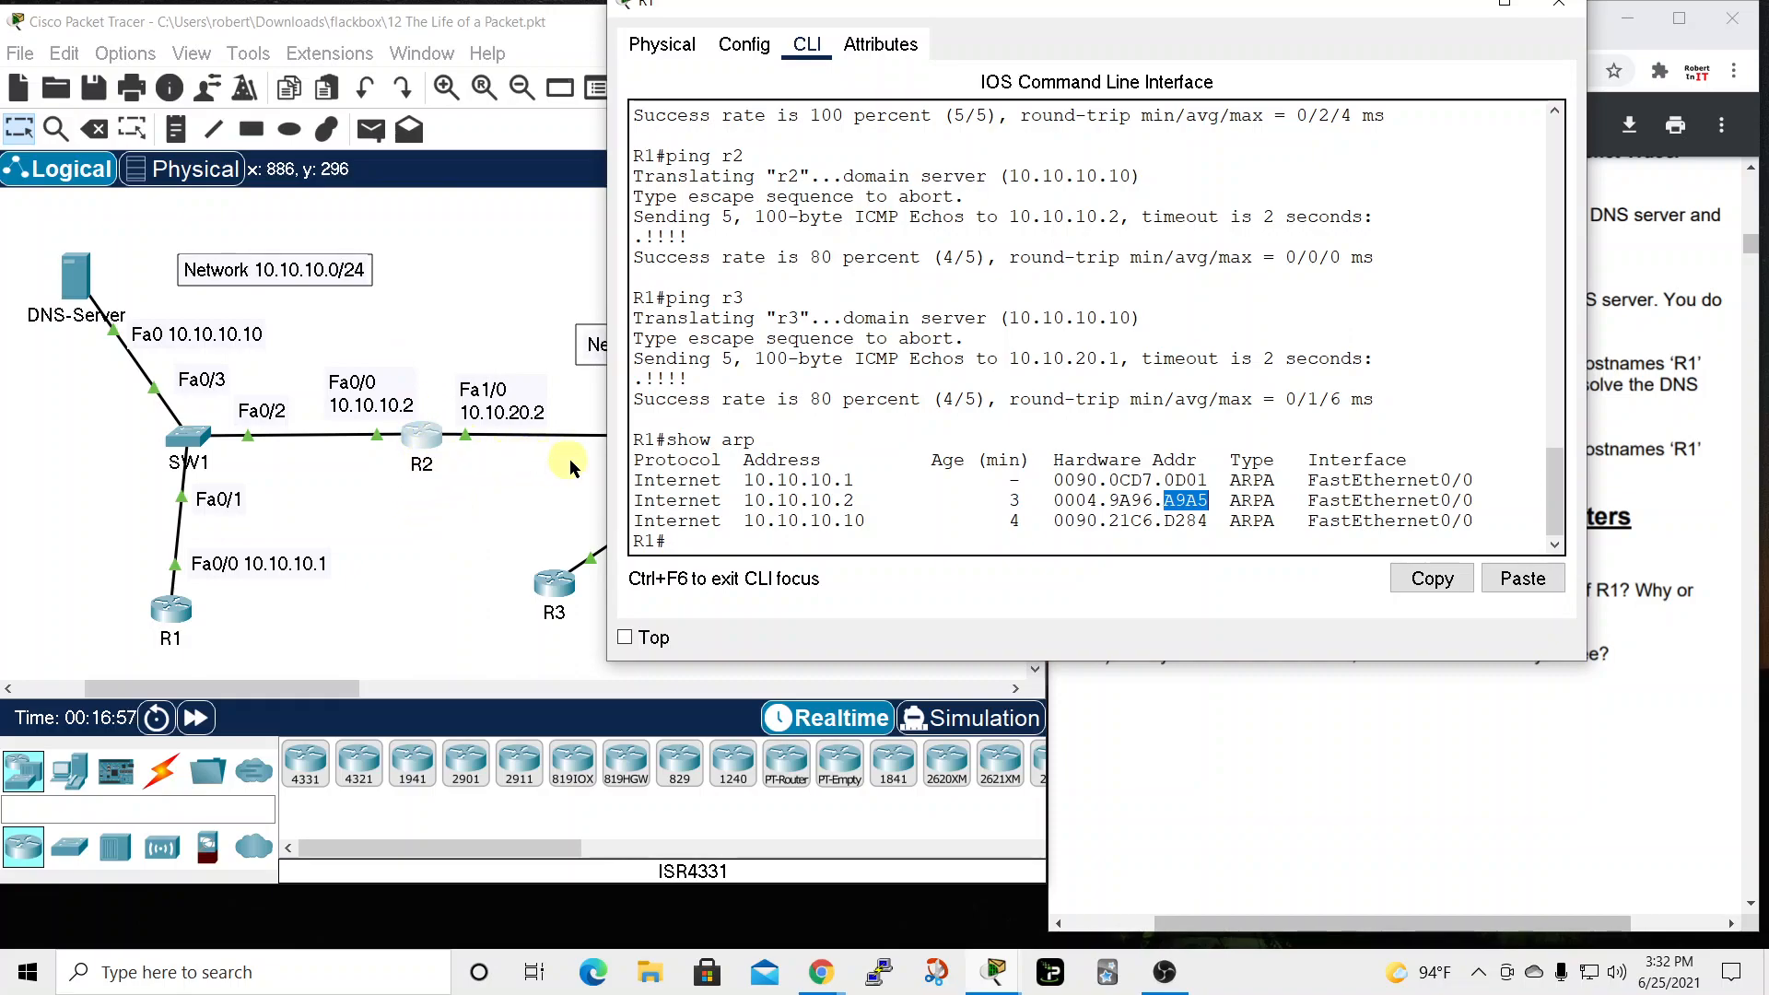
click(1551, 9)
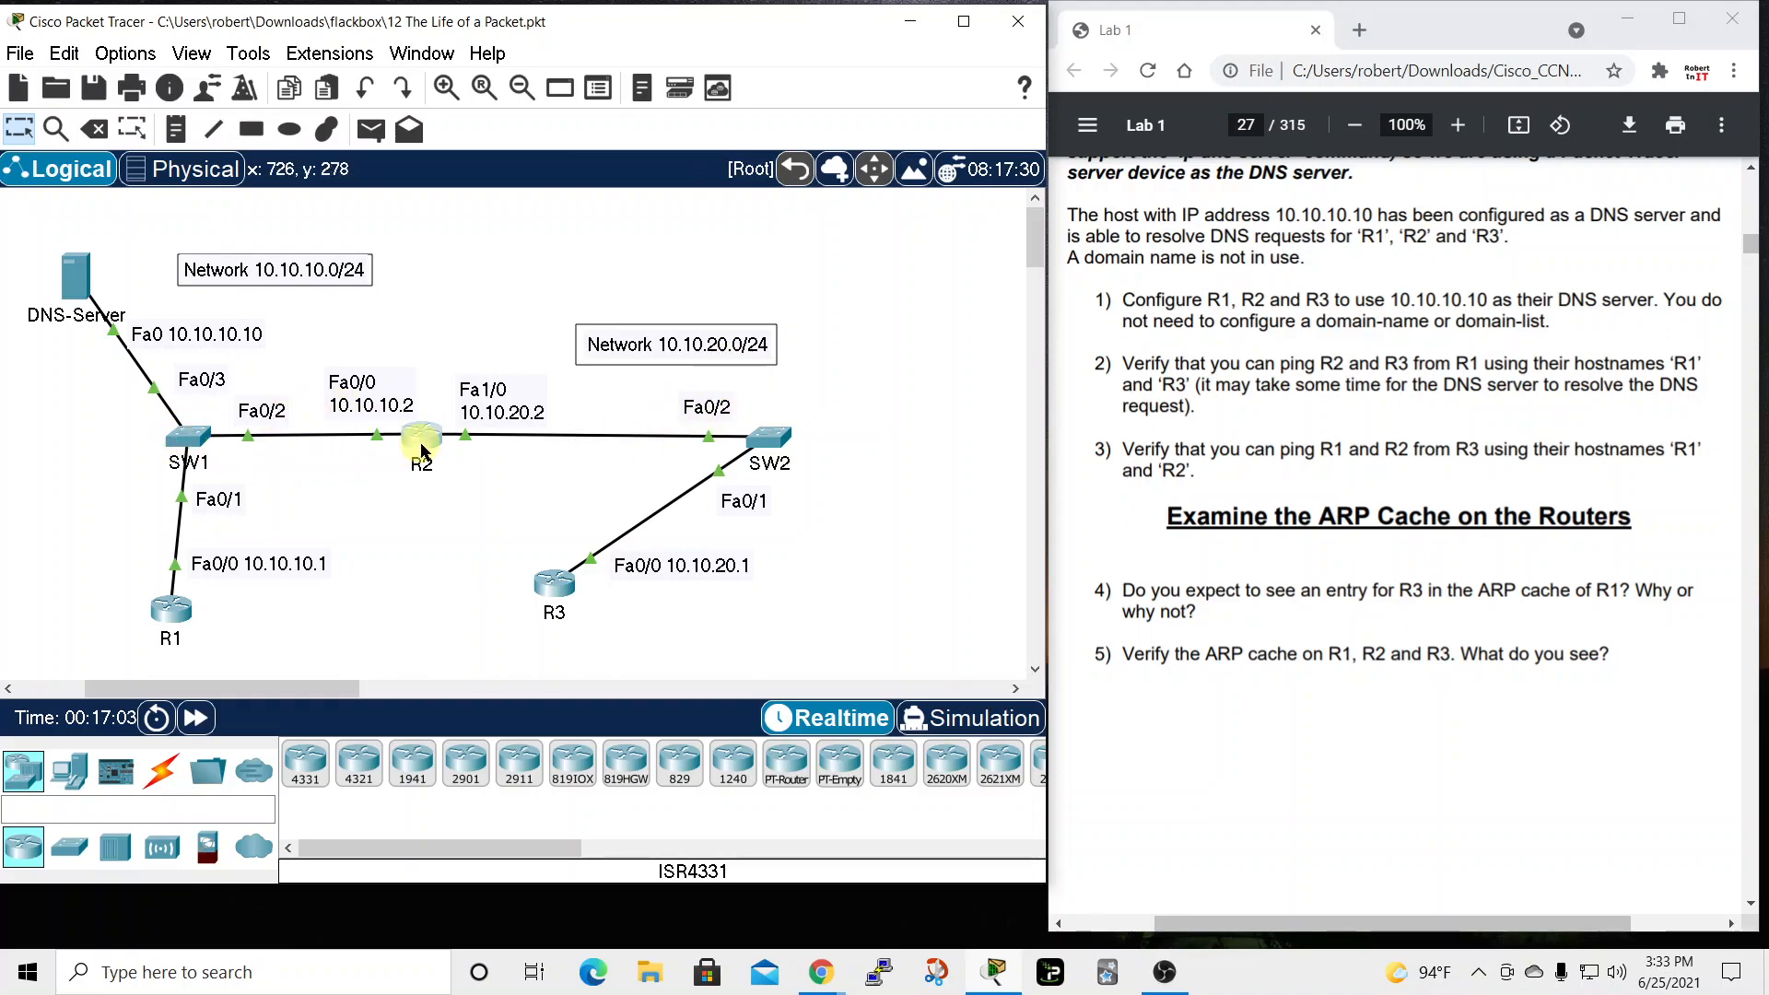
Display R3's ARP cache with show arp in a widened window and mark the end of the hardware address for 10.10.20.2
click(559, 590)
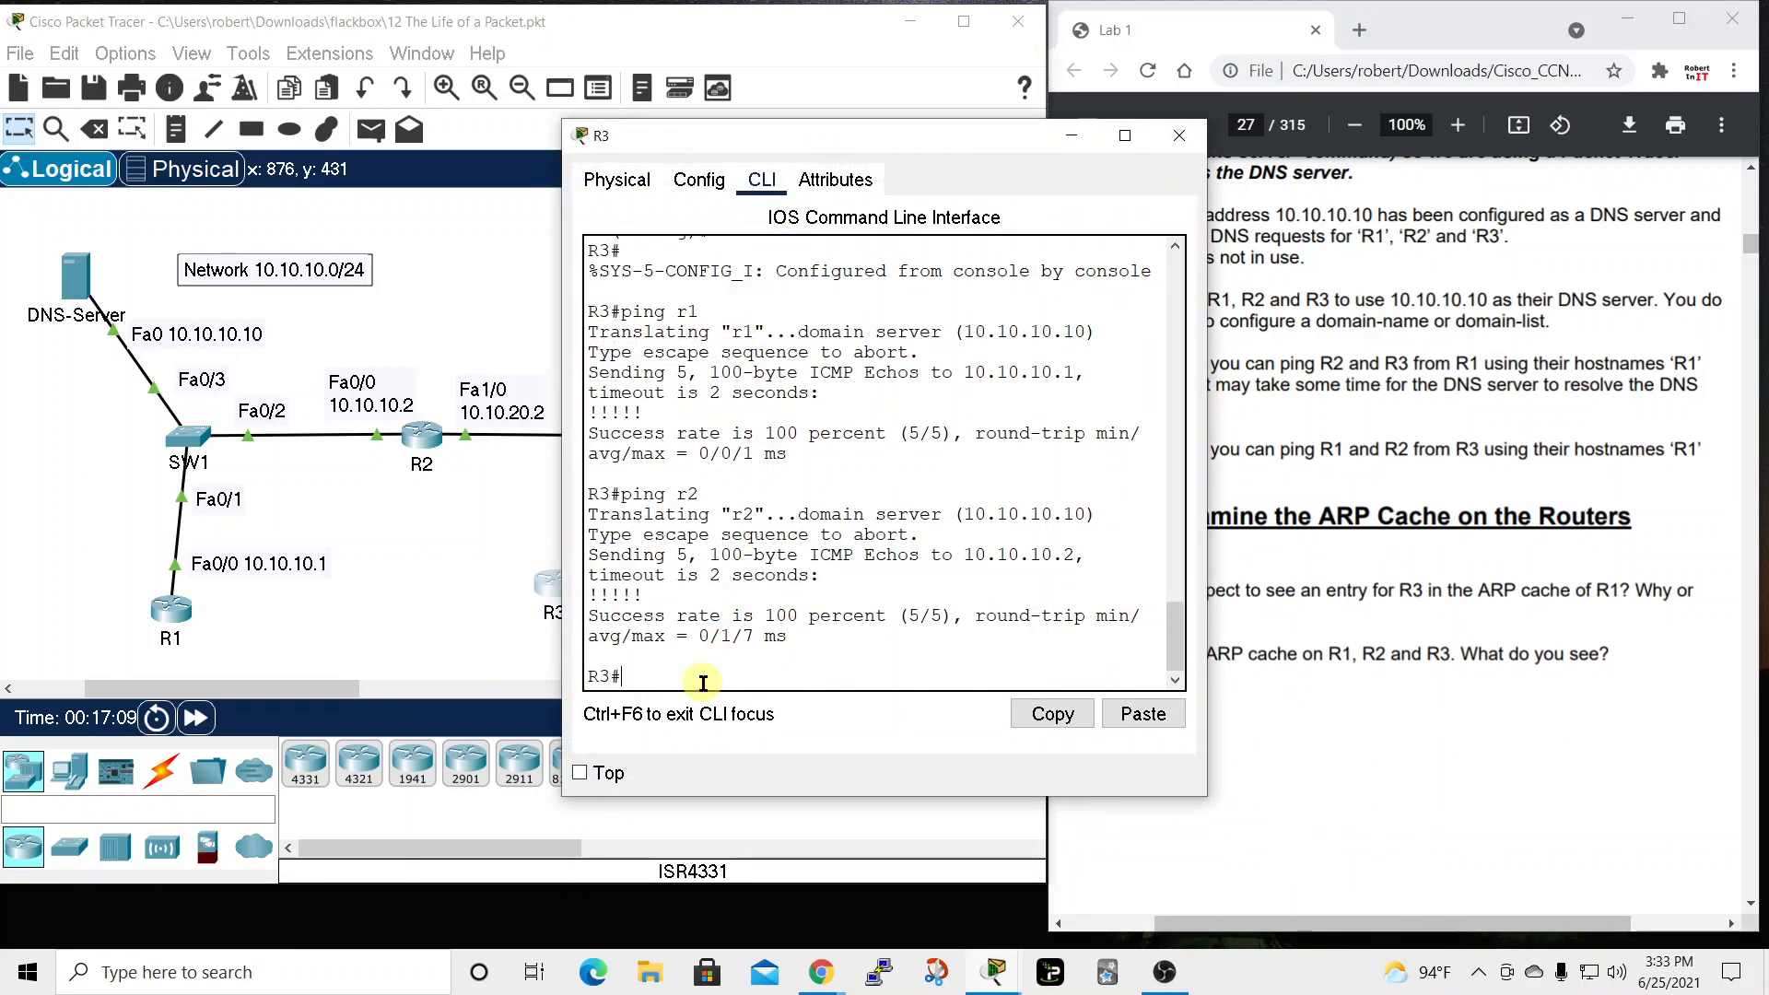
text(show arp)
key(Return)
drag(1210, 544, 1571, 545)
drag(1185, 143, 1384, 57)
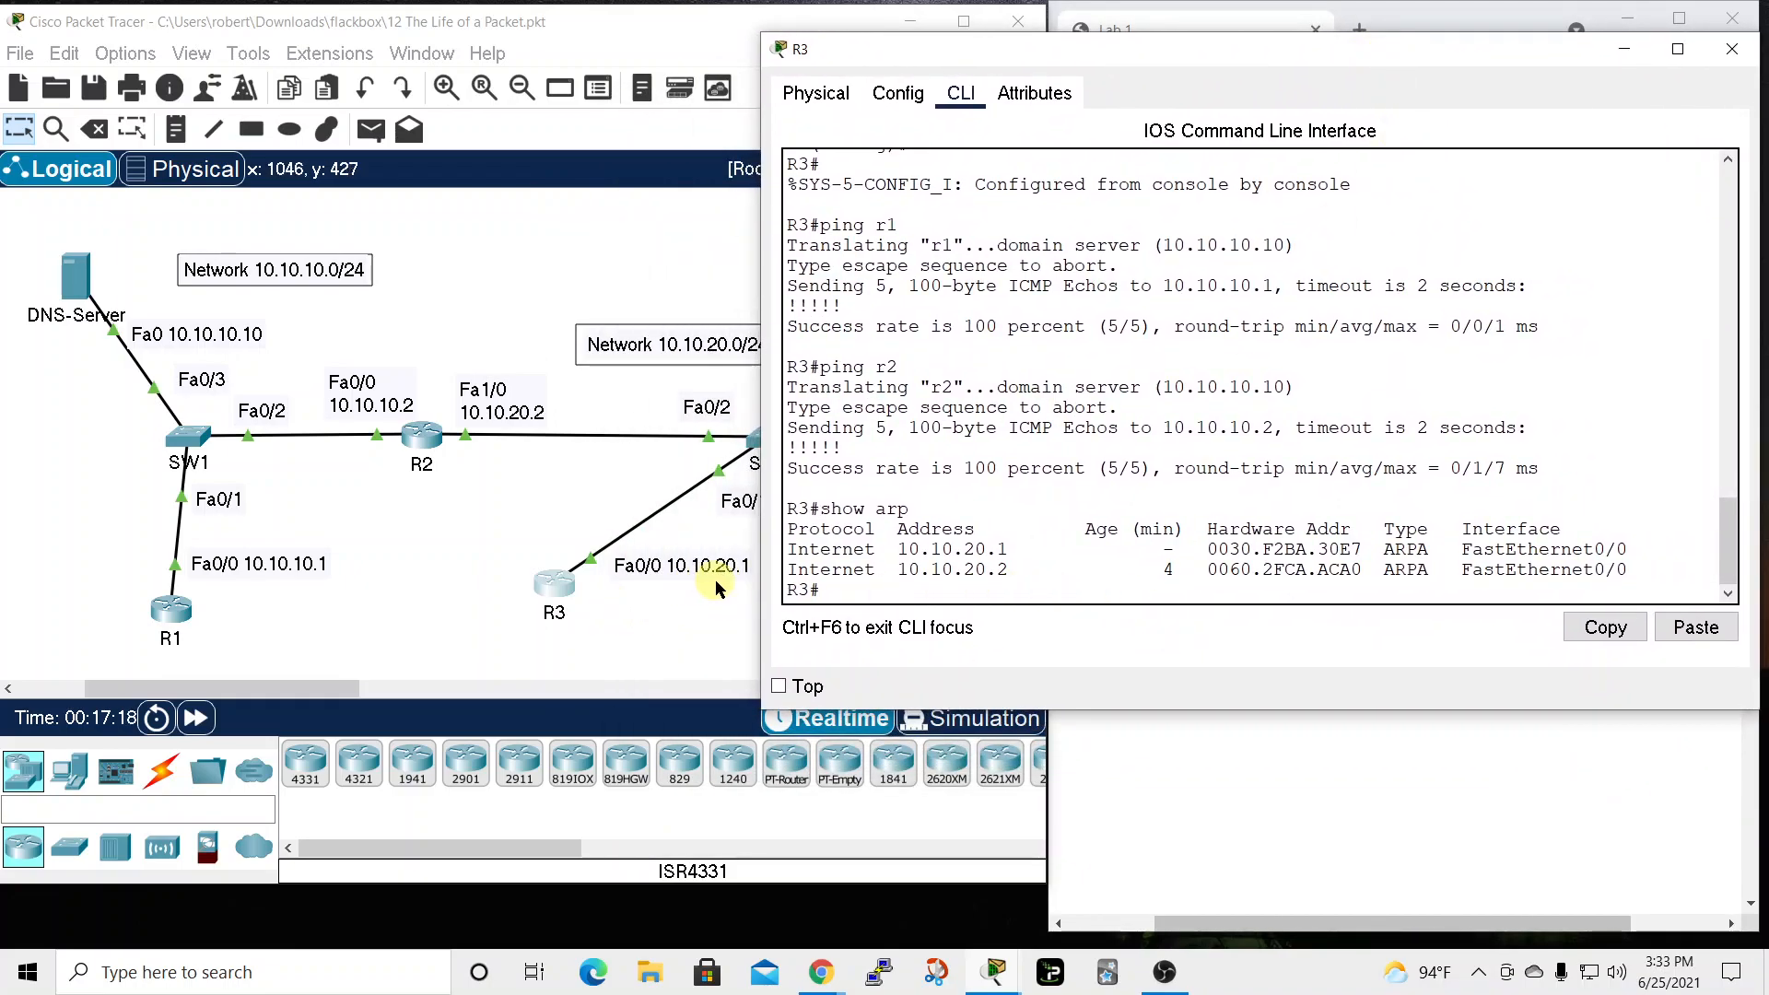
mouse_move(1116, 59)
mouse_down()
mouse_move(1200, 49)
mouse_move(1135, 78)
mouse_up()
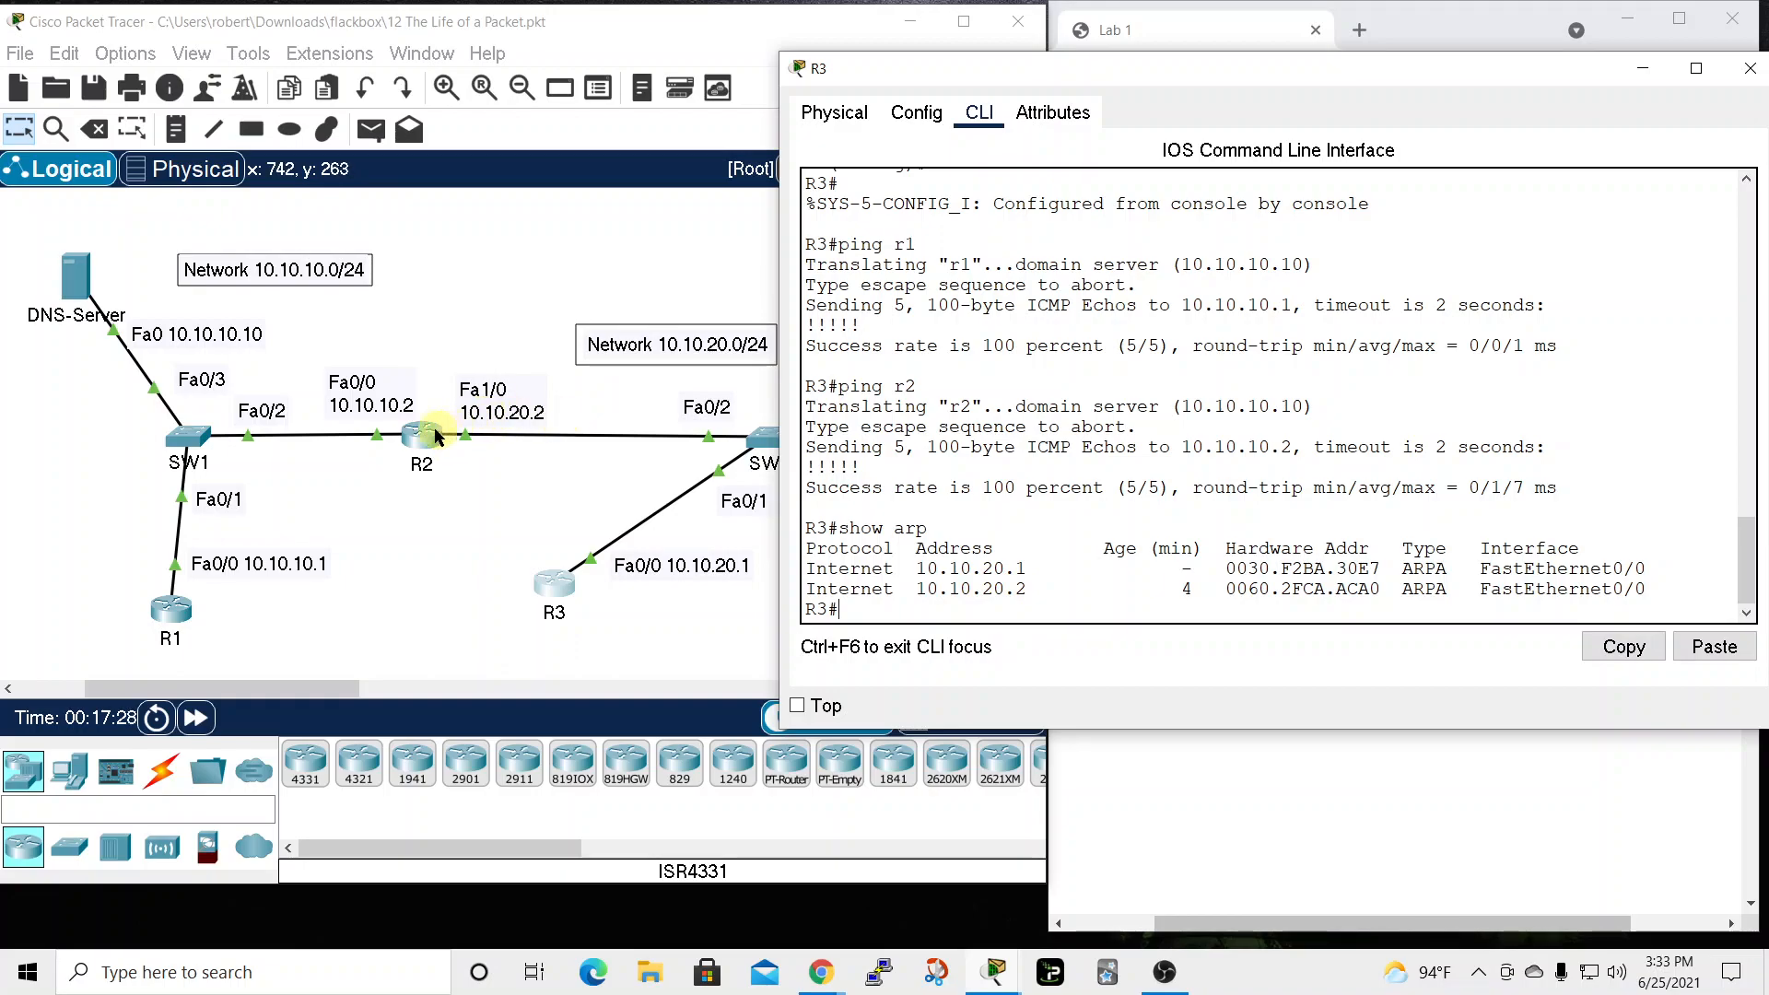
double_click(1347, 588)
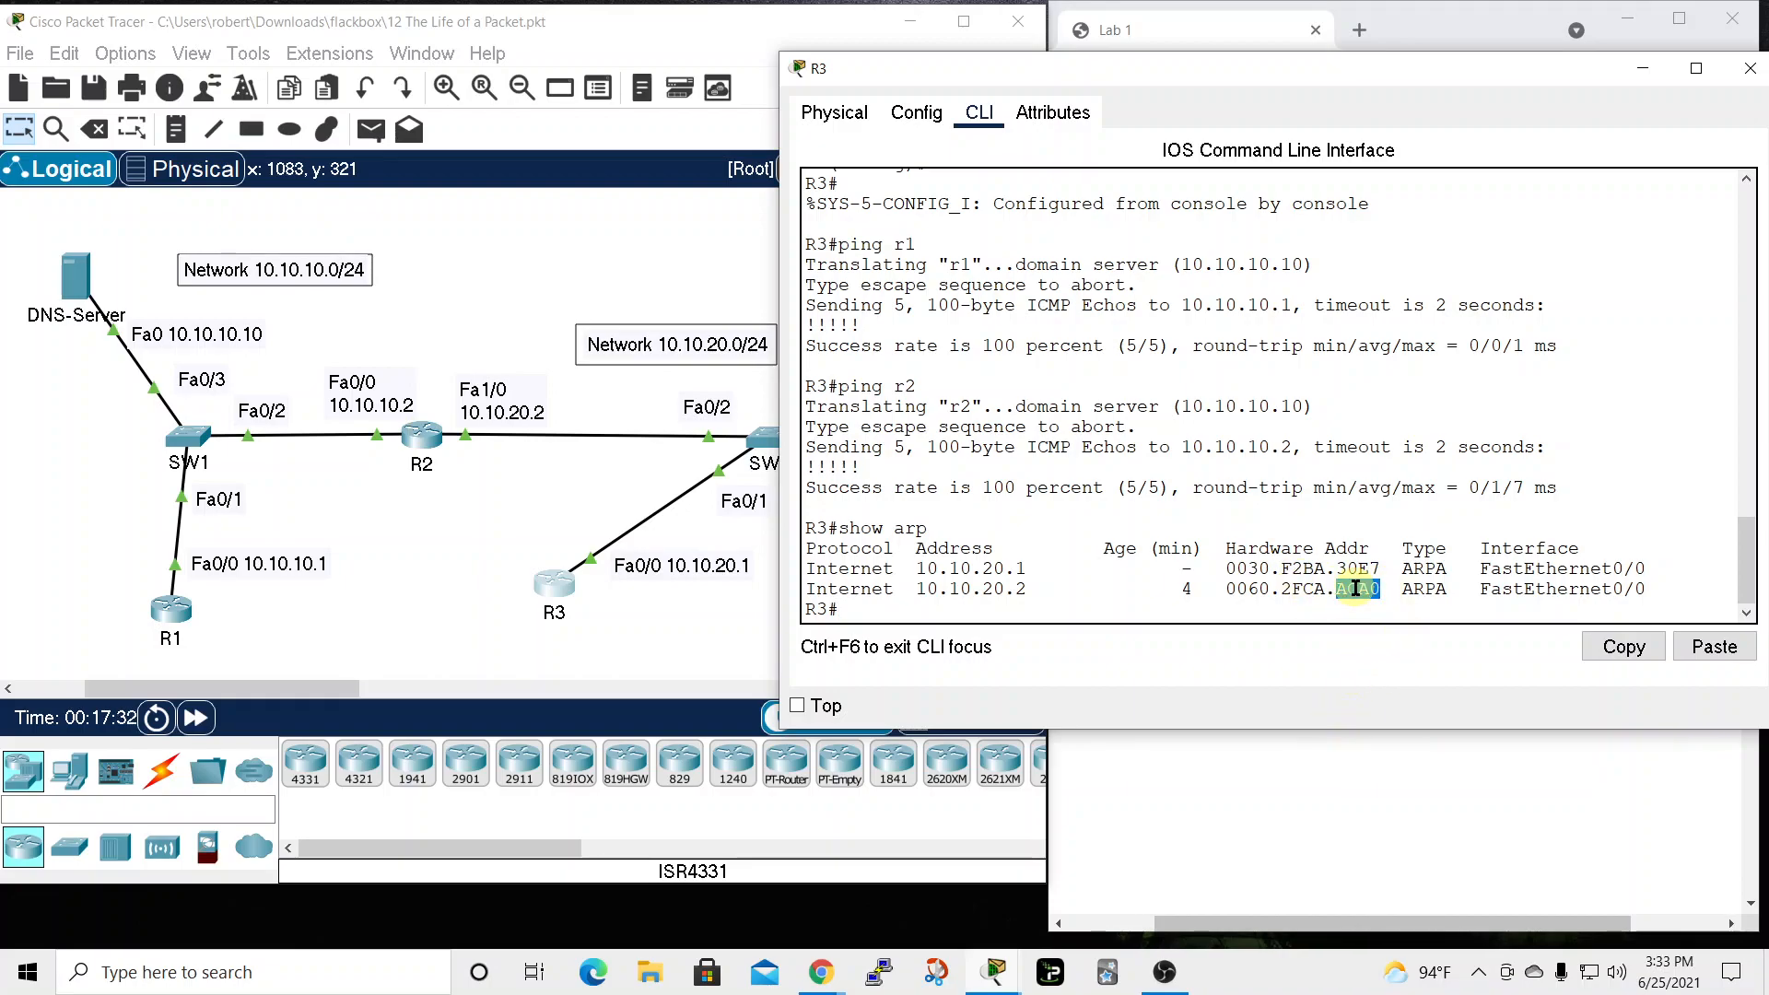
Finish R2's paged interface output and display its other LAN interface with show interfaces fastEthernet 1/0
click(421, 444)
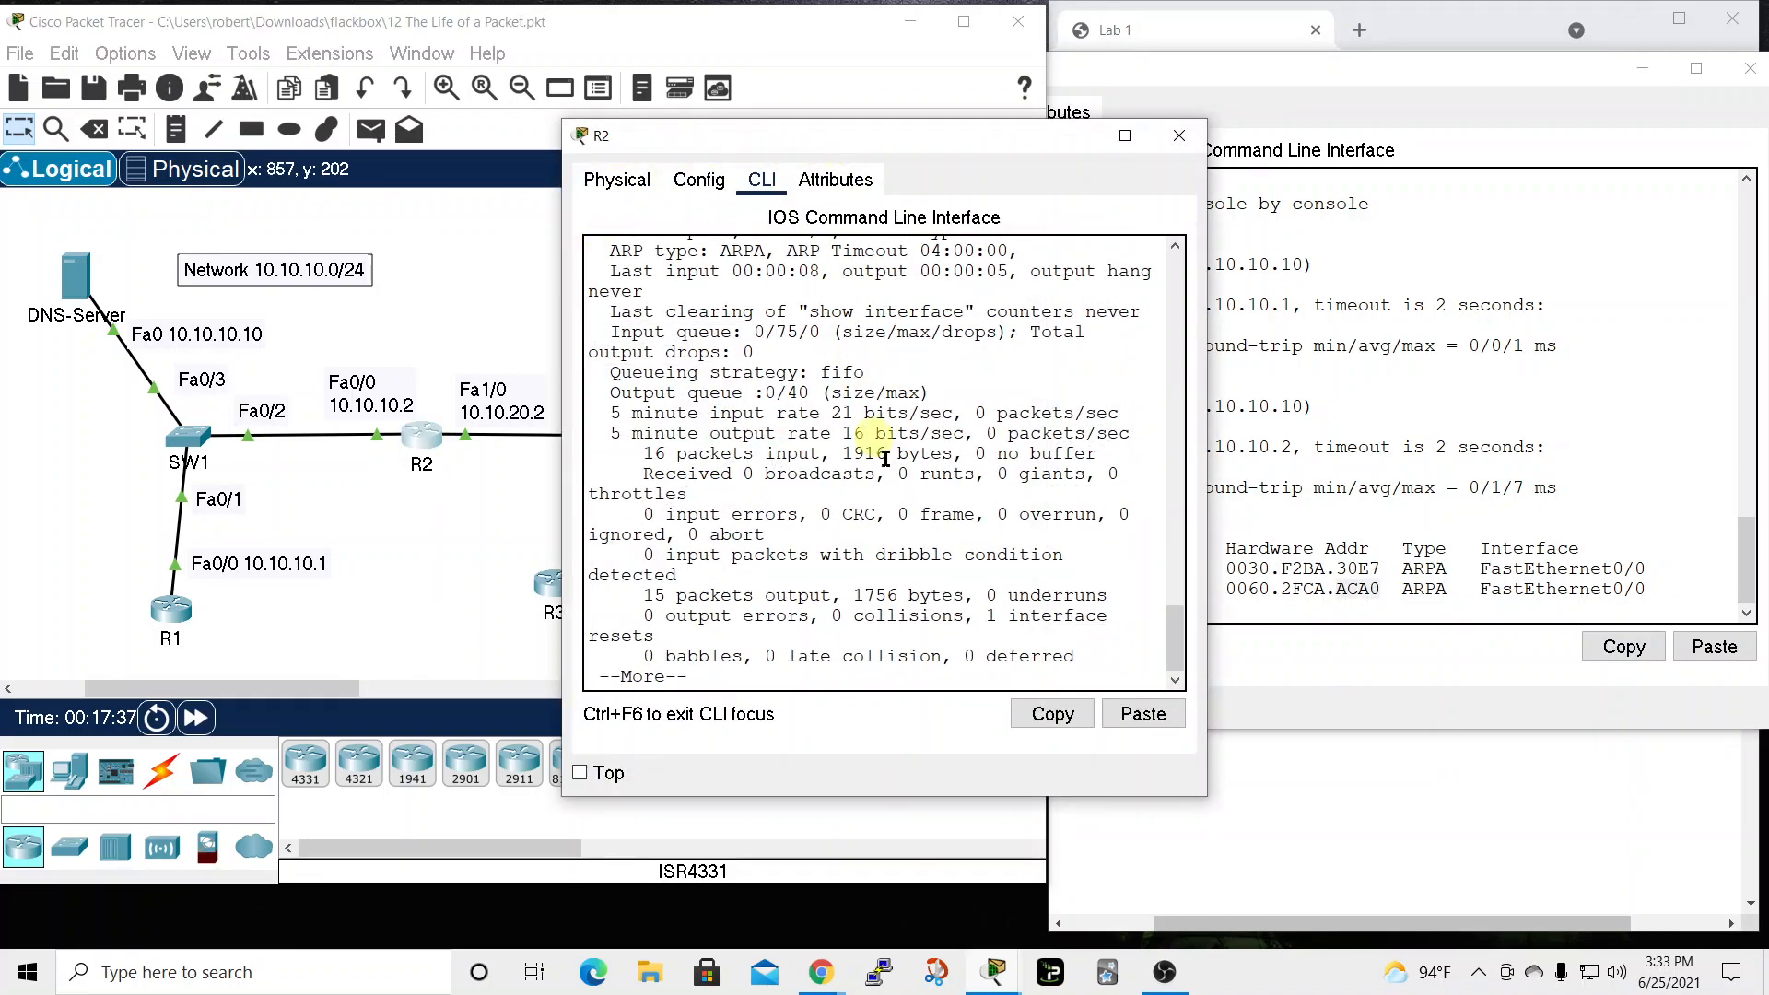
key(space)
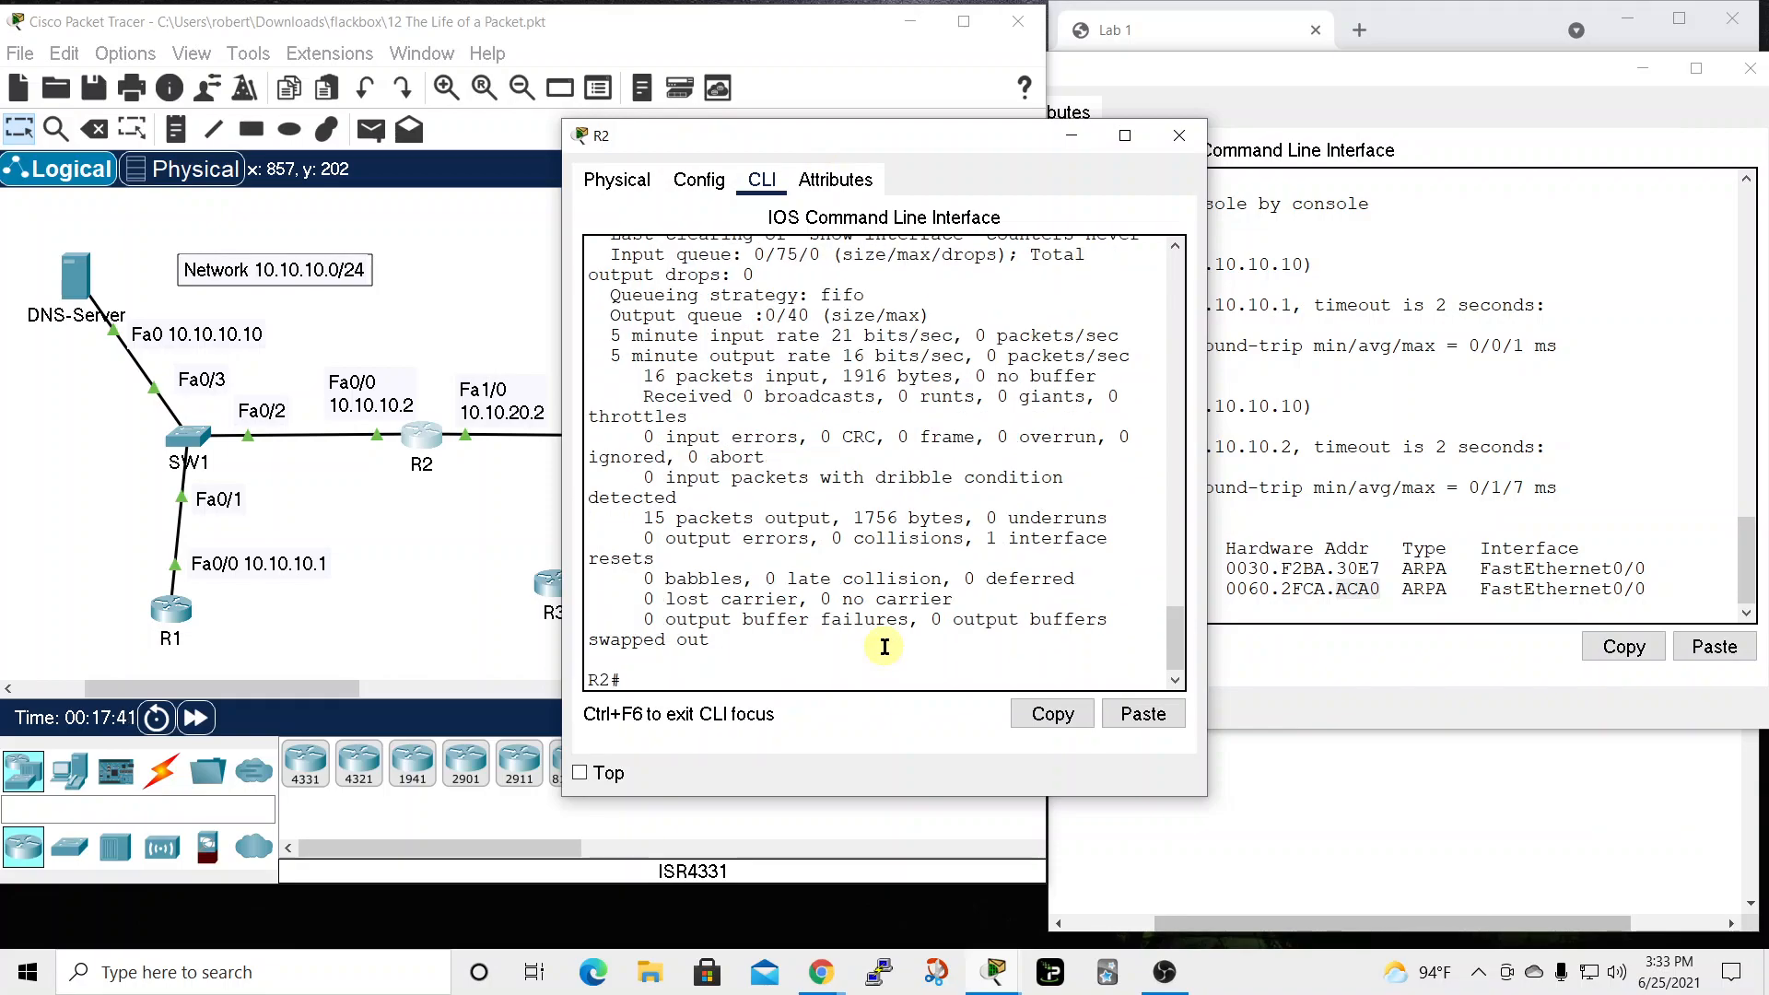
key(Up)
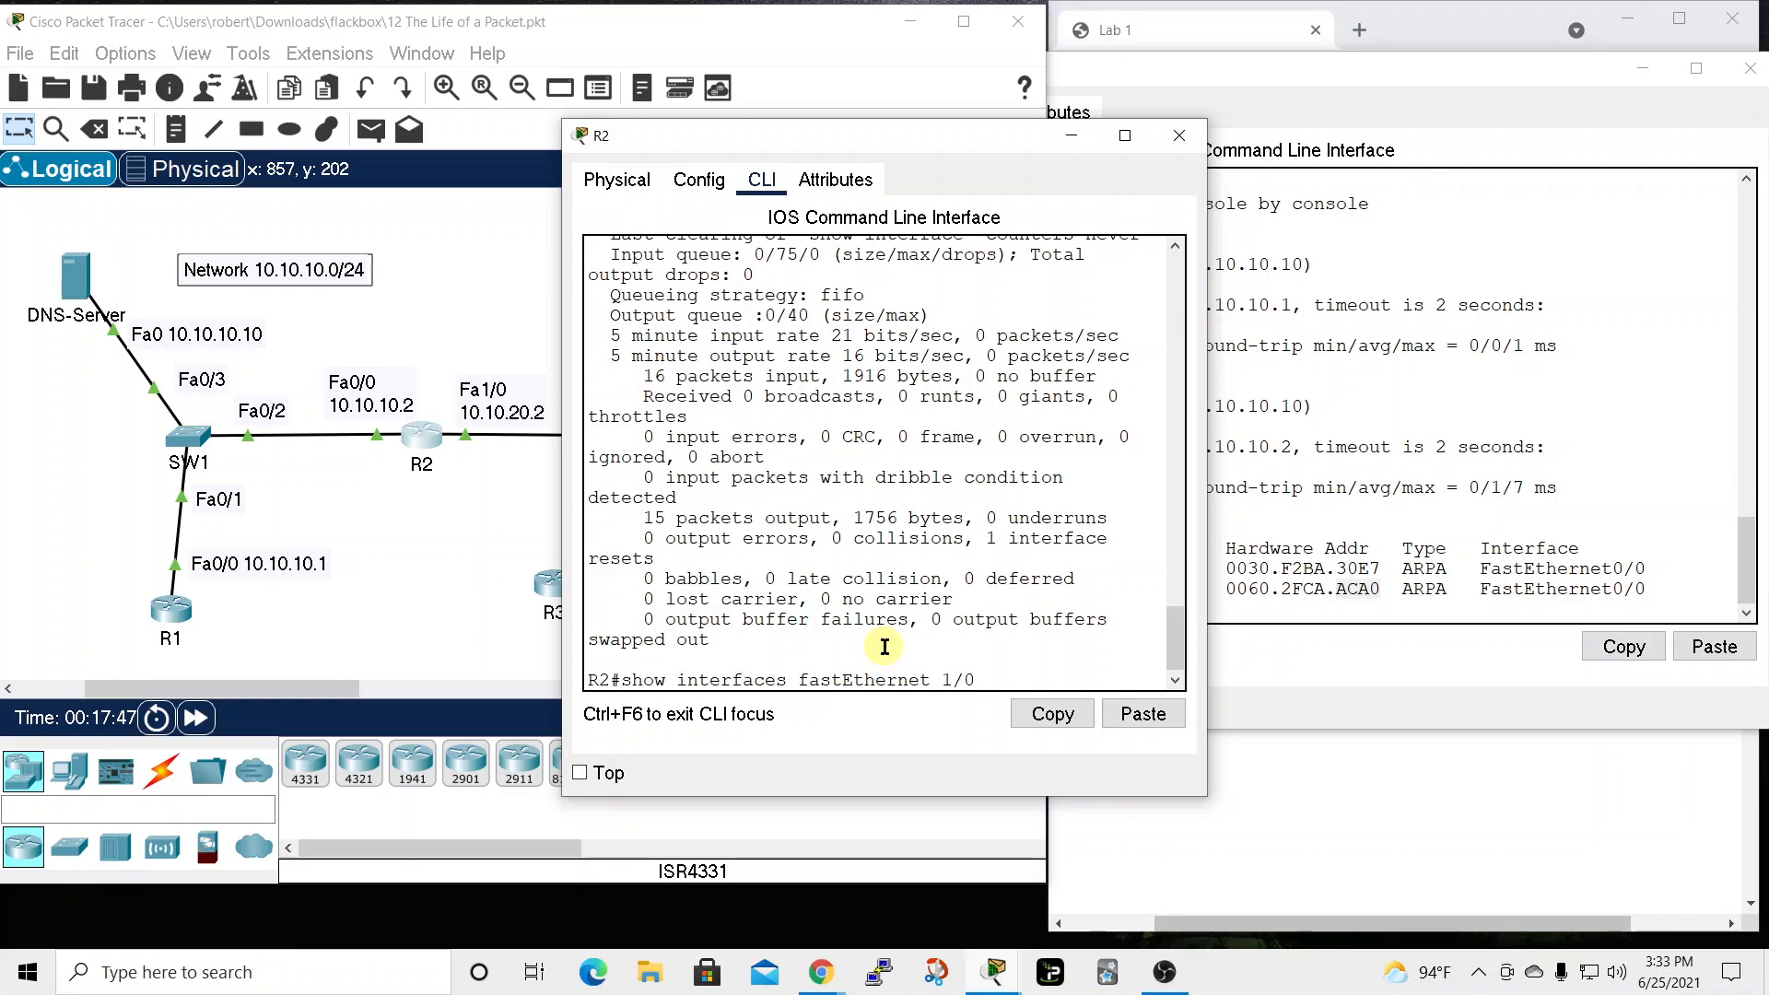
key(Return)
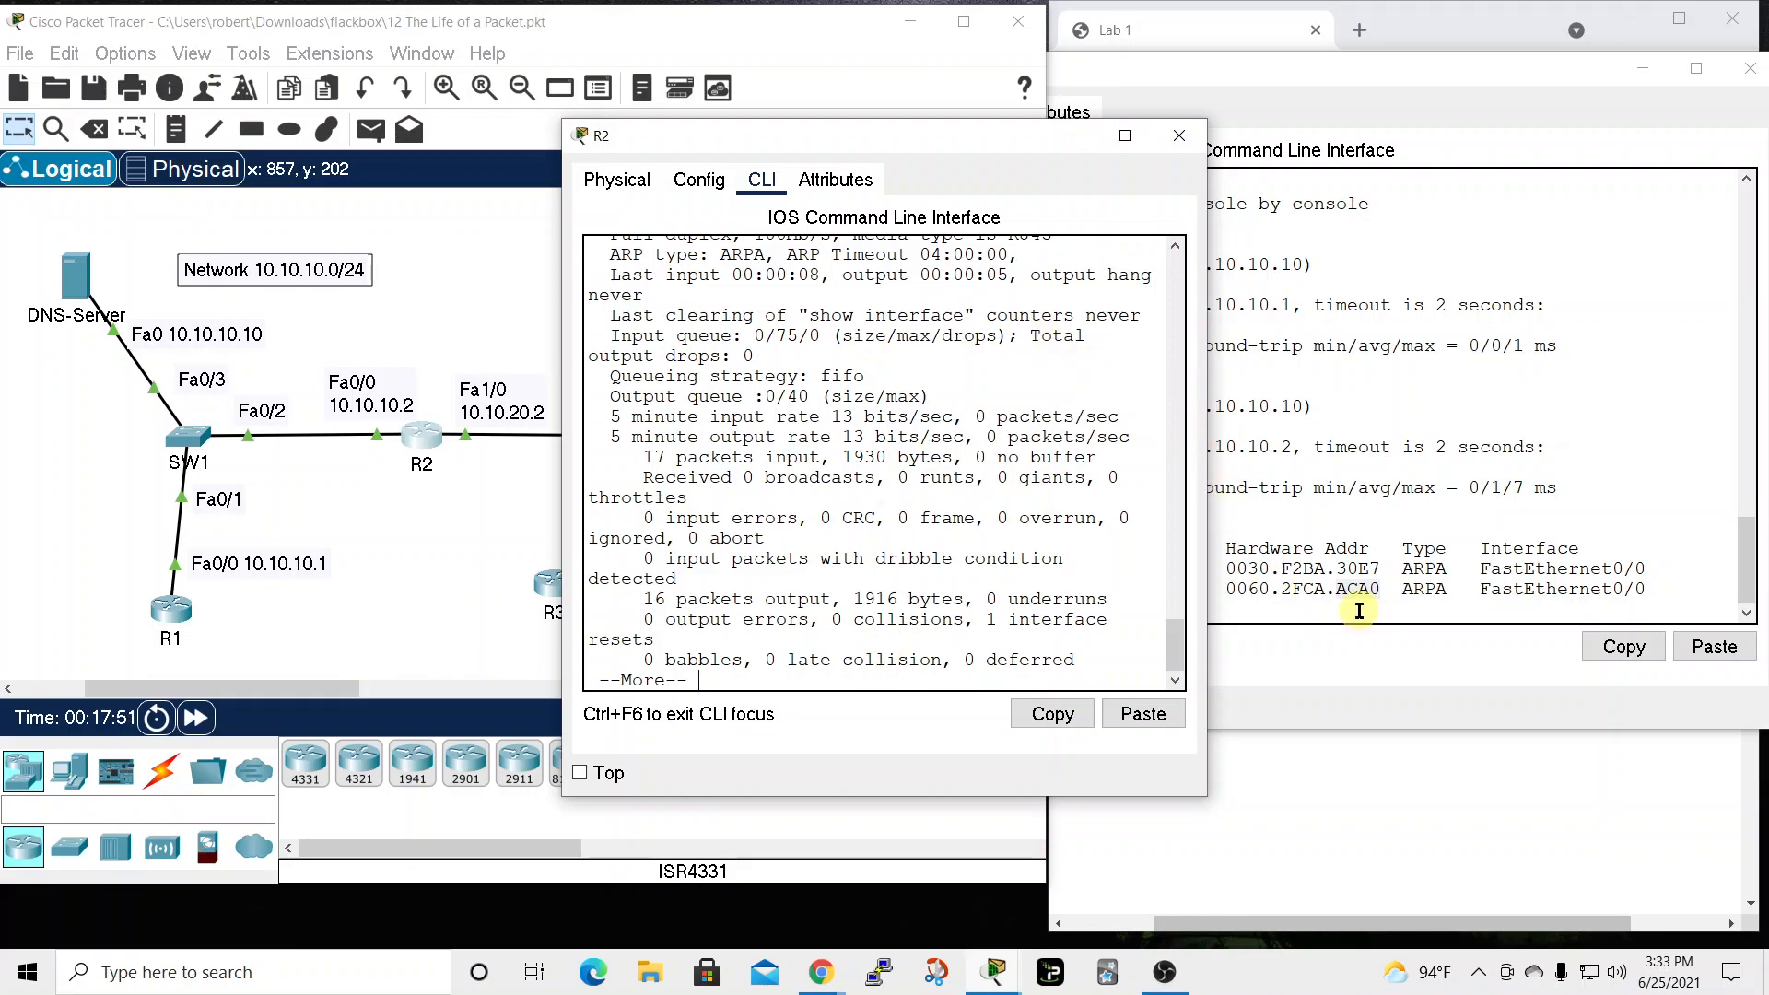
Compare R2's FastEthernet1/0 hardware address with R3's ARP entry for 10.10.20.2, closing R2's window and returning to R3
drag(1207, 550, 1312, 551)
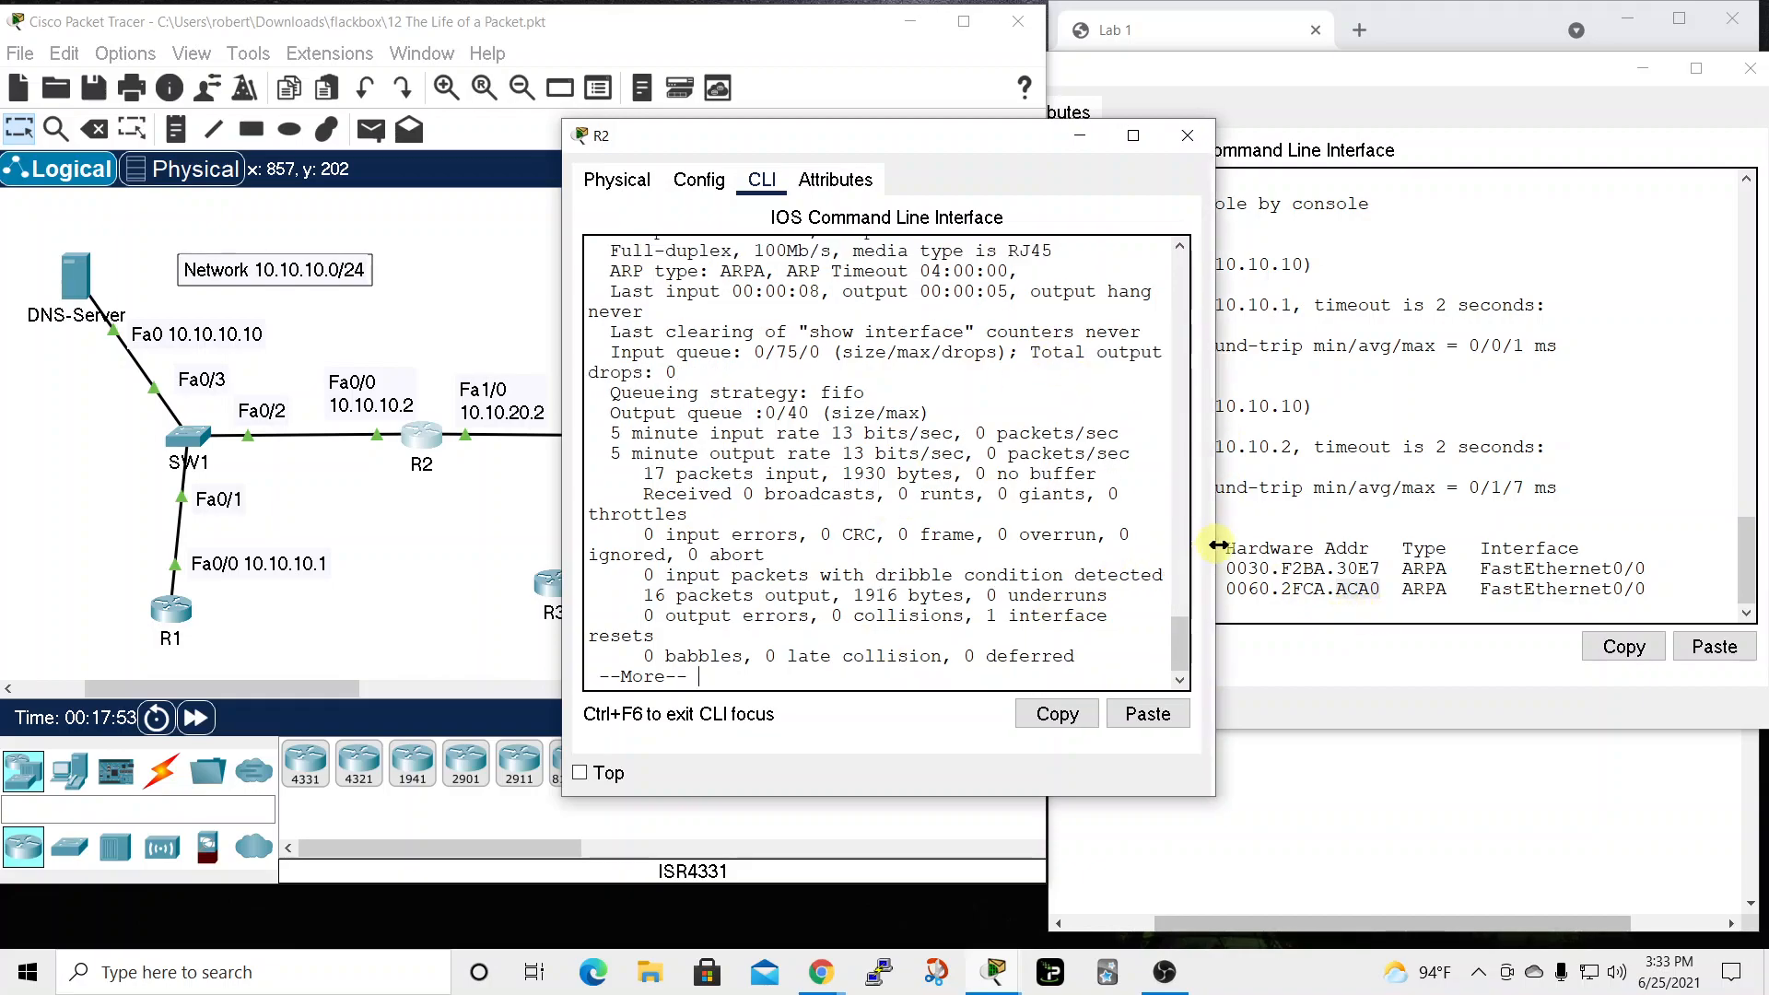
scroll(1088, 479, up, 4)
scroll(1087, 476, down, 1)
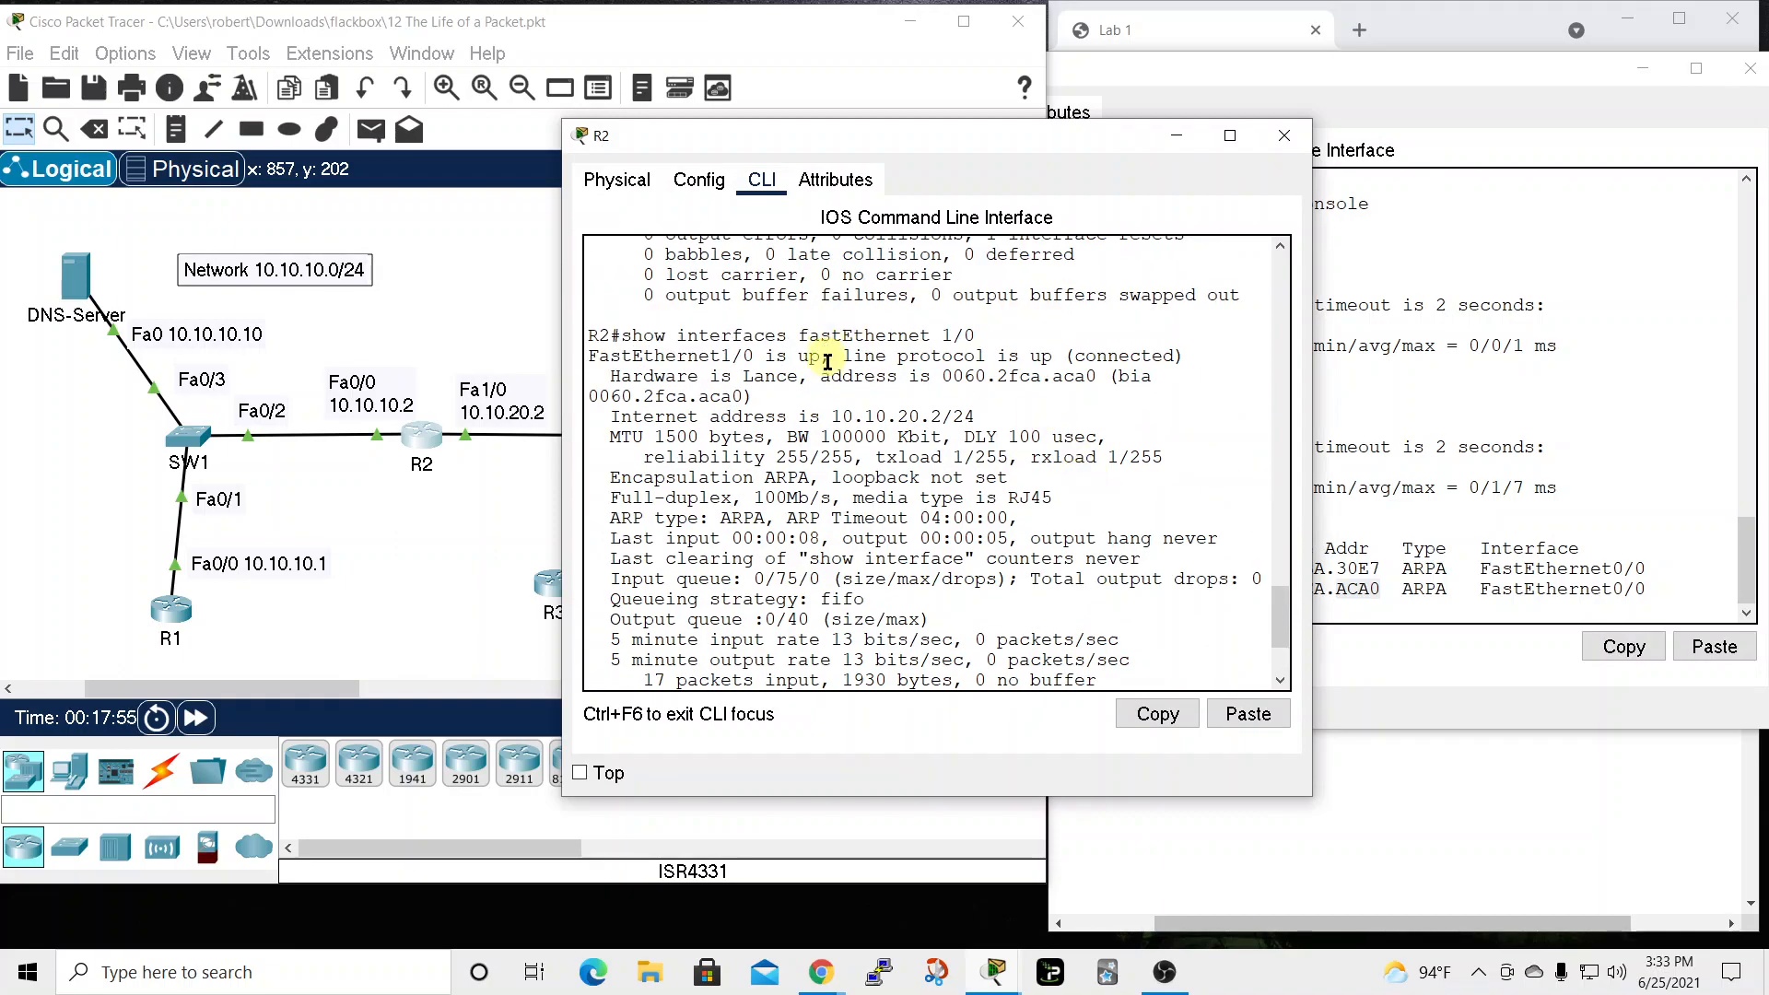
drag(1052, 377, 1097, 378)
drag(1121, 151, 916, 139)
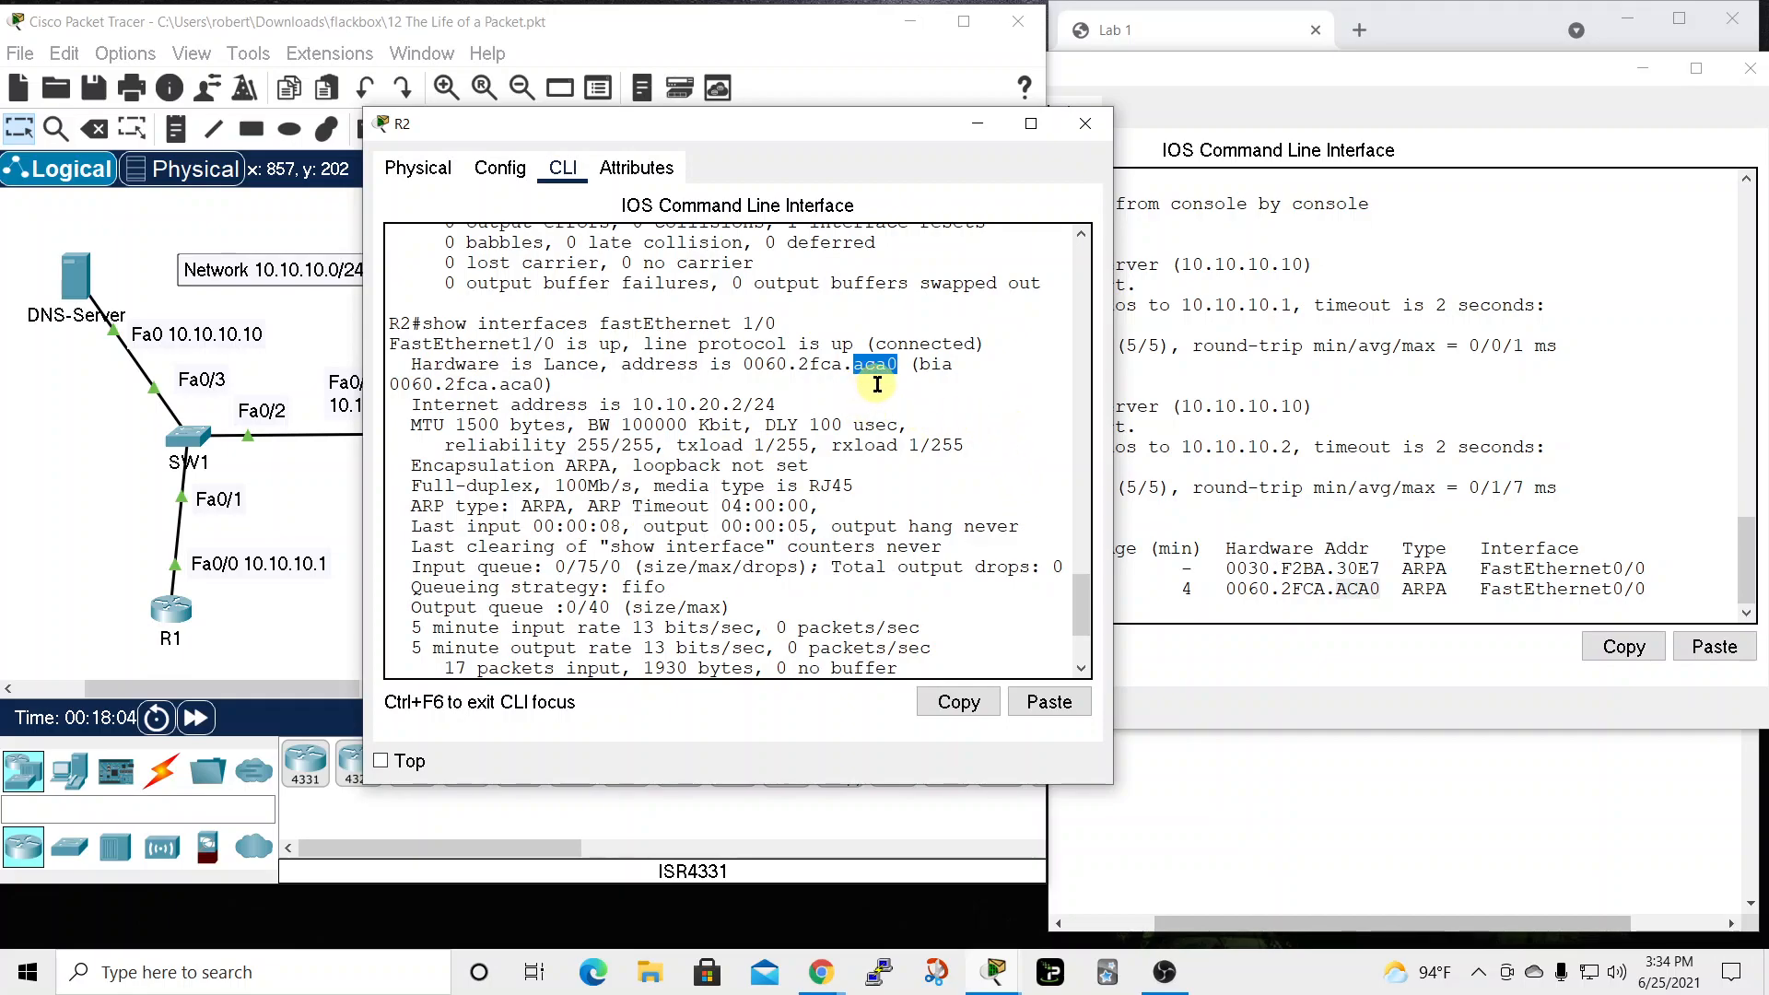
click(1087, 123)
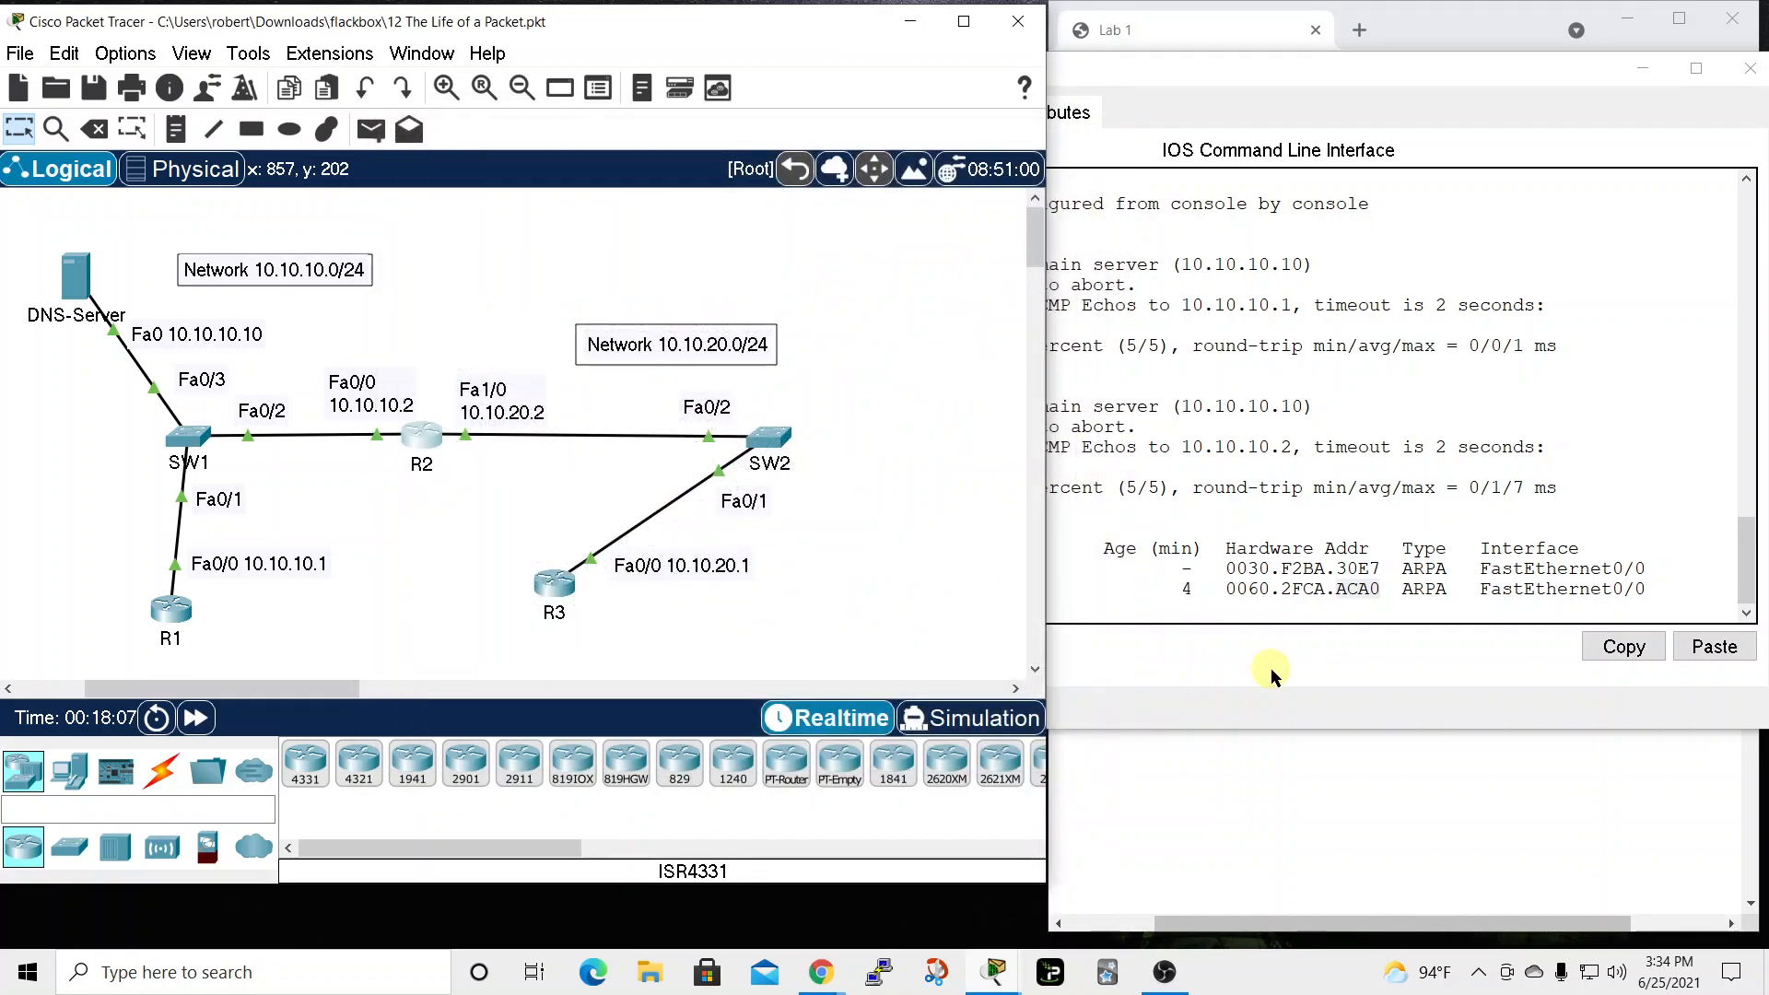
click(1445, 79)
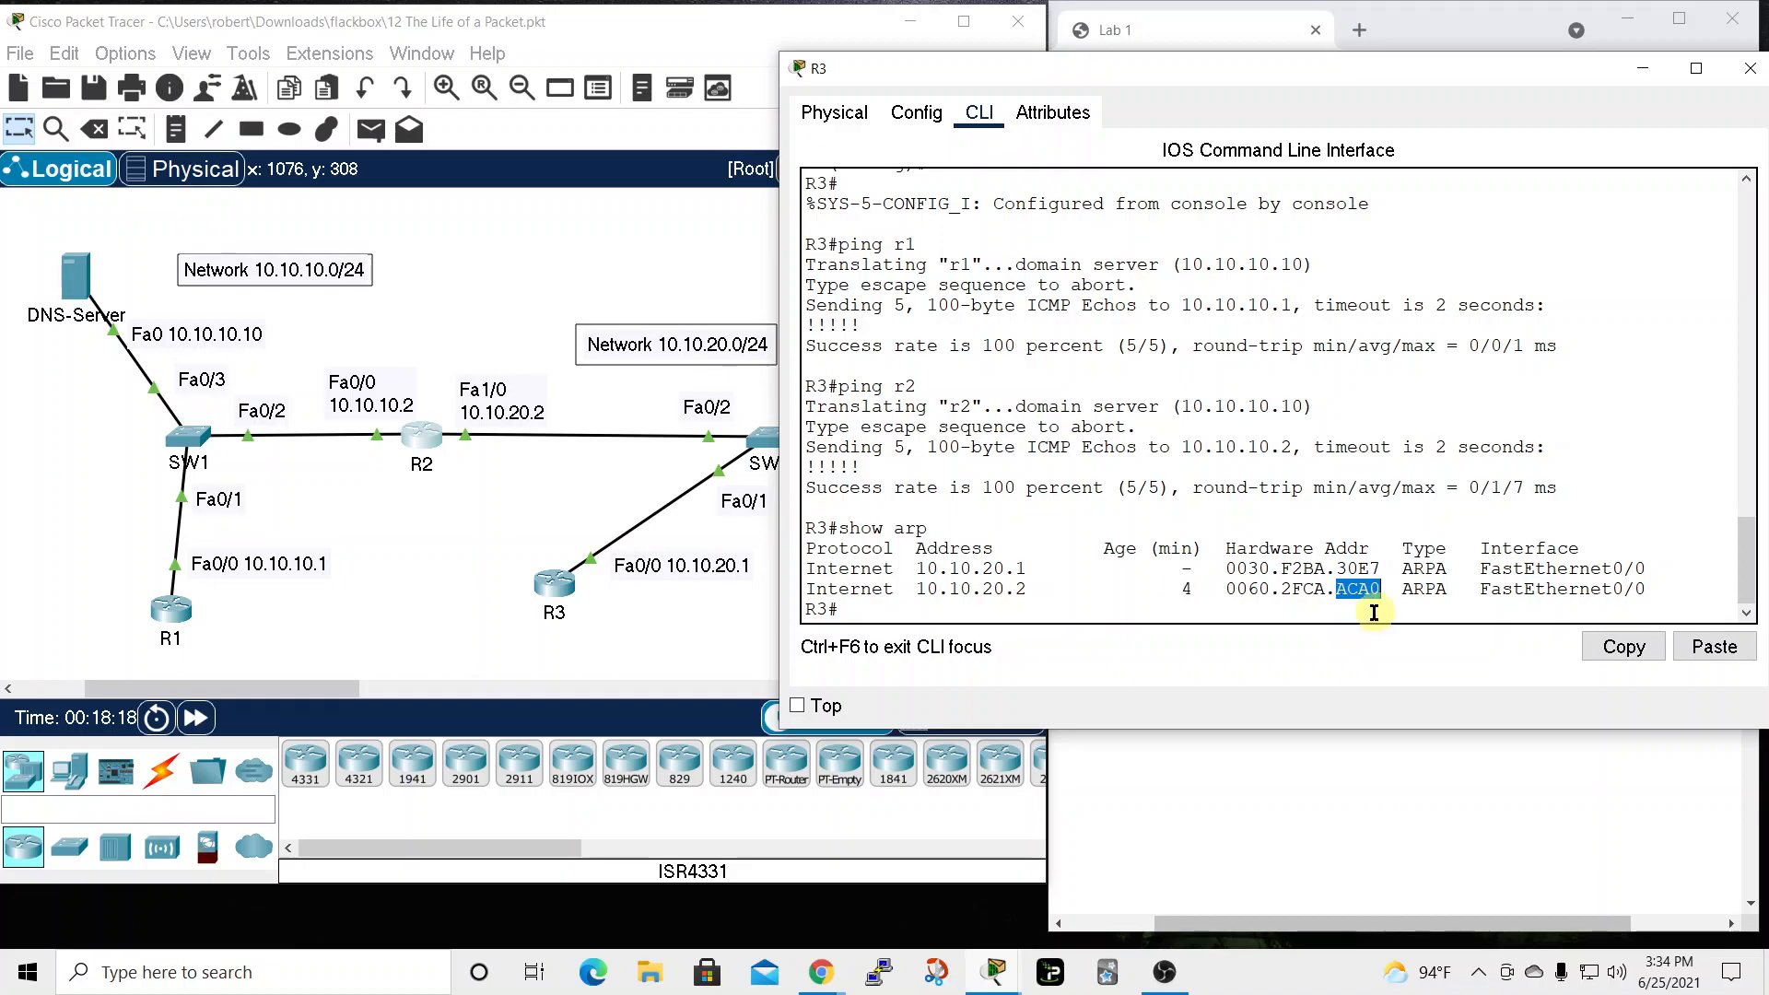
Close R3's window, reopen R2's command line and page through the rest of its interface output
drag(1469, 79, 1400, 79)
click(1675, 83)
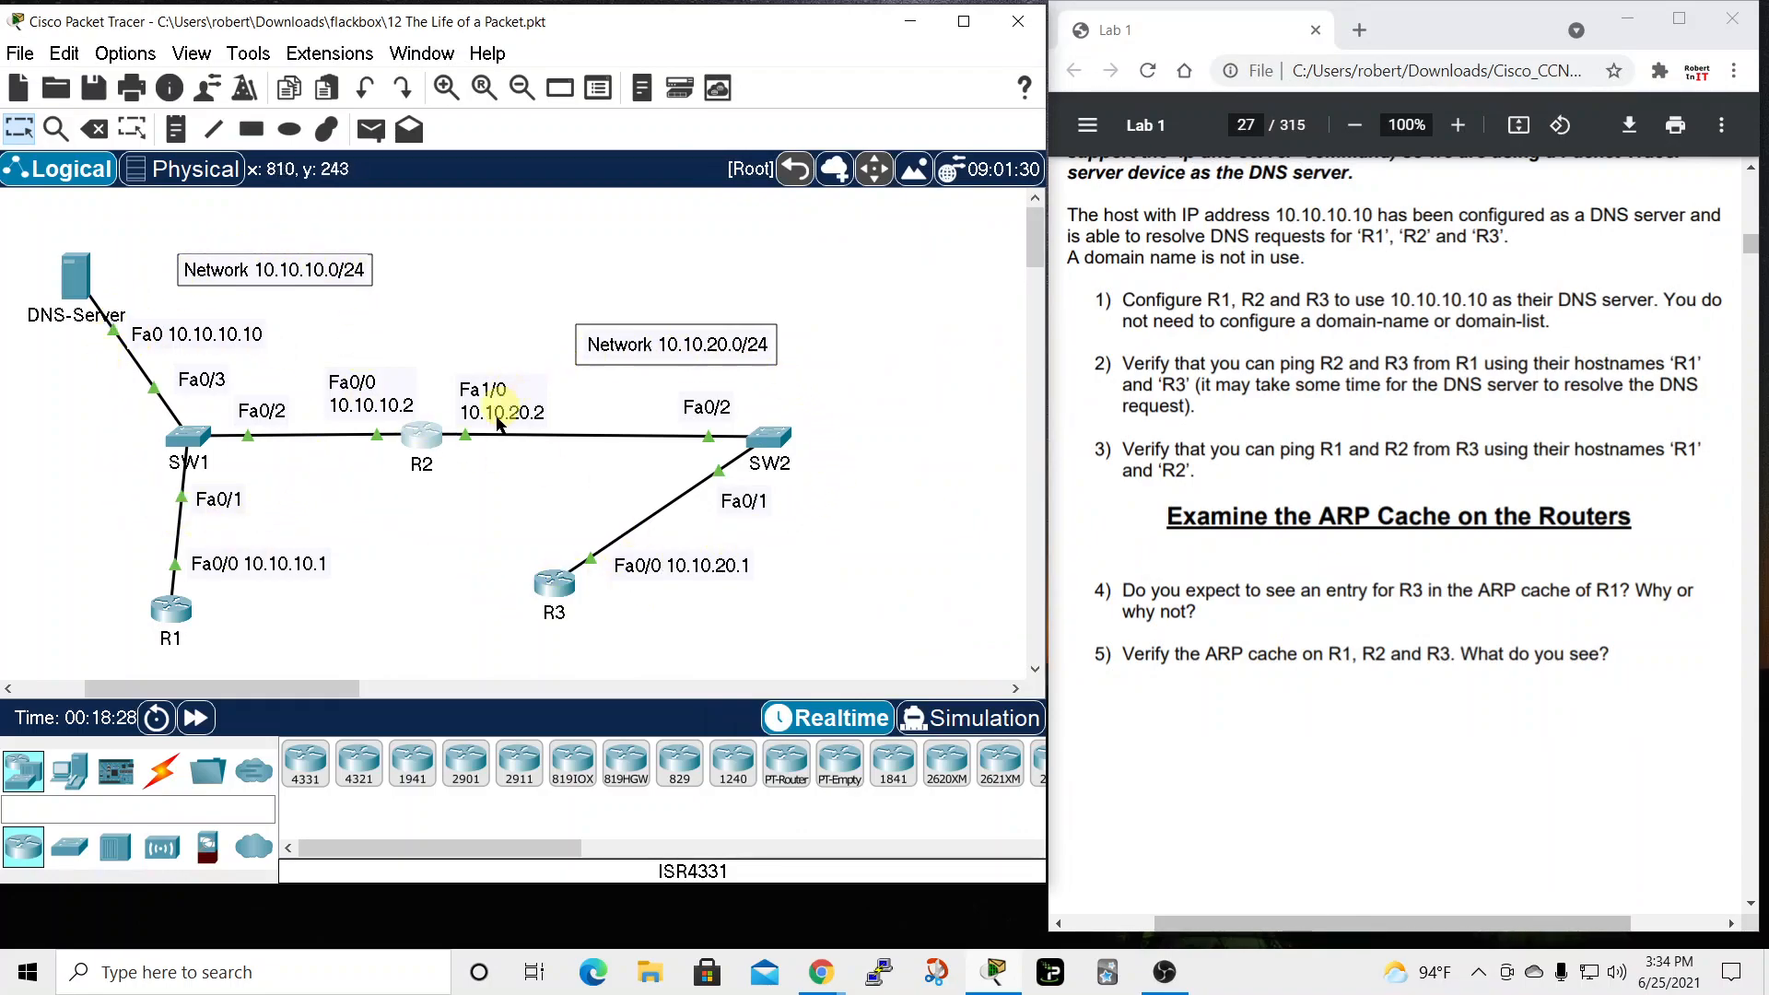
click(424, 447)
drag(834, 142, 842, 1)
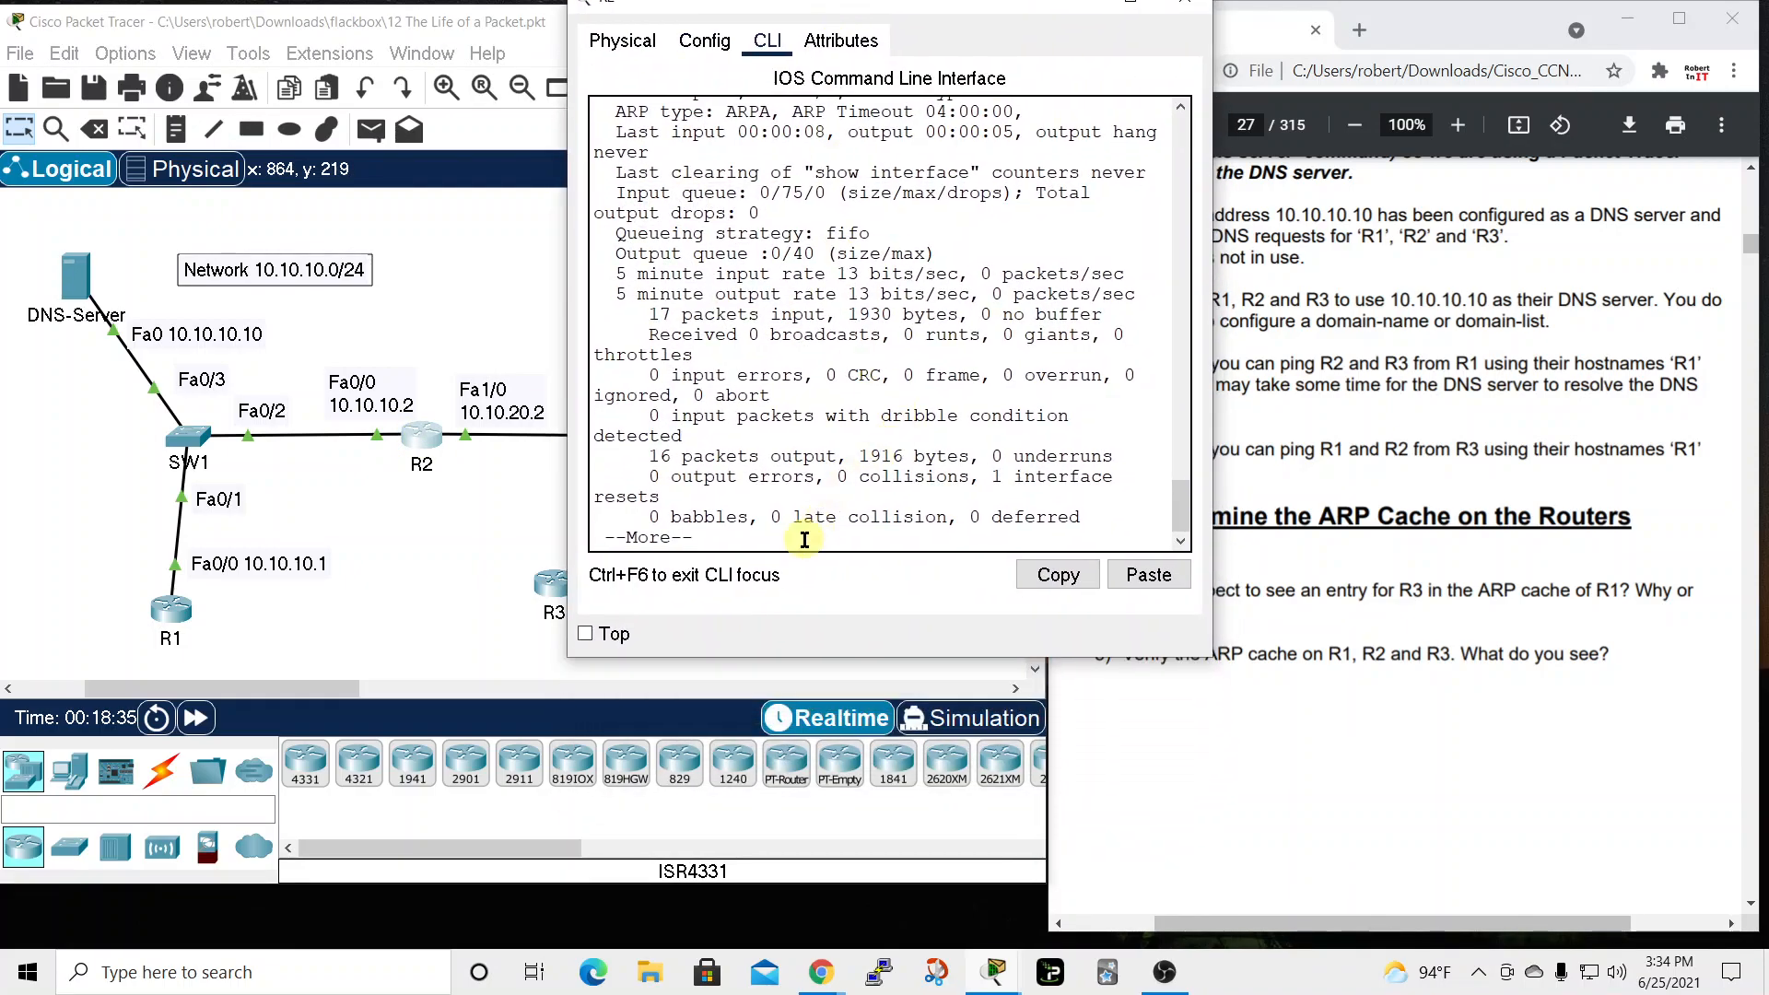
key(Return)
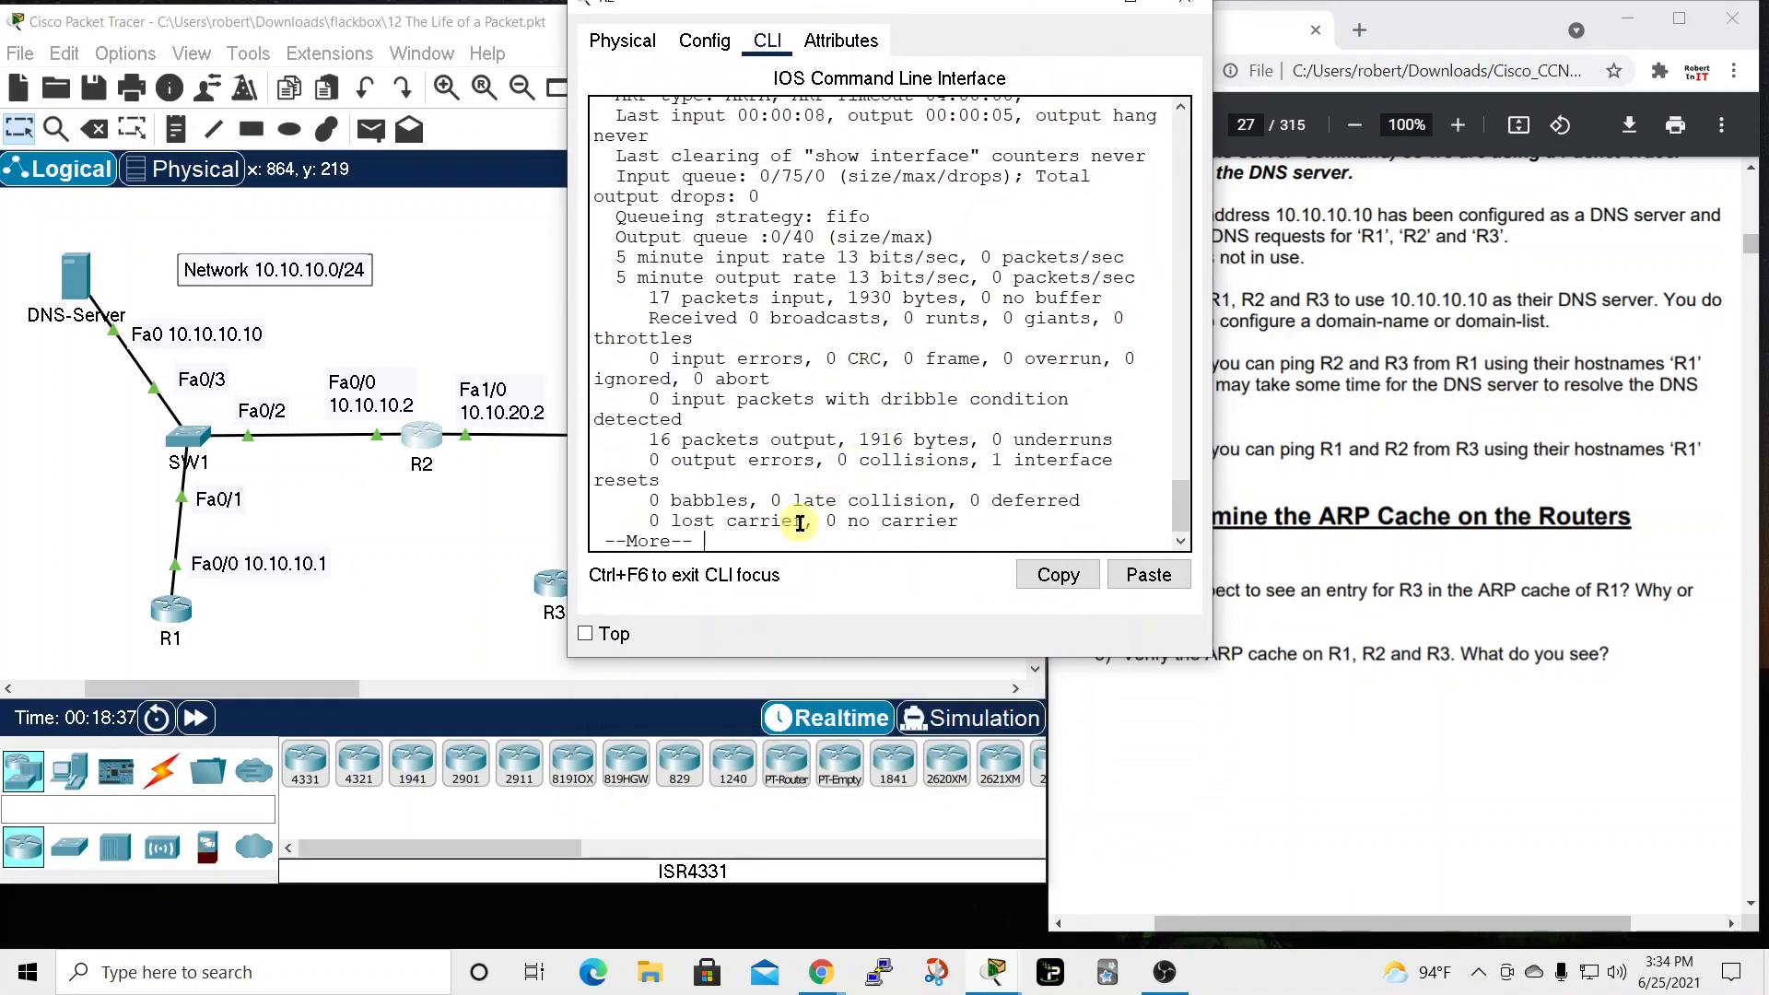
key(Return)
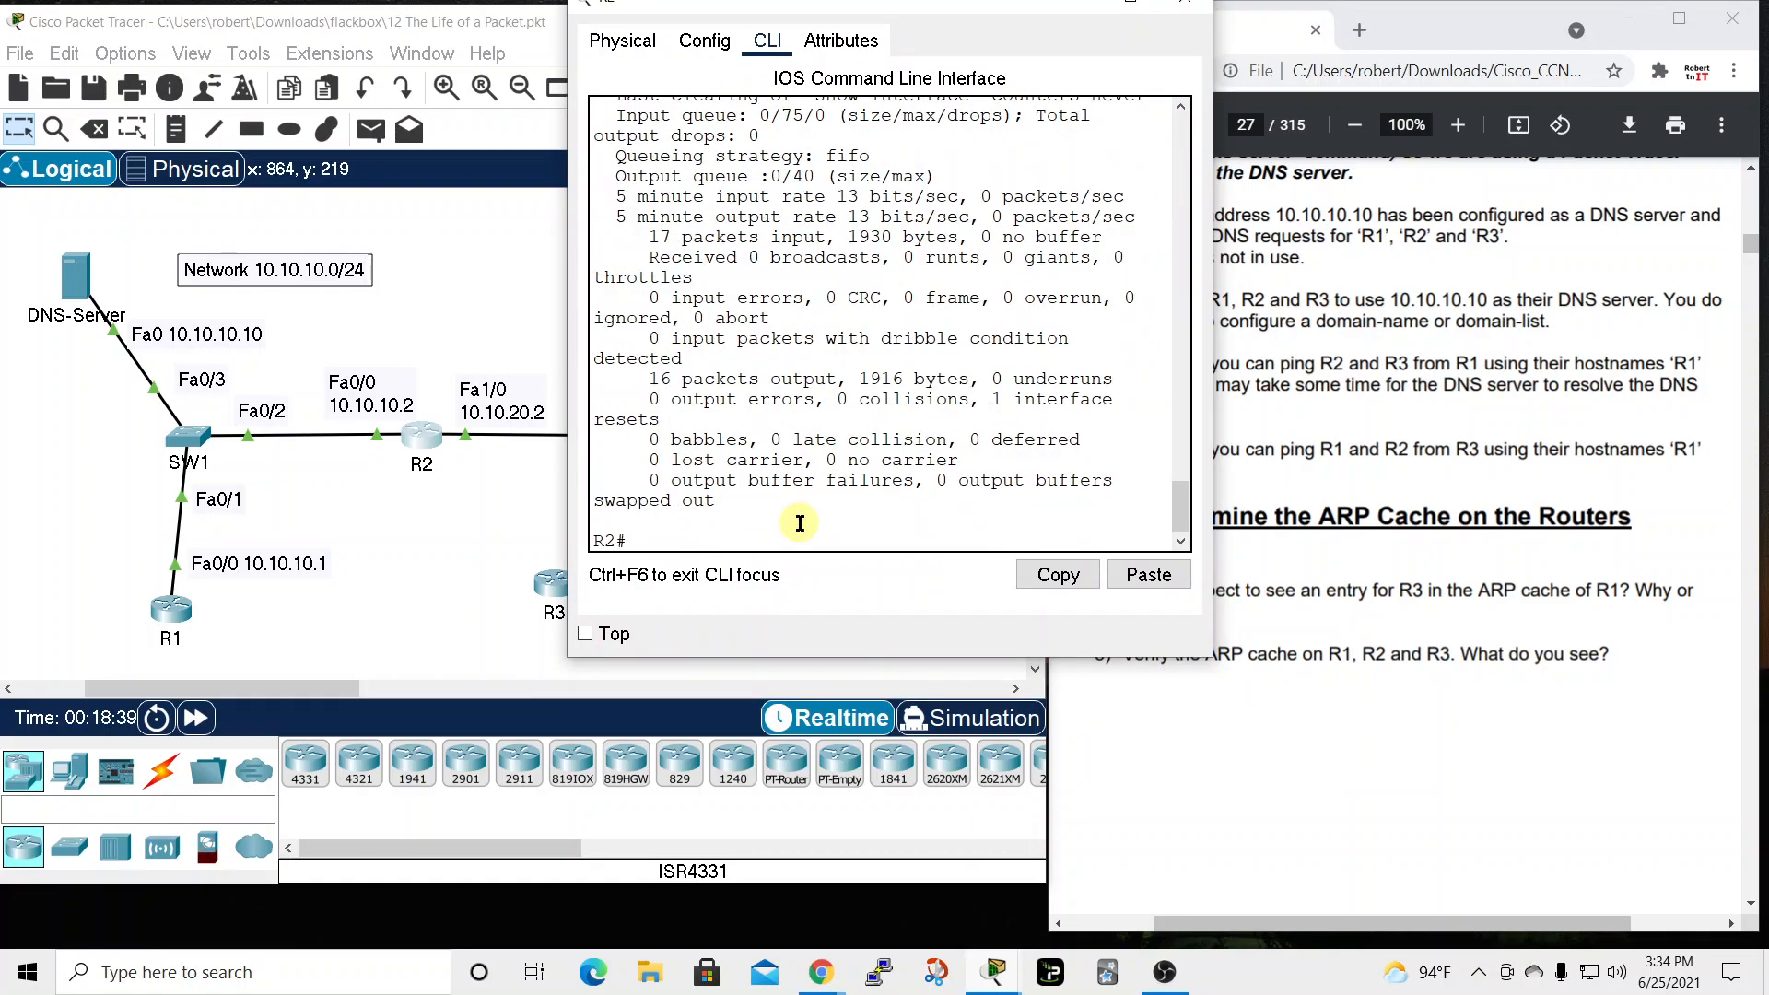
Display R2's ARP cache with show arp and widen the window so each entry fits on one line
text(show arp)
key(Return)
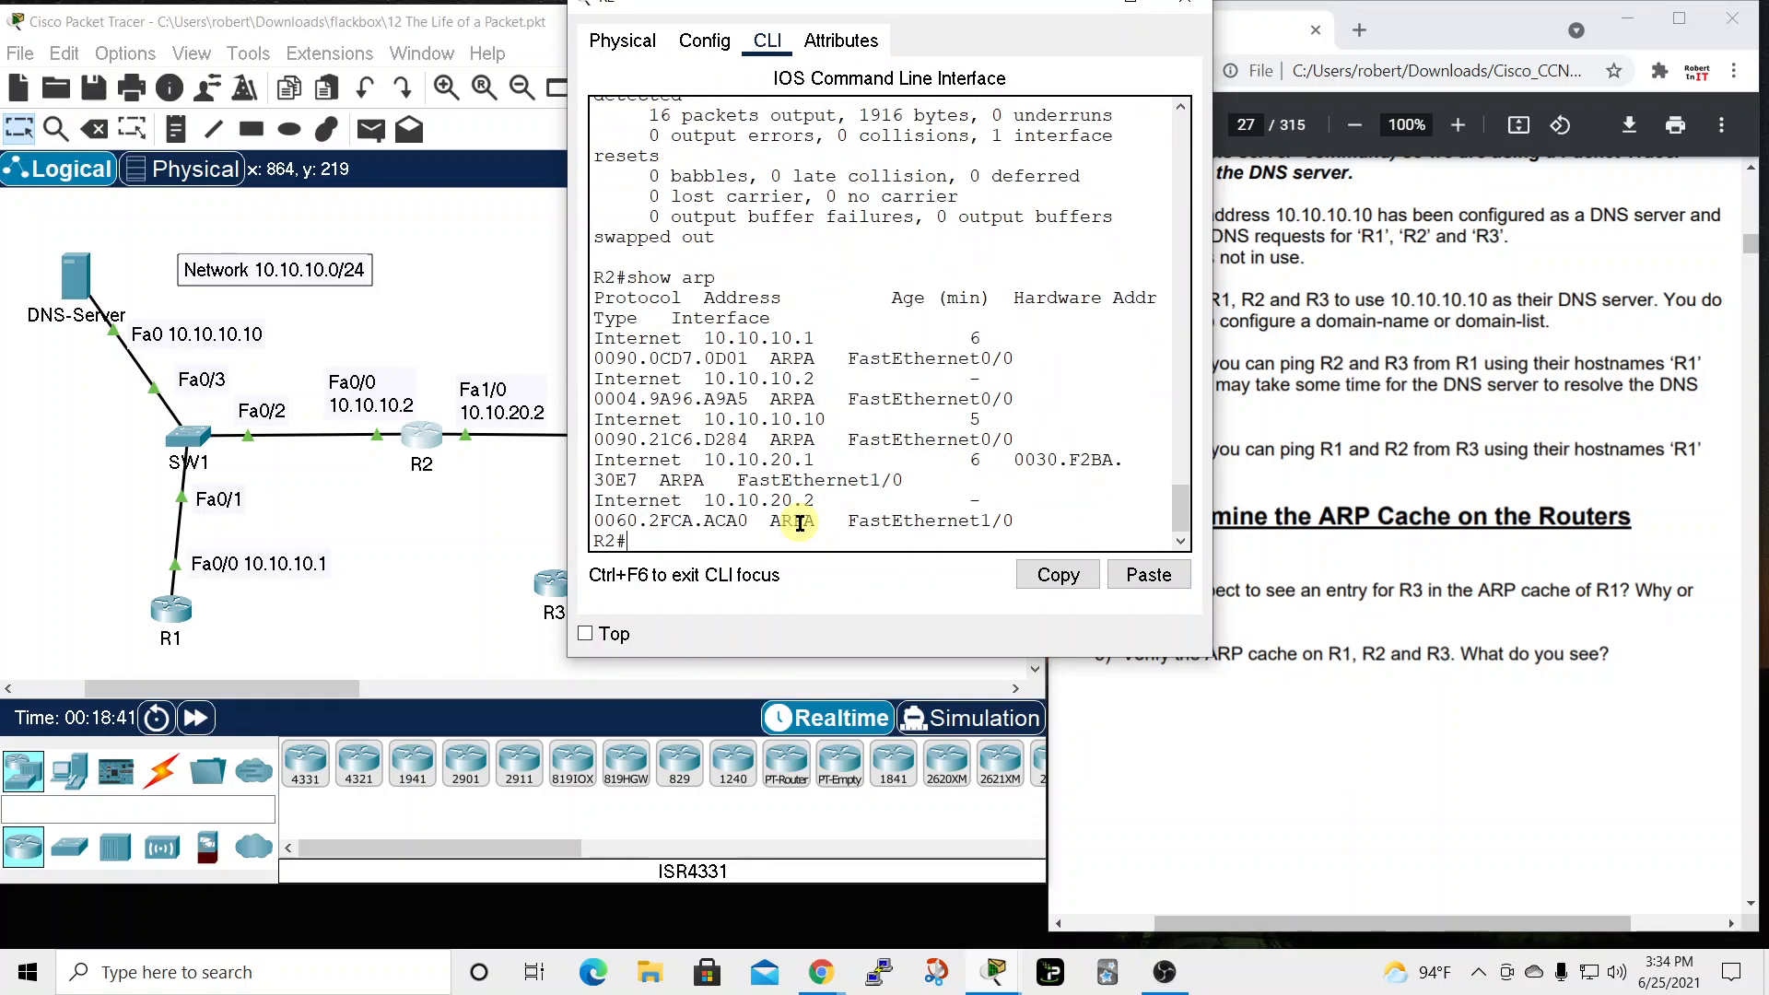
drag(1213, 331, 1604, 340)
drag(1163, 17, 1331, 85)
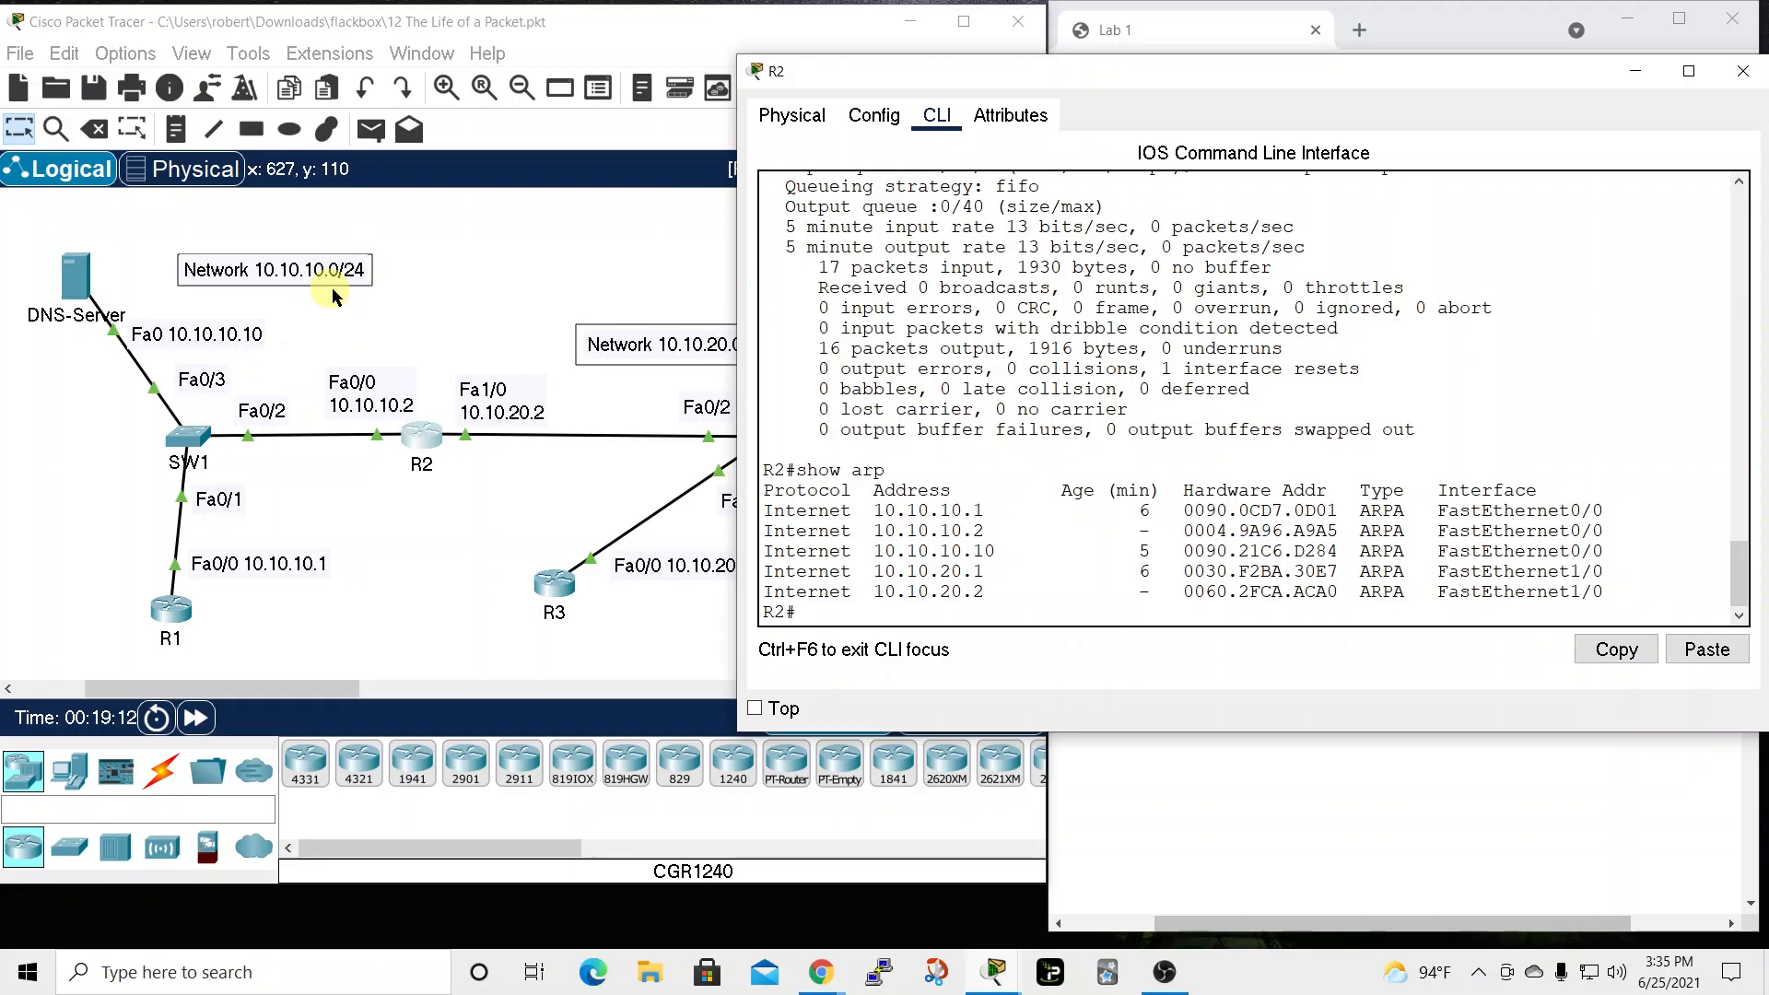
Compare R2's ARP entries with the interface addresses in the topology on both networks, and close R2's window
drag(1152, 74, 1223, 95)
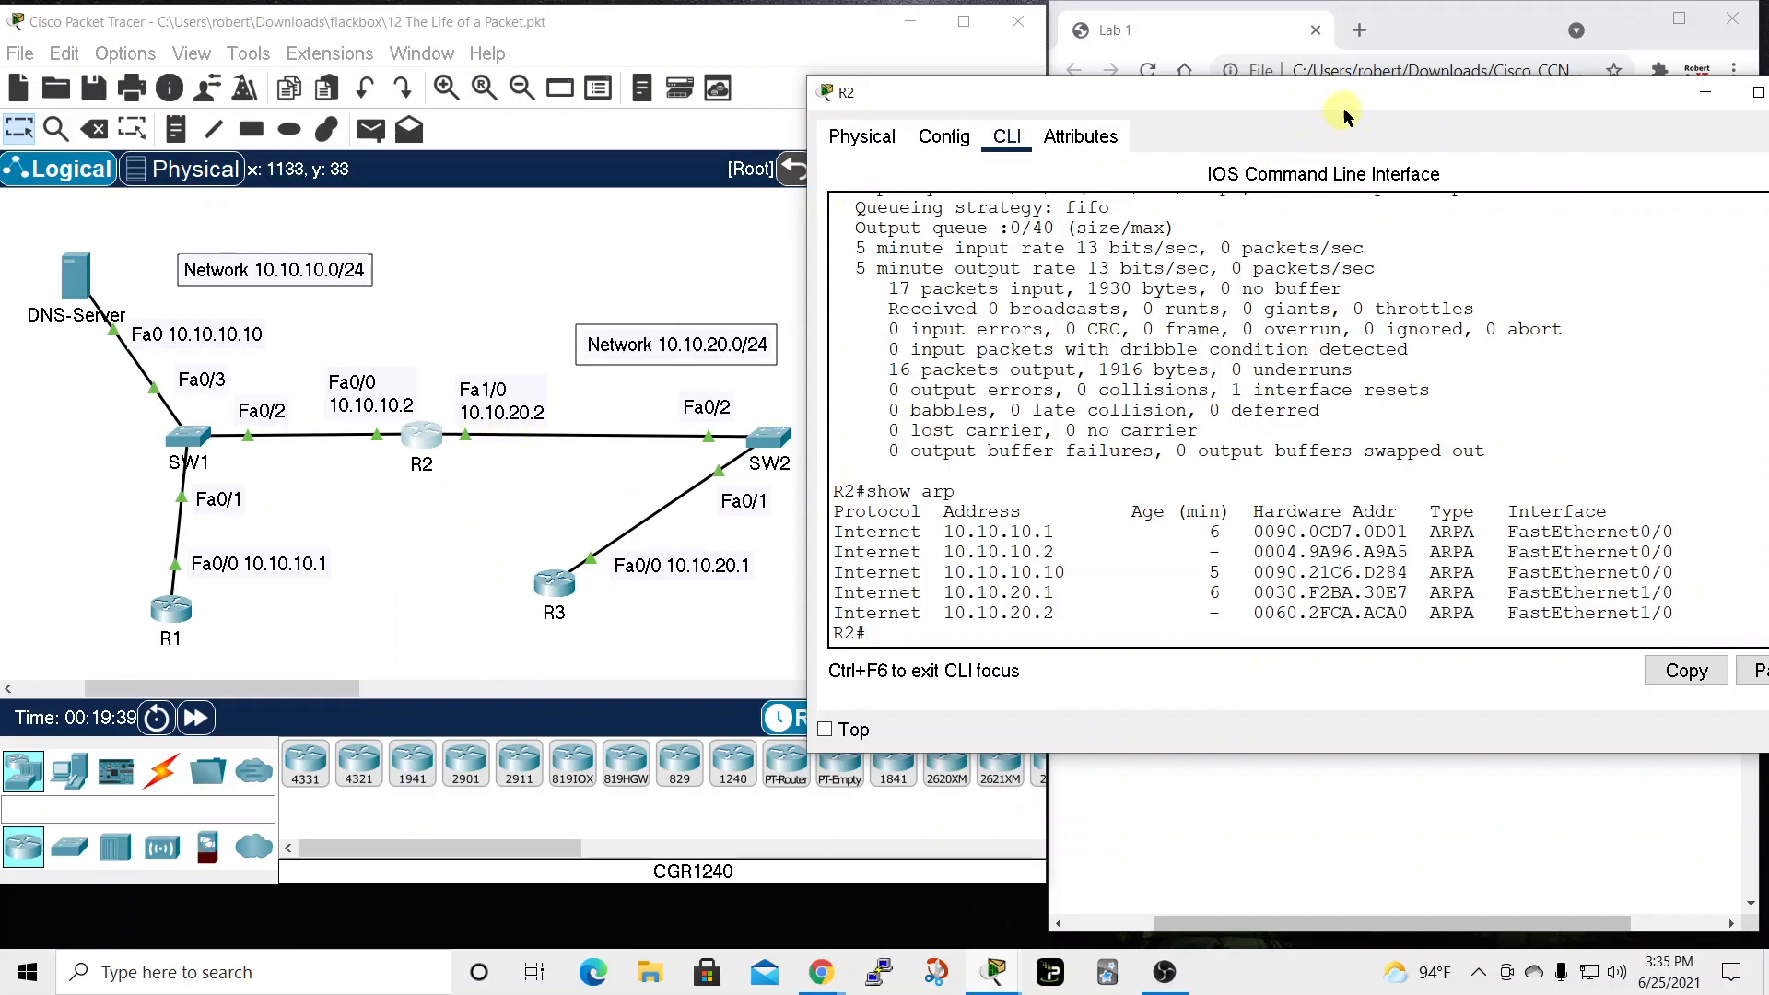
mouse_move(1345, 109)
mouse_down()
mouse_move(1214, 76)
mouse_move(1361, 114)
mouse_up()
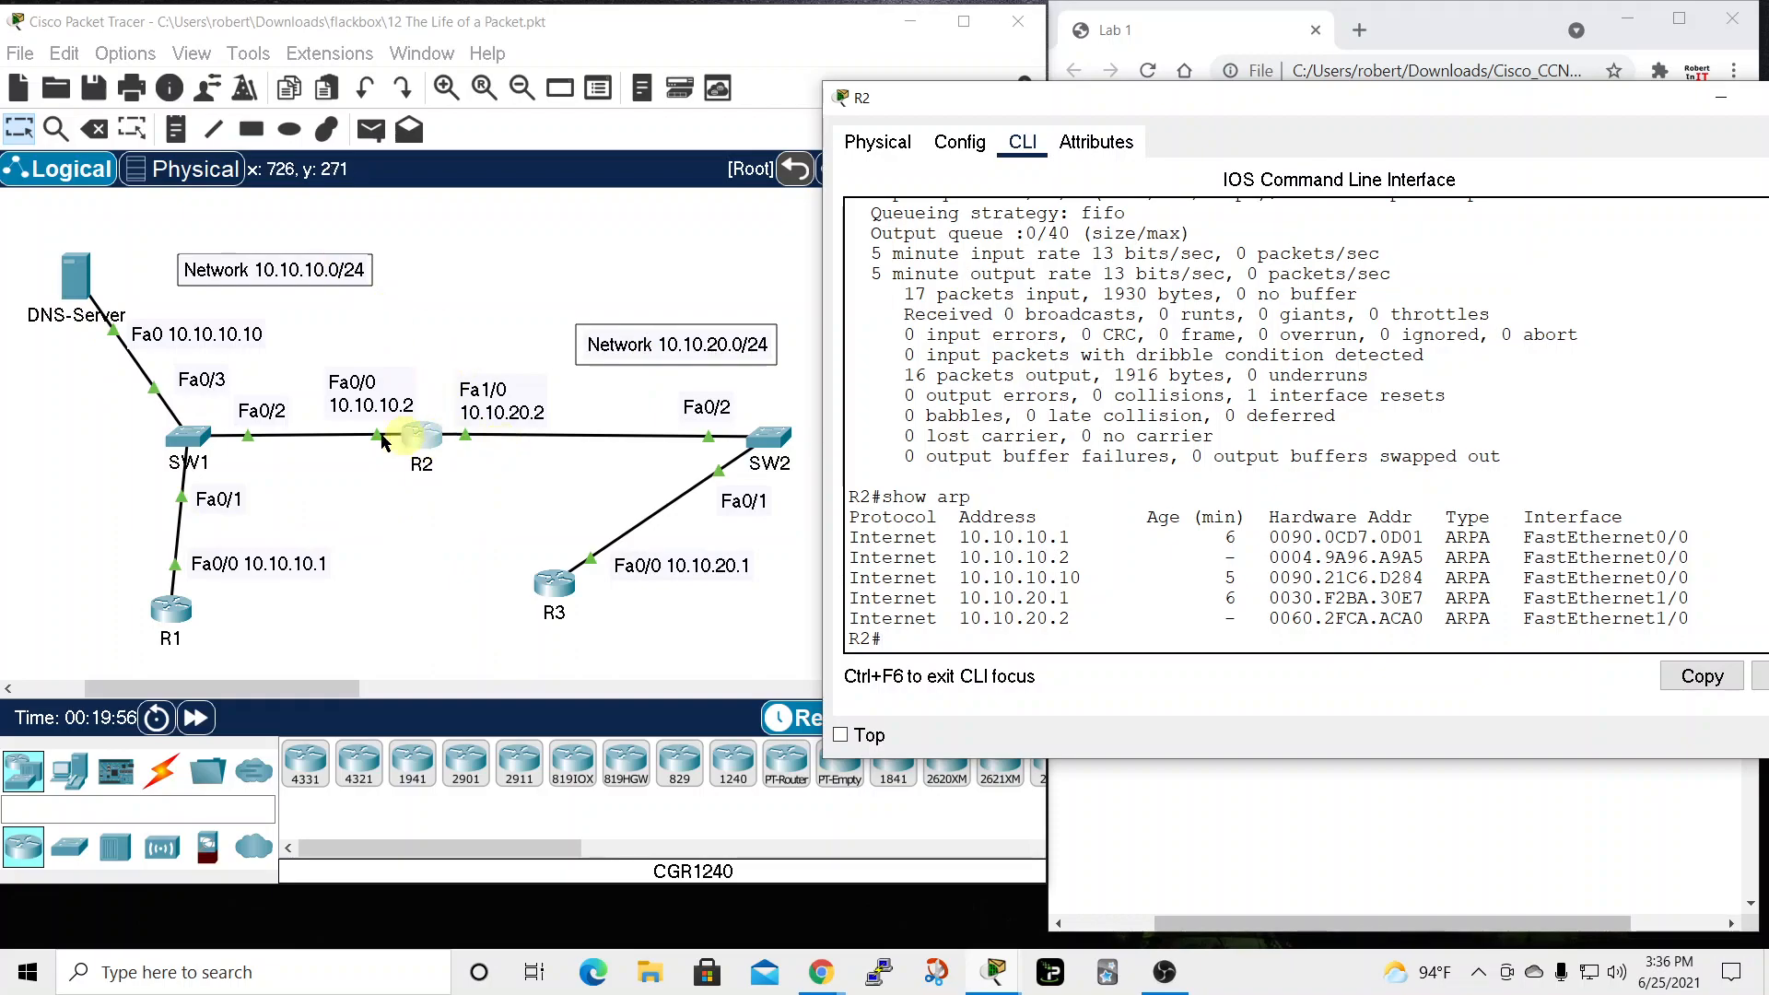
drag(1545, 107, 1307, 90)
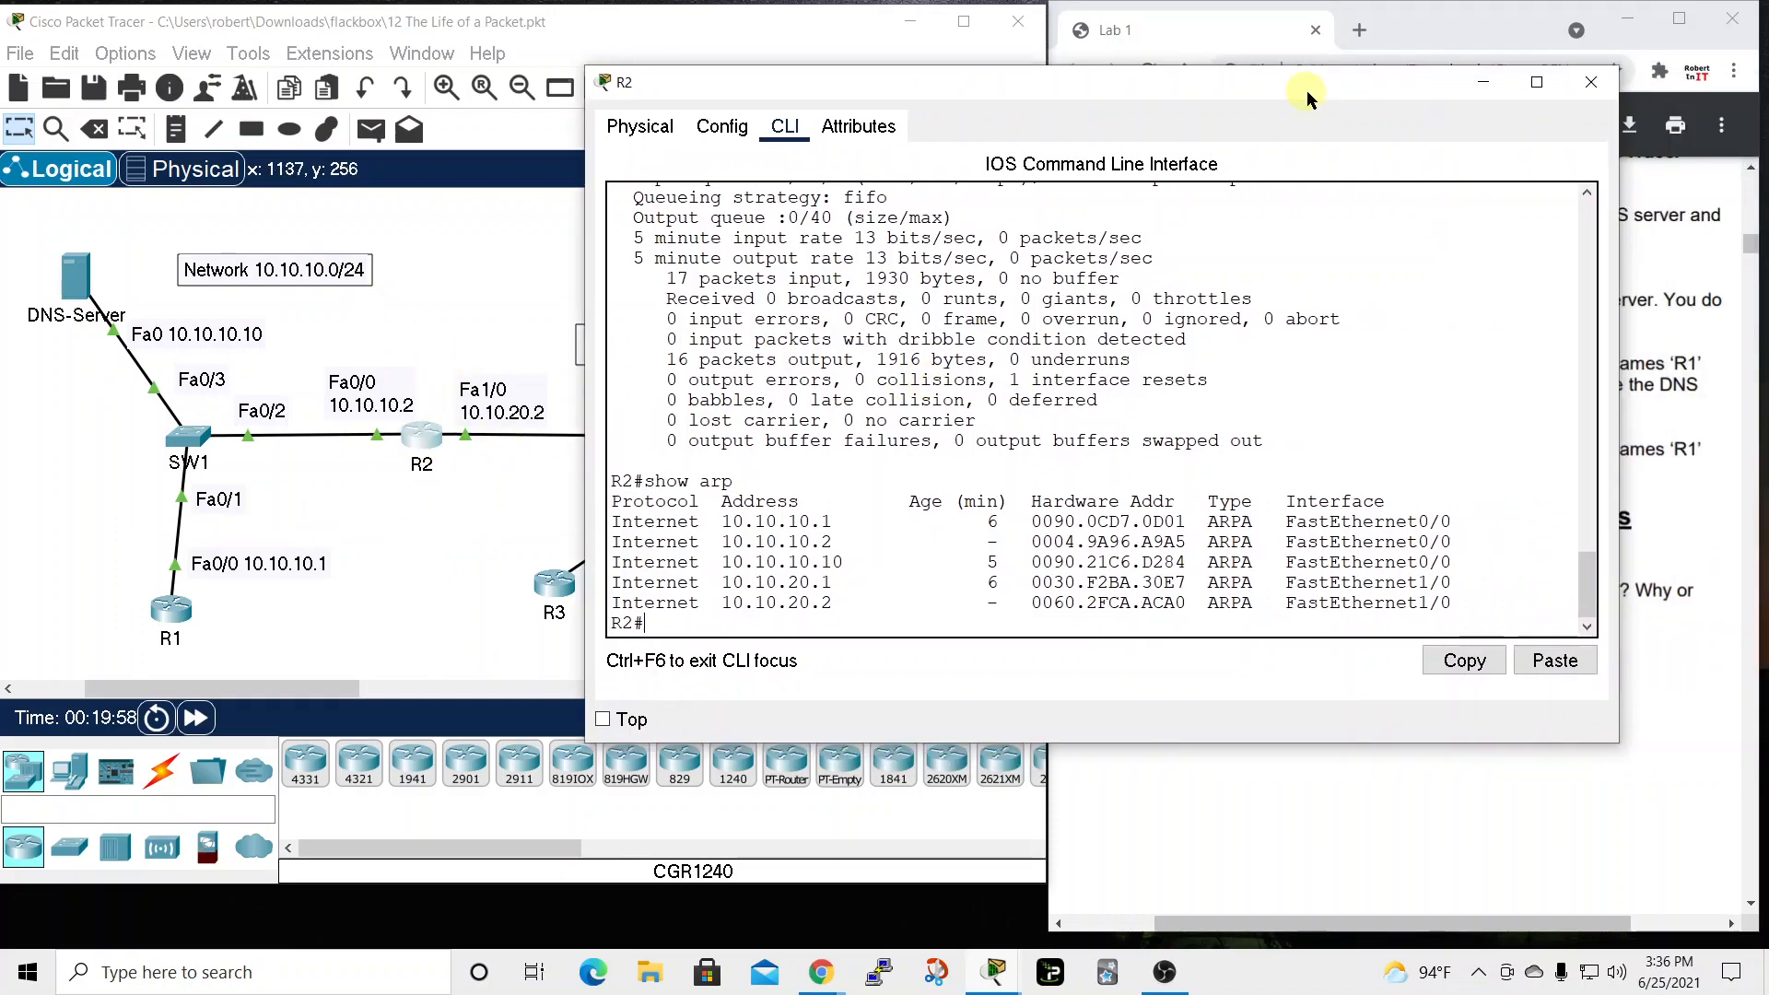
click(1590, 85)
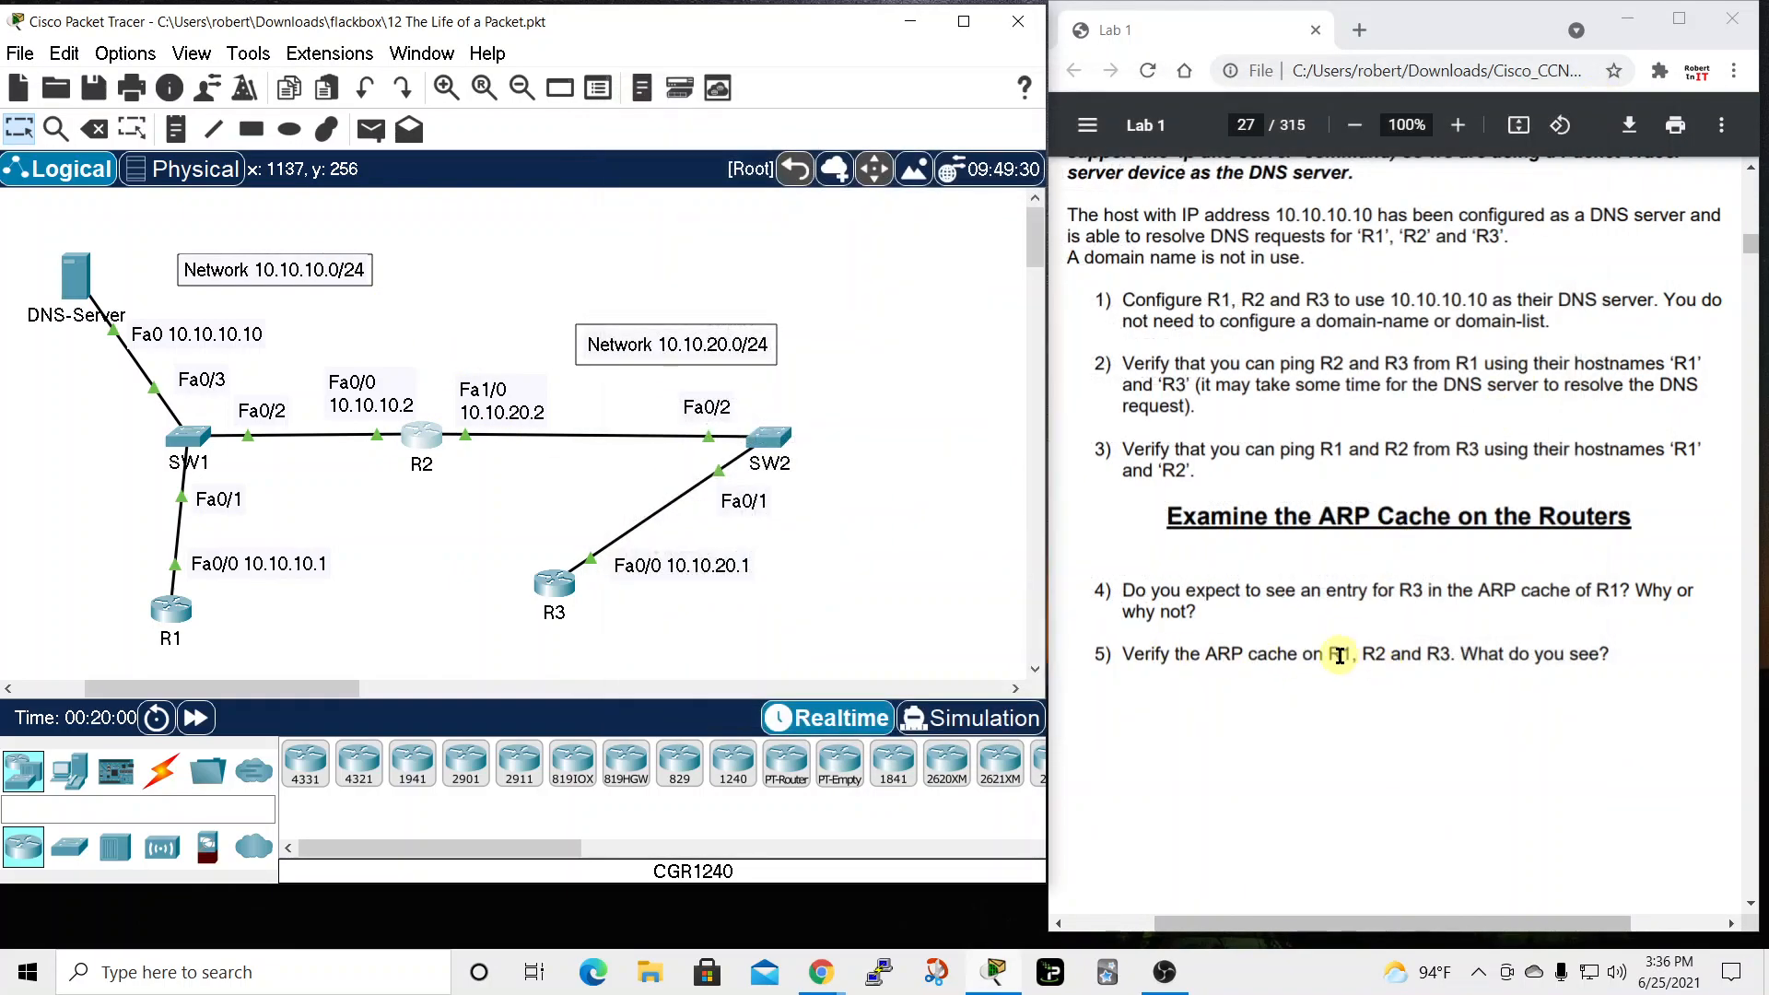
Review the lab's task list and the start of its answer key, checking for any remaining tasks
scroll(1475, 656, down, 3)
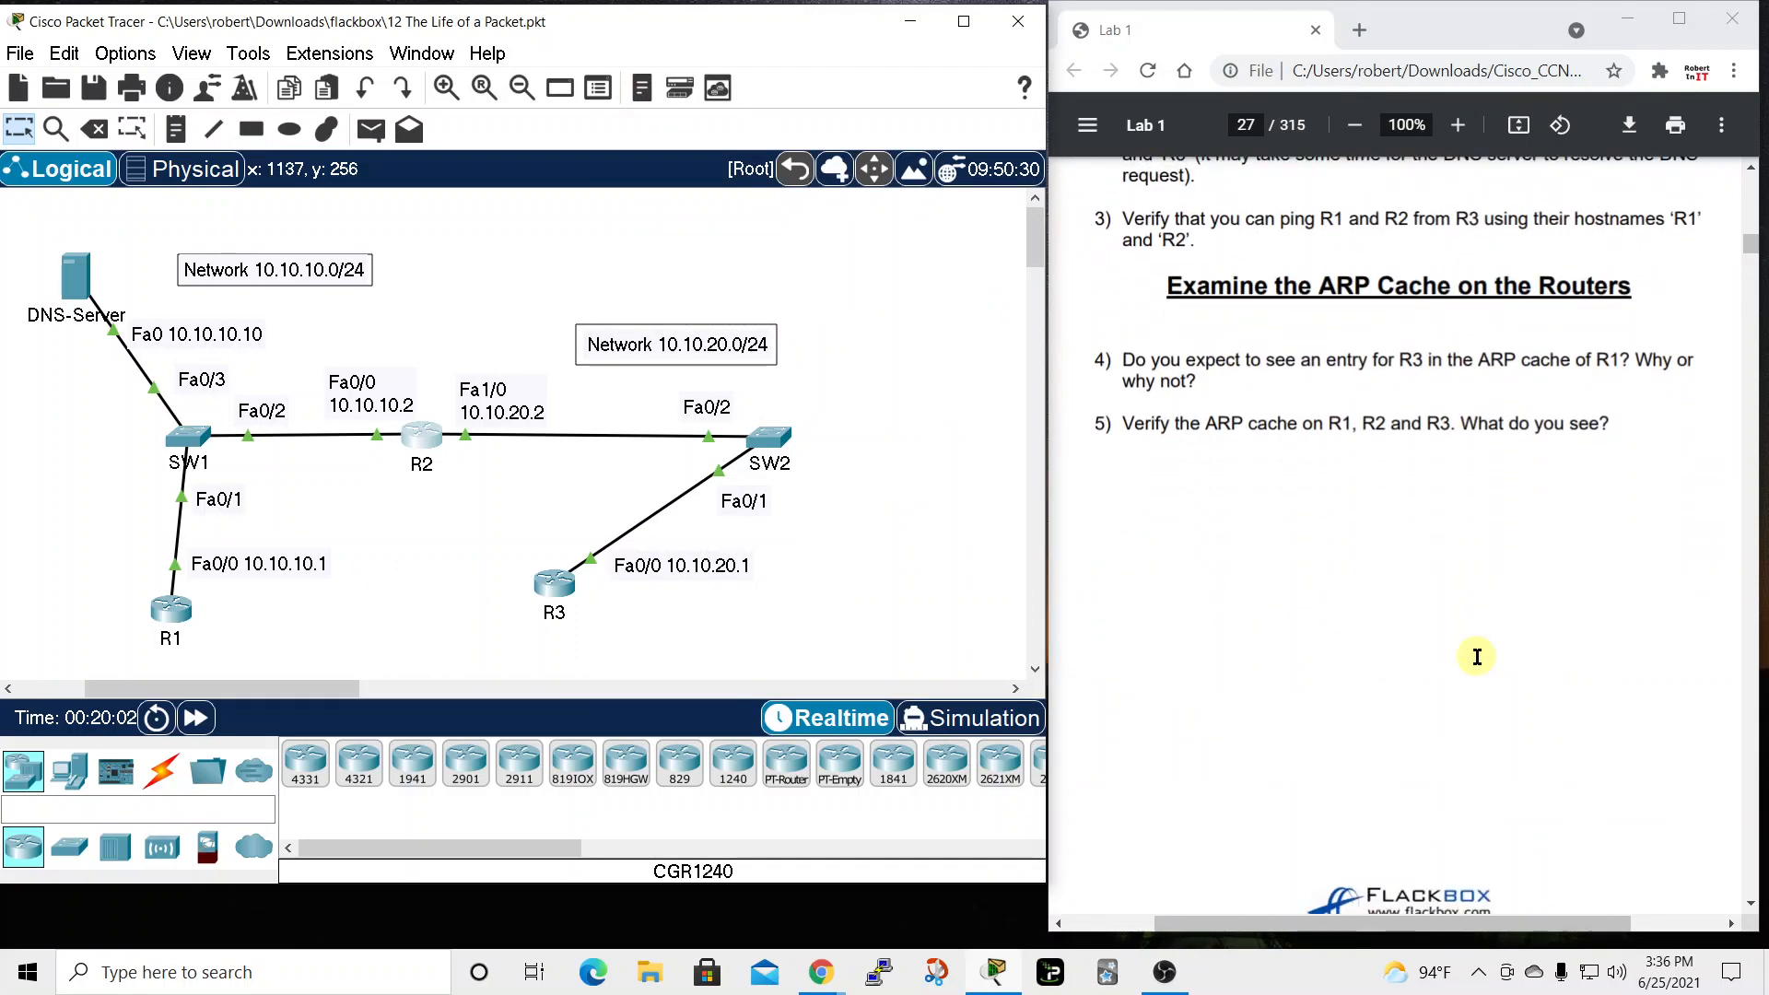
scroll(1477, 656, down, 5)
scroll(1467, 673, up, 5)
scroll(1467, 673, down, 5)
scroll(1467, 667, down, 3)
scroll(1451, 661, up, 5)
scroll(1447, 634, up, 15)
scroll(1452, 634, down, 5)
scroll(1452, 632, down, 3)
scroll(1178, 784, down, 3)
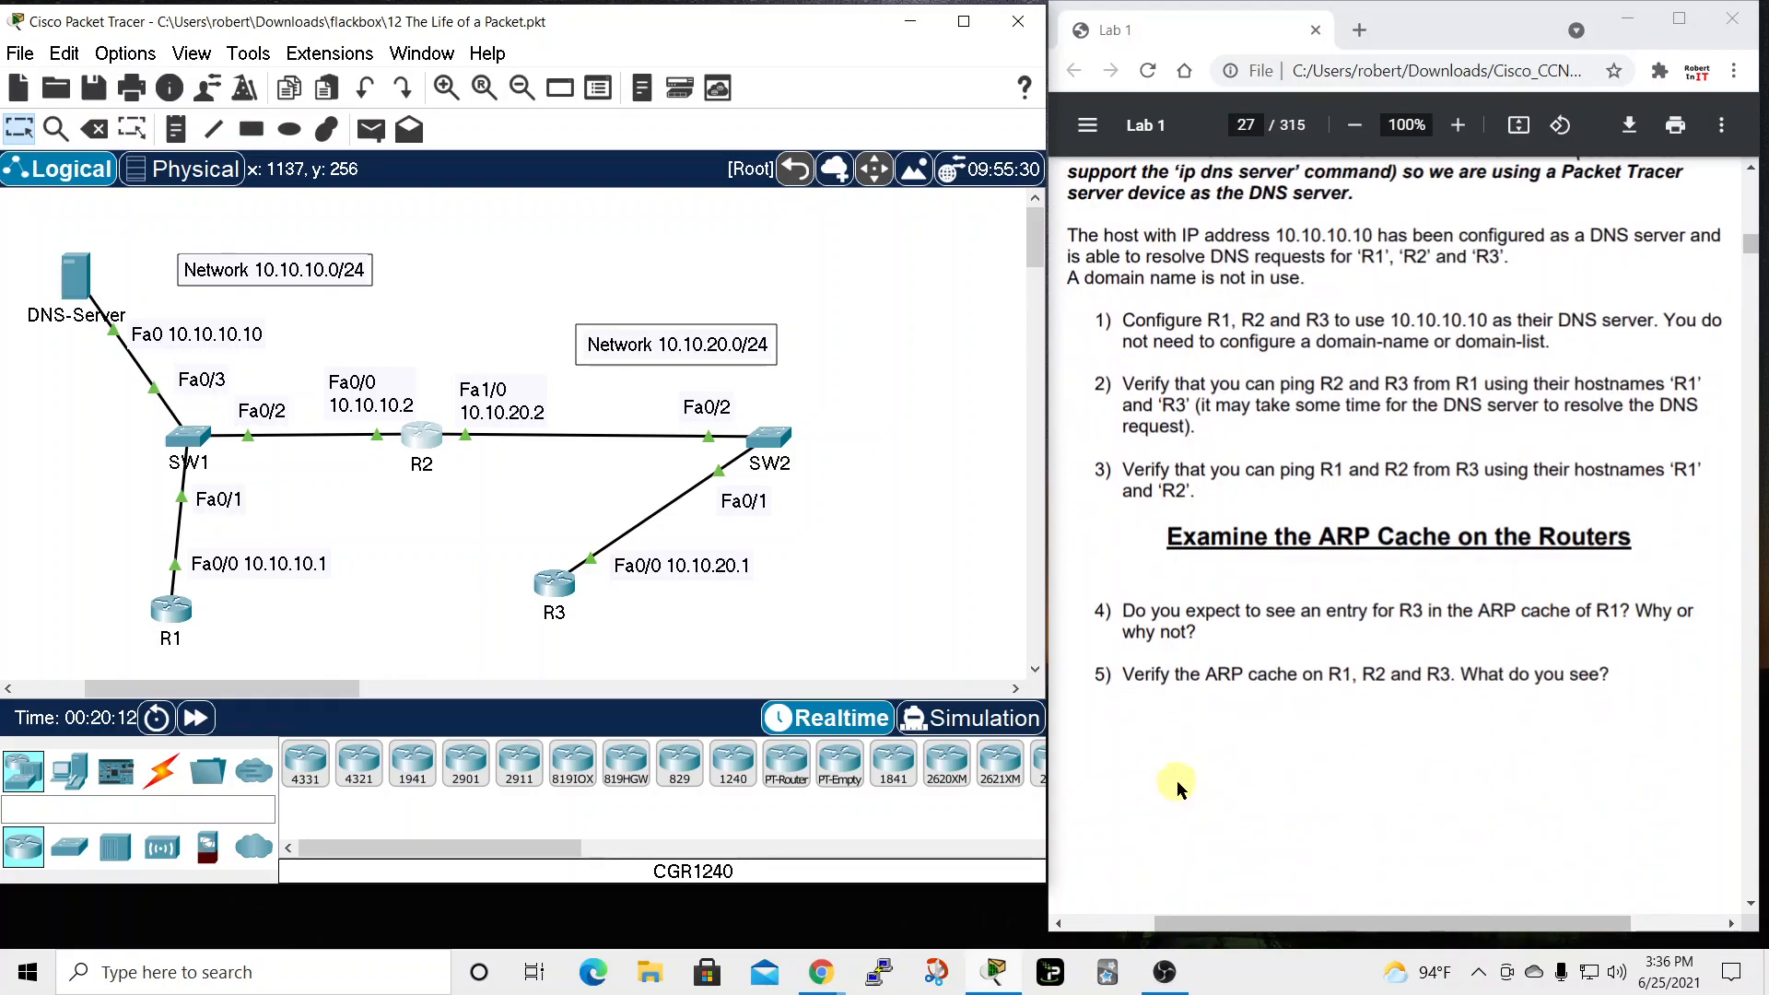
scroll(1184, 781, up, 5)
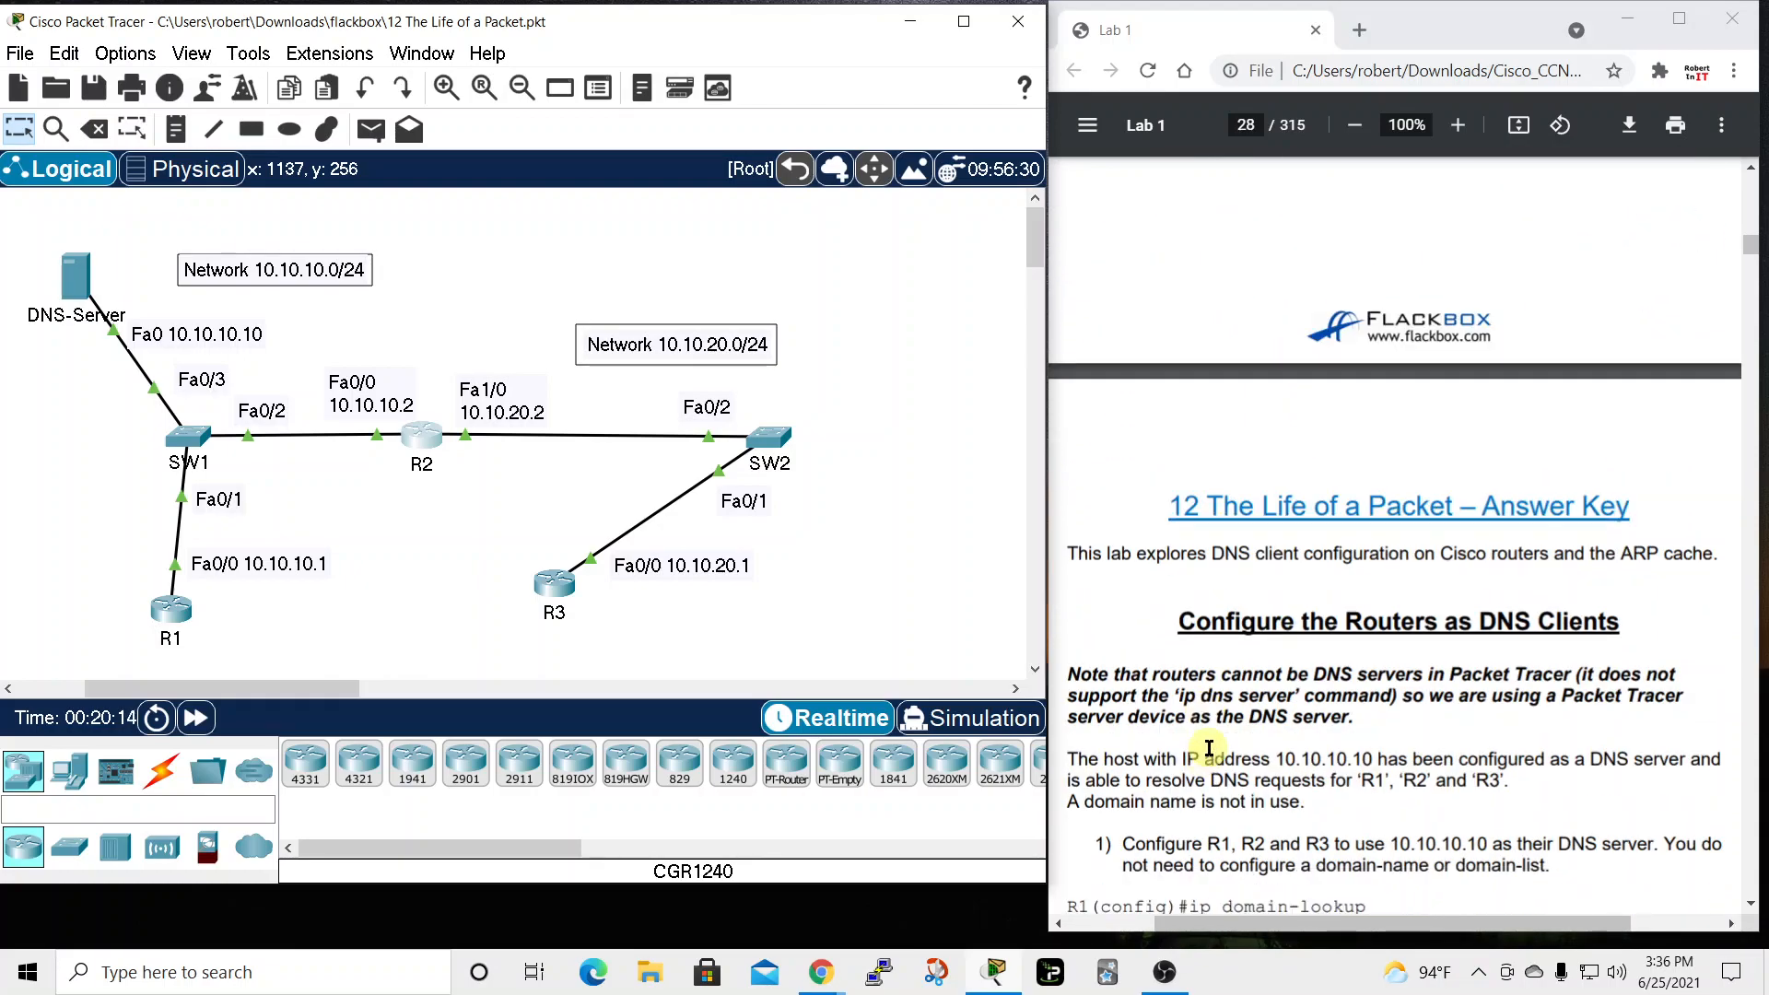
scroll(1209, 748, down, 4)
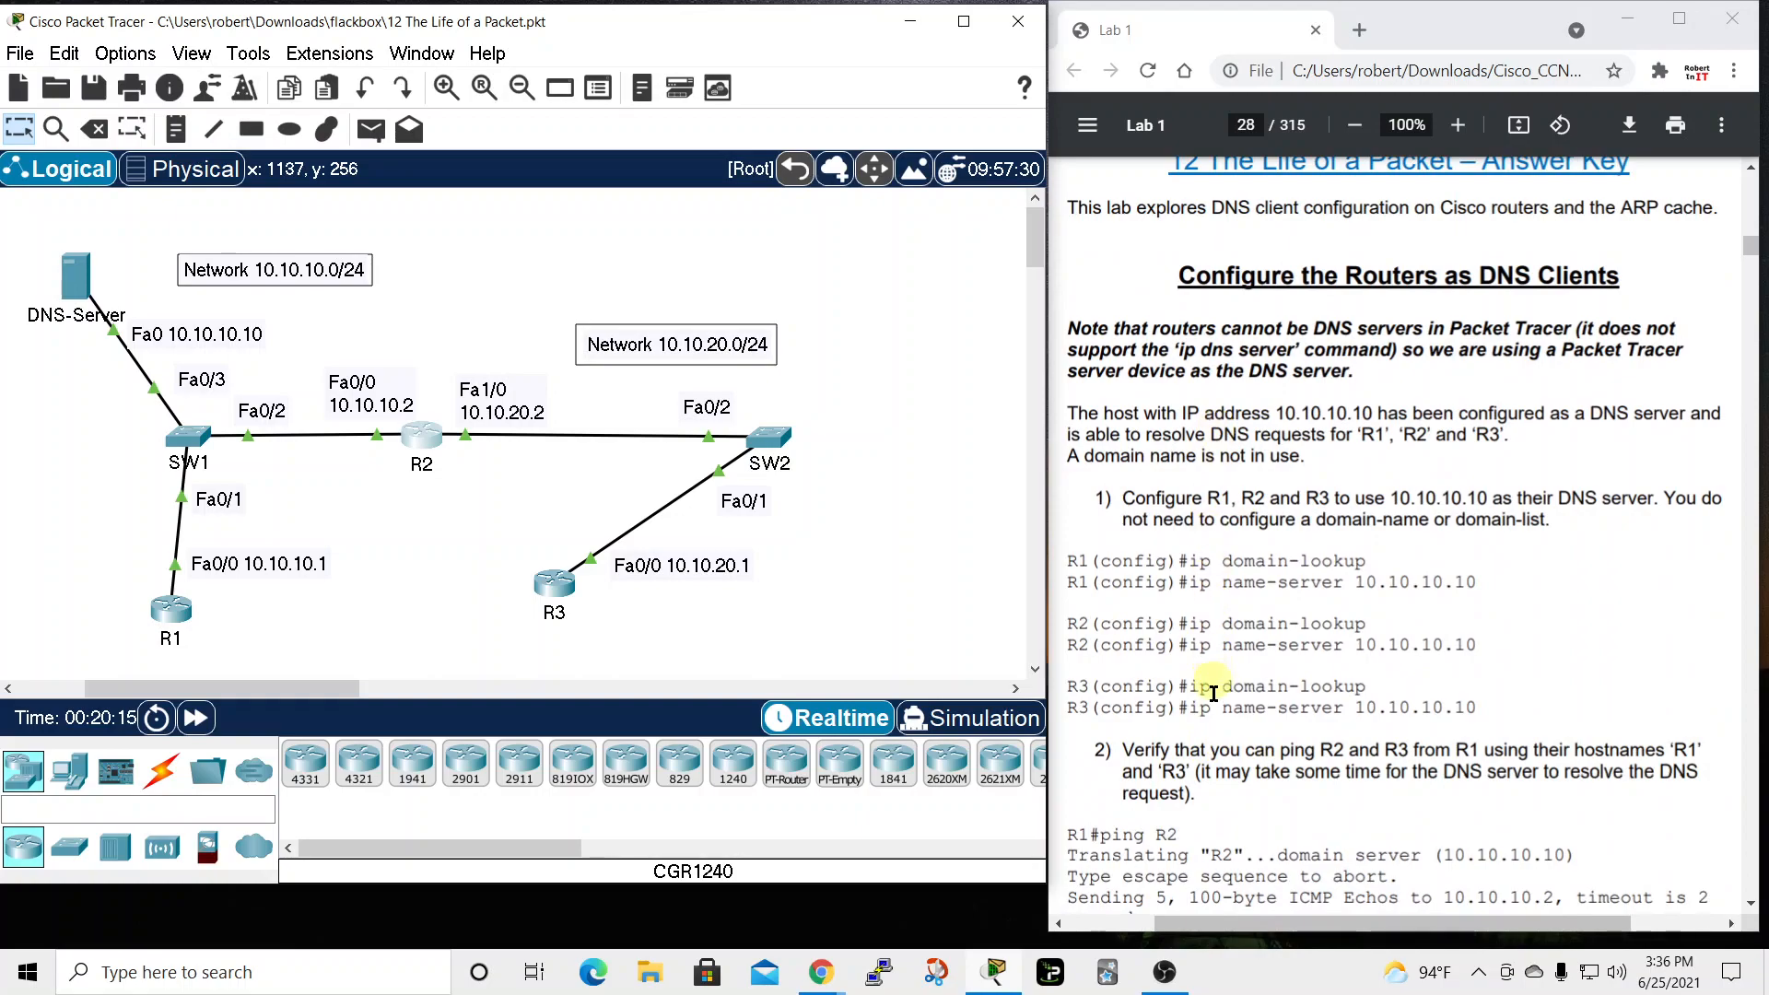
scroll(1346, 591, up, 2)
scroll(1346, 591, up, 10)
scroll(1345, 582, down, 3)
scroll(1374, 576, up, 1)
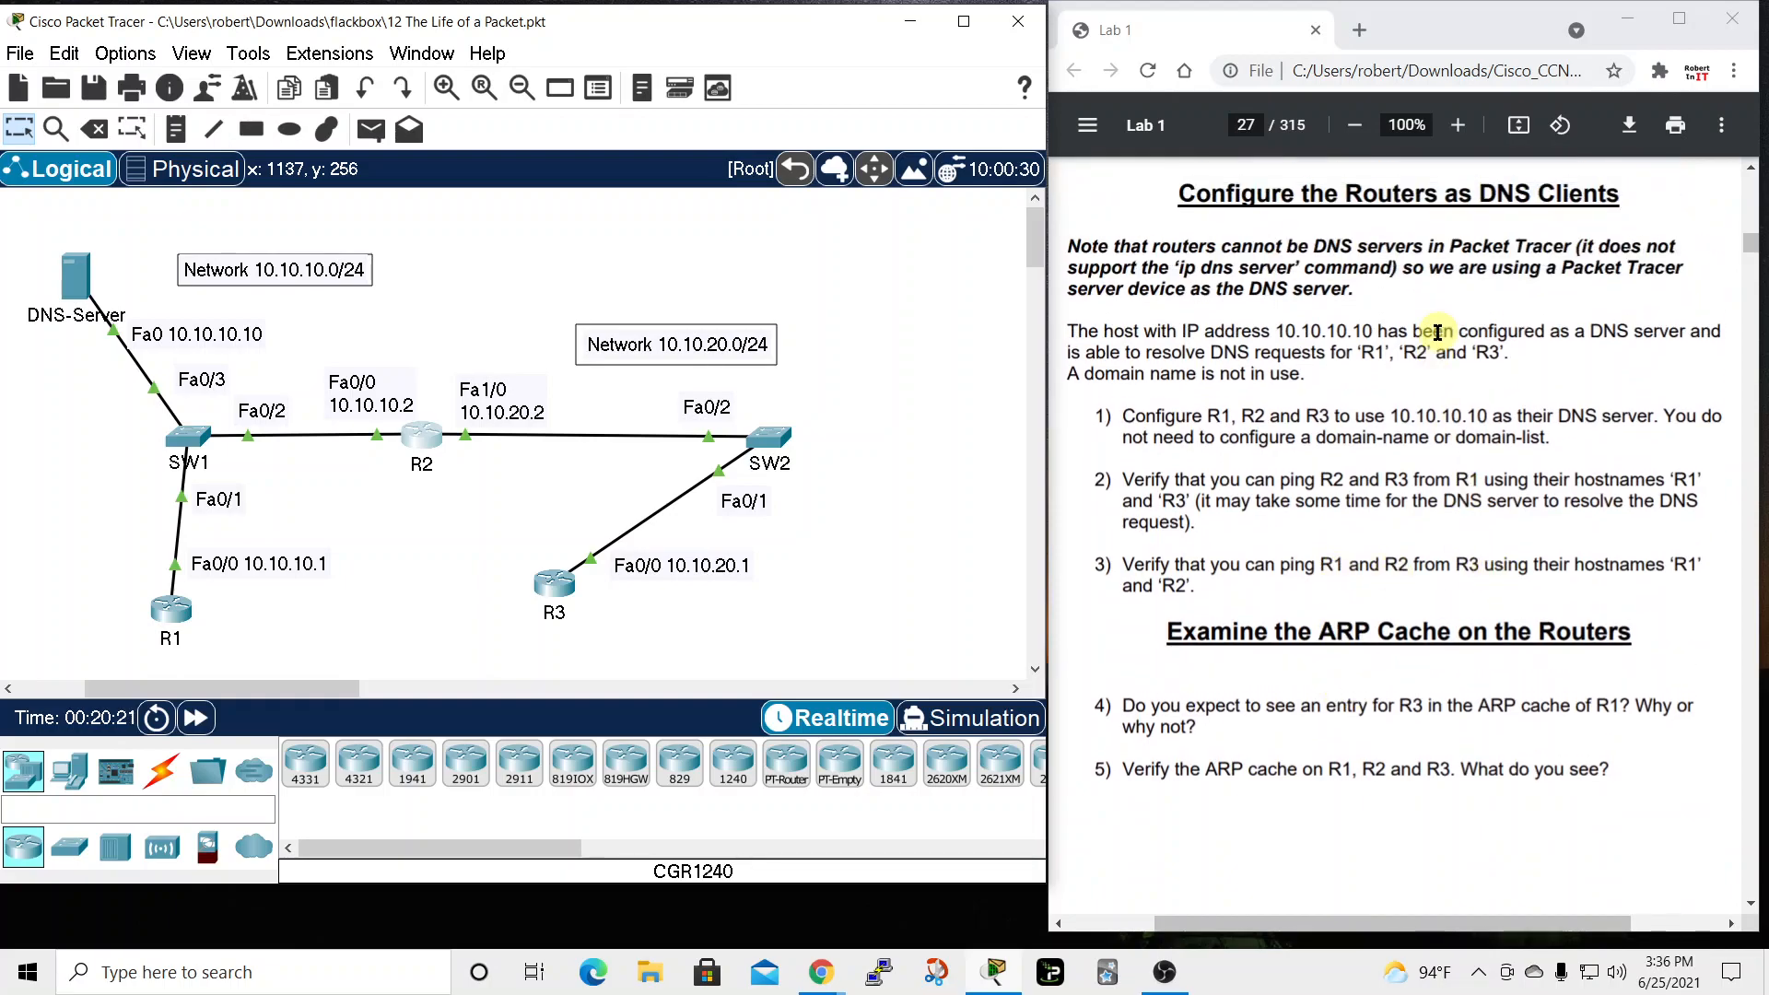